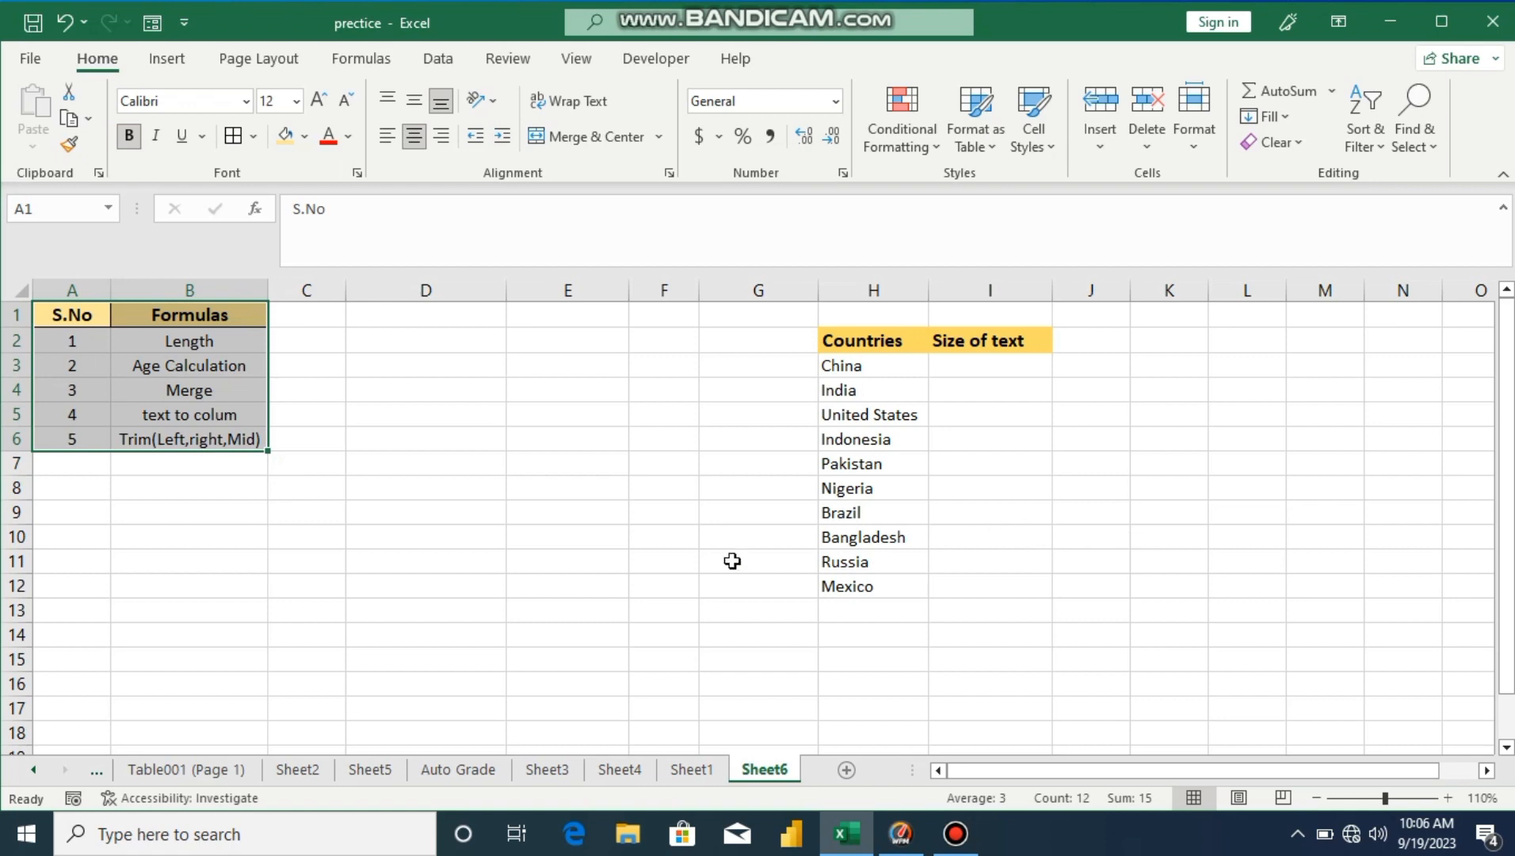
Step: Give the Length row, cells A2:B2, a light green fill
left_click(479, 527)
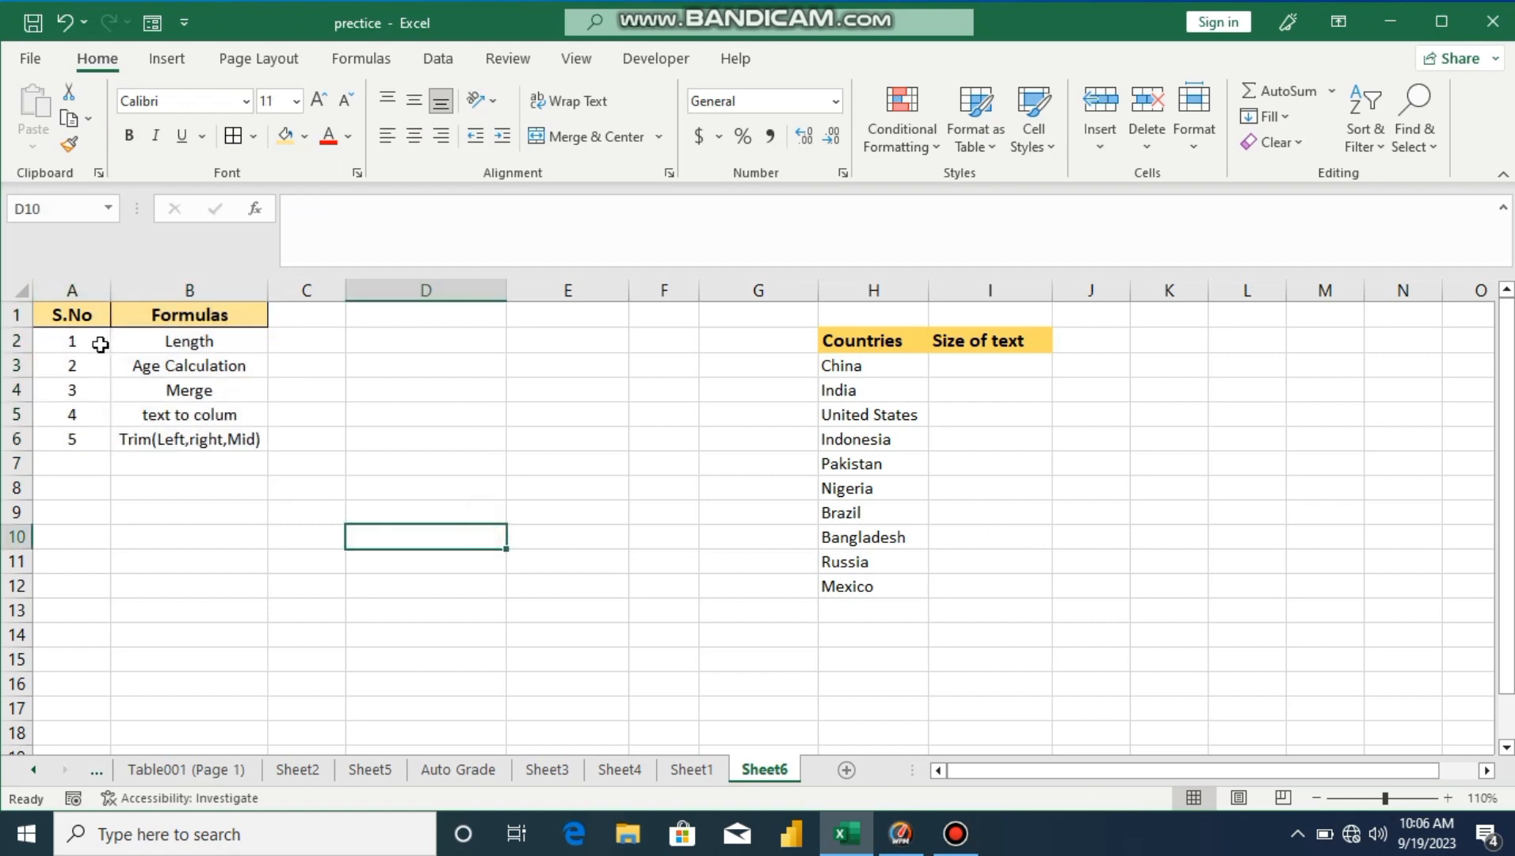
left_click_drag(87, 343, 207, 339)
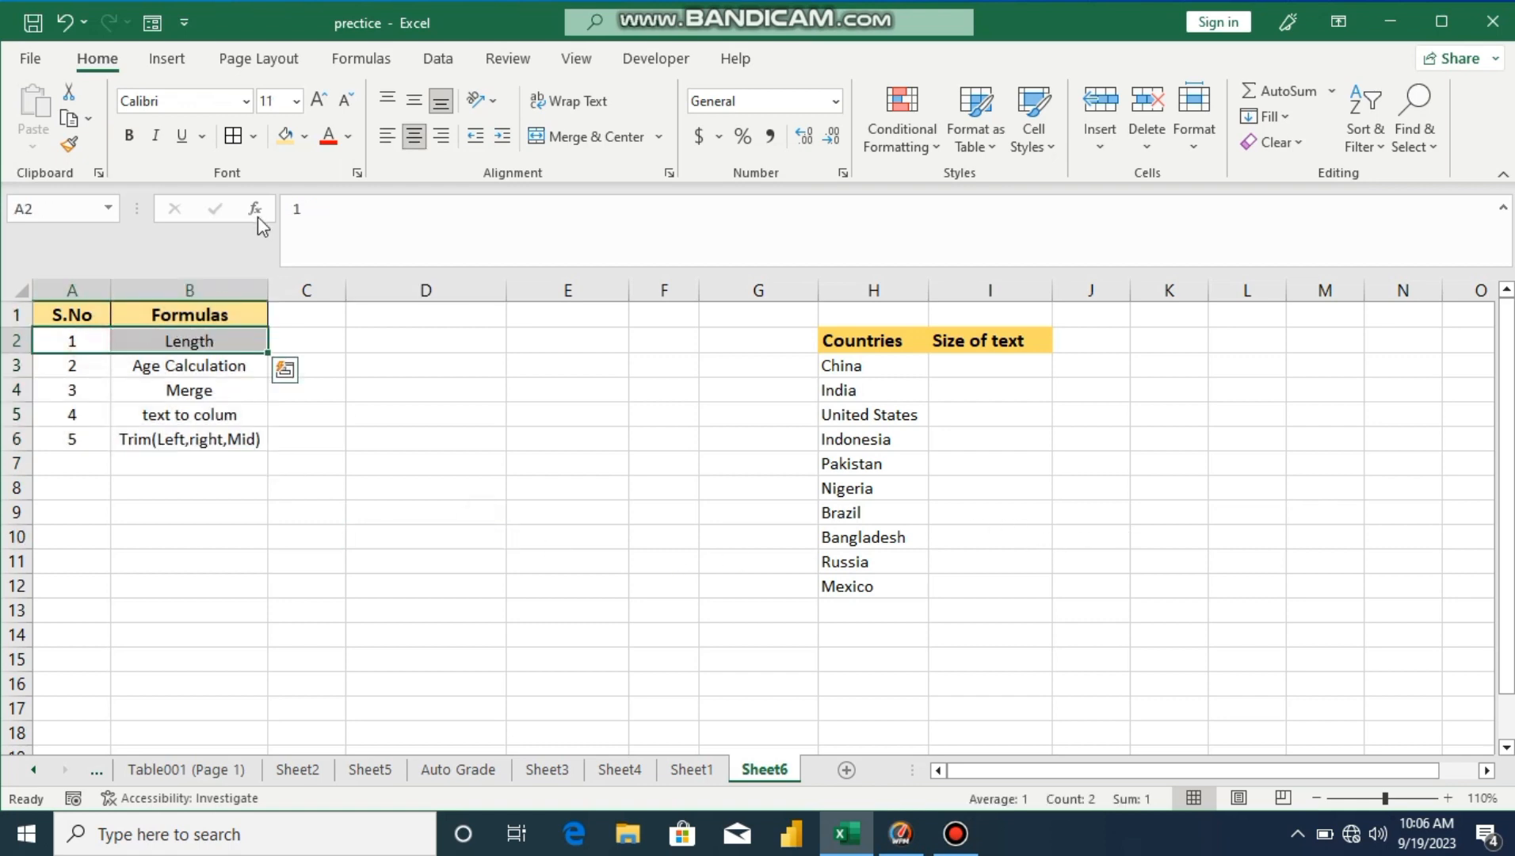
left_click(304, 136)
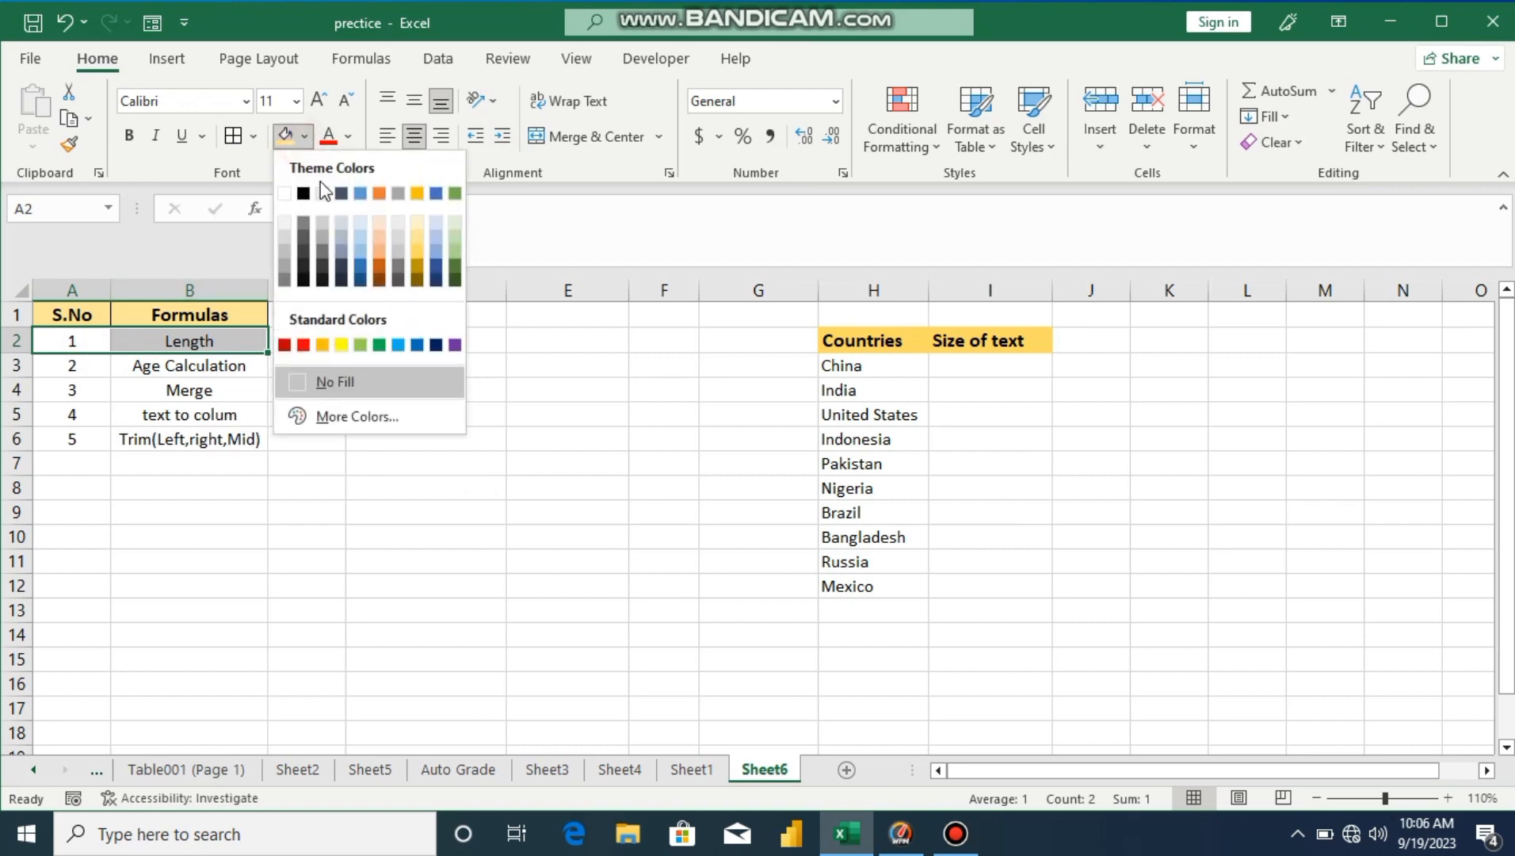
left_click(361, 345)
left_click(386, 507)
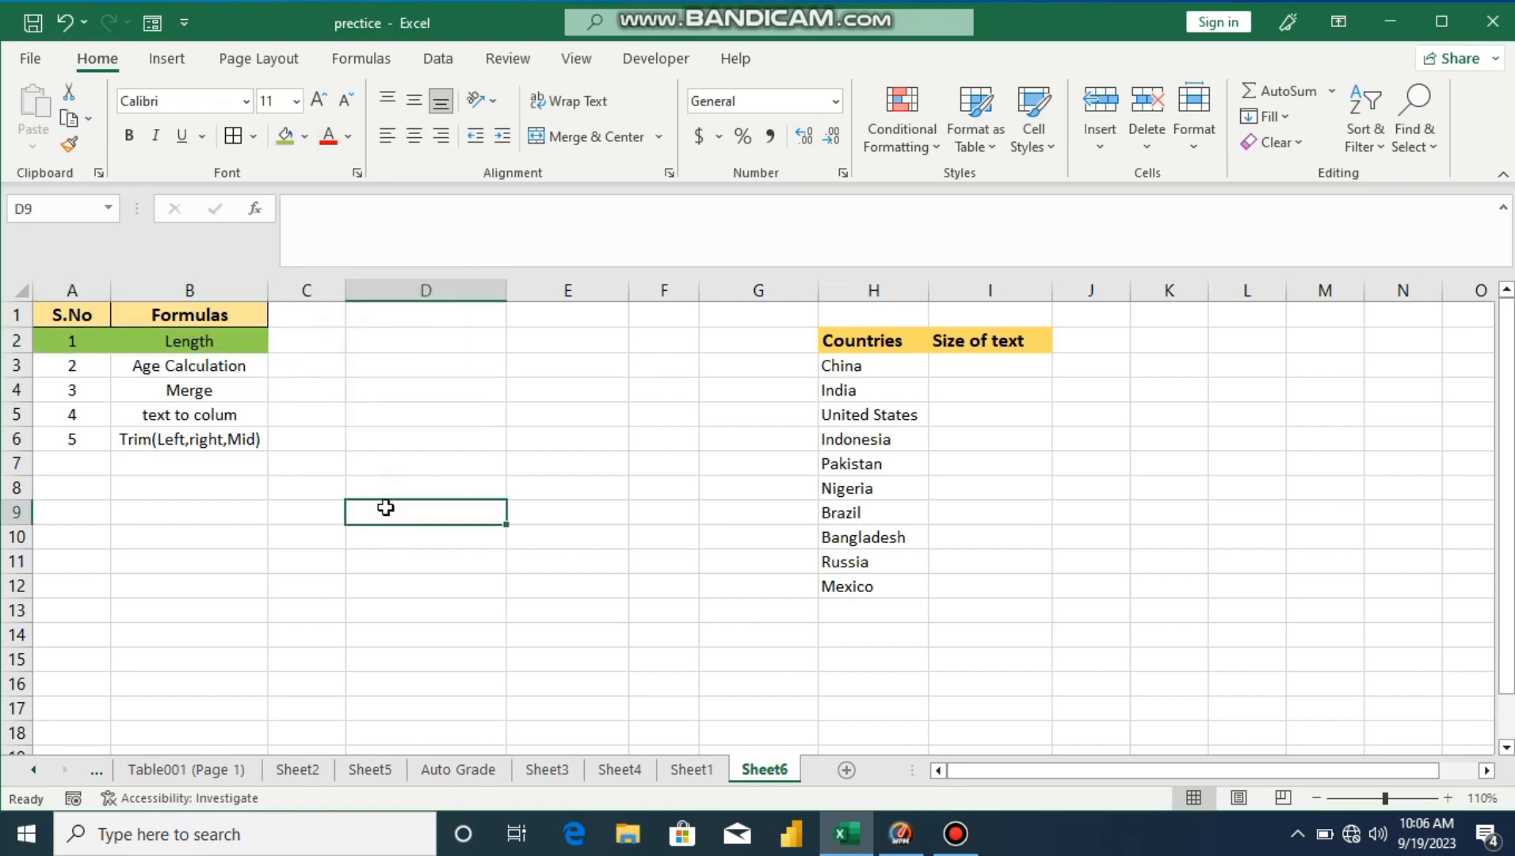
Step: Enter =LEN(H3) in I3 to count China's characters
left_click(971, 366)
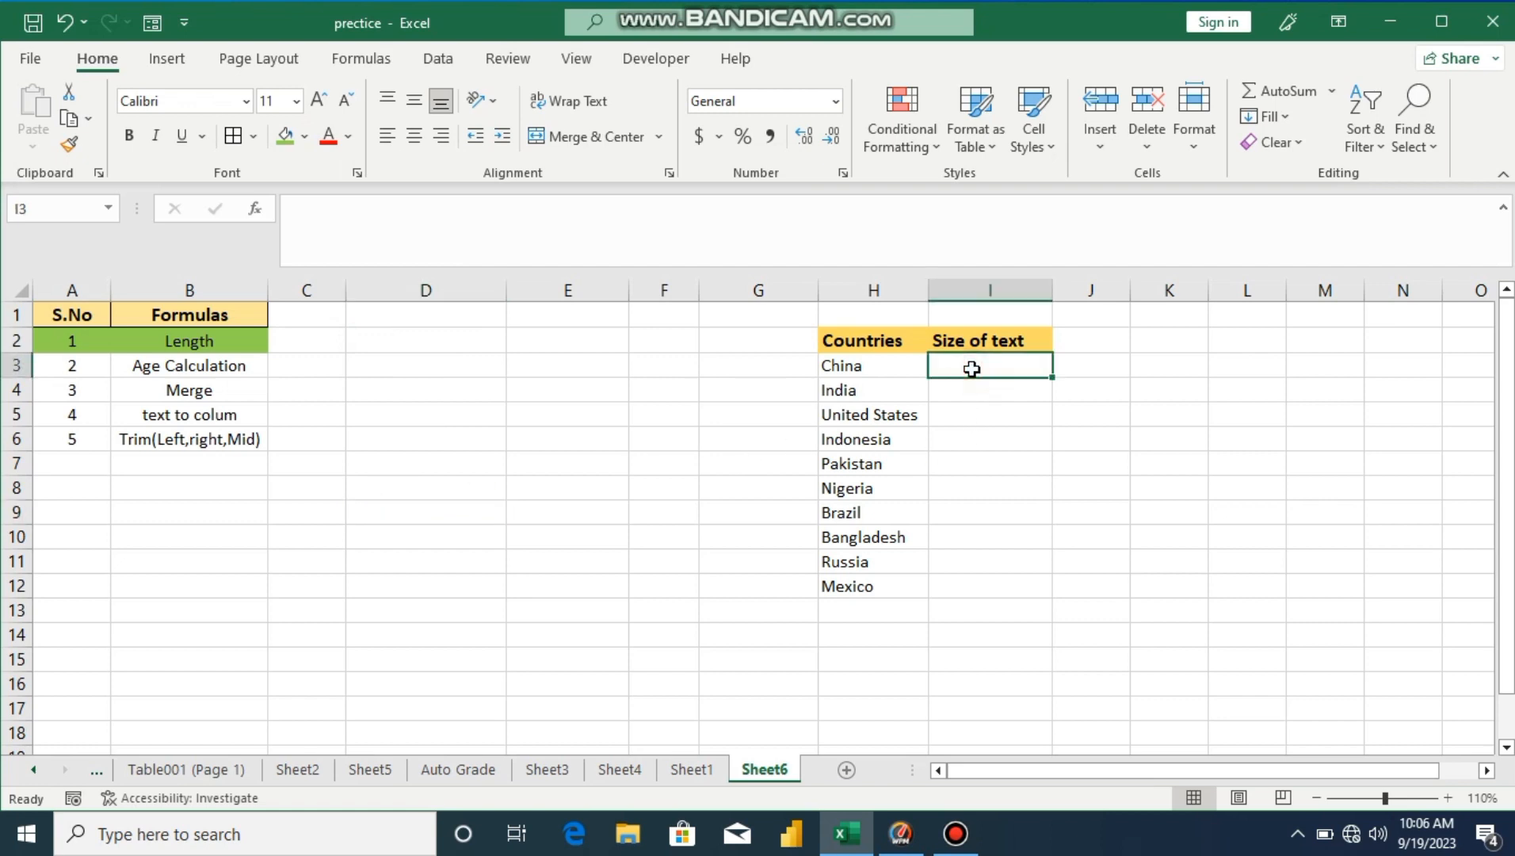
type("=le")
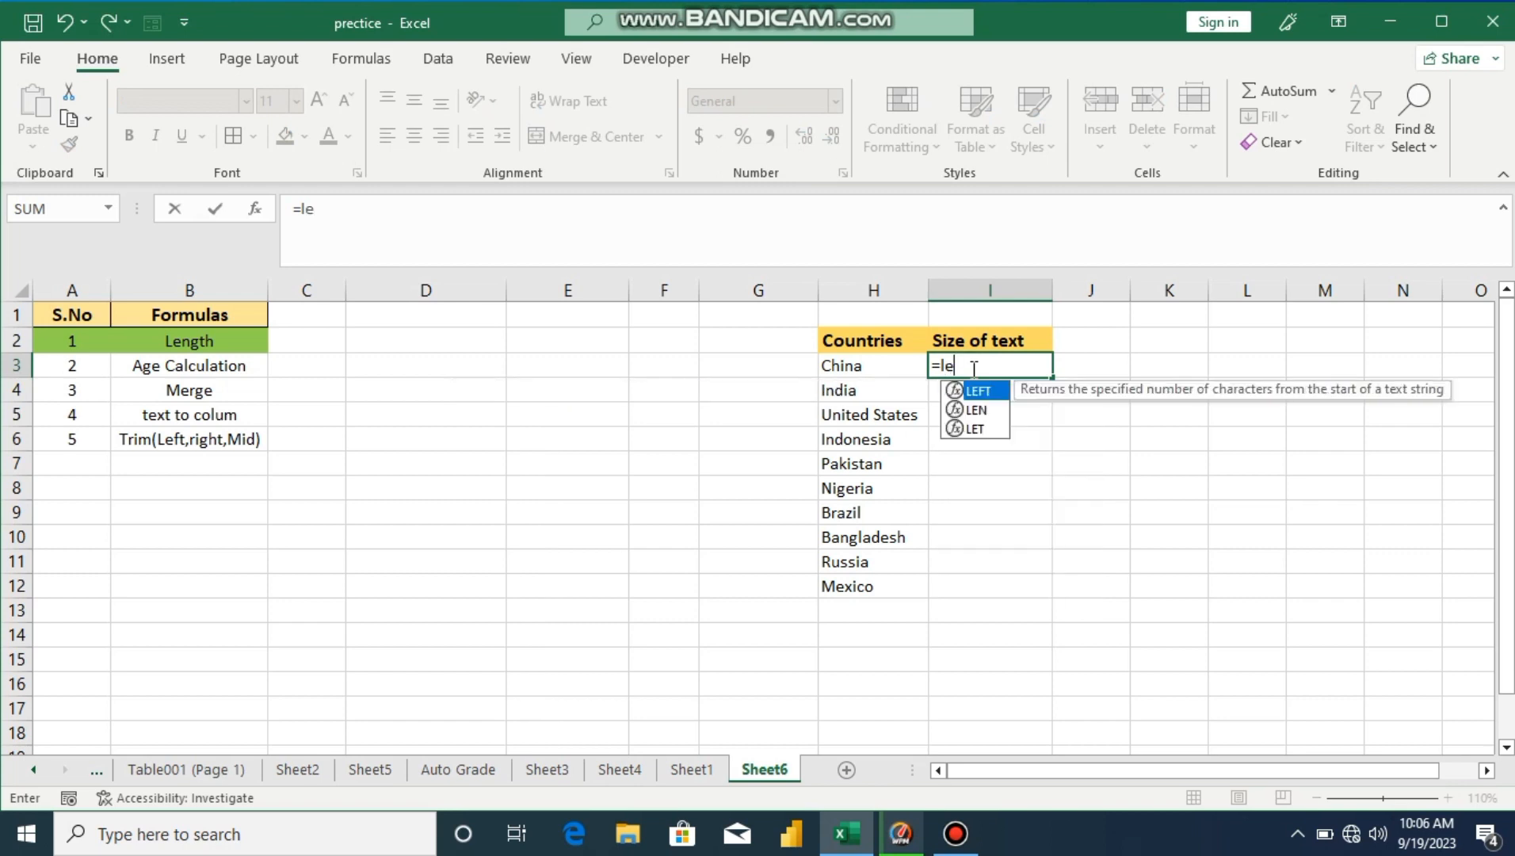
type("ngth")
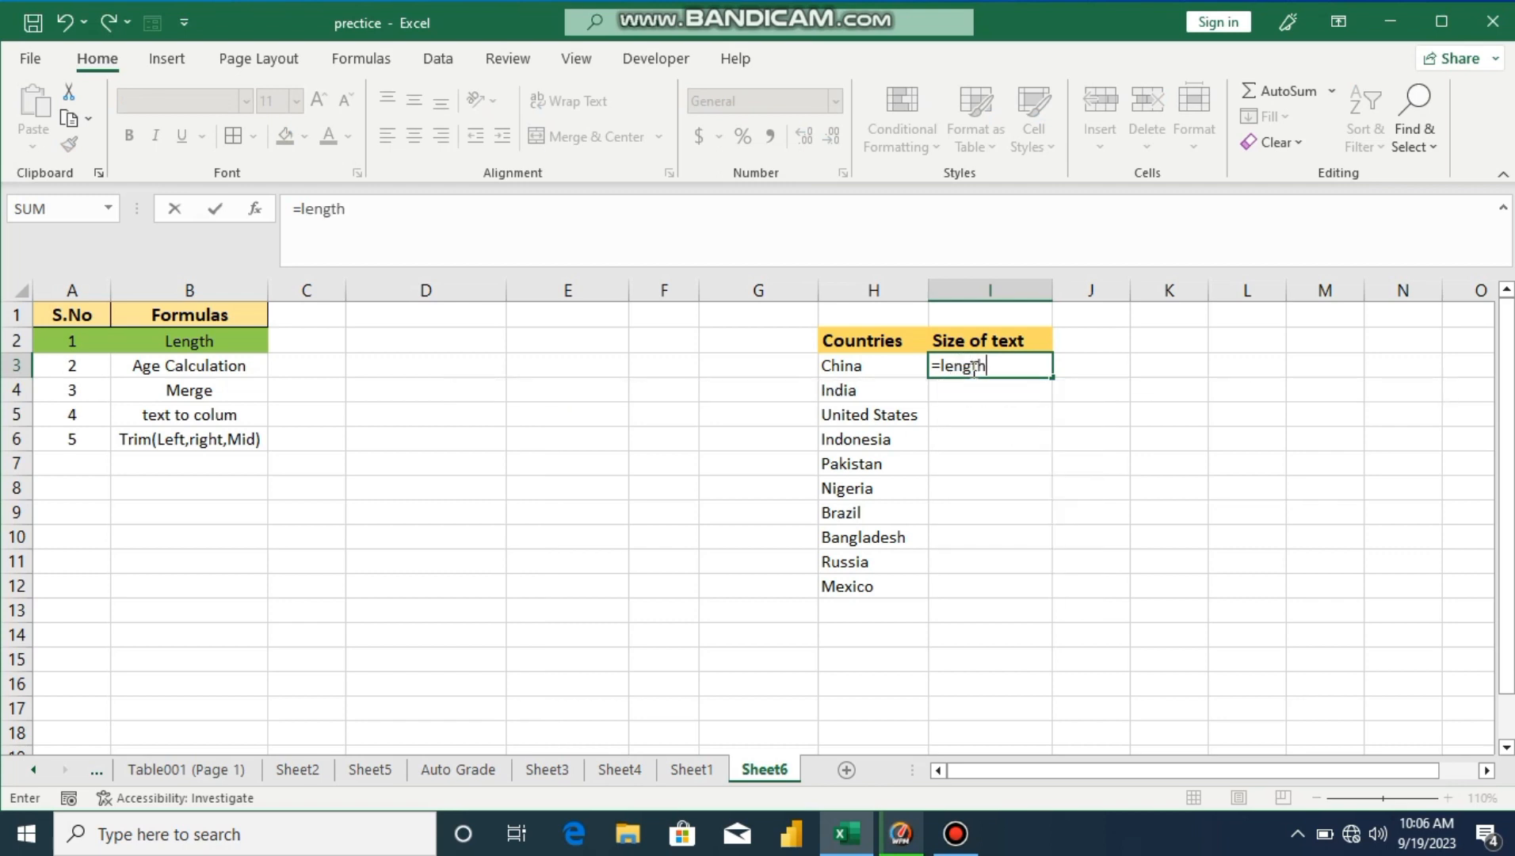
key("BackSpace")
key("BackSpace")
key("BackSpace")
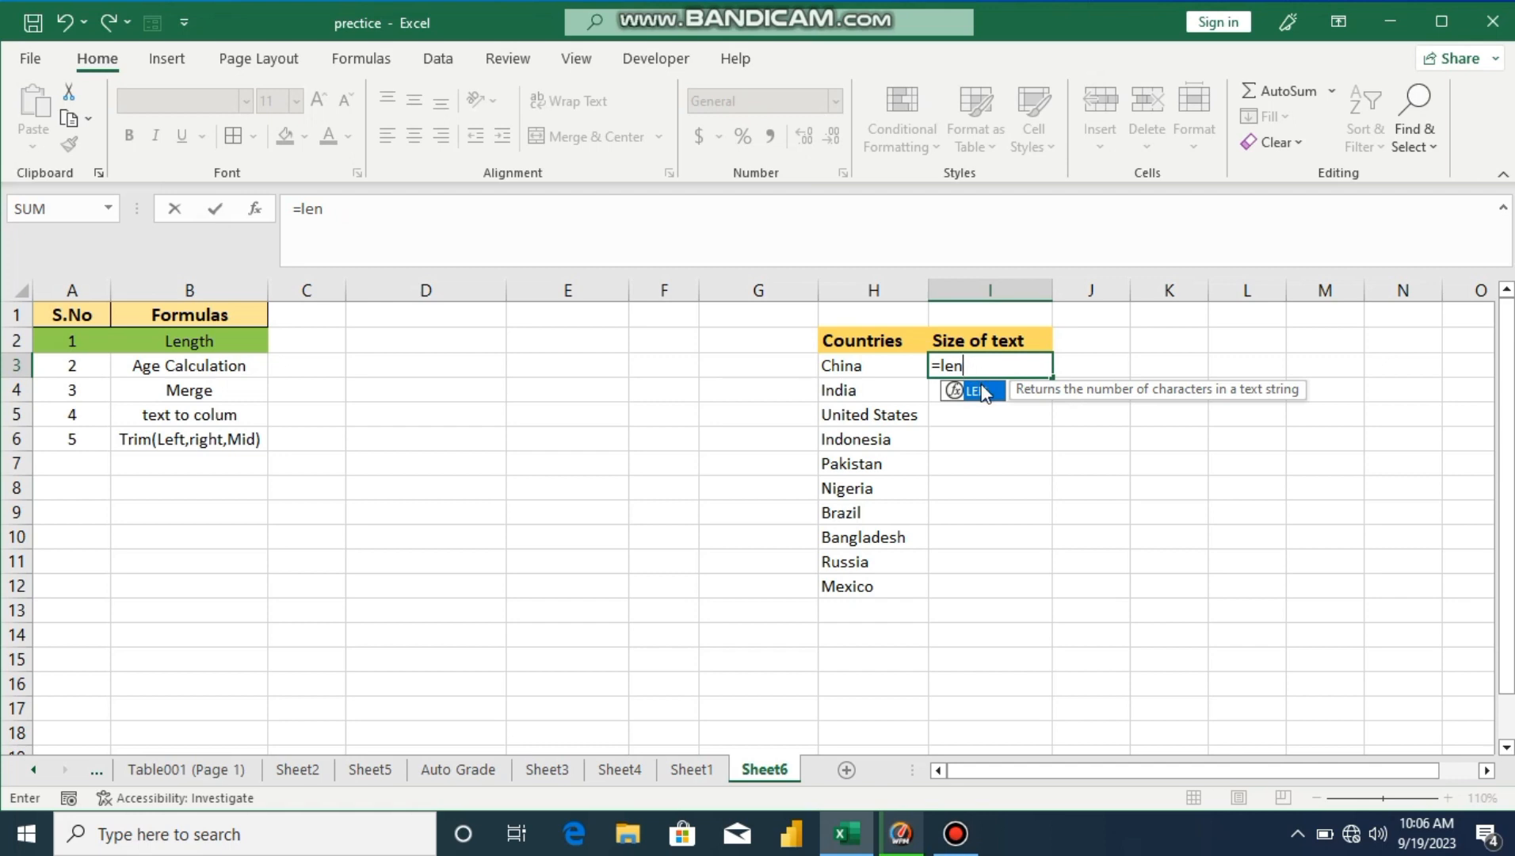
double_click(979, 391)
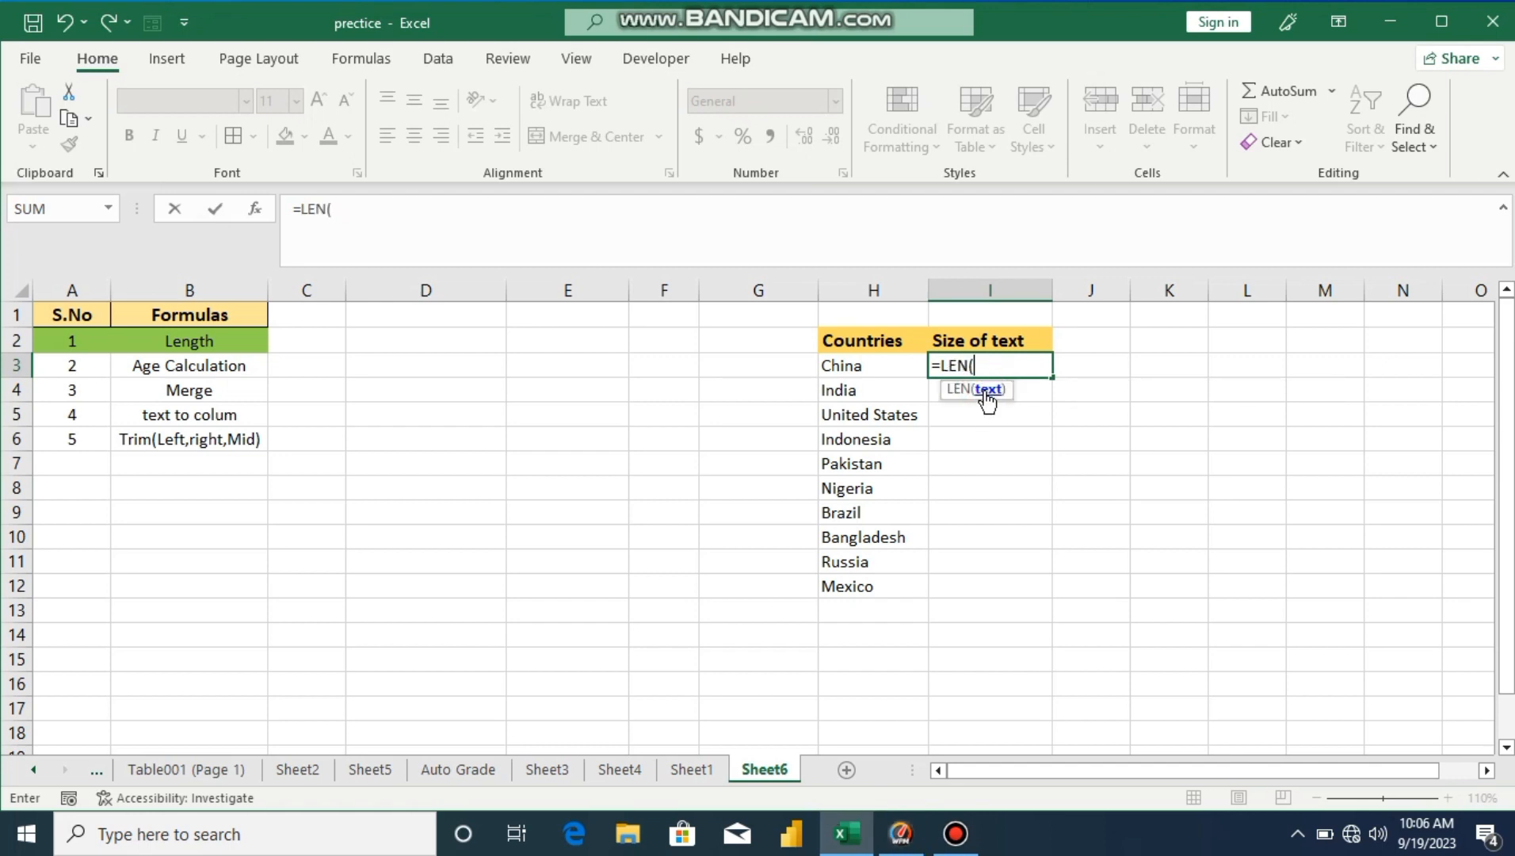
left_click(873, 366)
type(")")
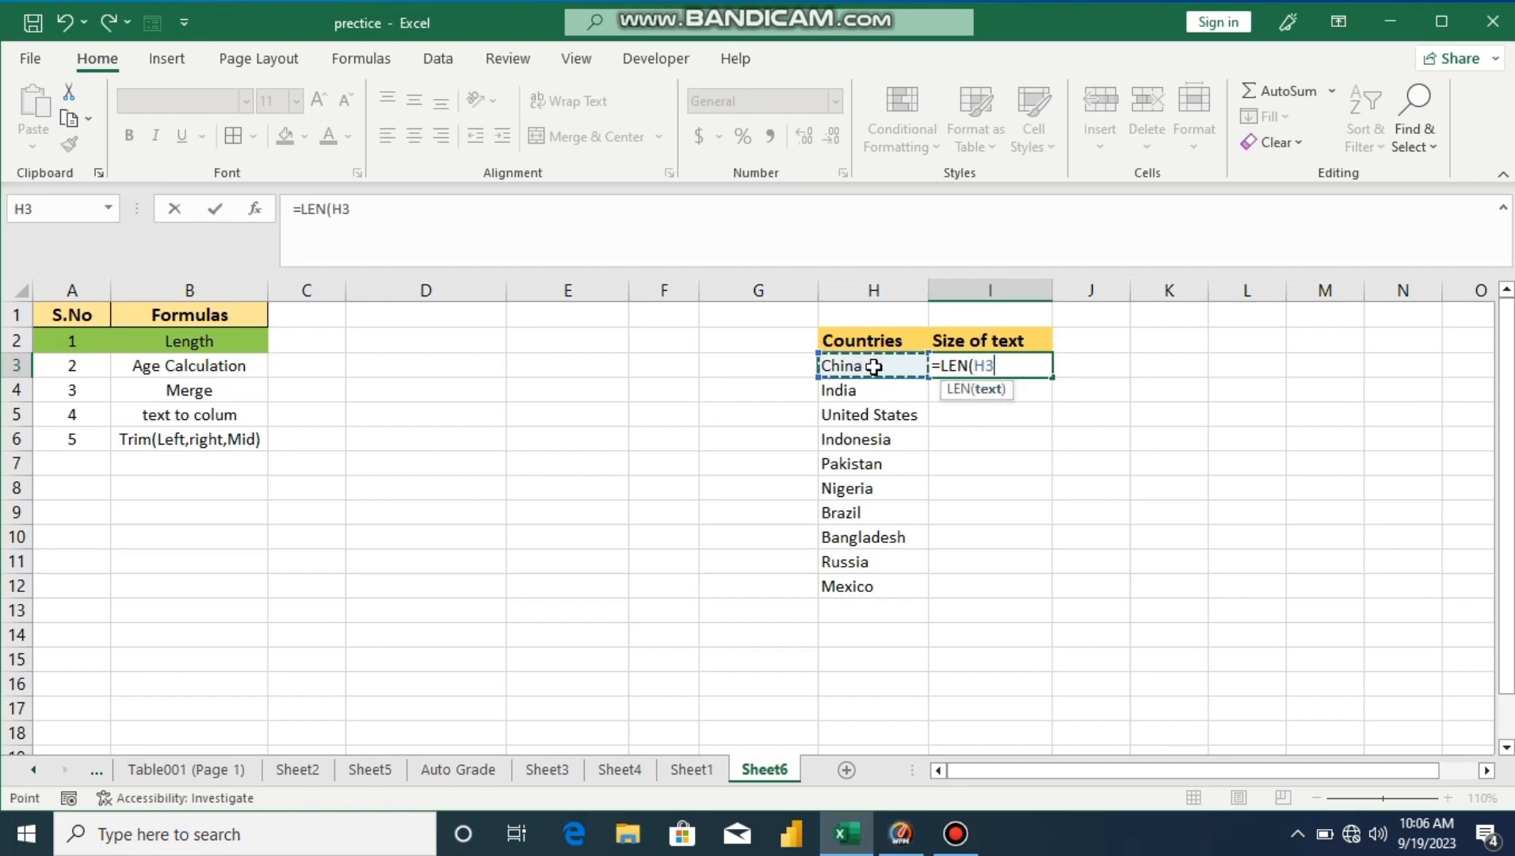
key("Return")
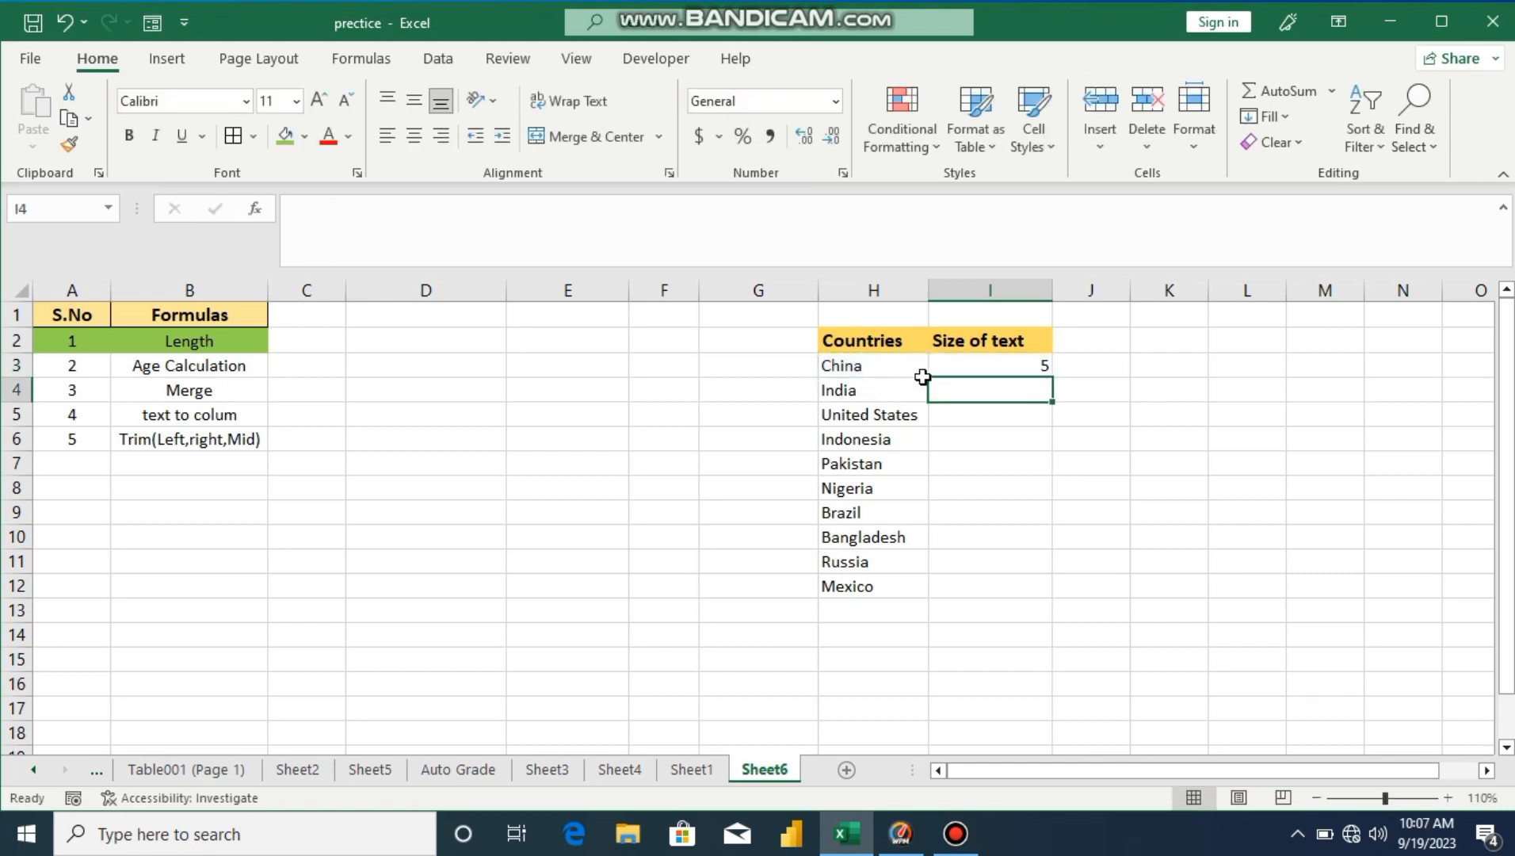
Step: Fill the LEN formula down to I12 for Mexico, then select the Age Calculation row
left_click(1008, 366)
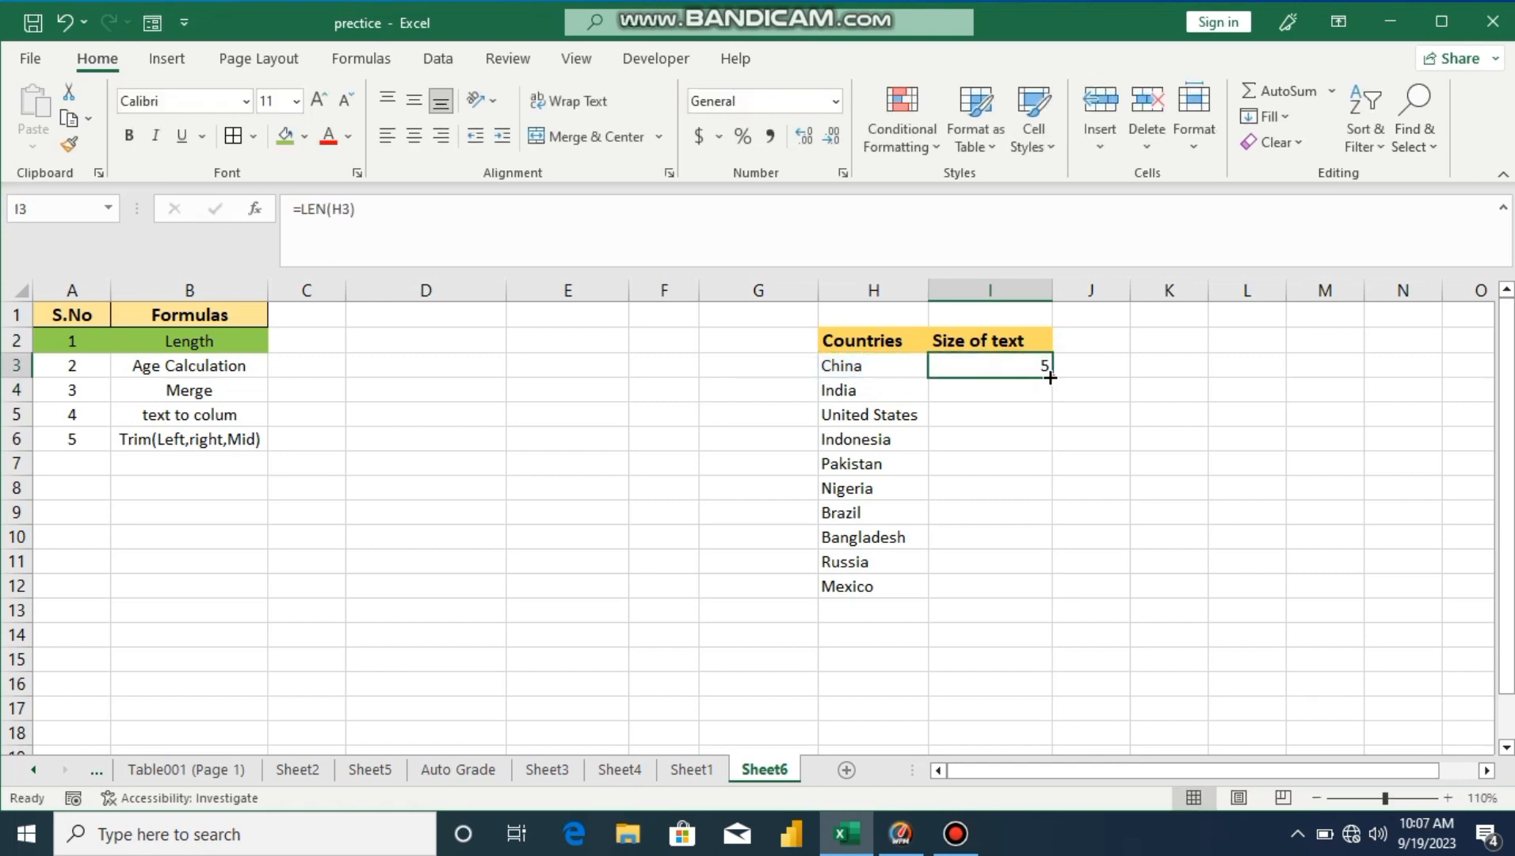
left_click_drag(1051, 378, 1051, 599)
left_click(1130, 483)
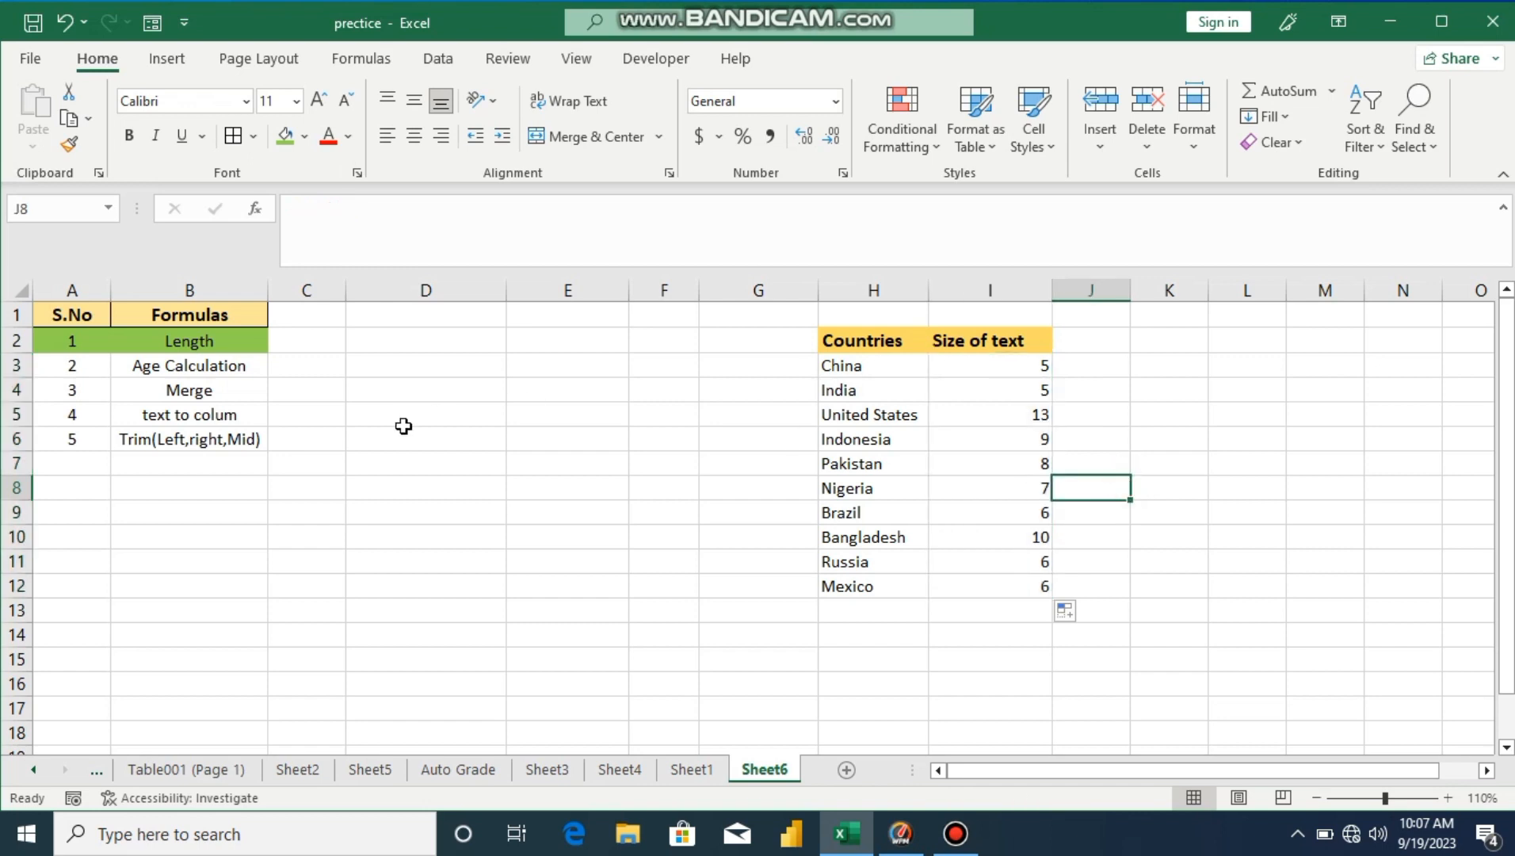
left_click_drag(78, 367, 194, 367)
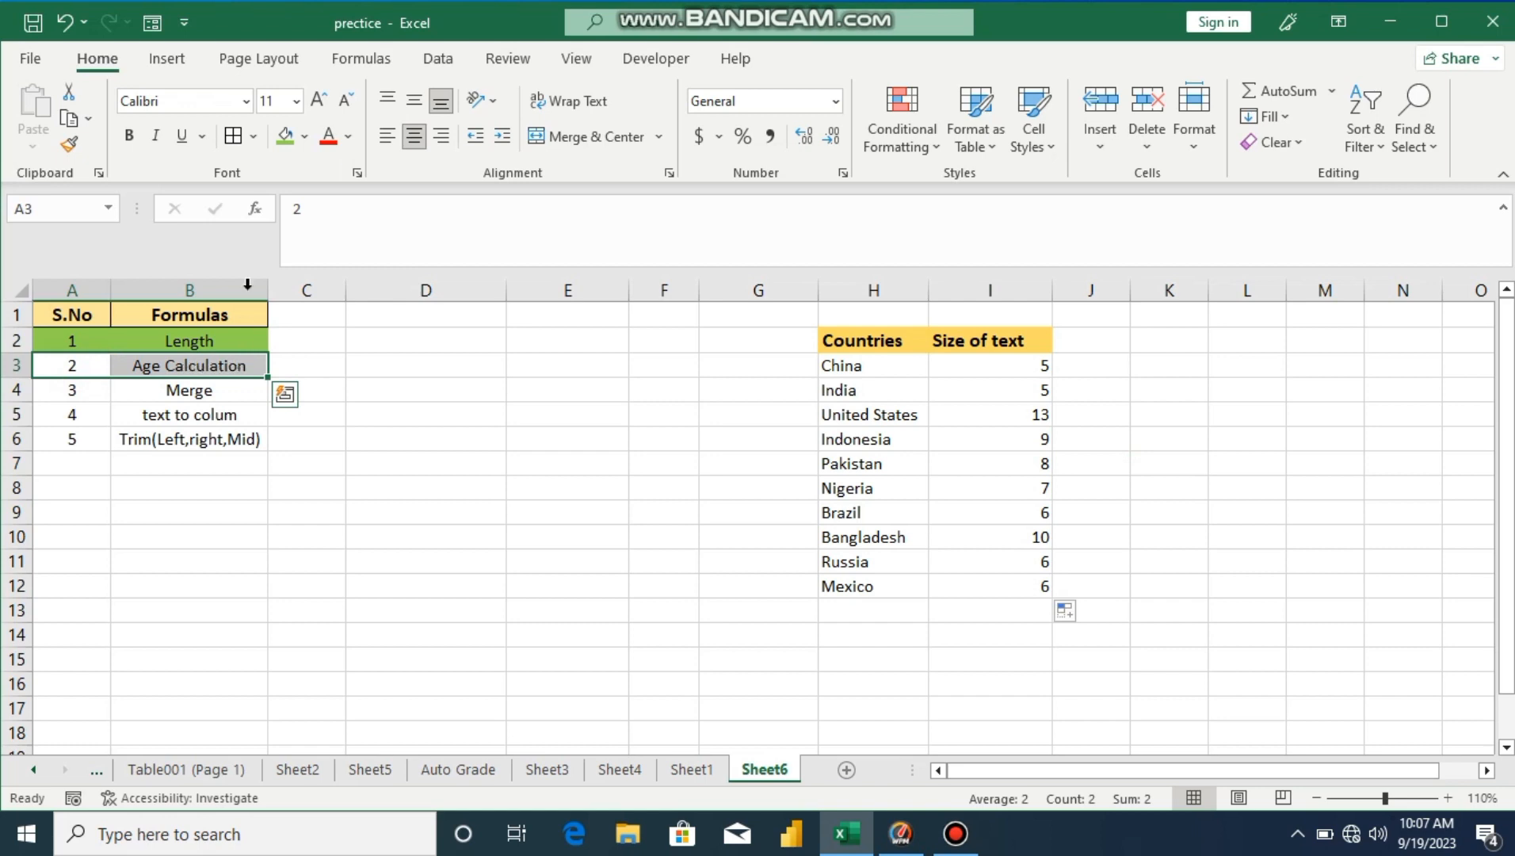
Step: Give the Age Calculation row, cells A3:B3, a Yellow fill
left_click(304, 137)
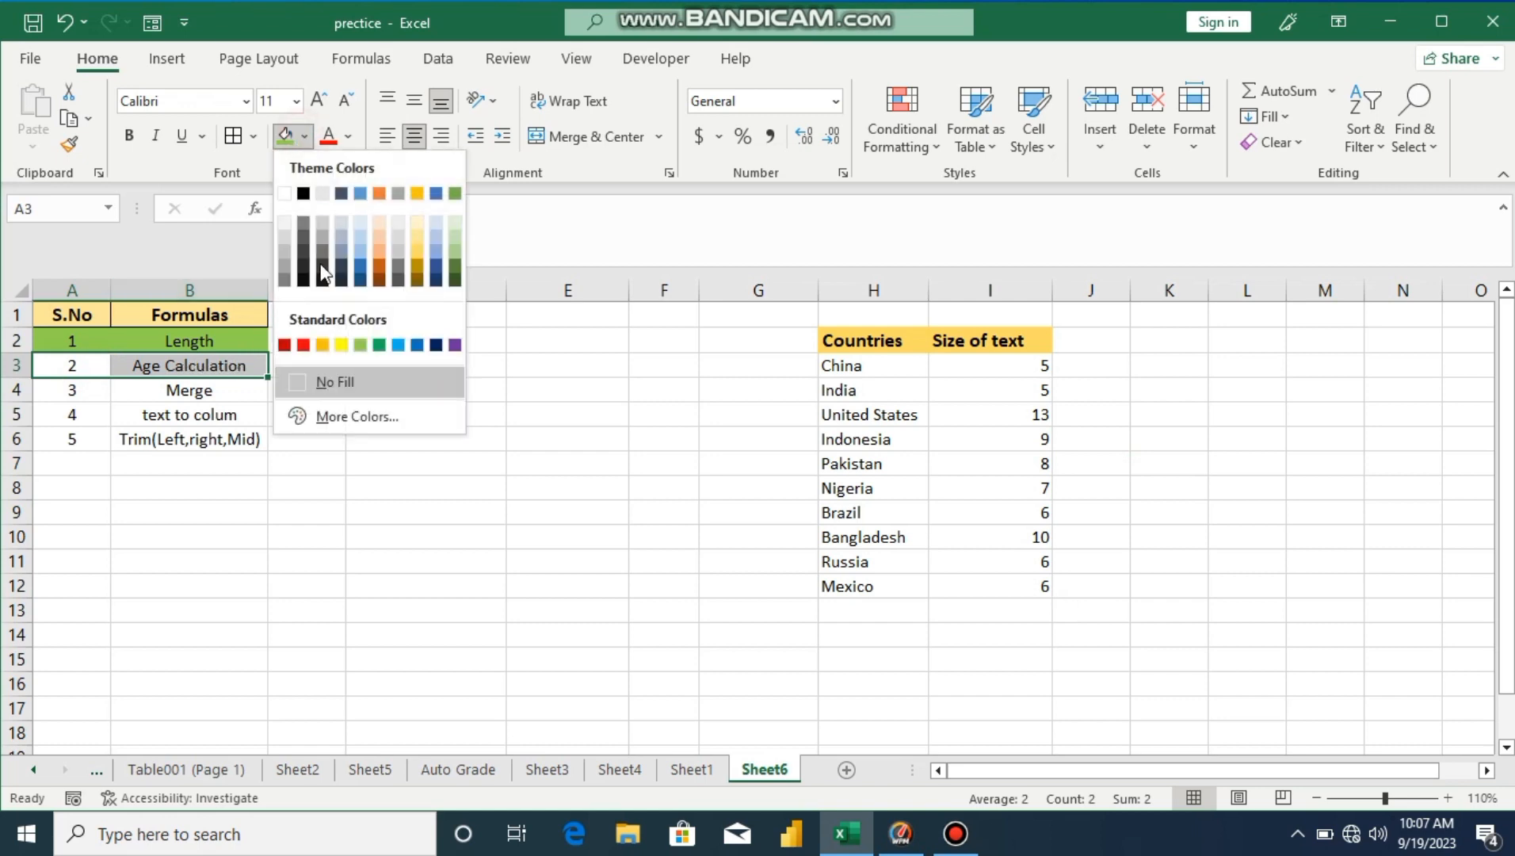
left_click(341, 345)
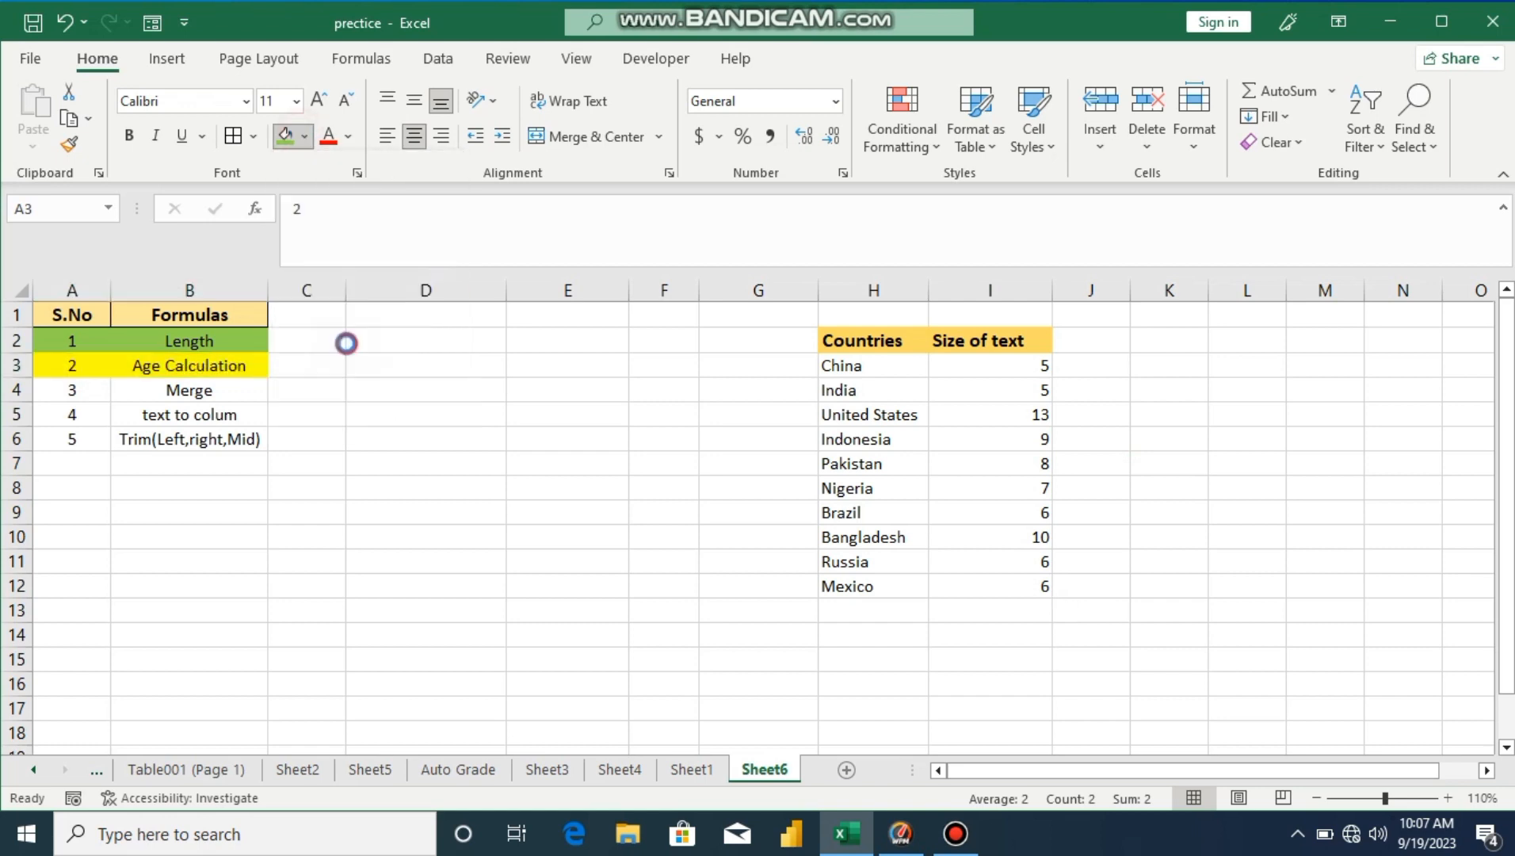
left_click(398, 493)
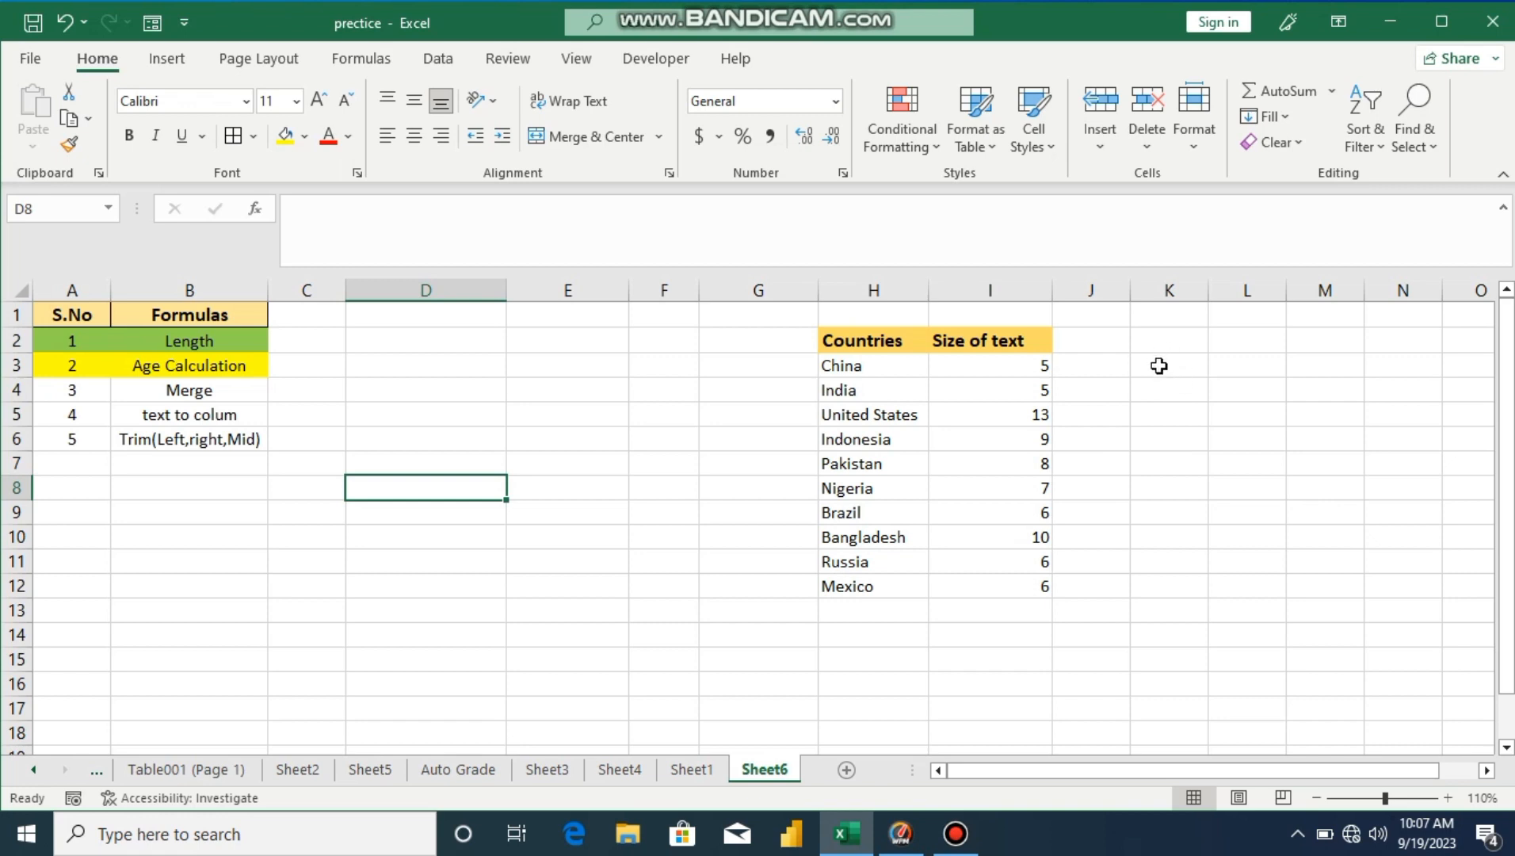
Step: Enter 1/3/1994 in D3, with 'date of Birth' in D2 and 'Age' in E2
left_click(439, 365)
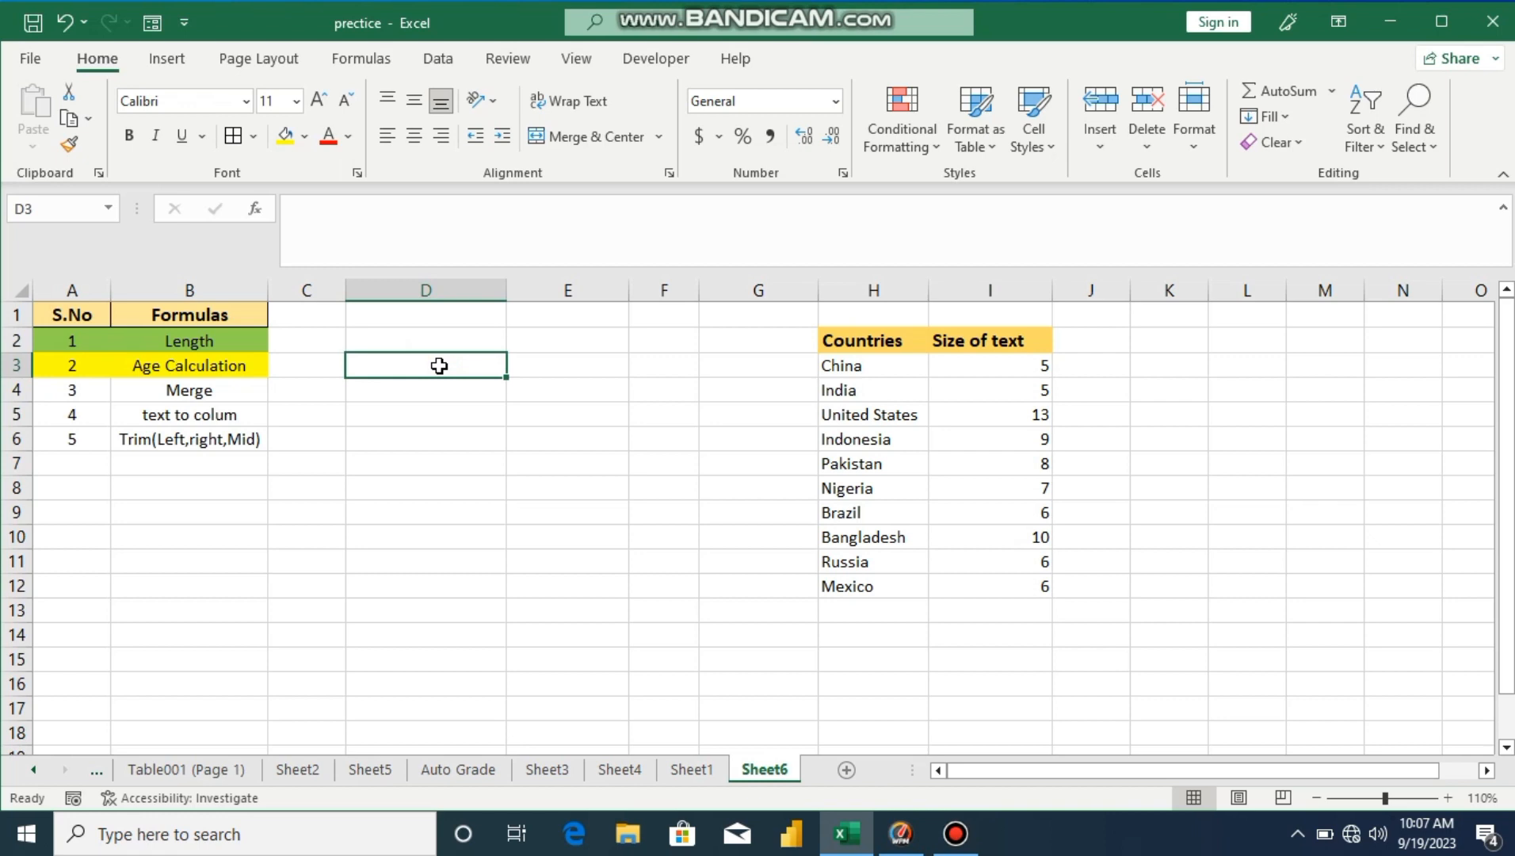
type("1/")
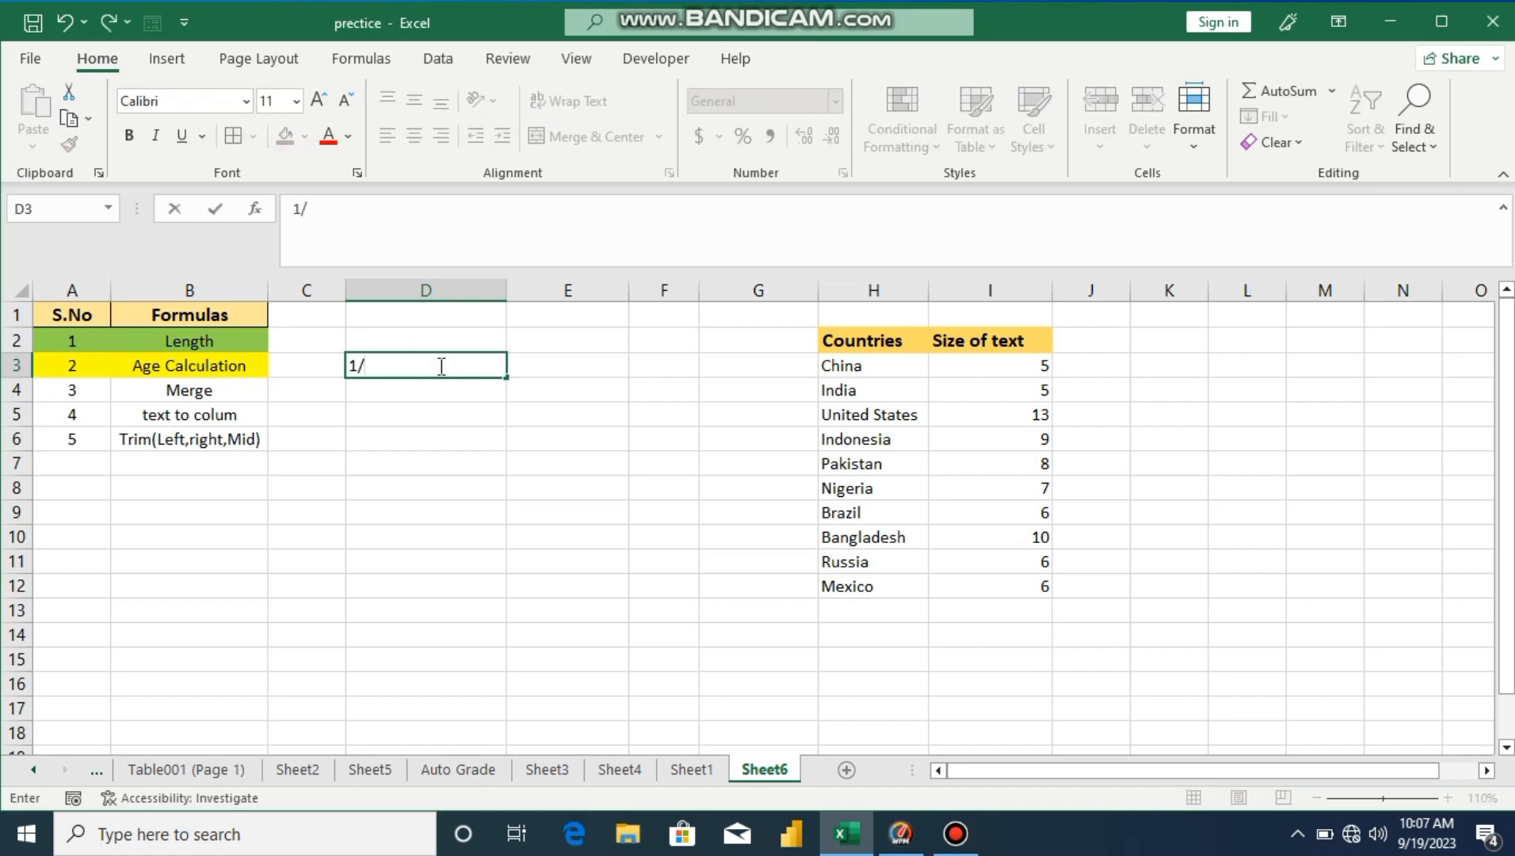
type("3/1994")
left_click(452, 415)
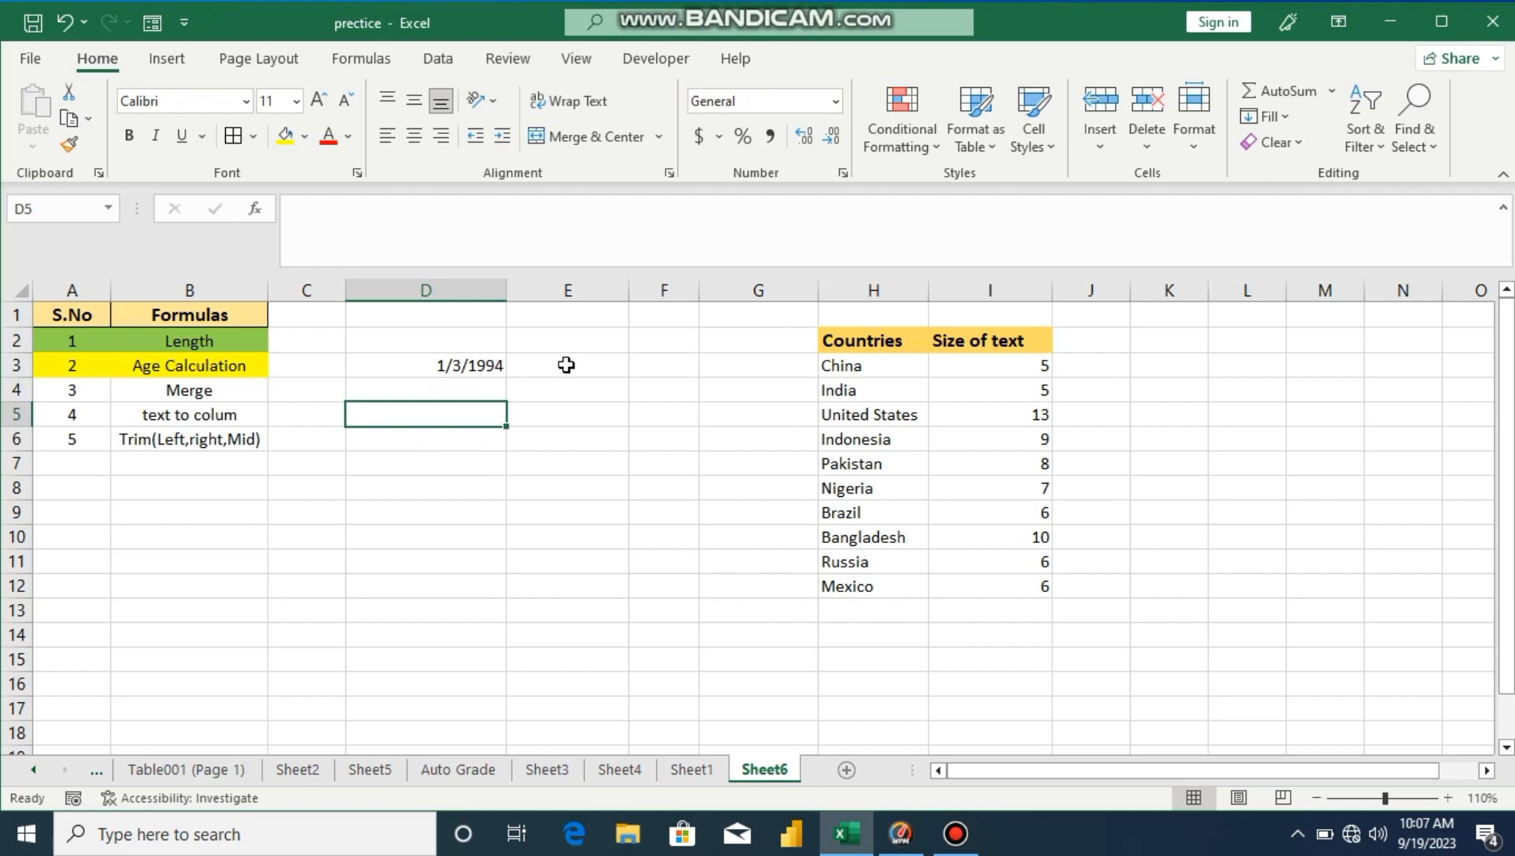
left_click(469, 337)
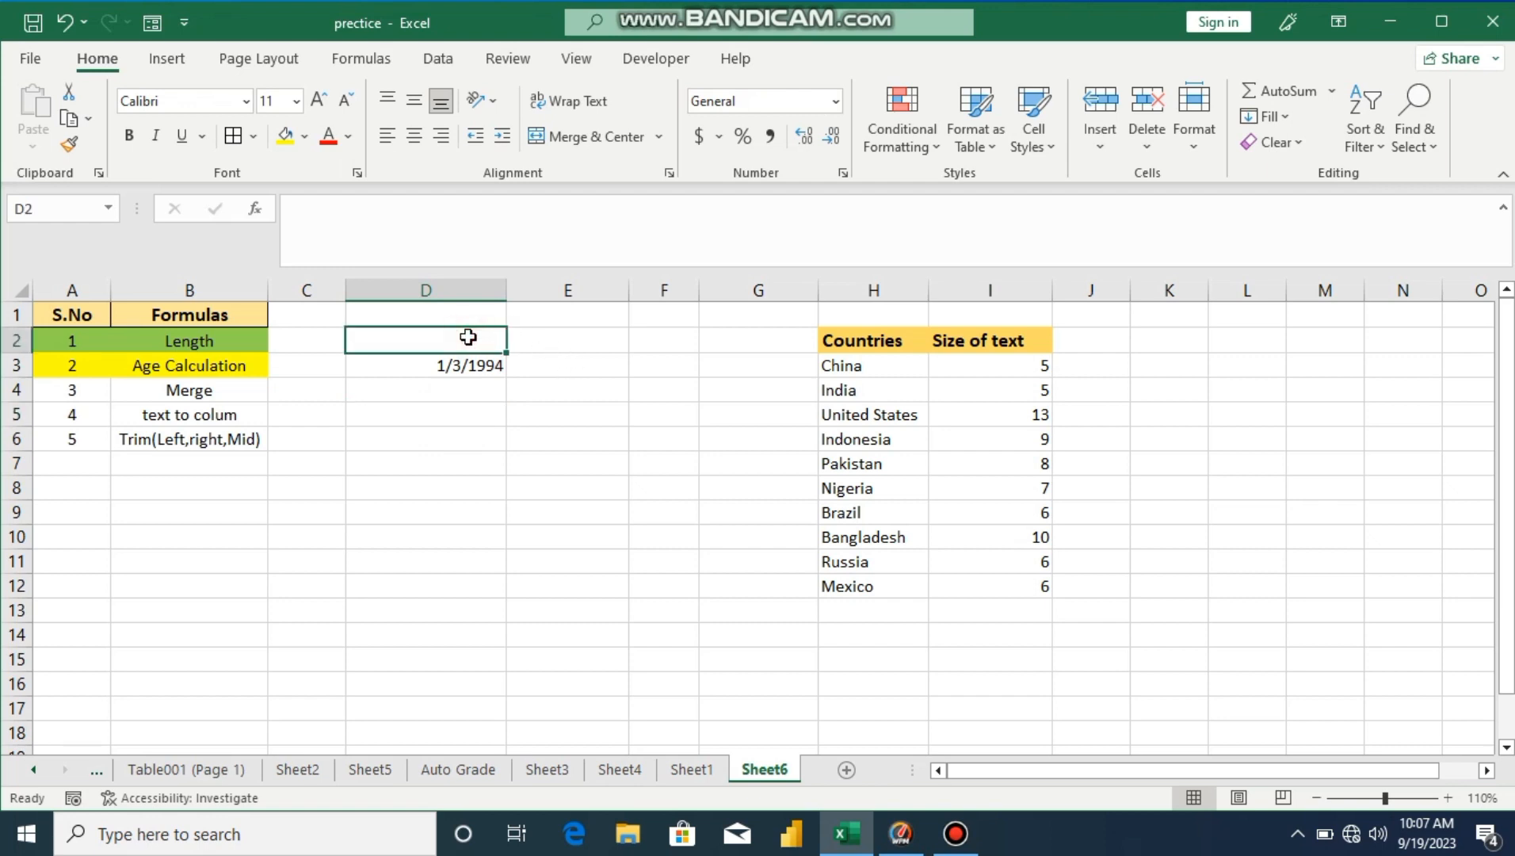
type("date")
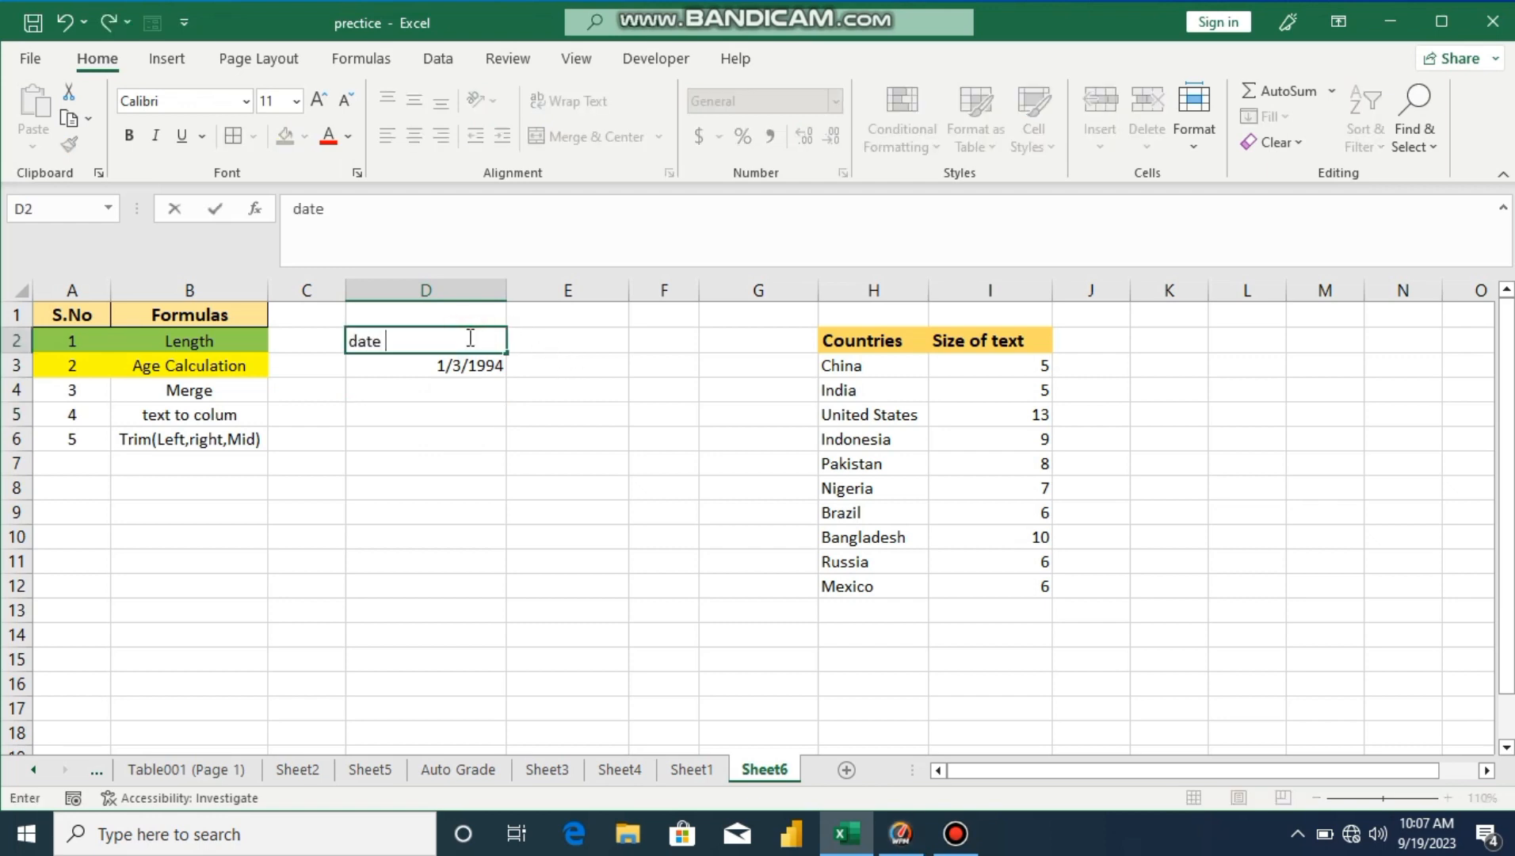
type(" of Birth")
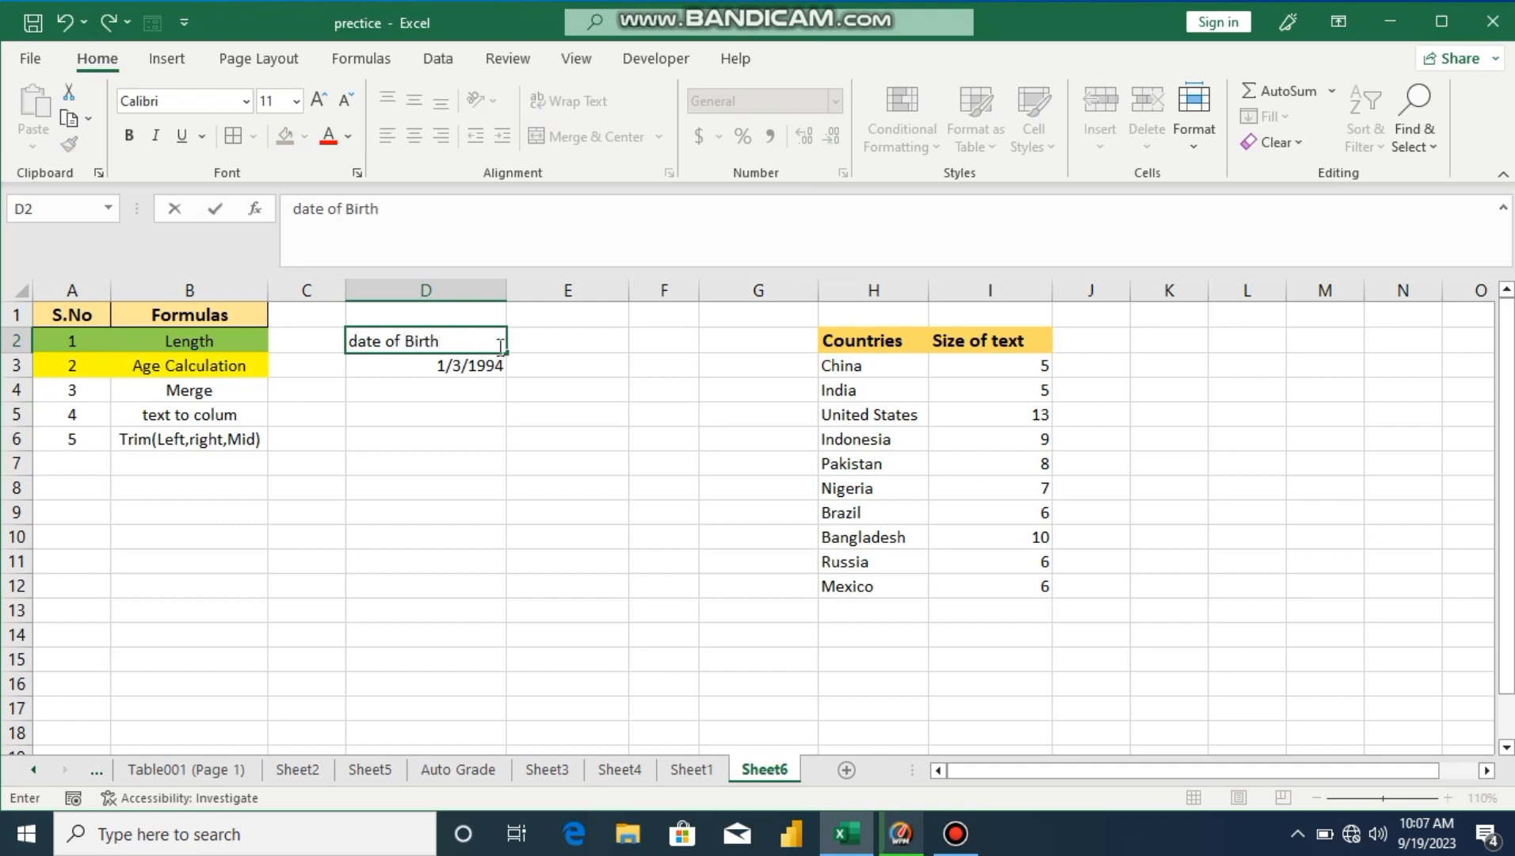
left_click(535, 346)
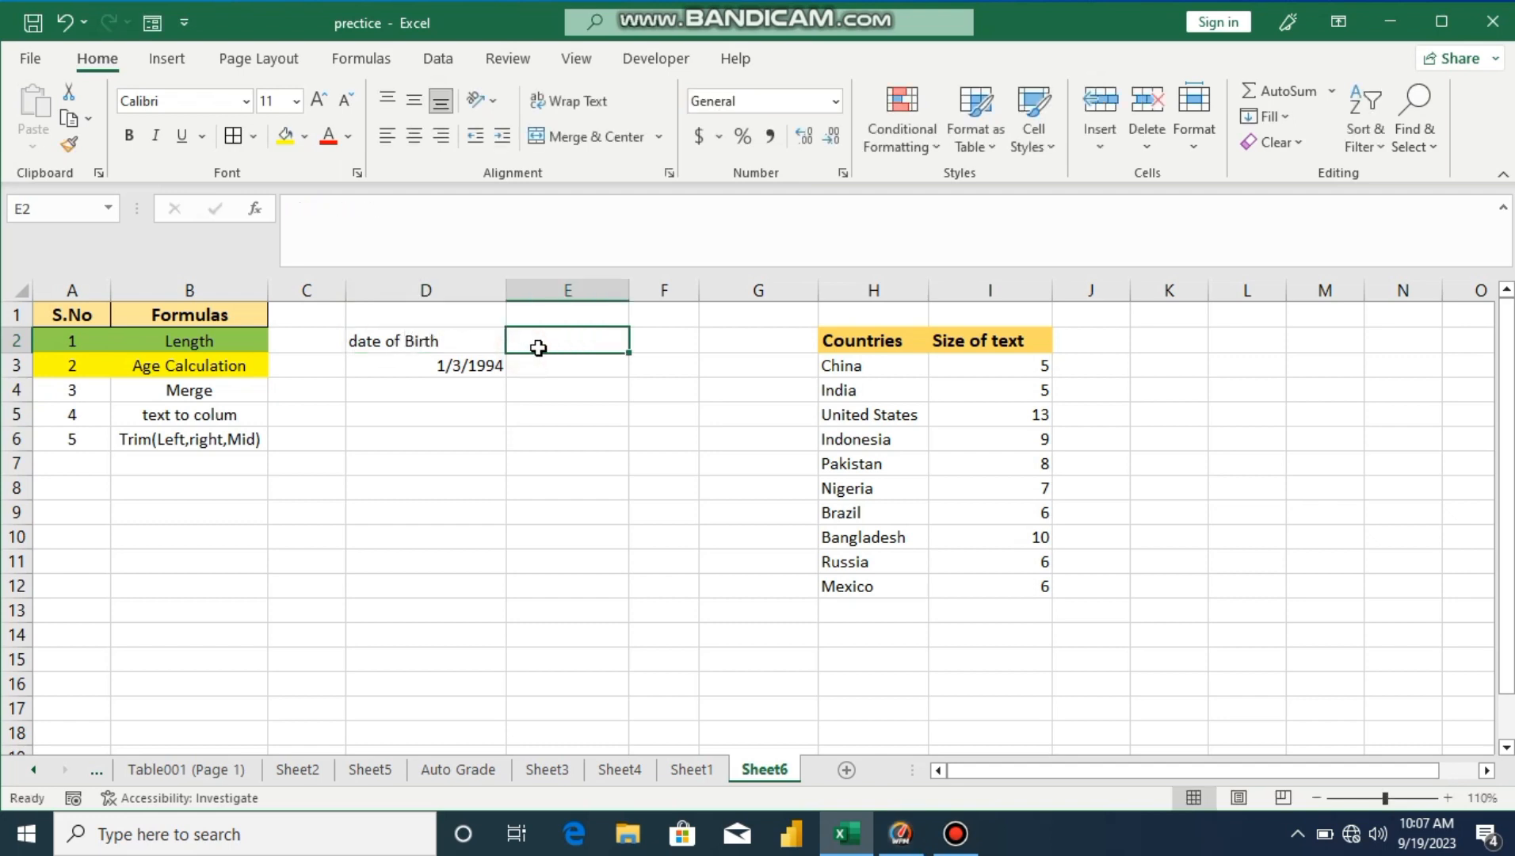
type("Age")
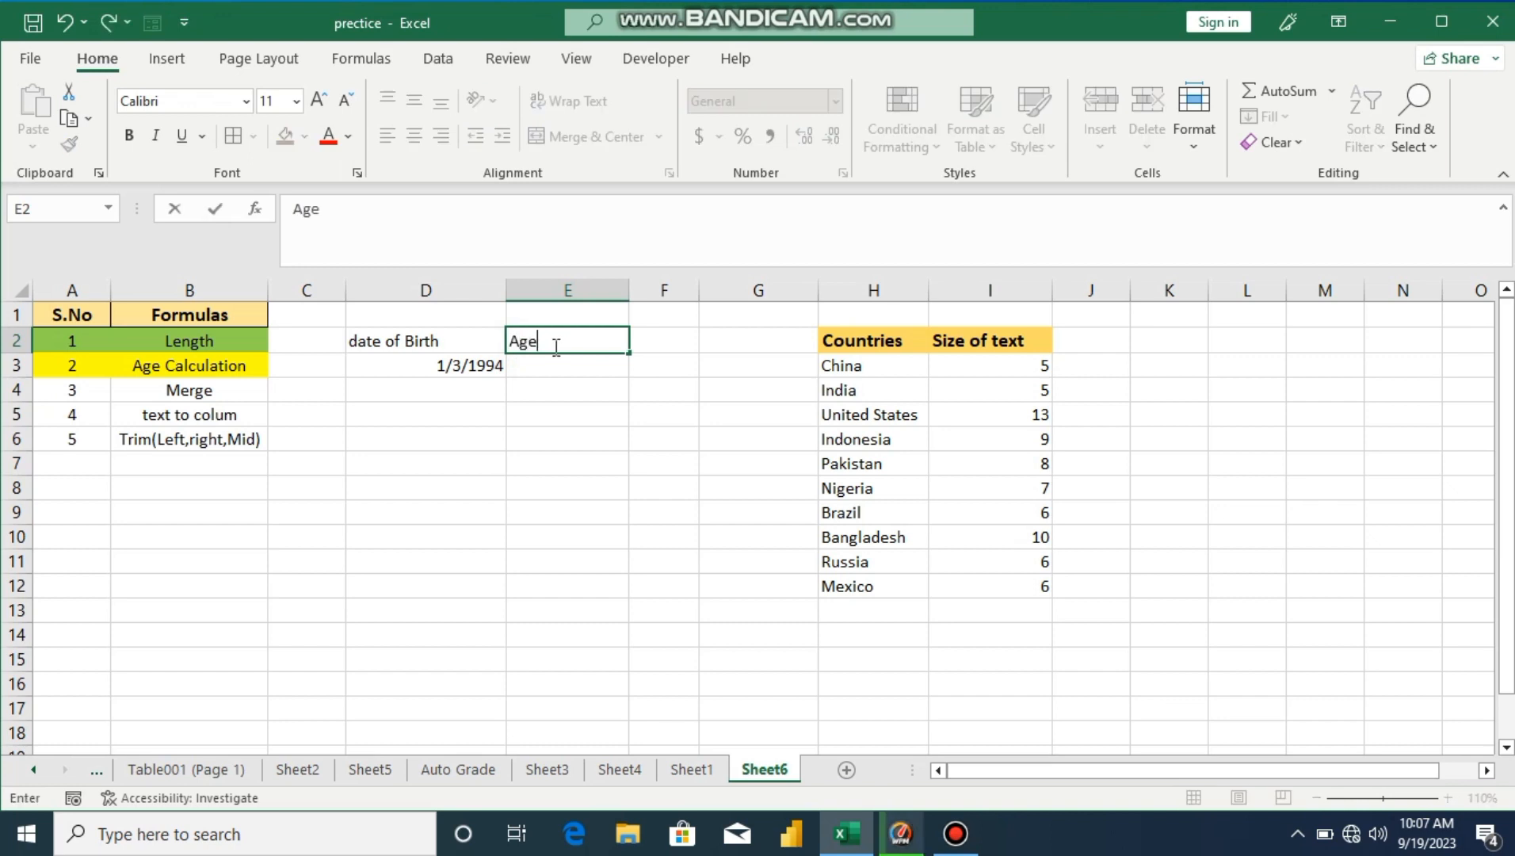
left_click(558, 365)
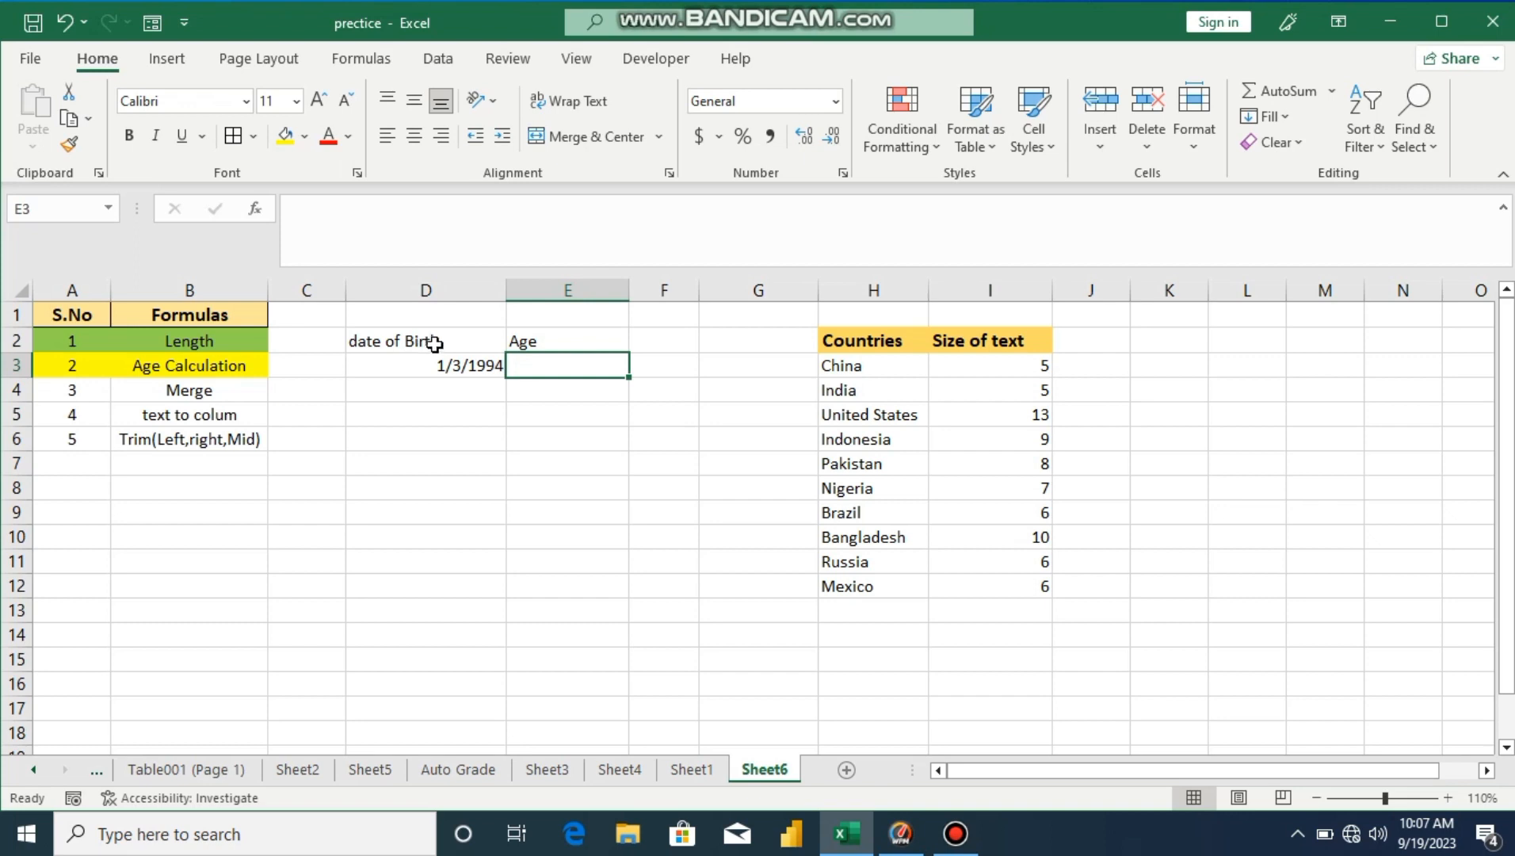
Step: Centre the text in D2:E3
left_click_drag(412, 341, 558, 365)
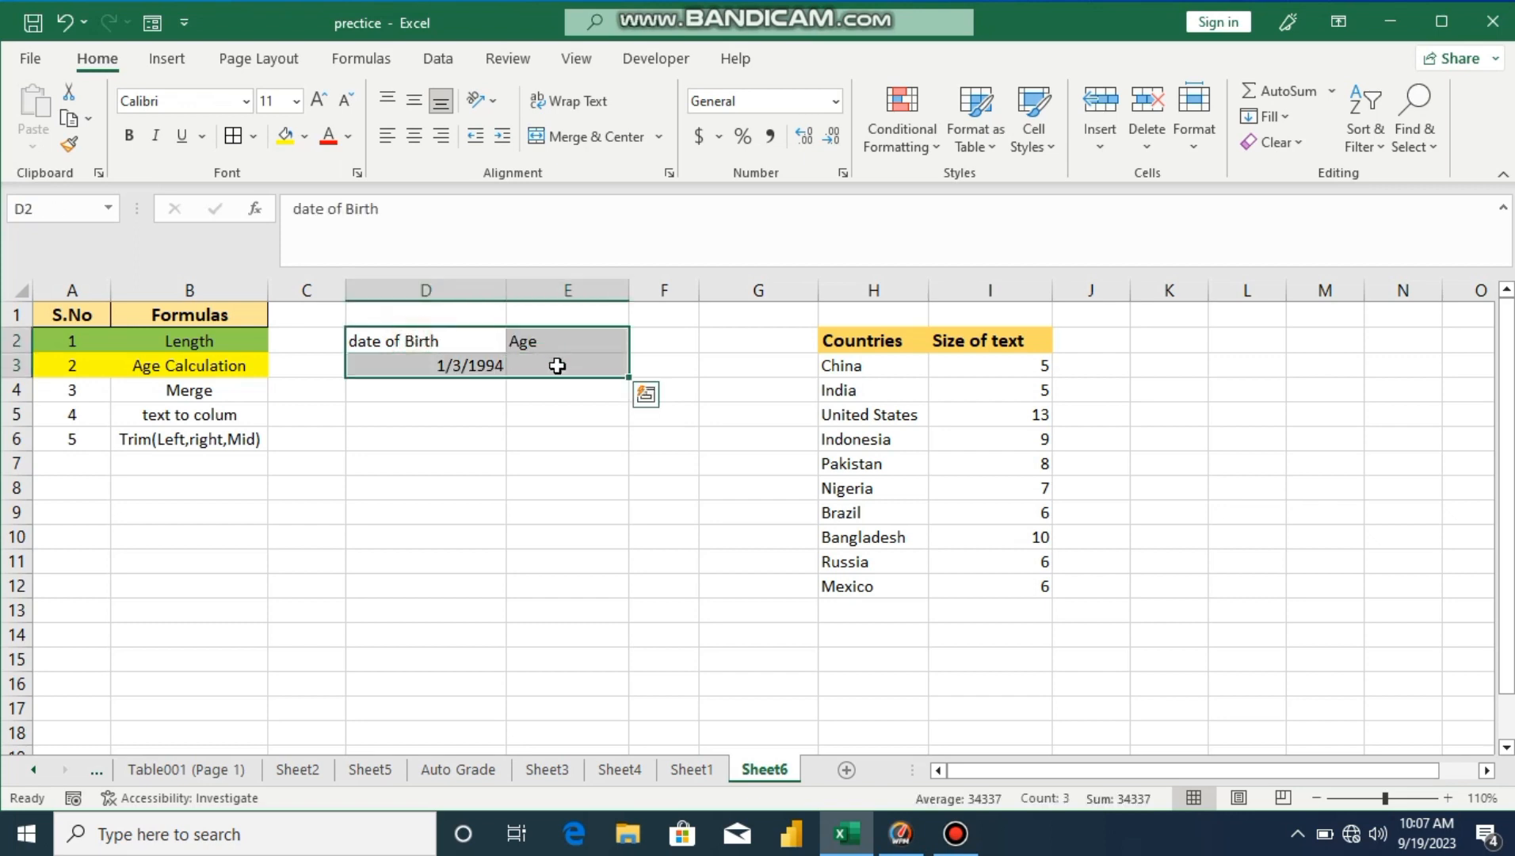
left_click(414, 136)
left_click_drag(561, 491, 543, 464)
left_click(545, 363)
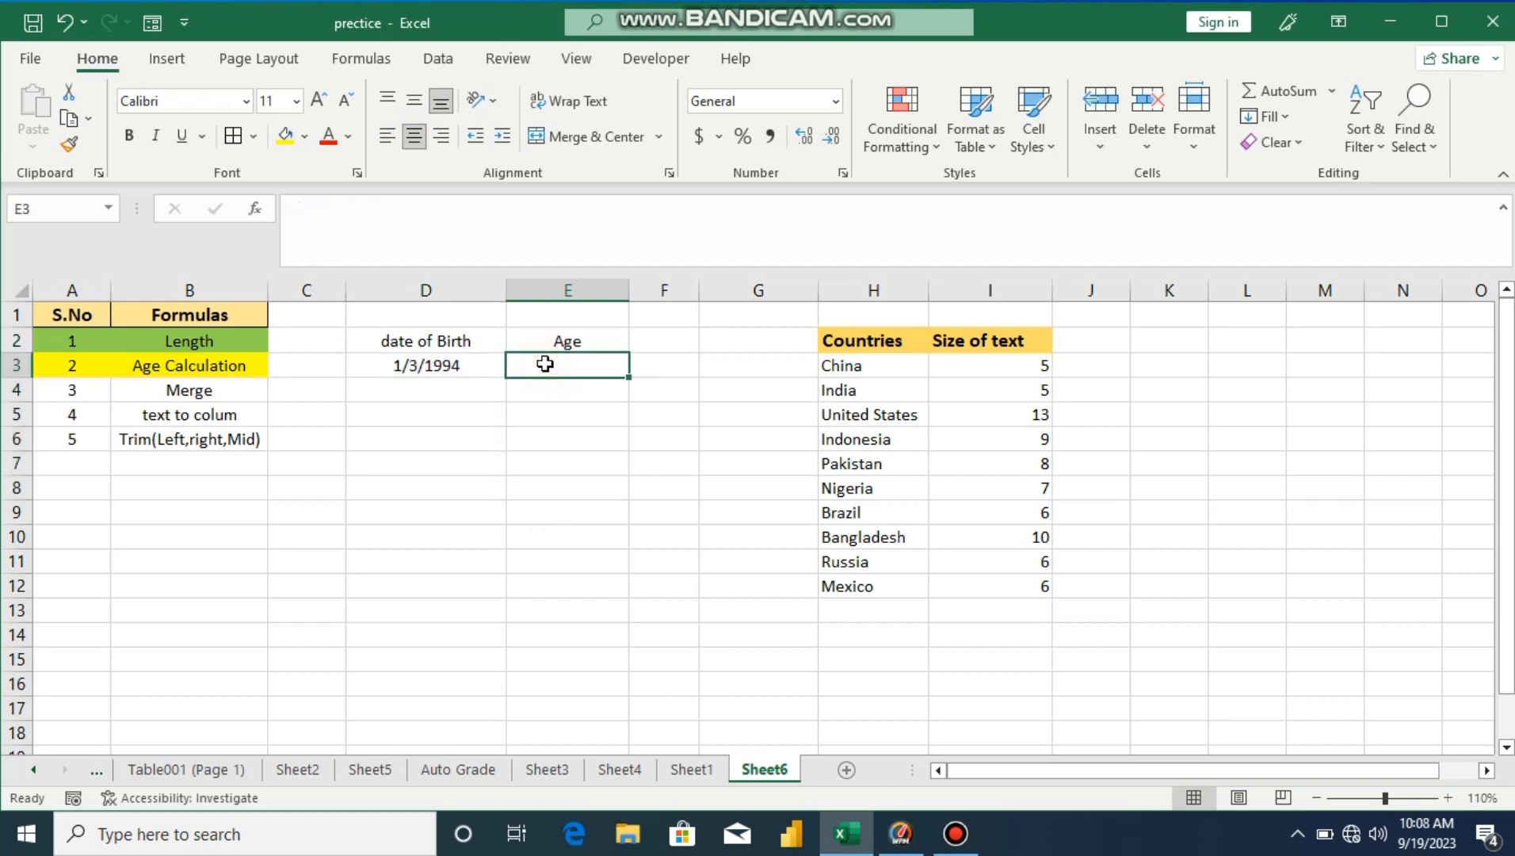
Step: Enter =DATEDIF(D3,TODAY(),"y") in E3, giving an age of 29
type("=")
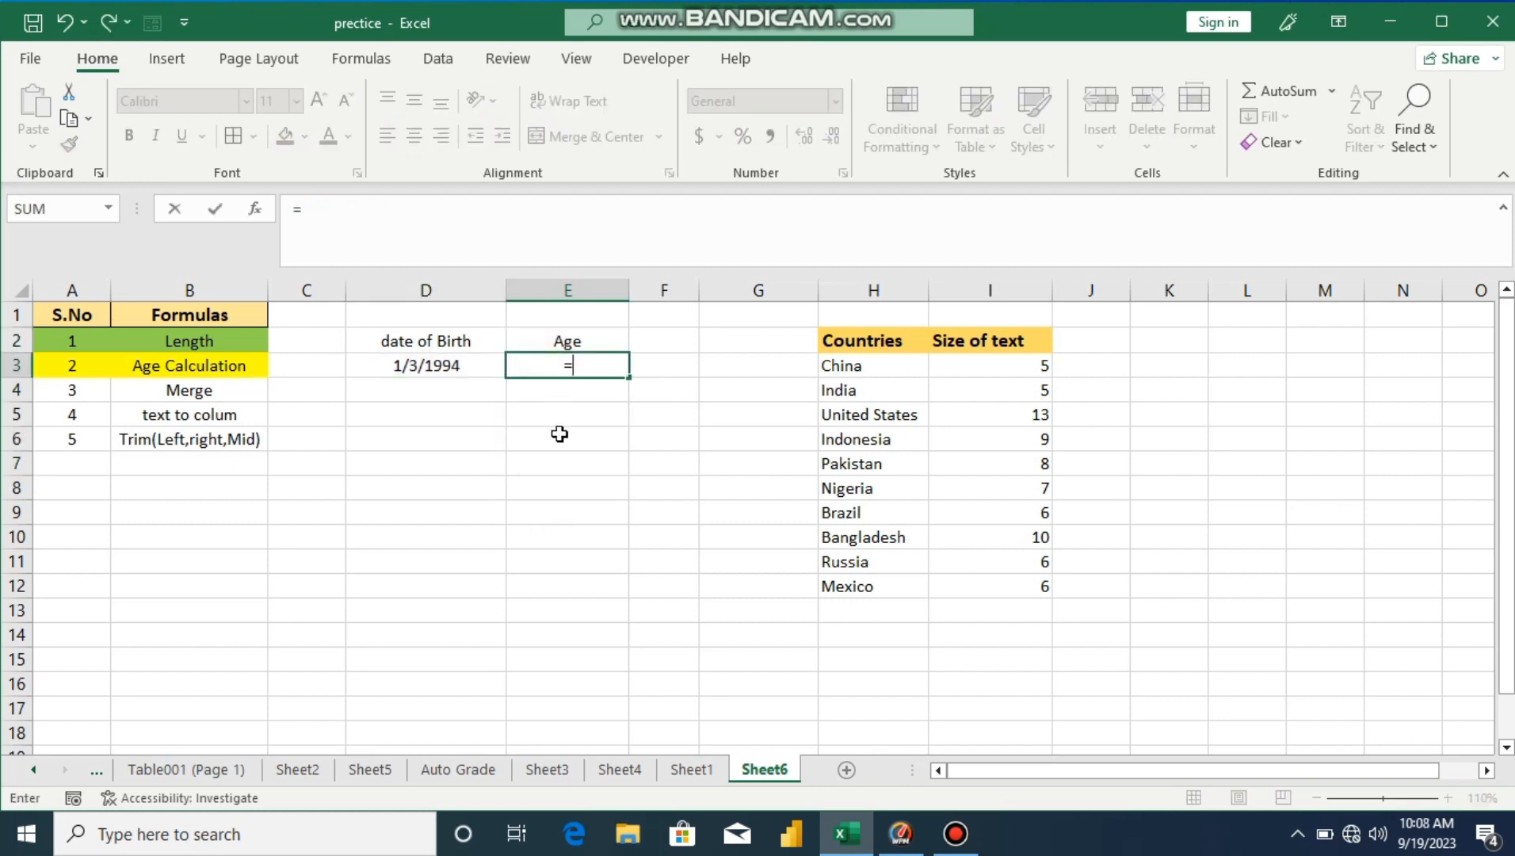
type("da")
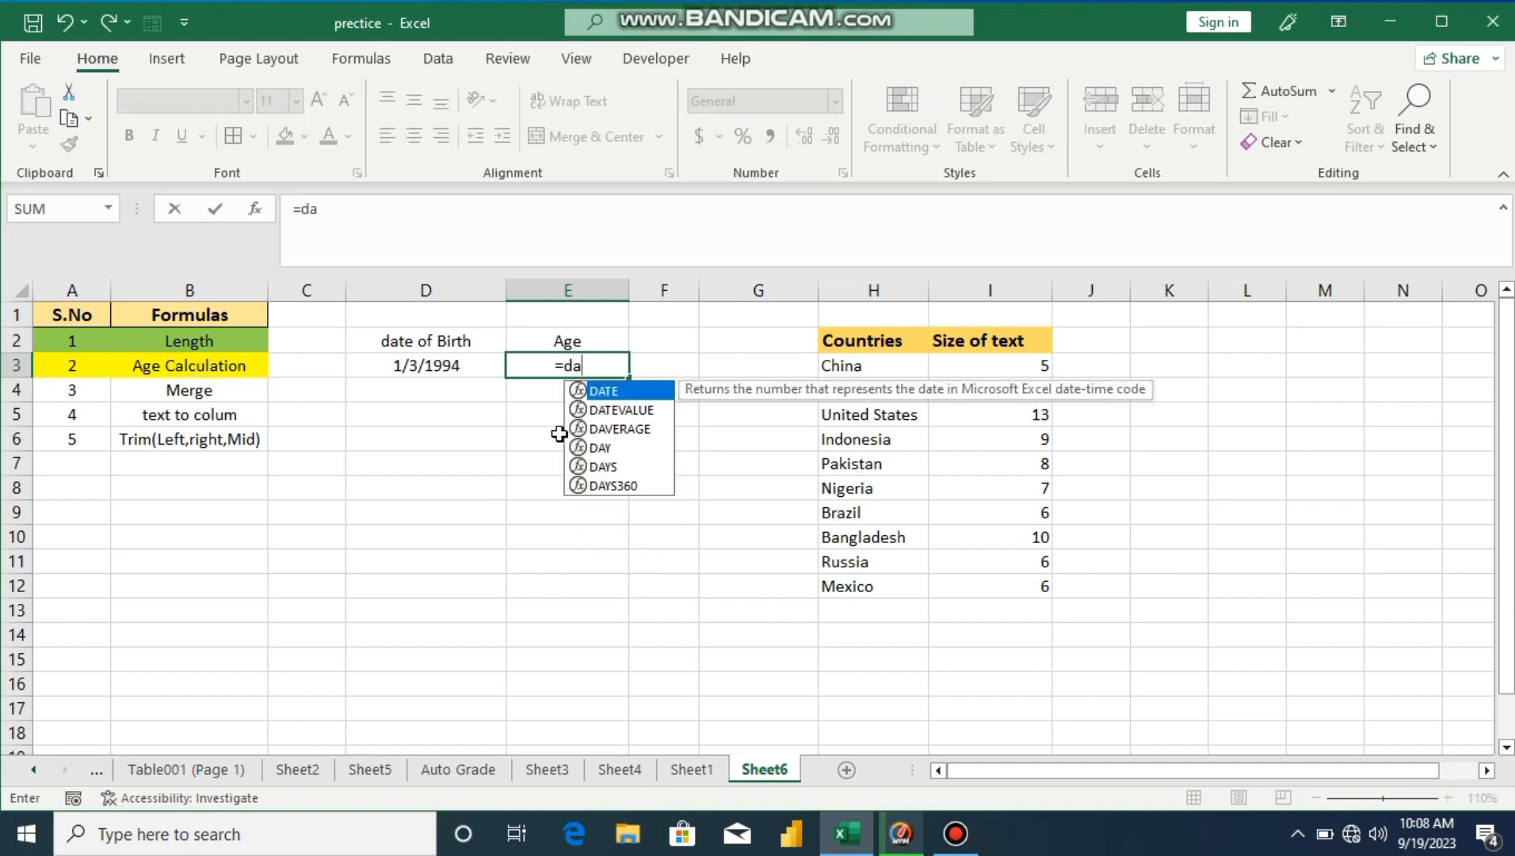
type("tedif")
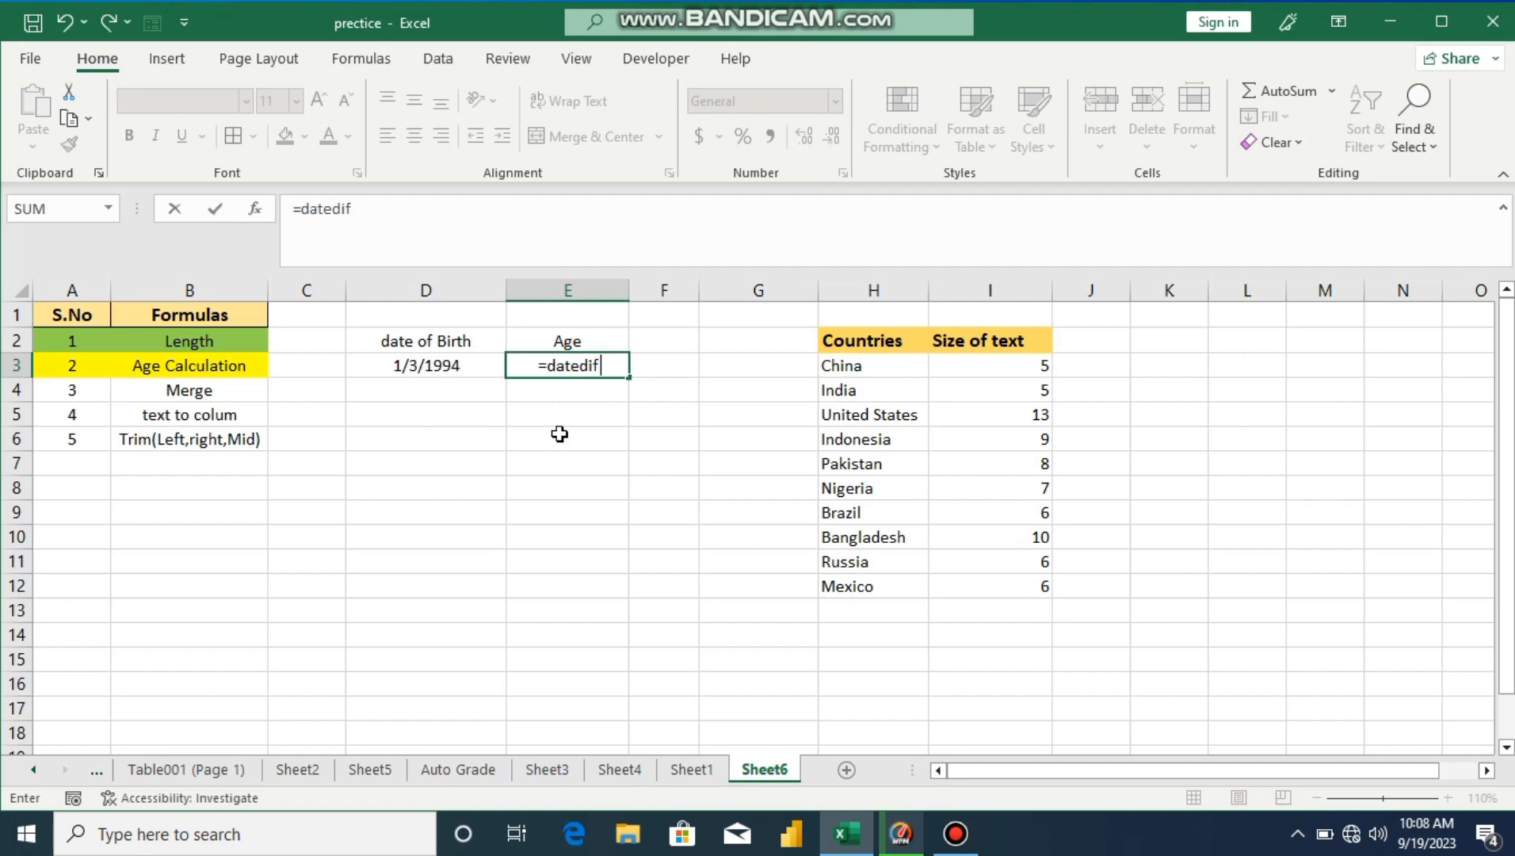
type("(")
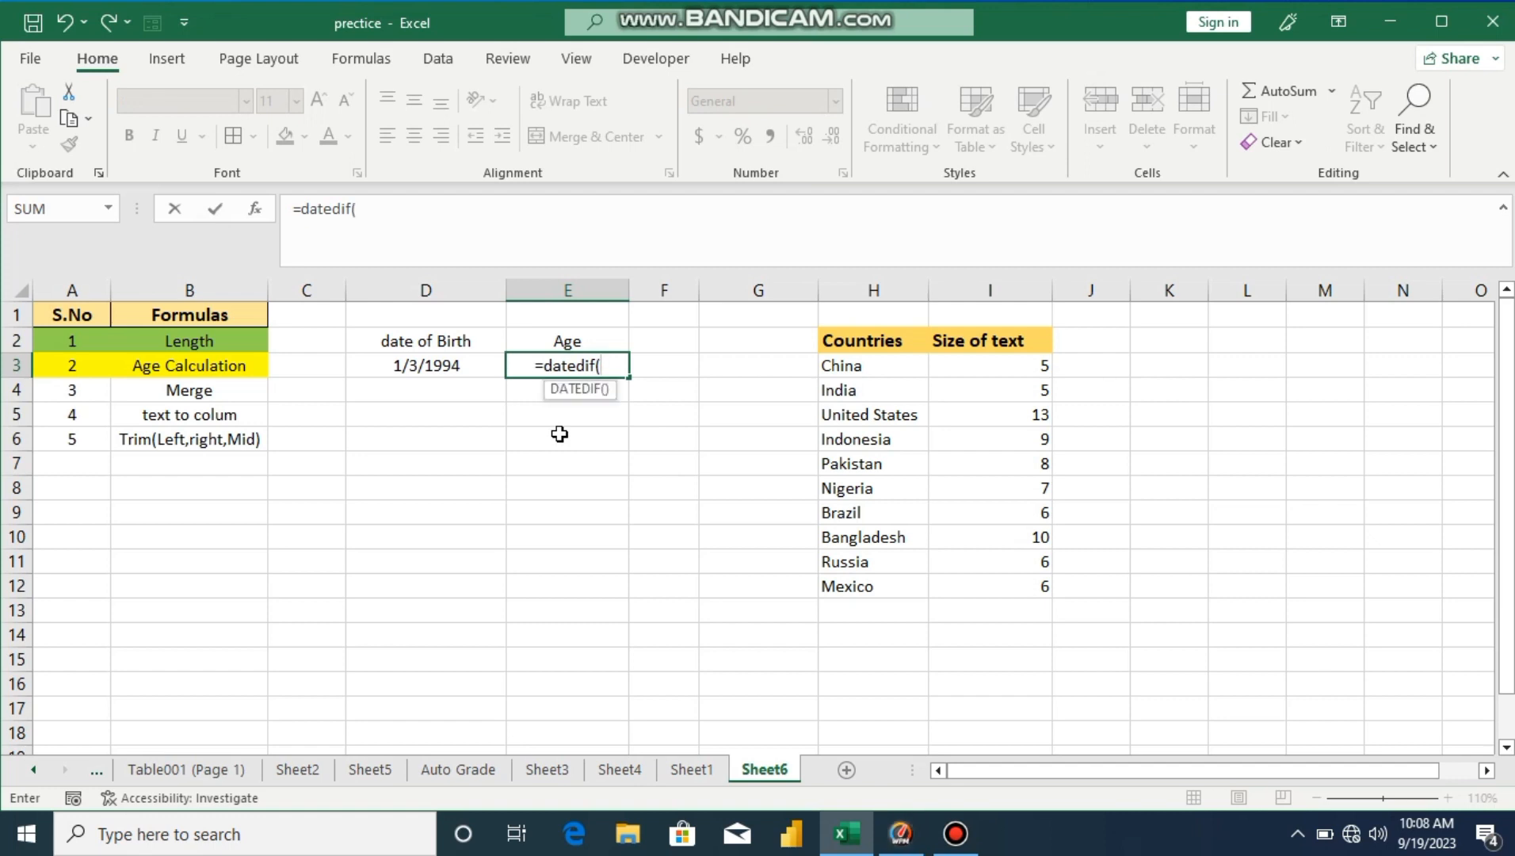
left_click(443, 366)
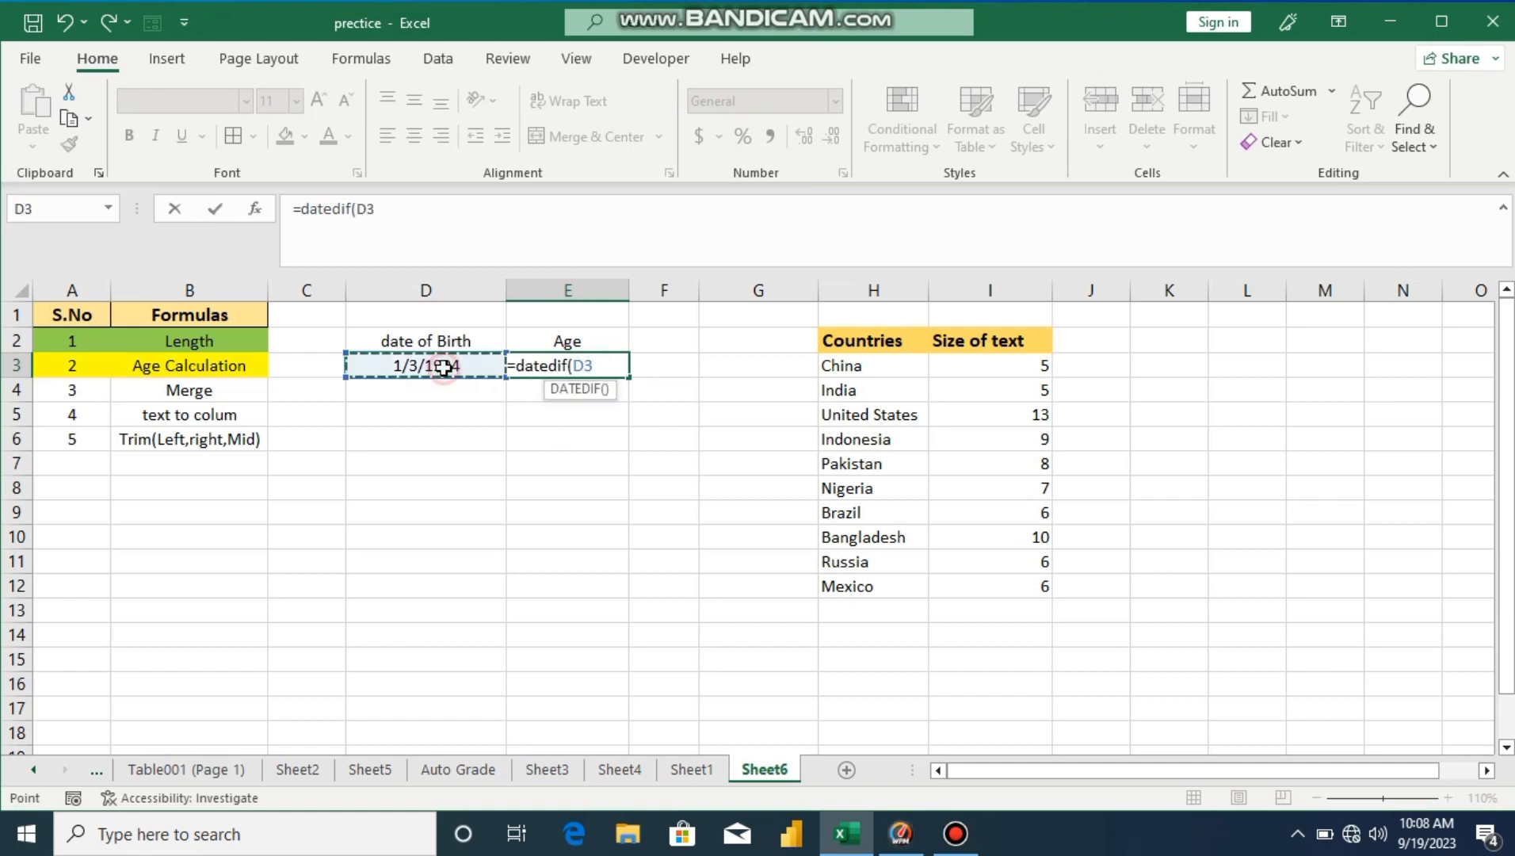
type(",")
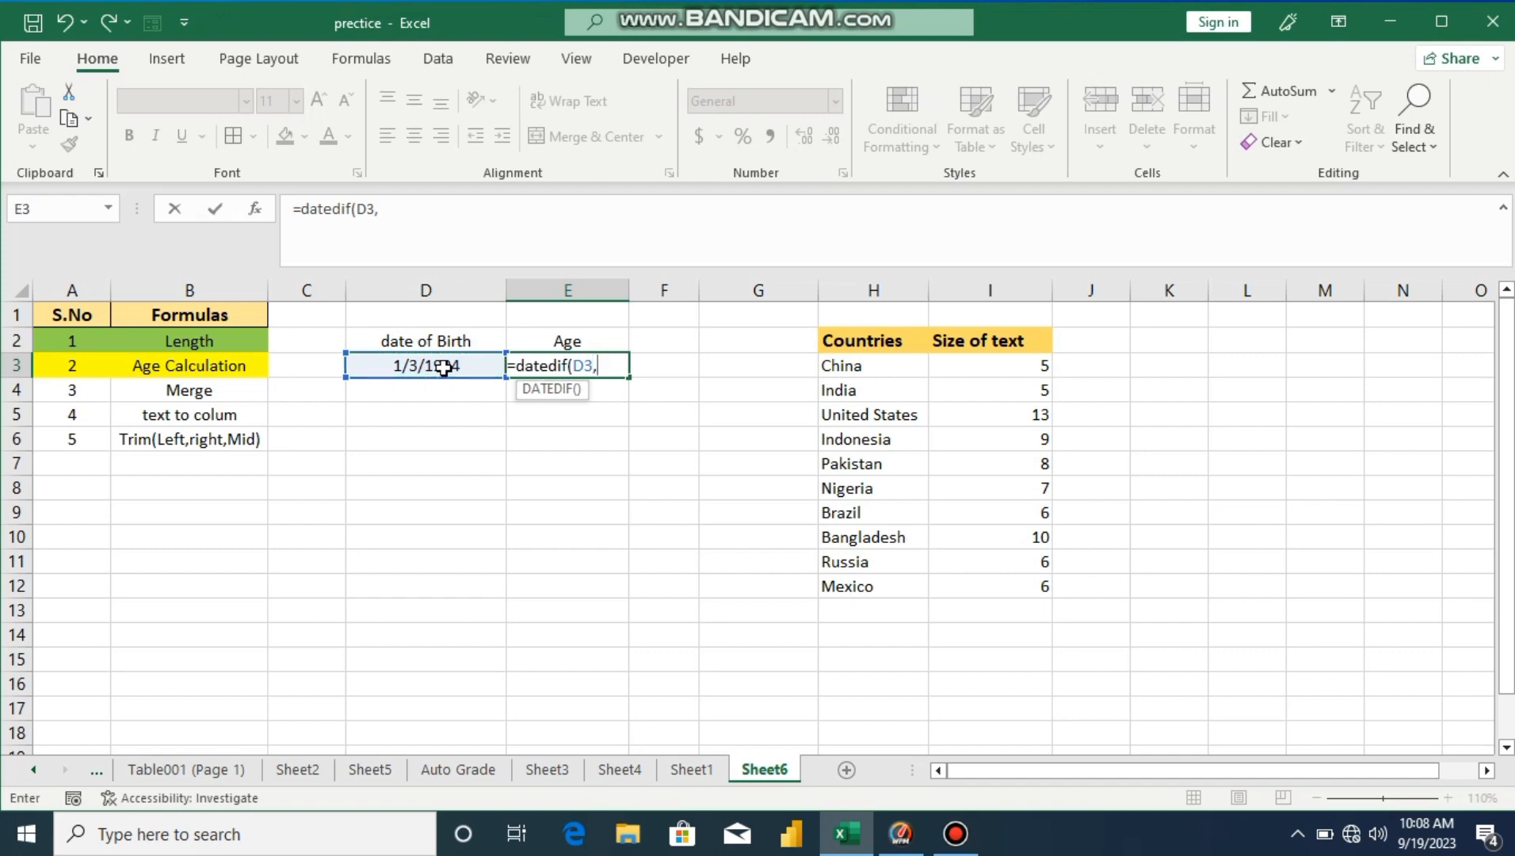
type("toda")
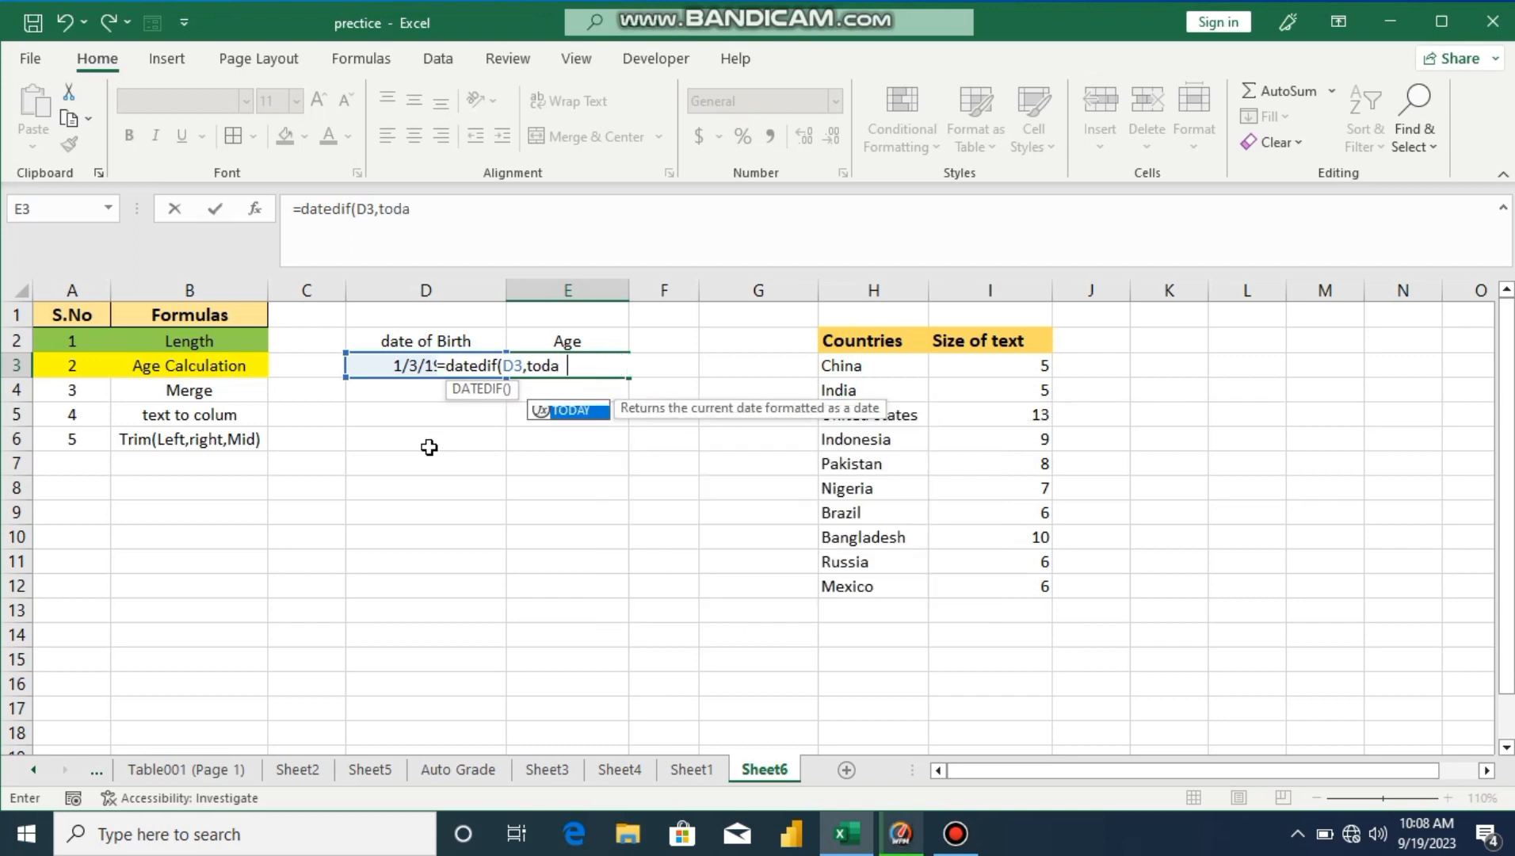
type("y")
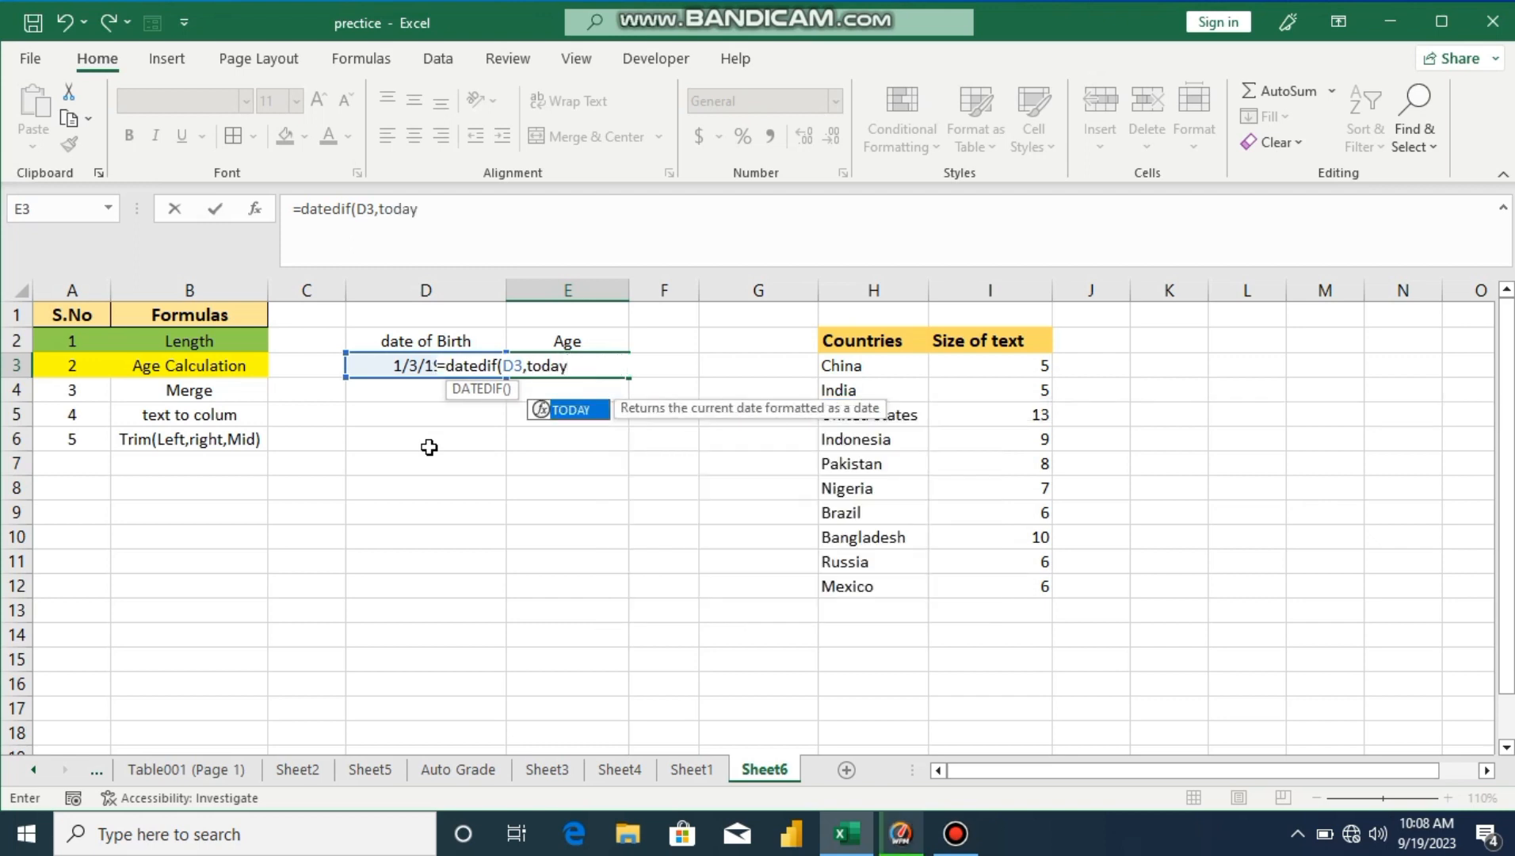
double_click(582, 410)
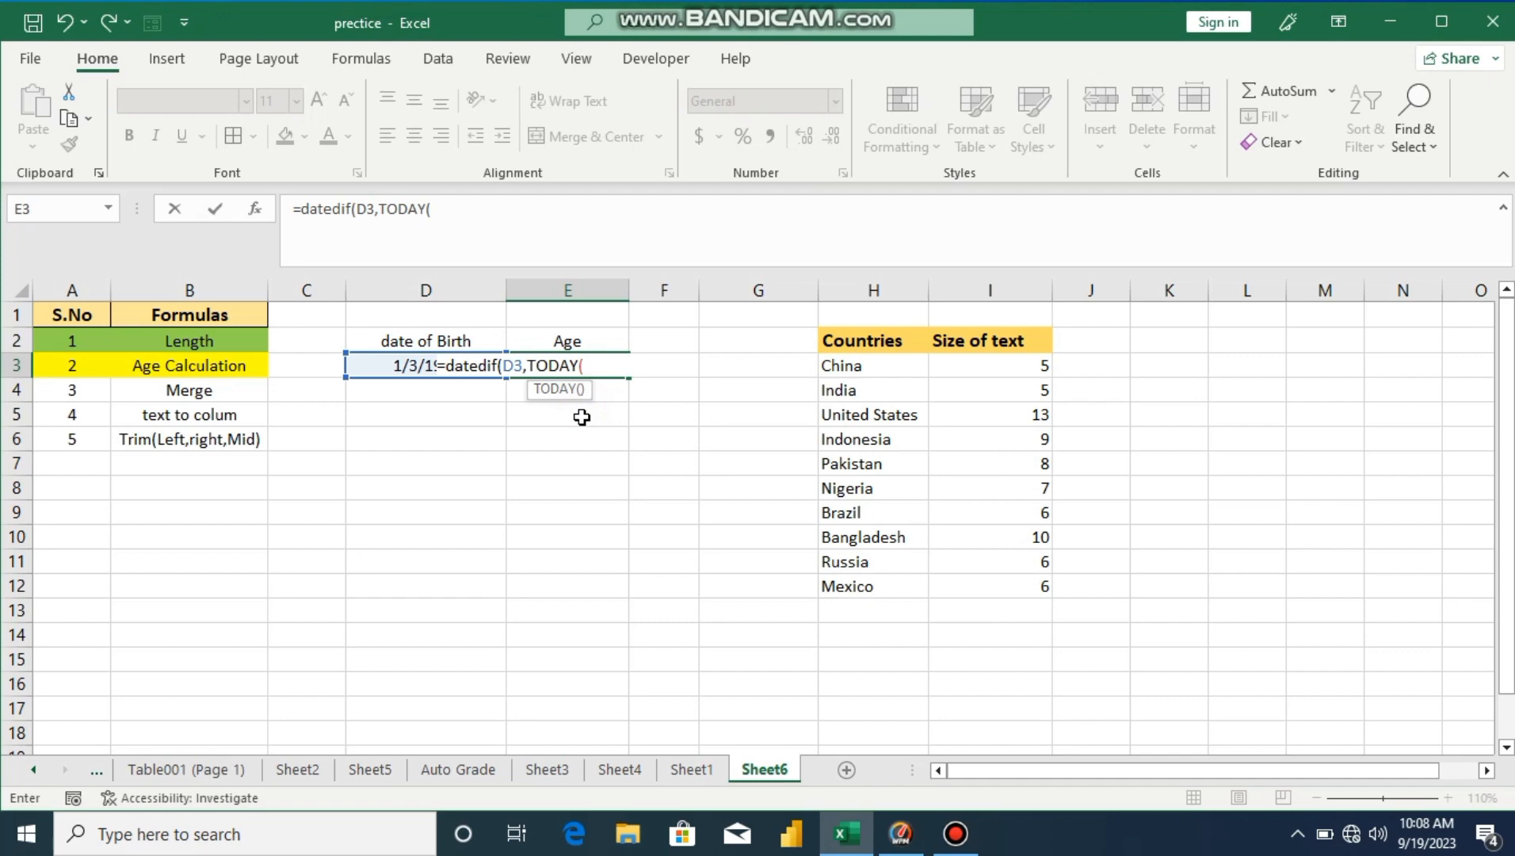
type(")")
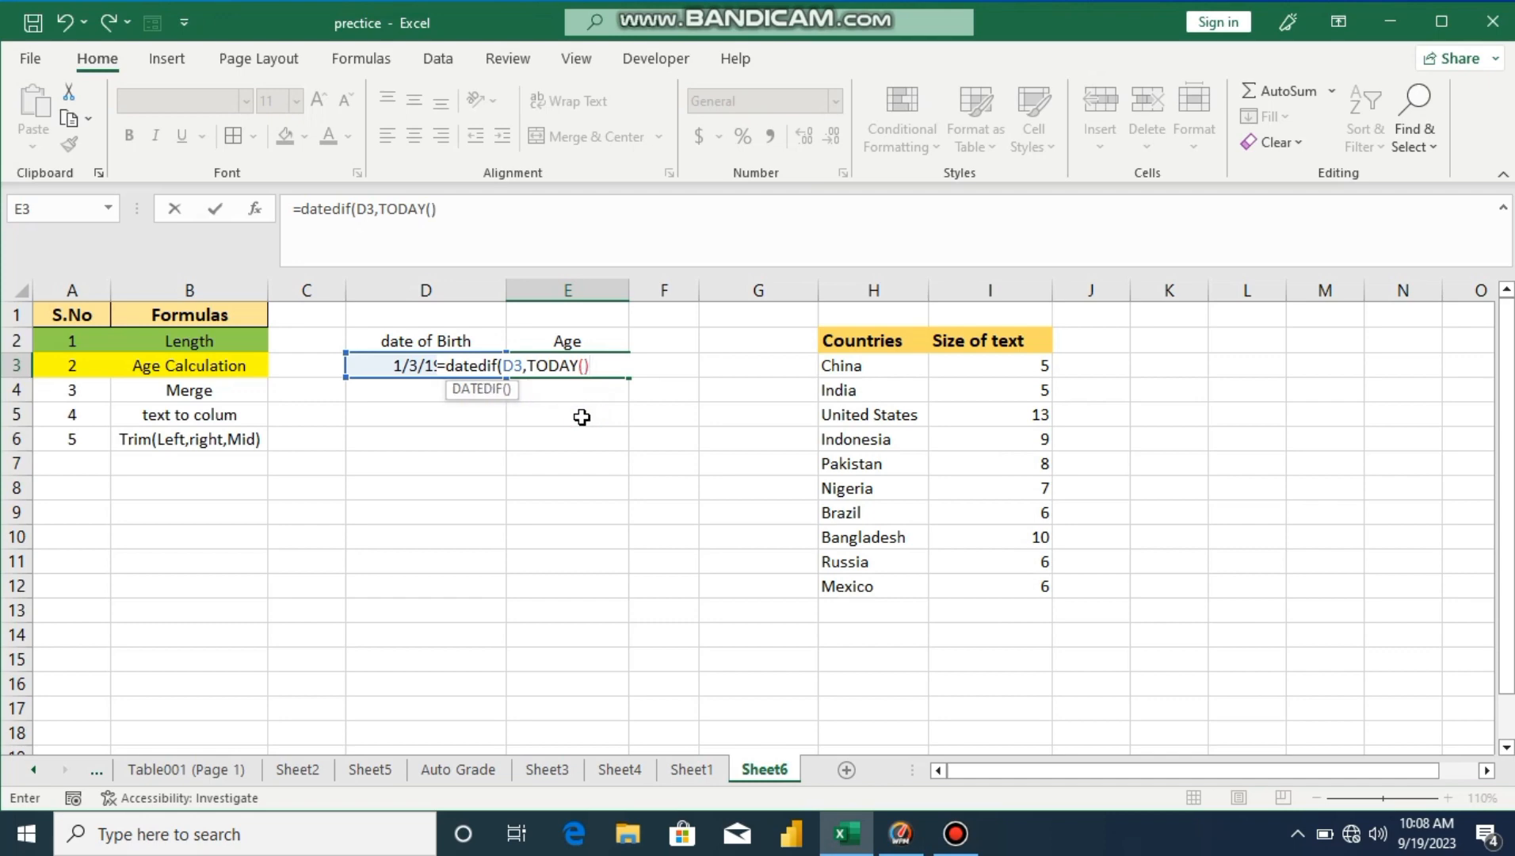
type(",\"t")
key("BackSpace")
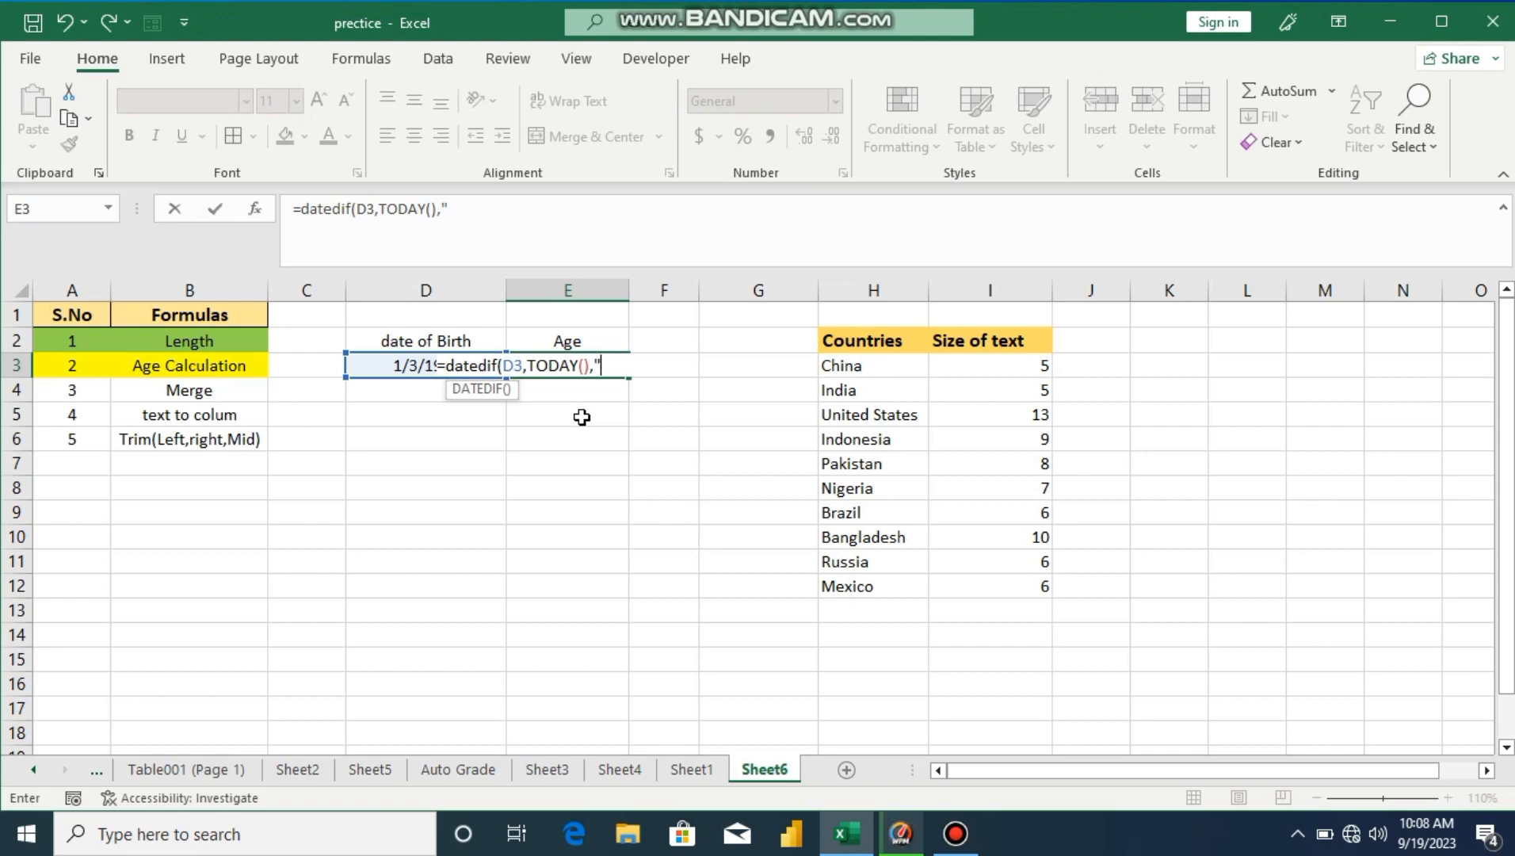
type("y\")")
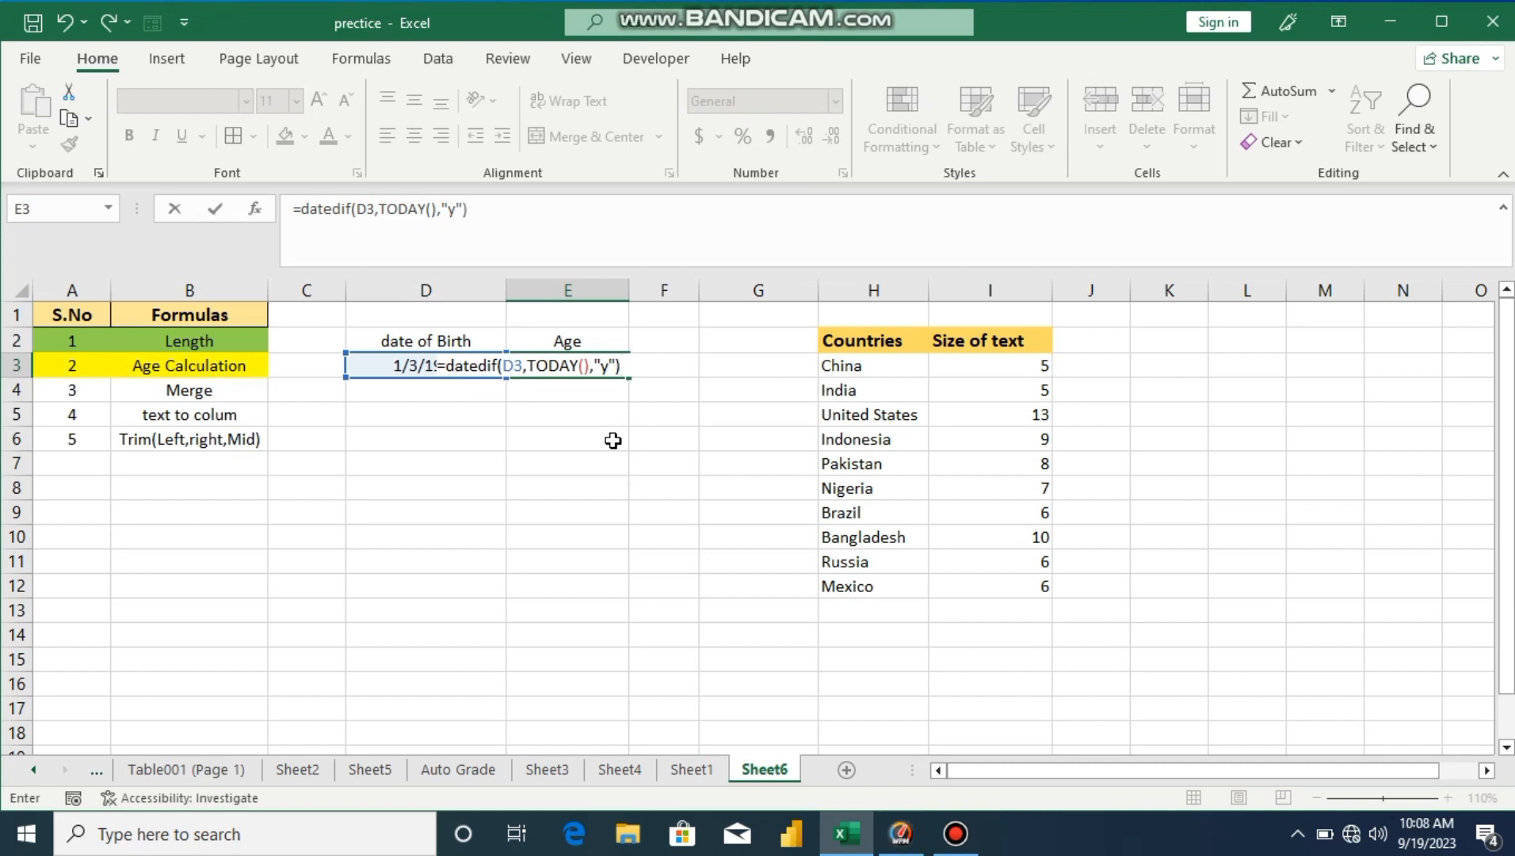
key("Return")
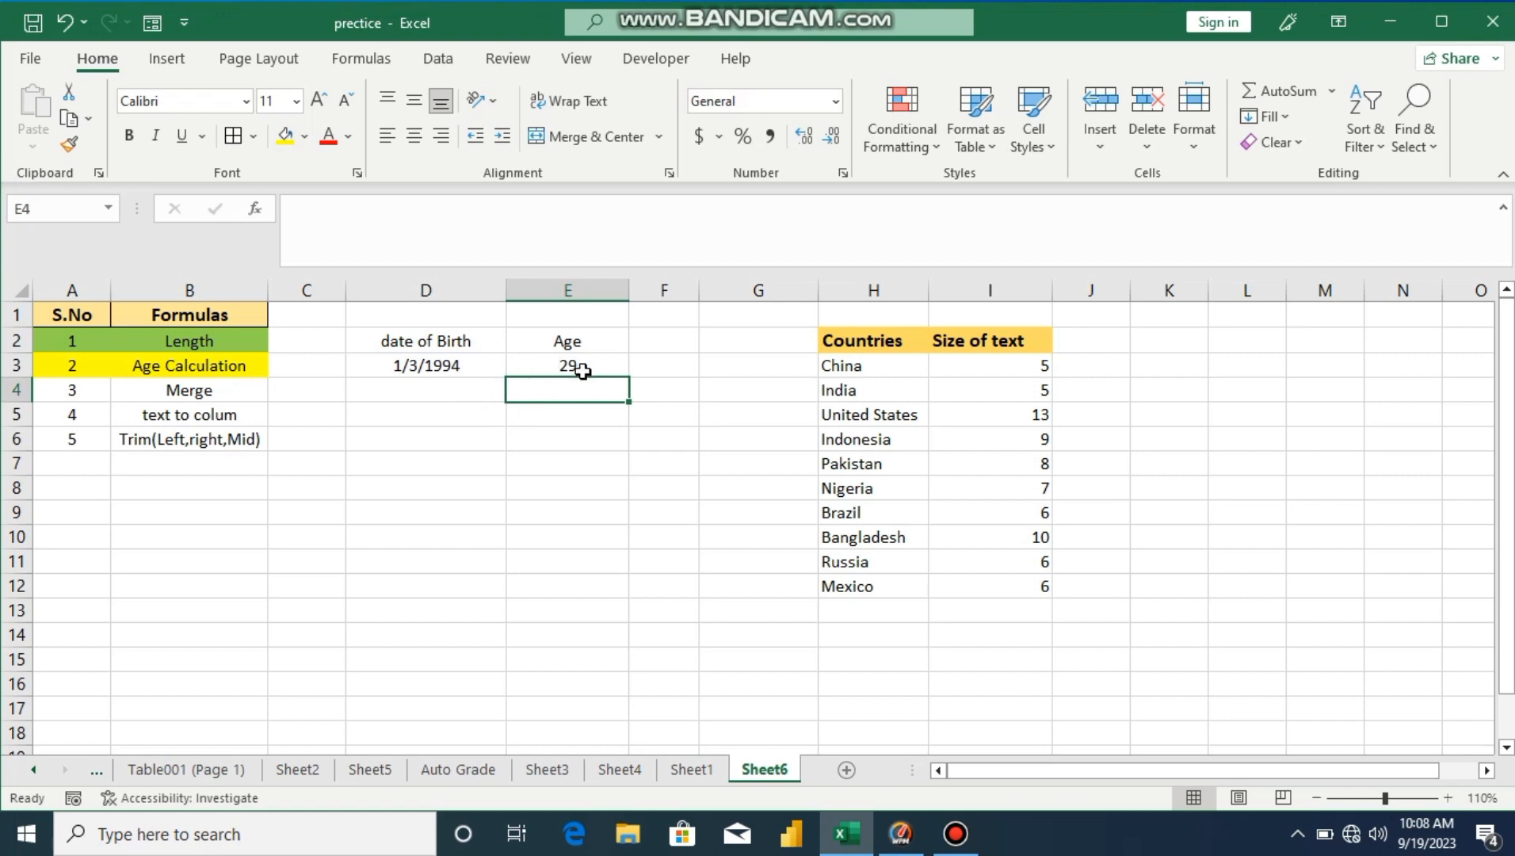
left_click(591, 366)
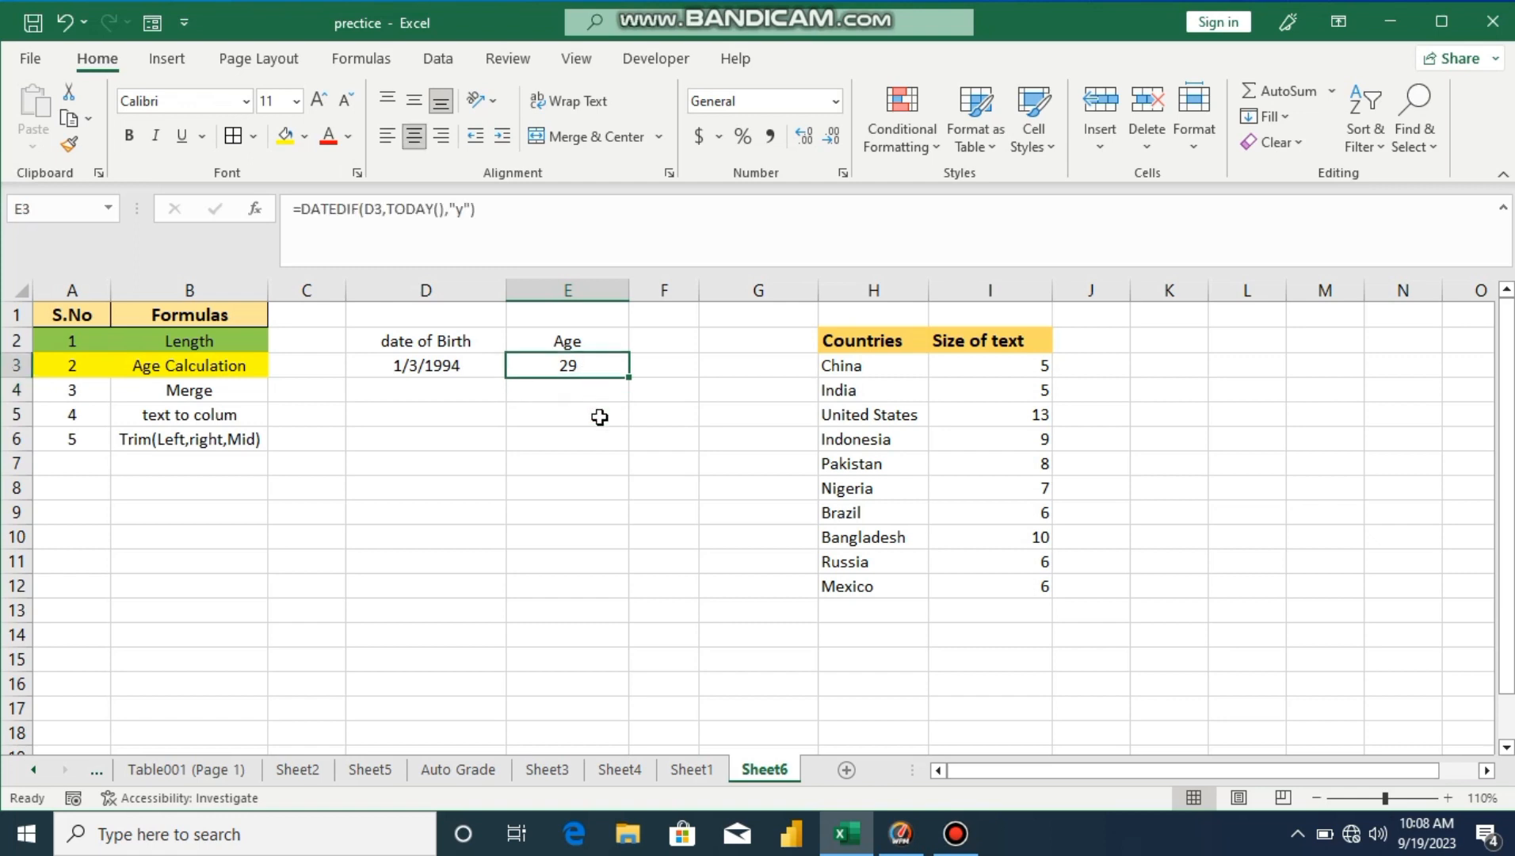
Step: Wrap E3's age formula as =CONCAT(DATEDIF(D3,TODAY(),"y")," ","Years") to show 29 Years
left_click(493, 217)
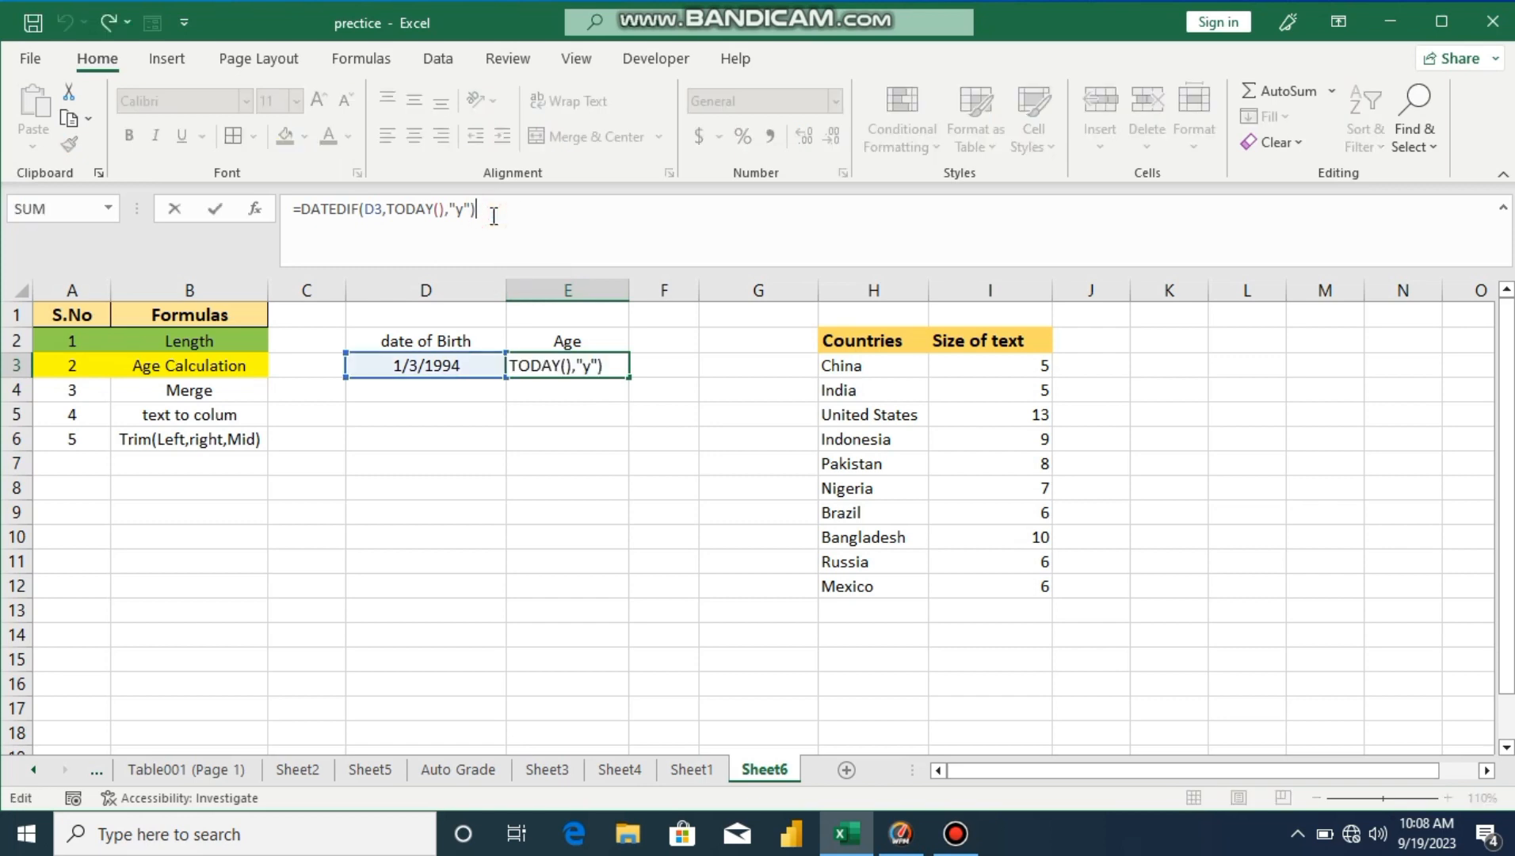
type(",")
left_click(300, 209)
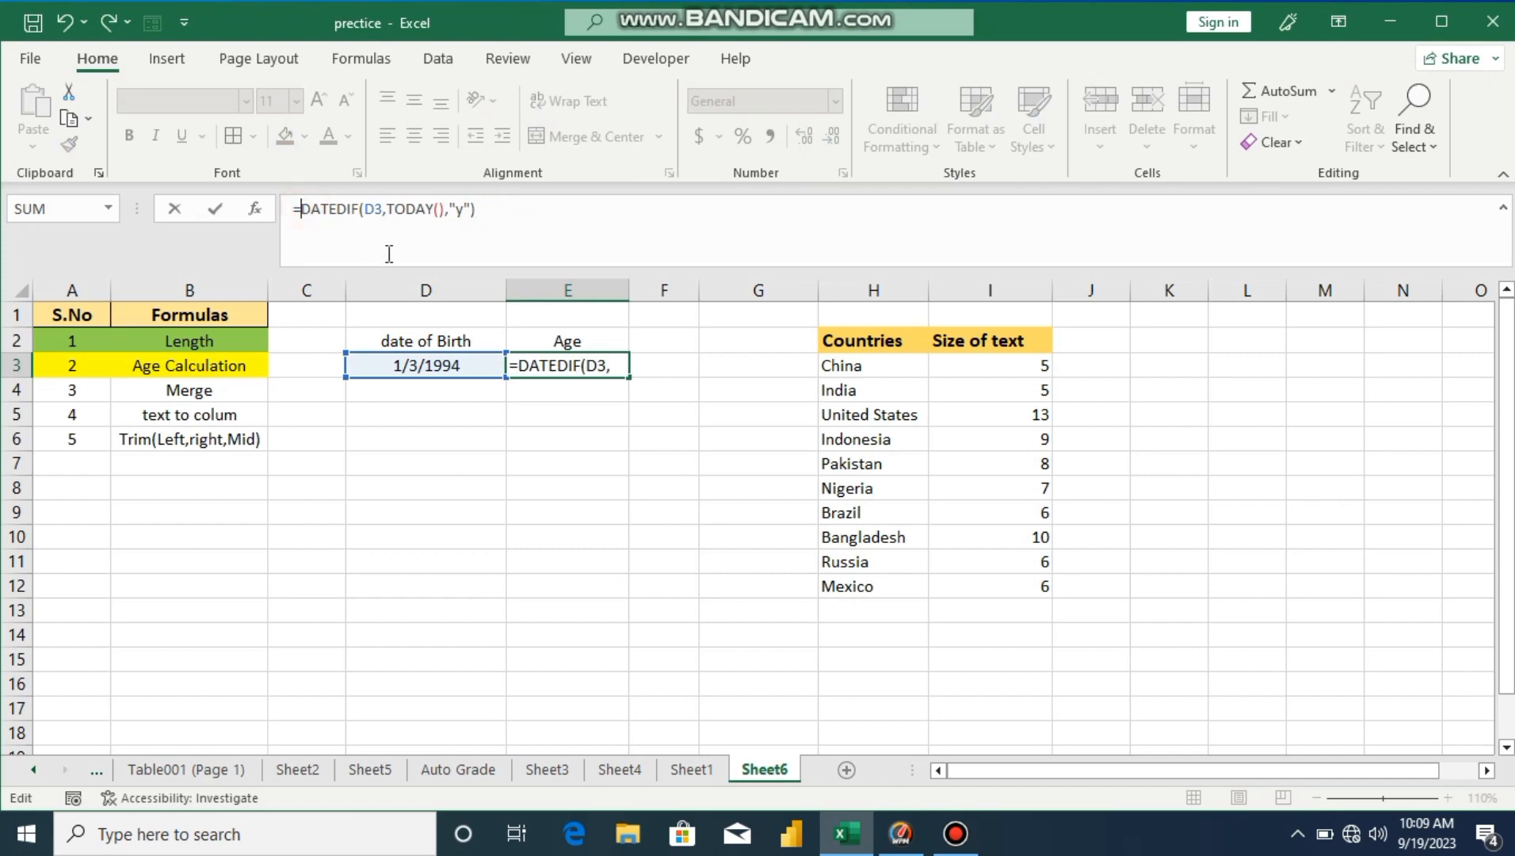
type("conc")
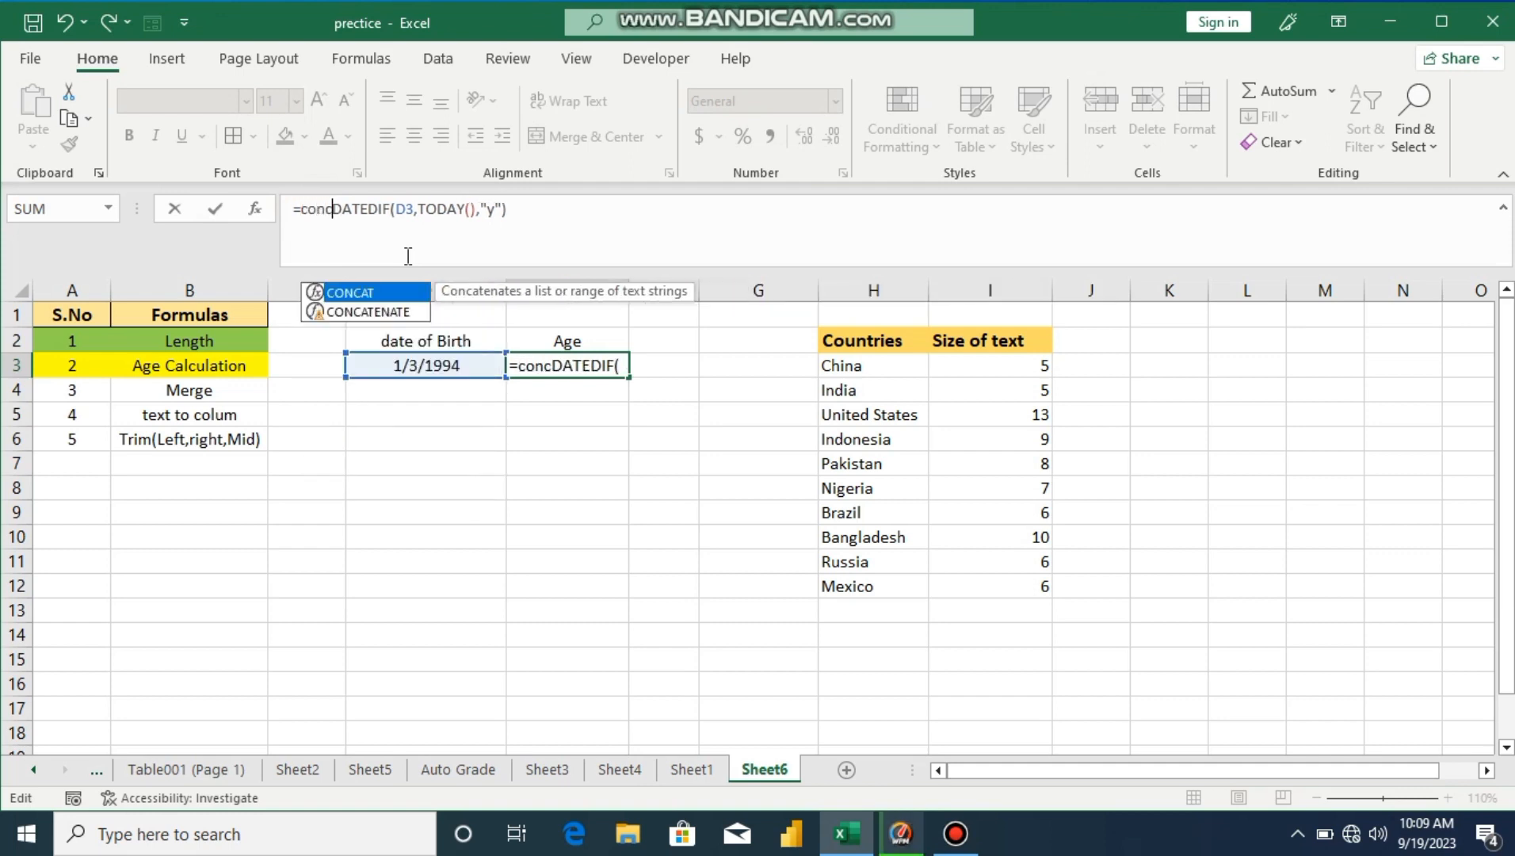
type("a")
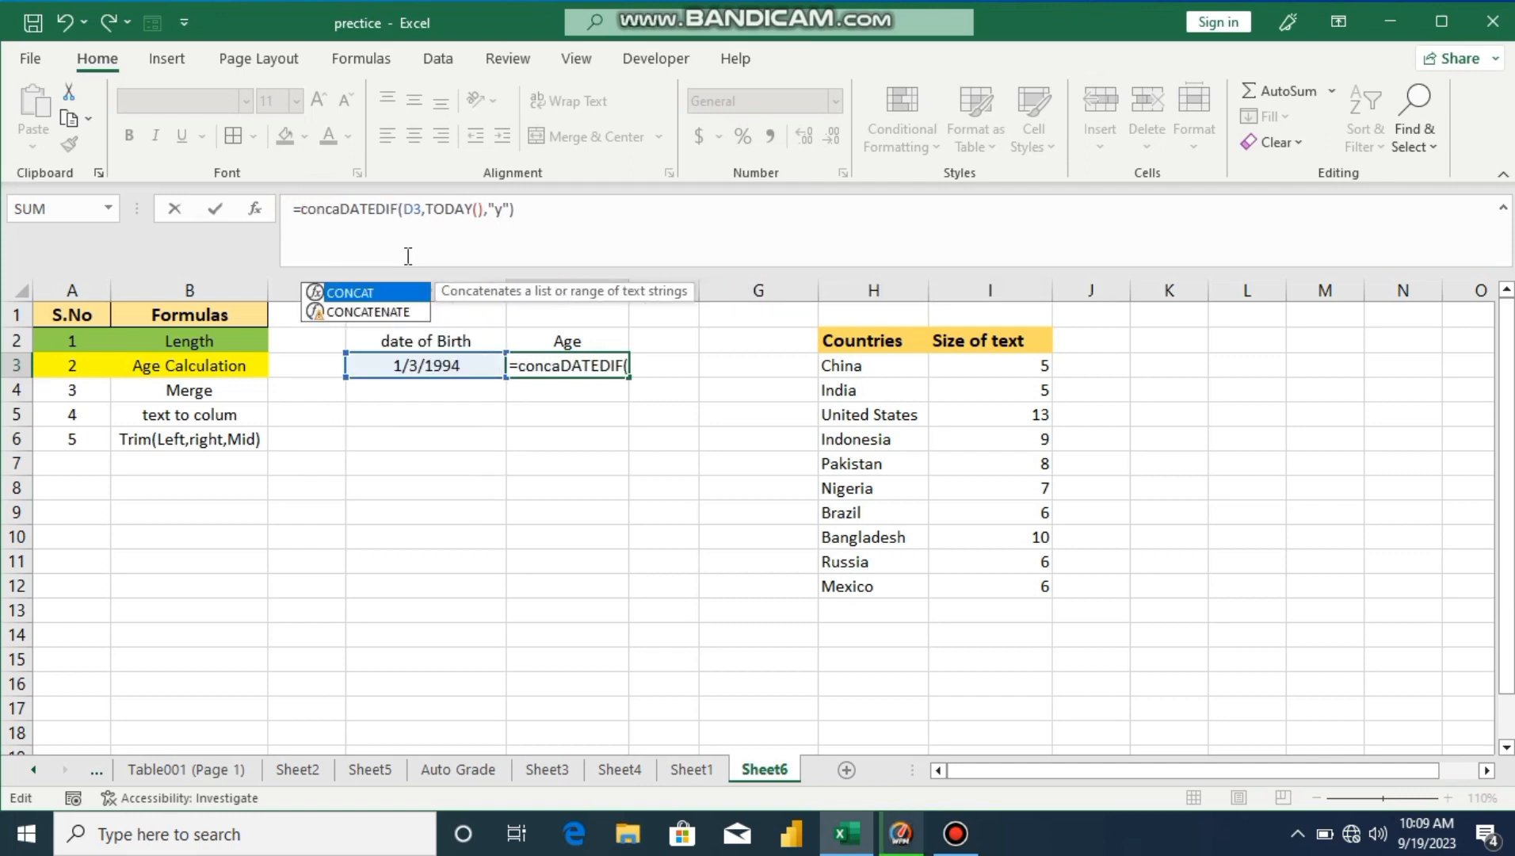
double_click(380, 292)
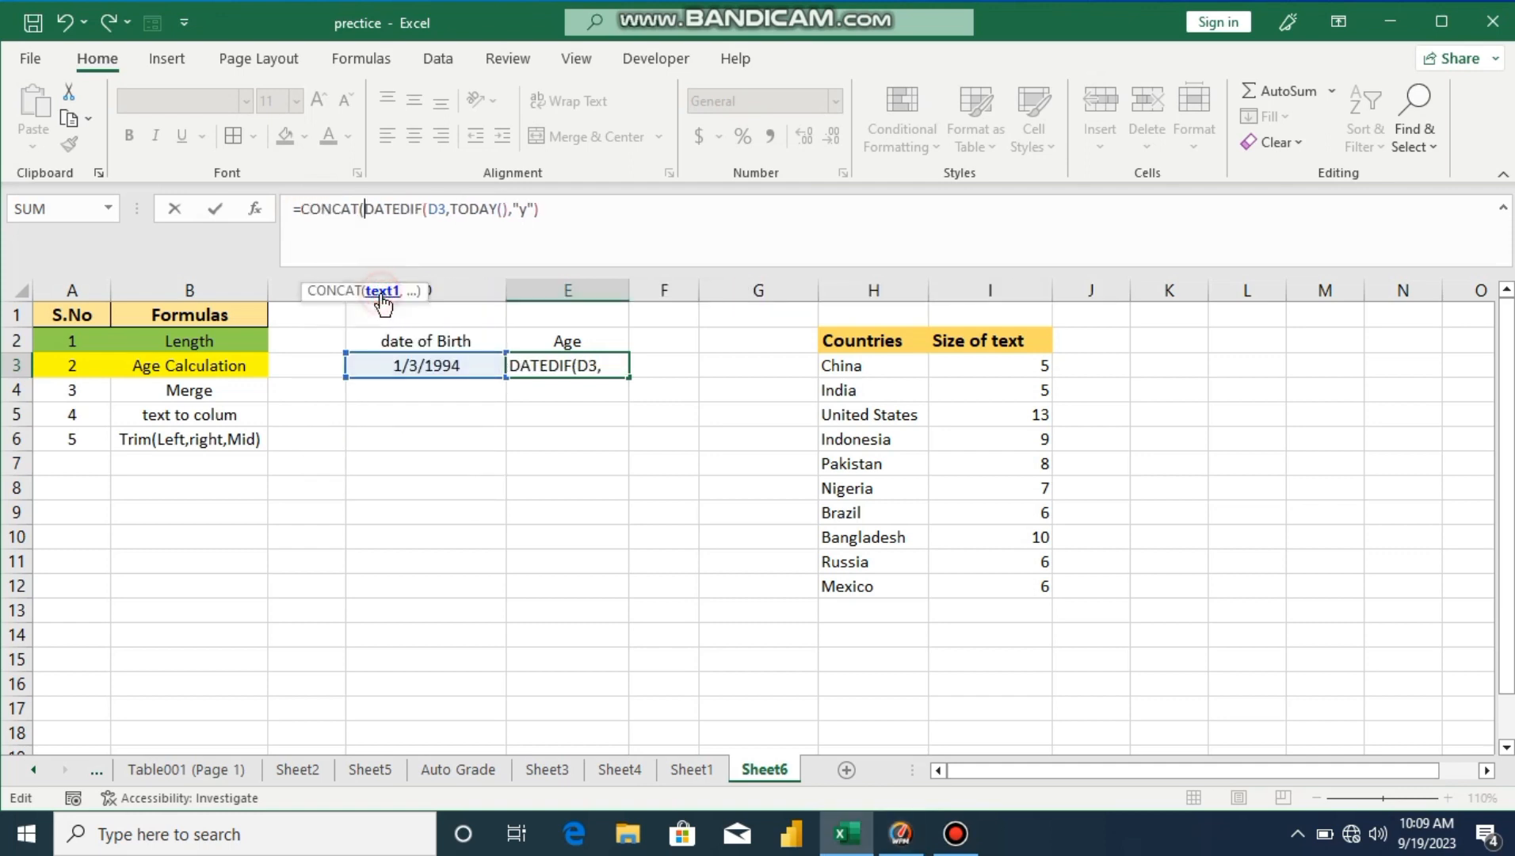
left_click(554, 206)
type(",")
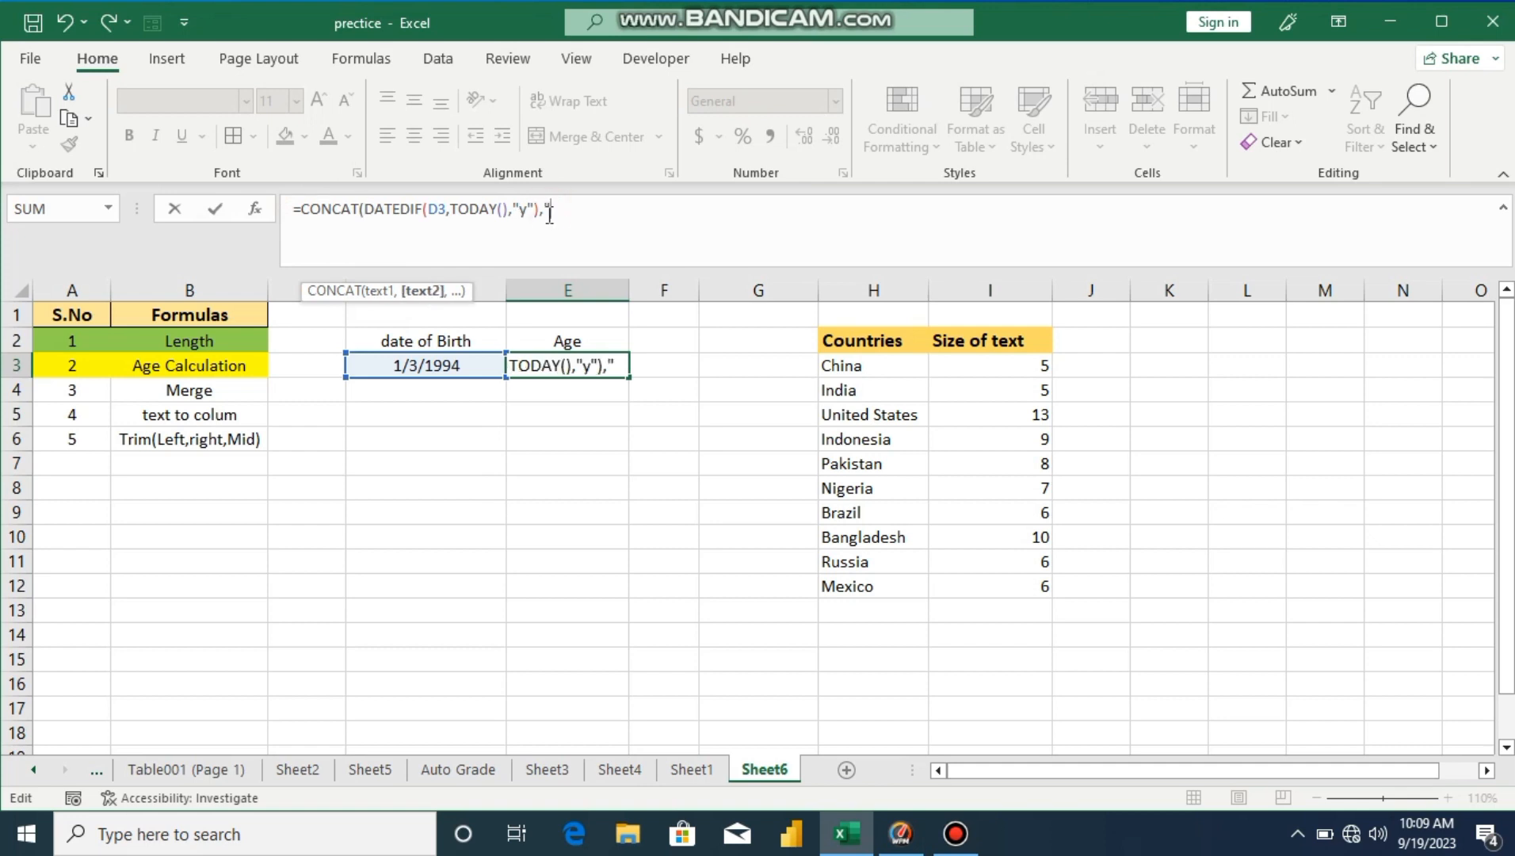
type("\" \"")
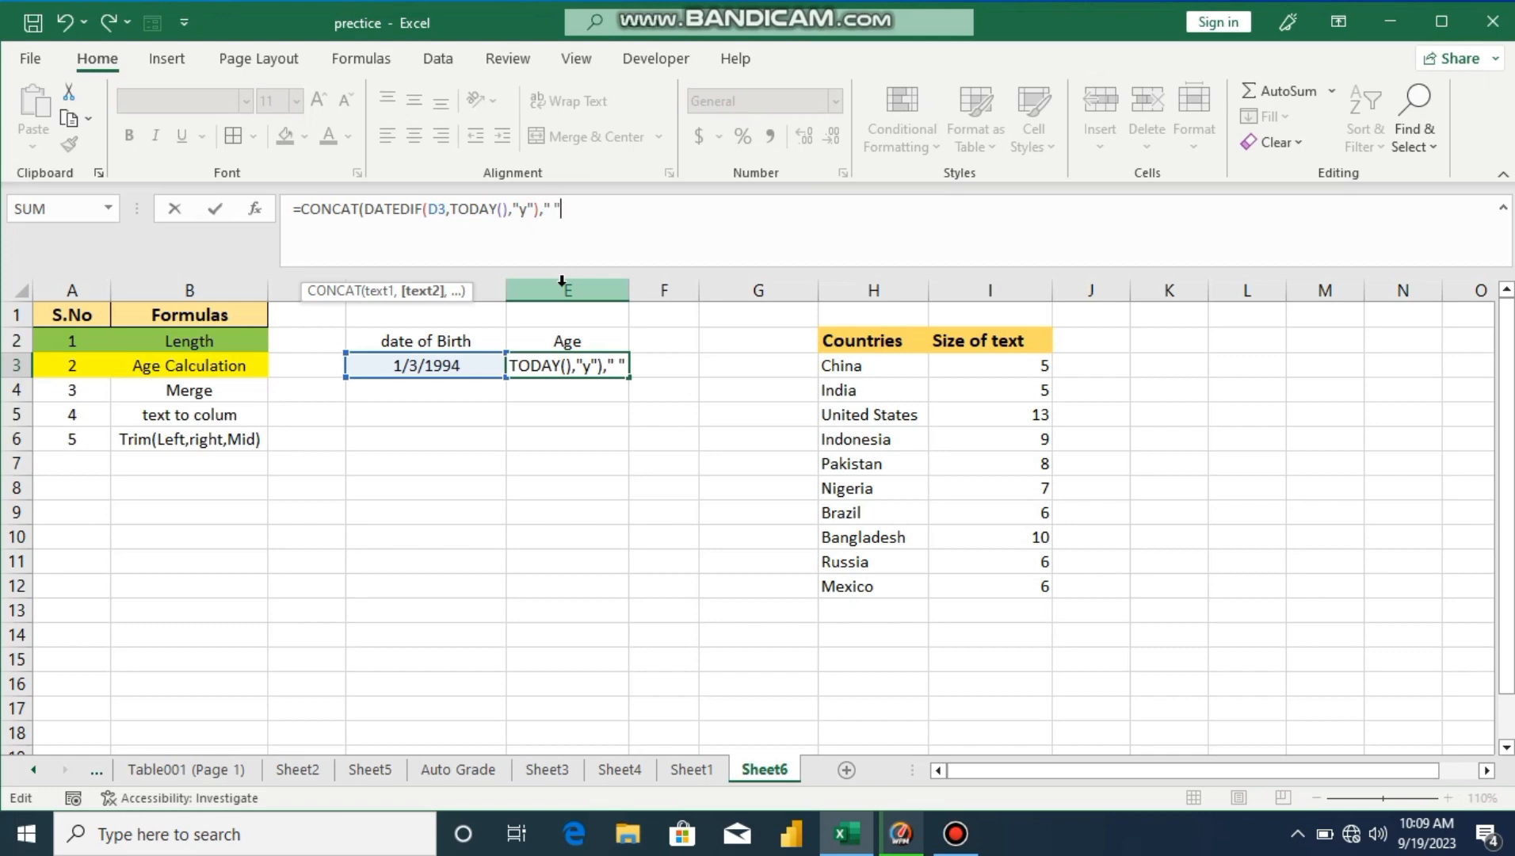
type(",")
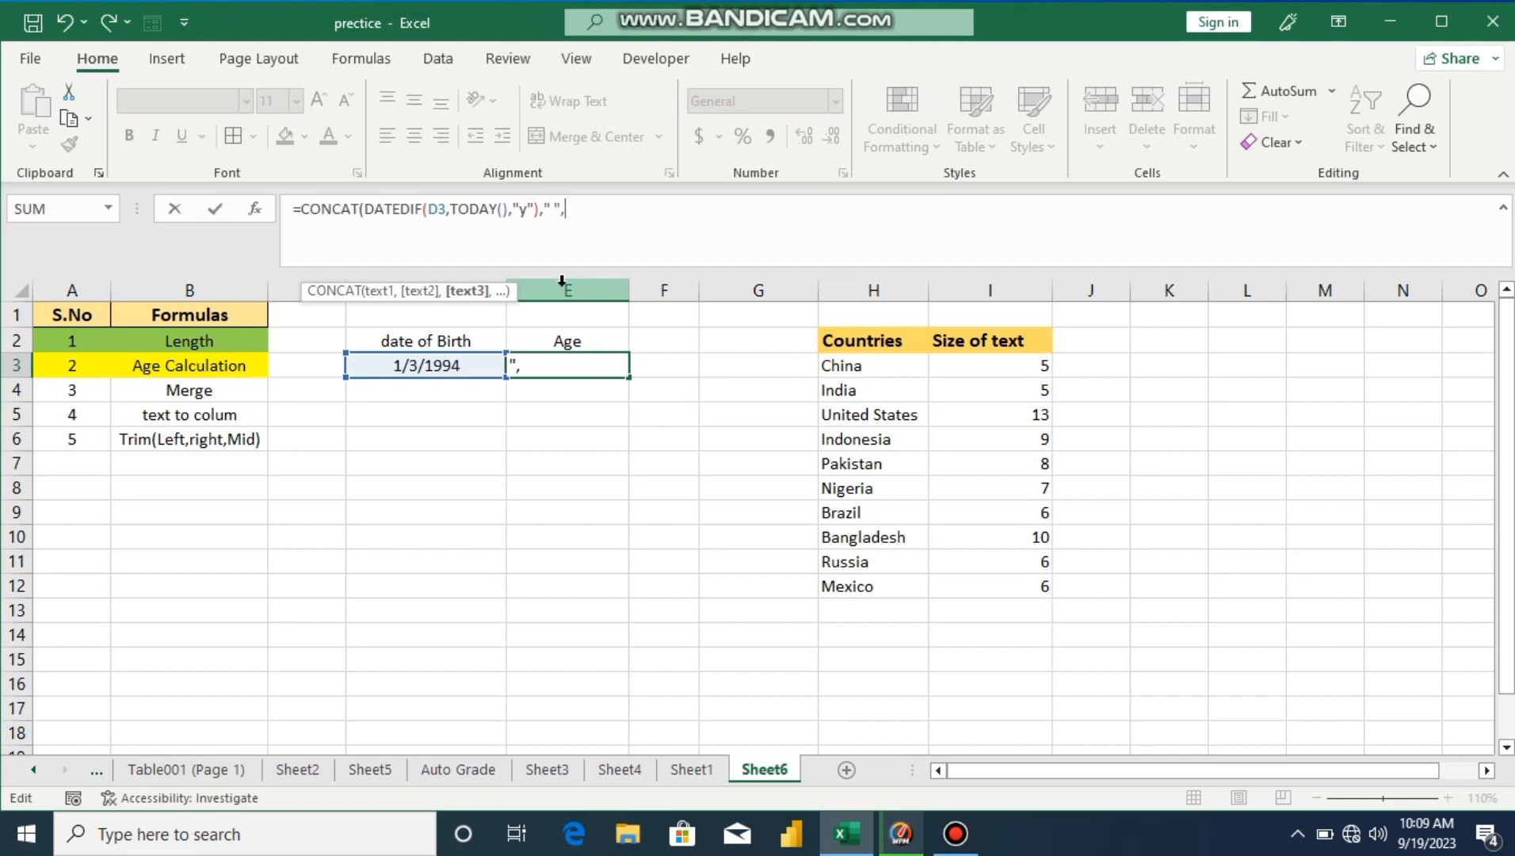
type("\"Years\")")
key("Return")
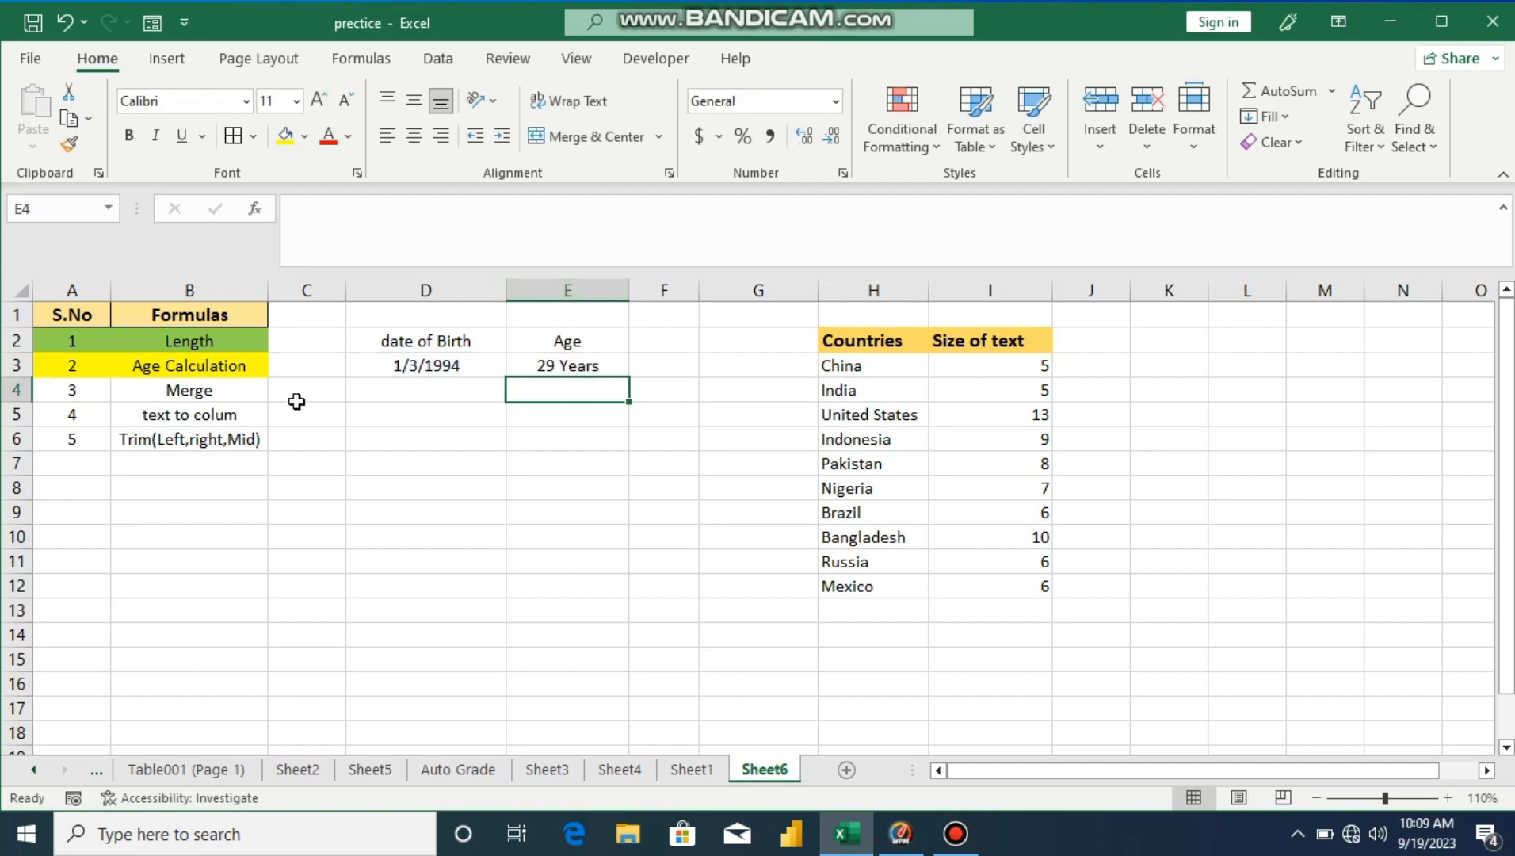
Step: Give the Merge row, cells A4:B4, a blue theme fill
left_click_drag(92, 395, 174, 396)
left_click(309, 141)
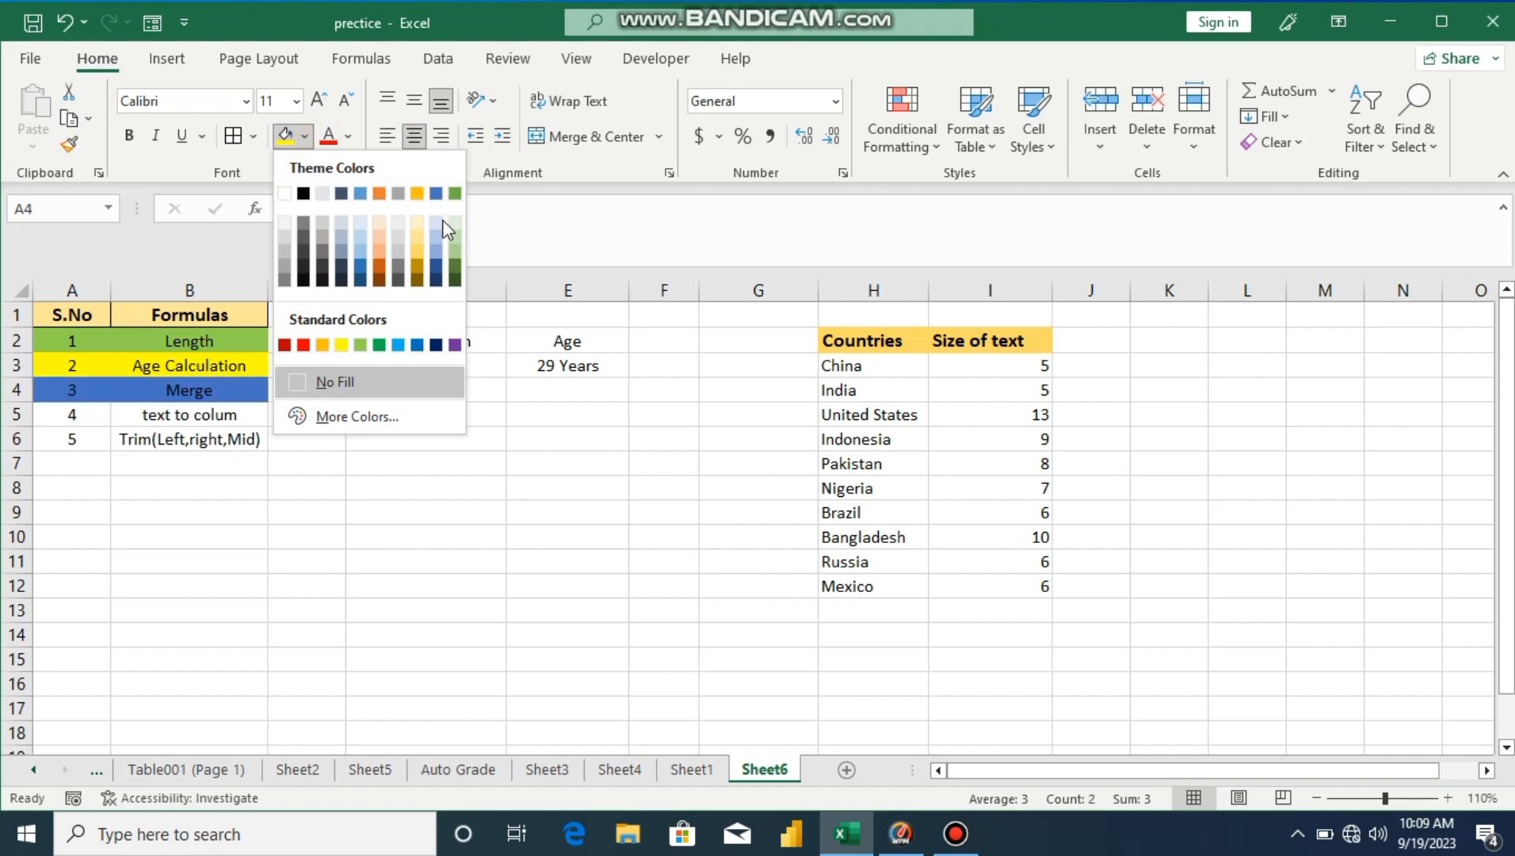
left_click(436, 257)
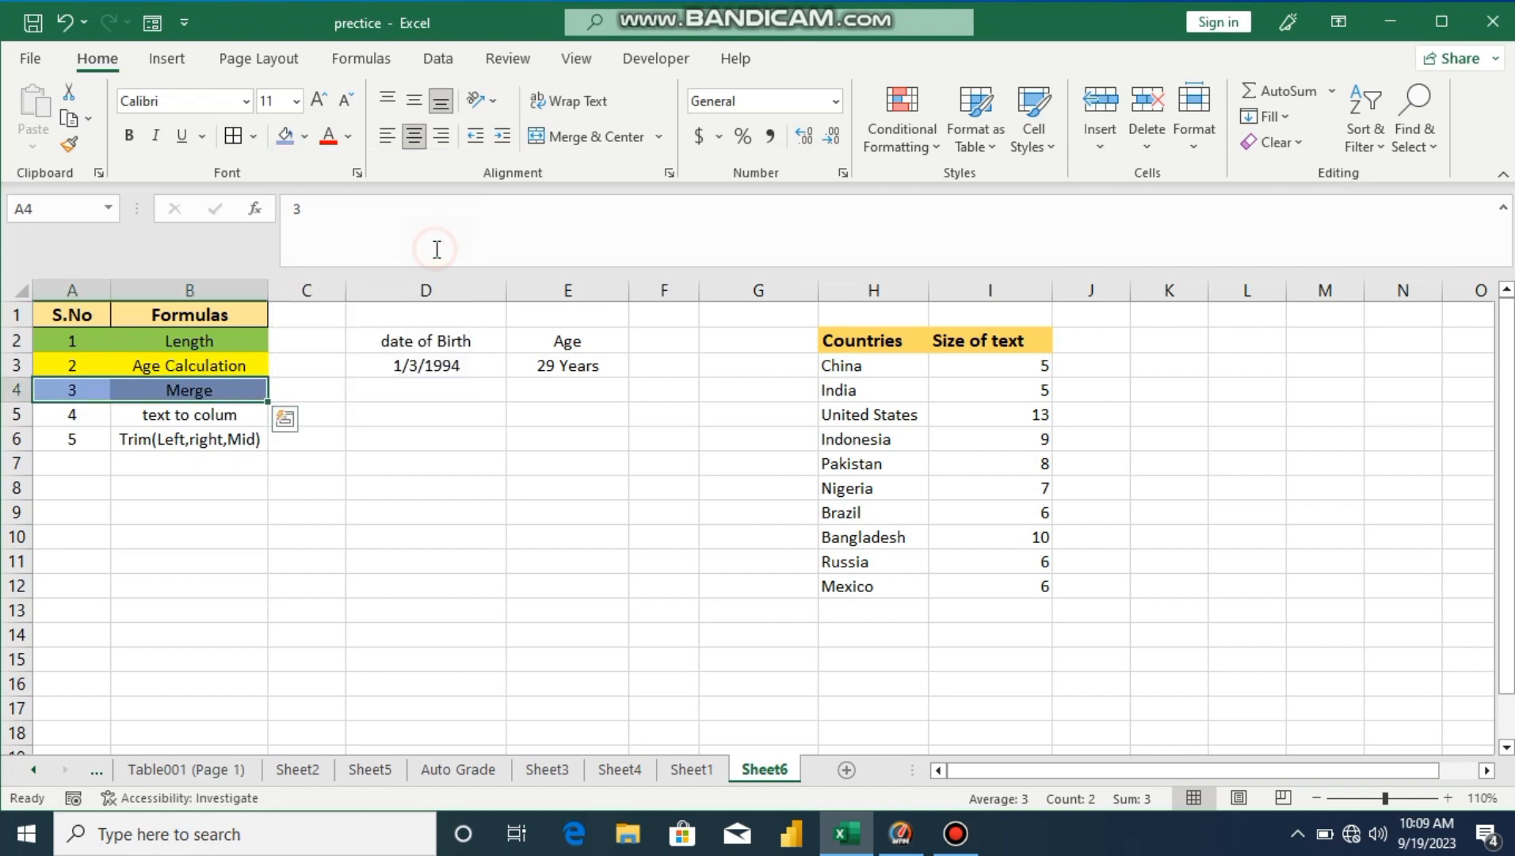
left_click(417, 509)
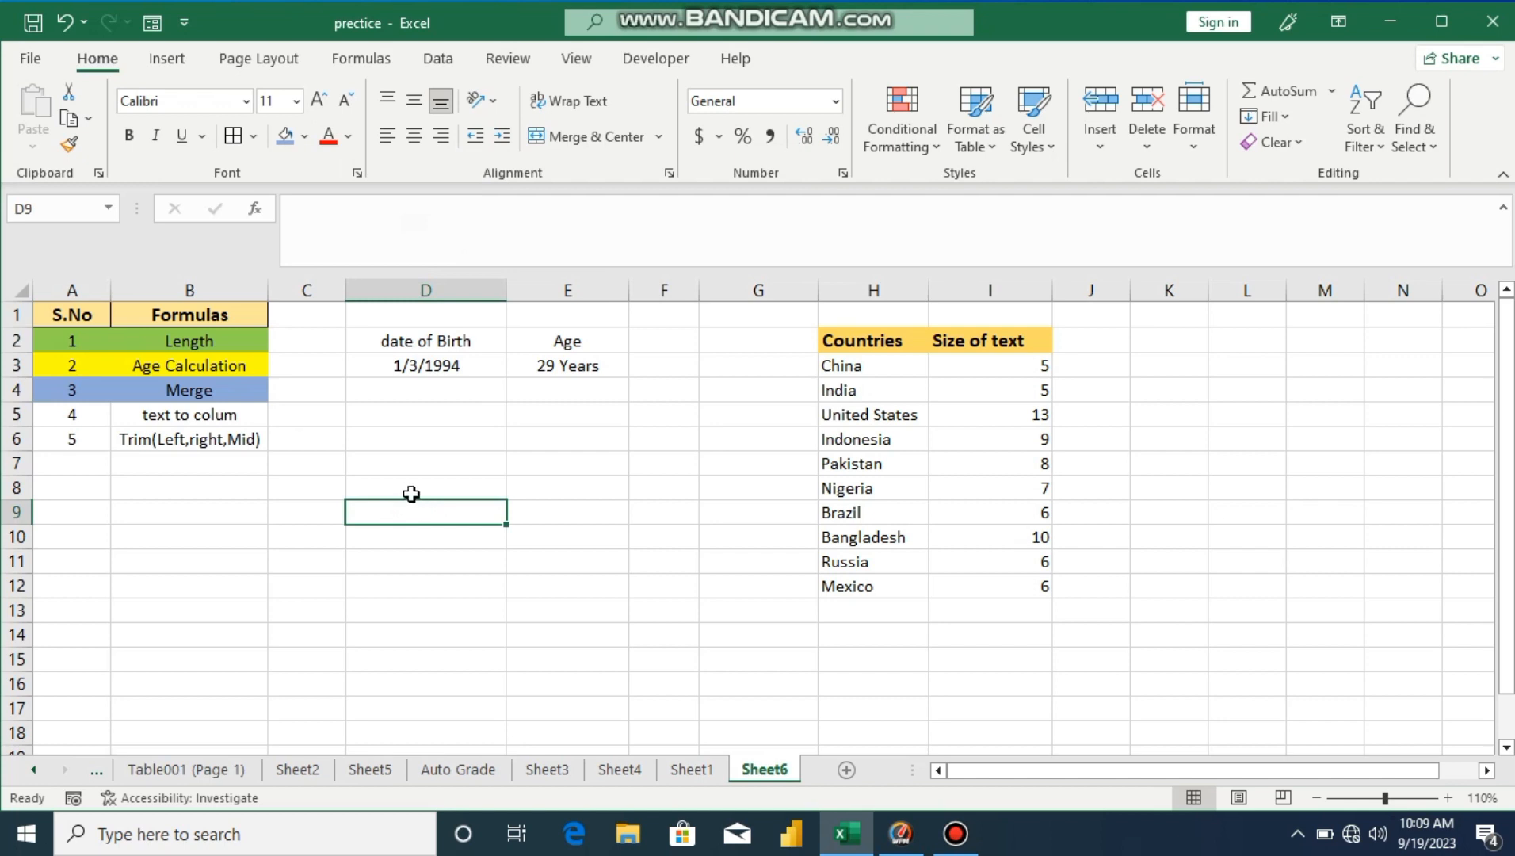
Step: Enter 'First Name' in D7 and 'Last Name' in E7
left_click(375, 467)
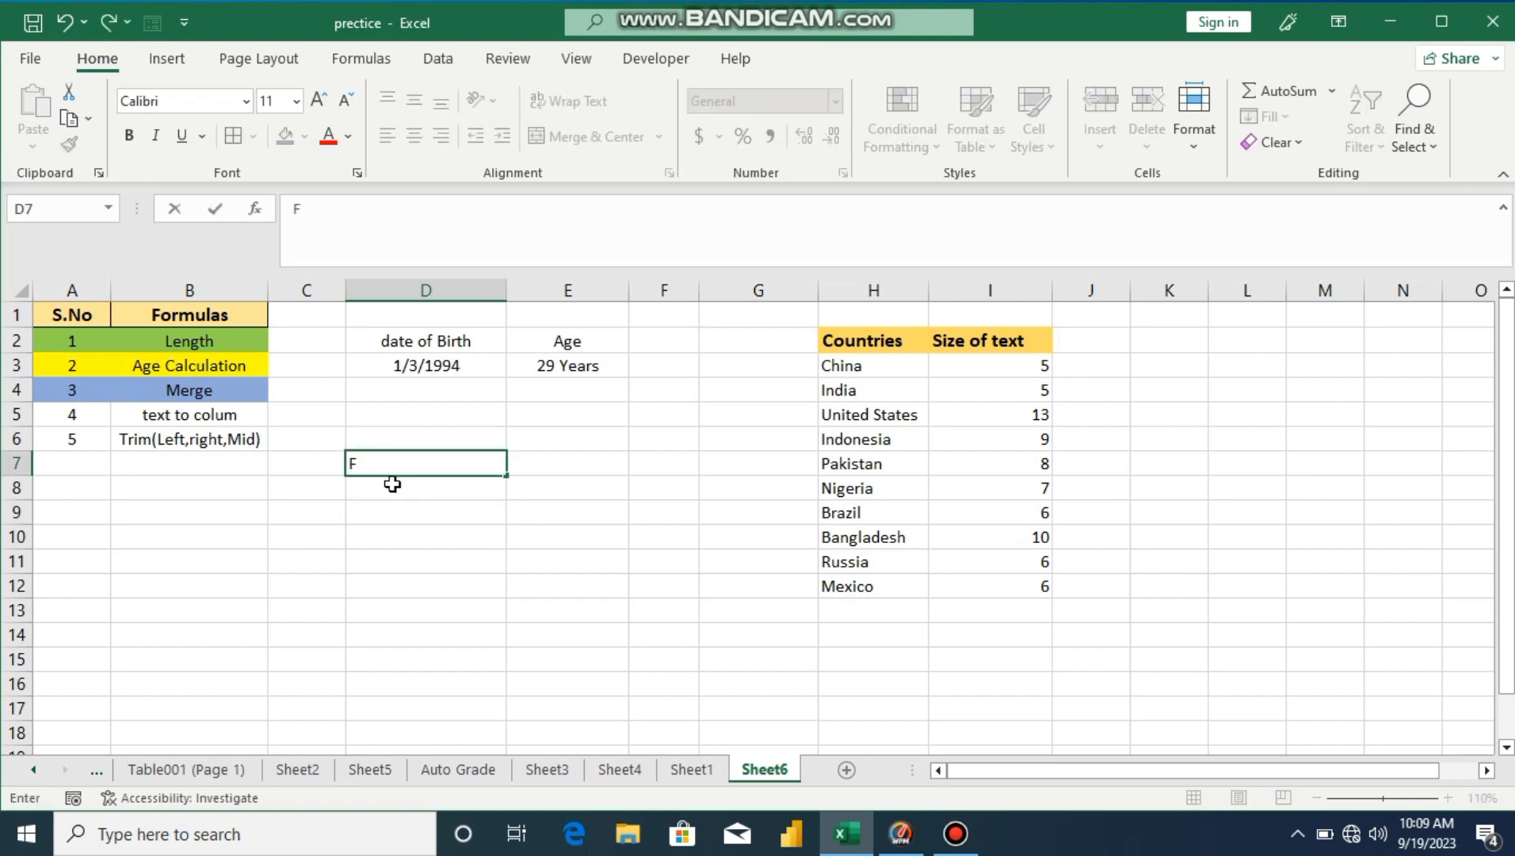
type("irs ")
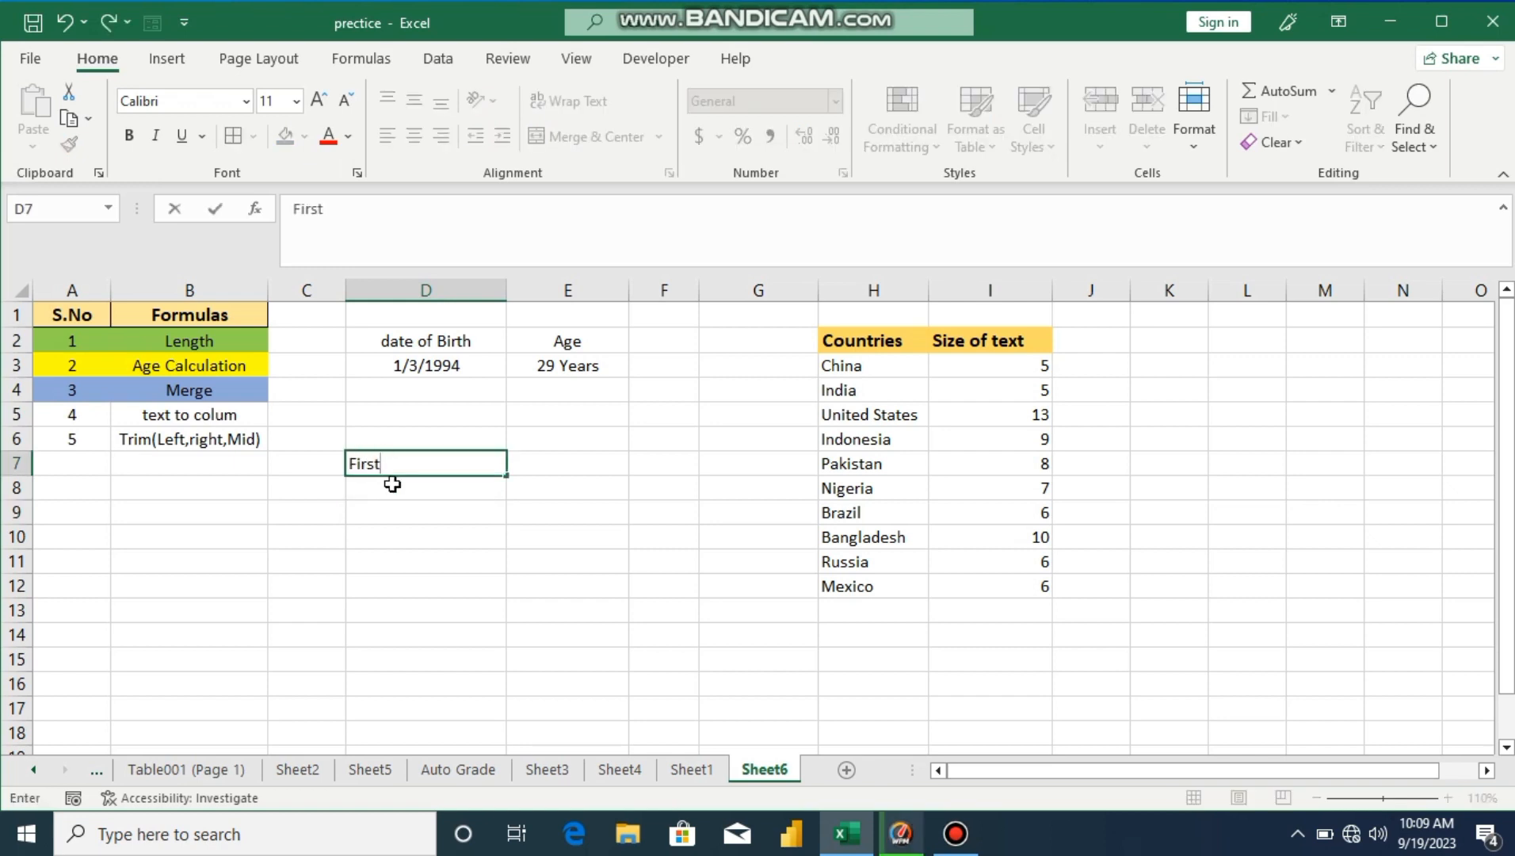
type(" Name")
left_click(536, 471)
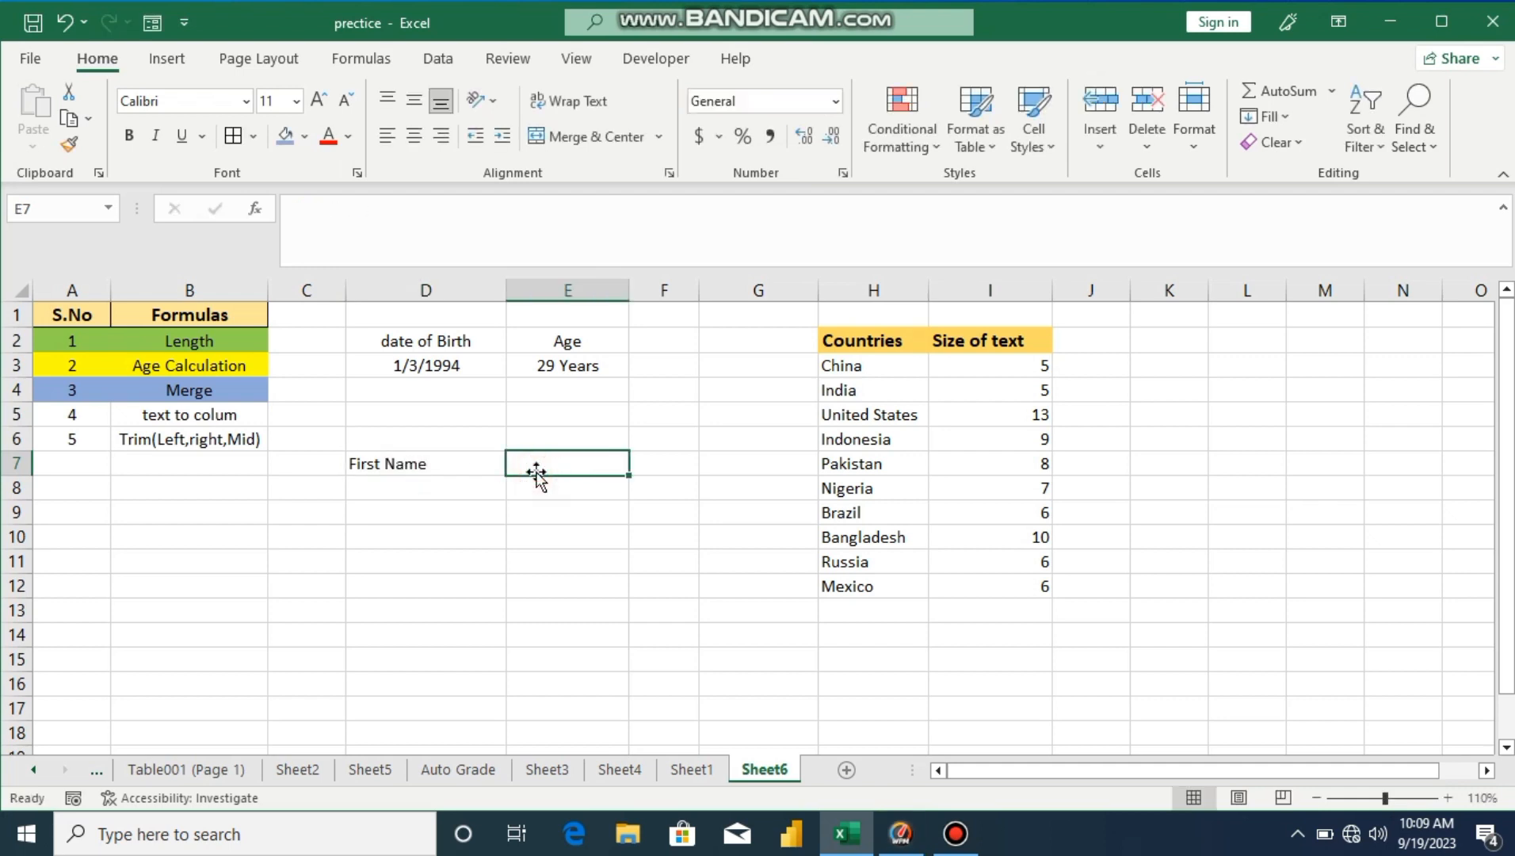
type("Last")
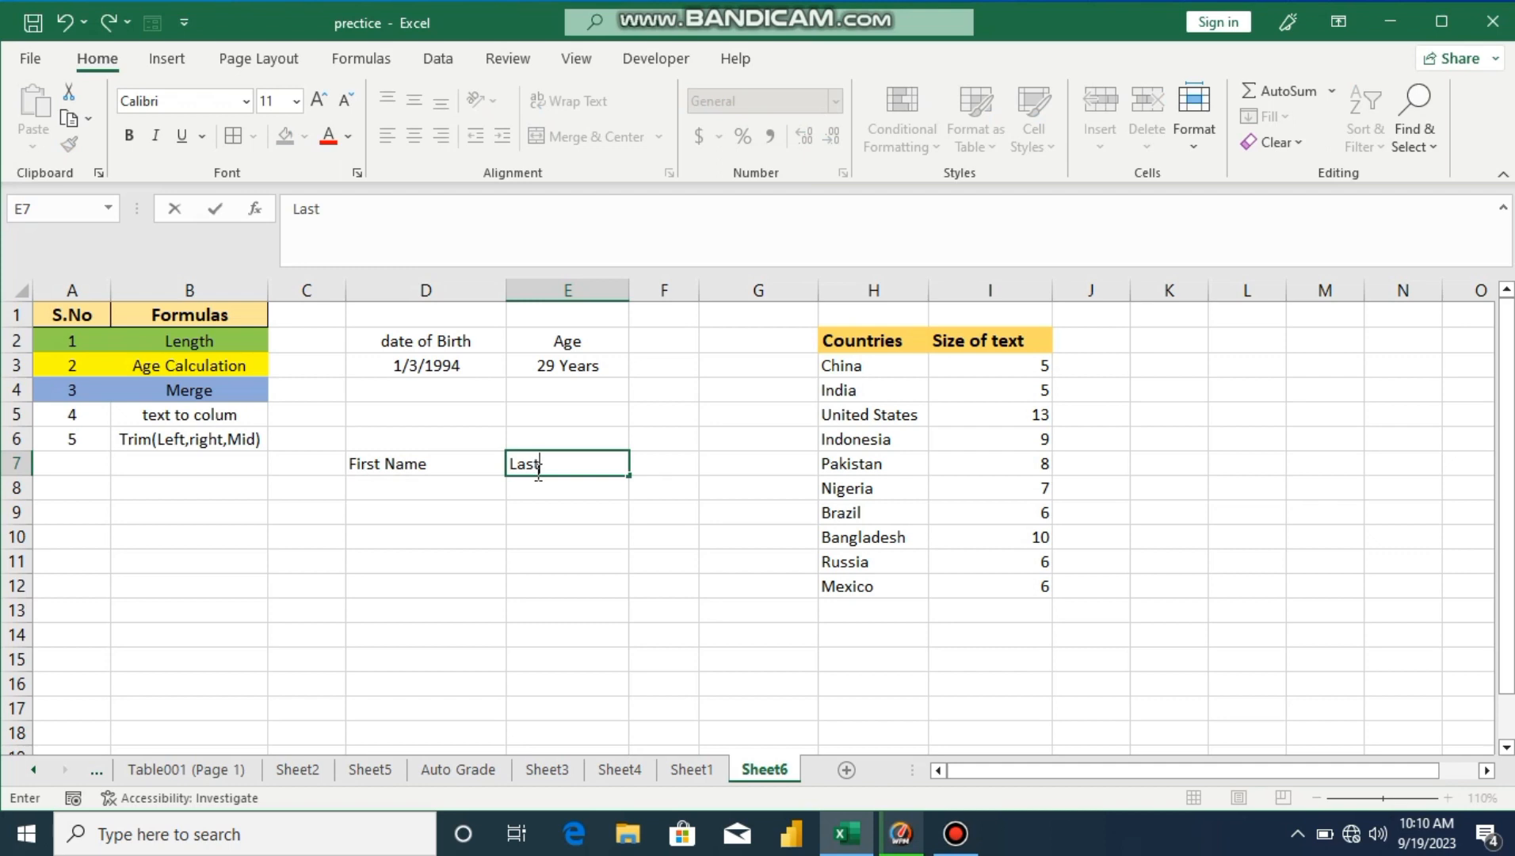
type(" Name")
left_click(461, 494)
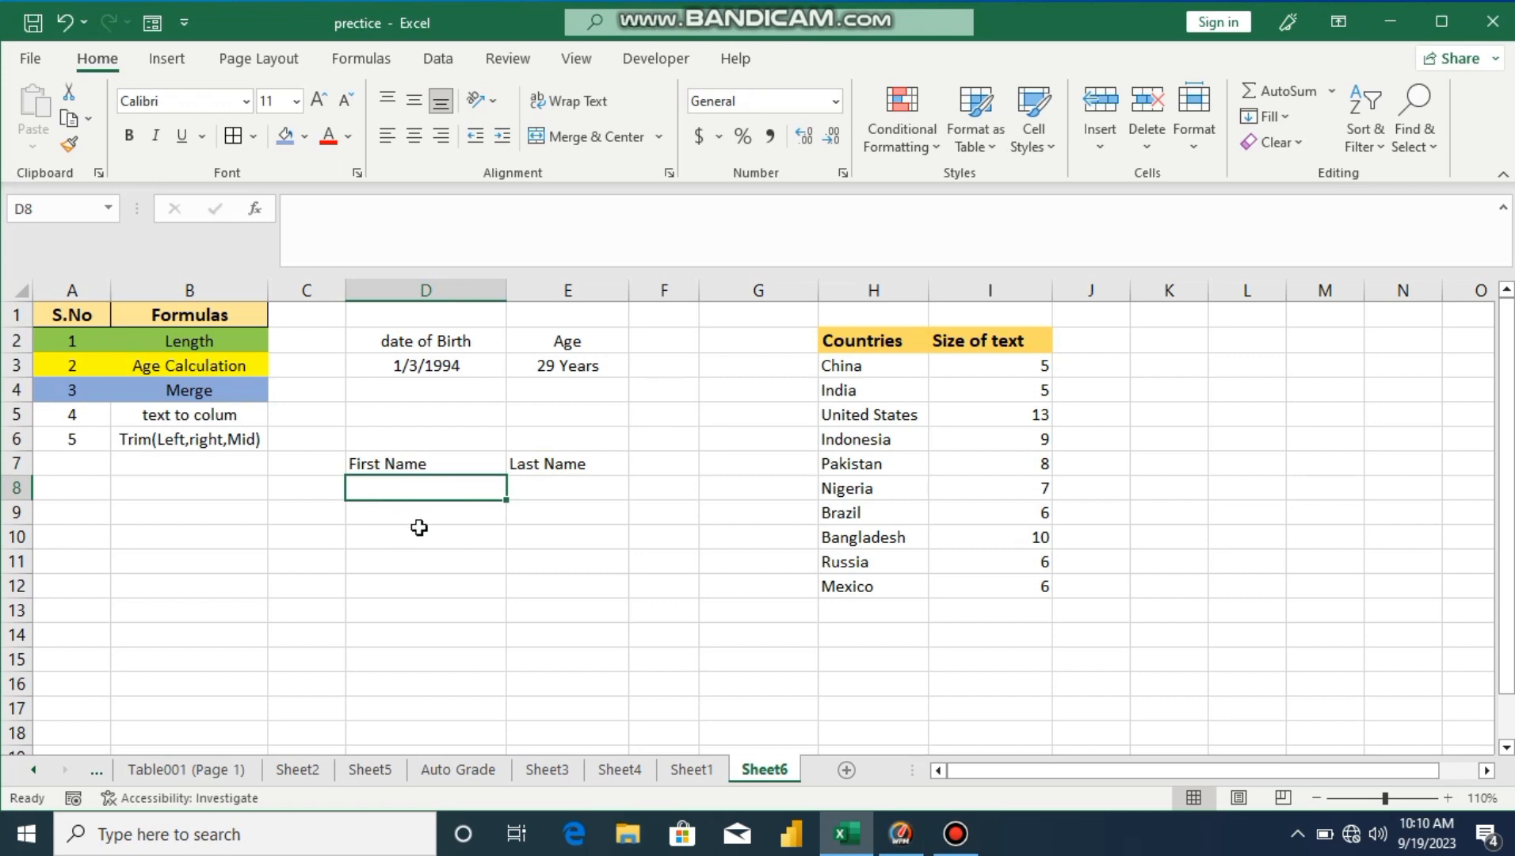
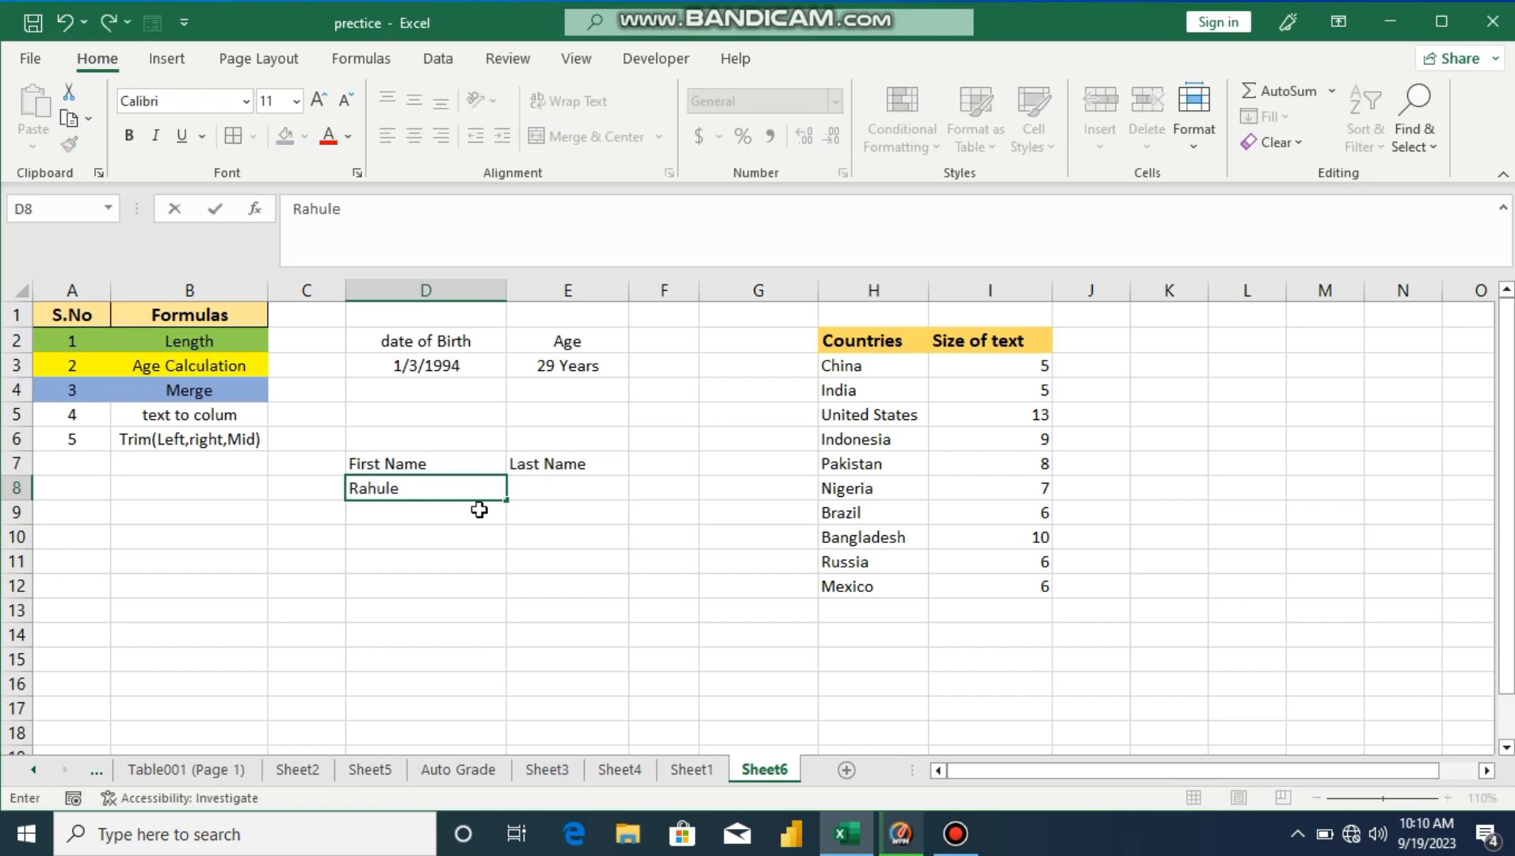
Step: Enter a sample first name in D8 and last name in E8
left_click(525, 499)
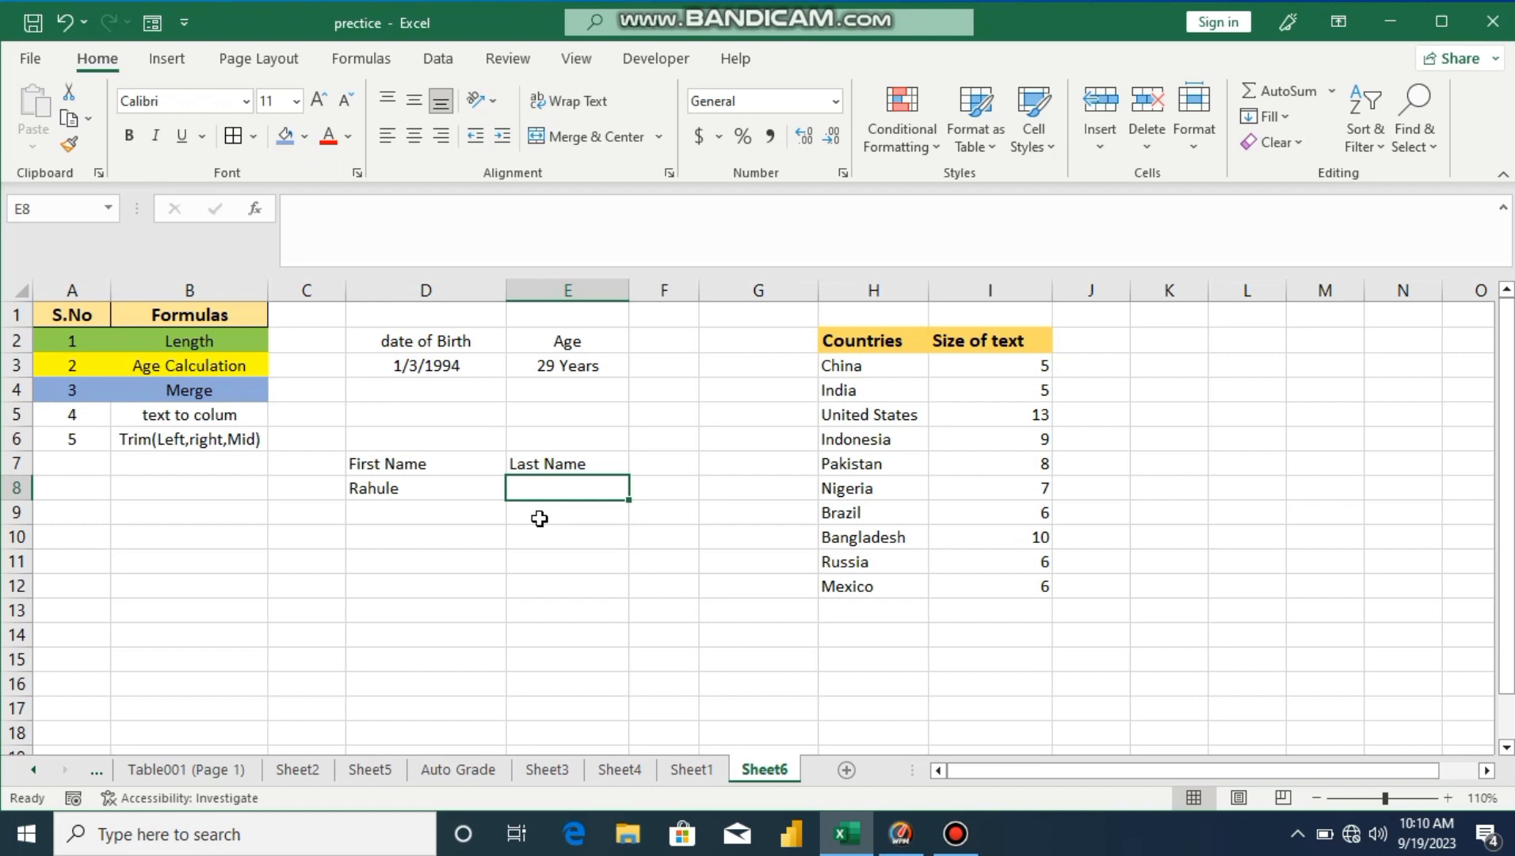
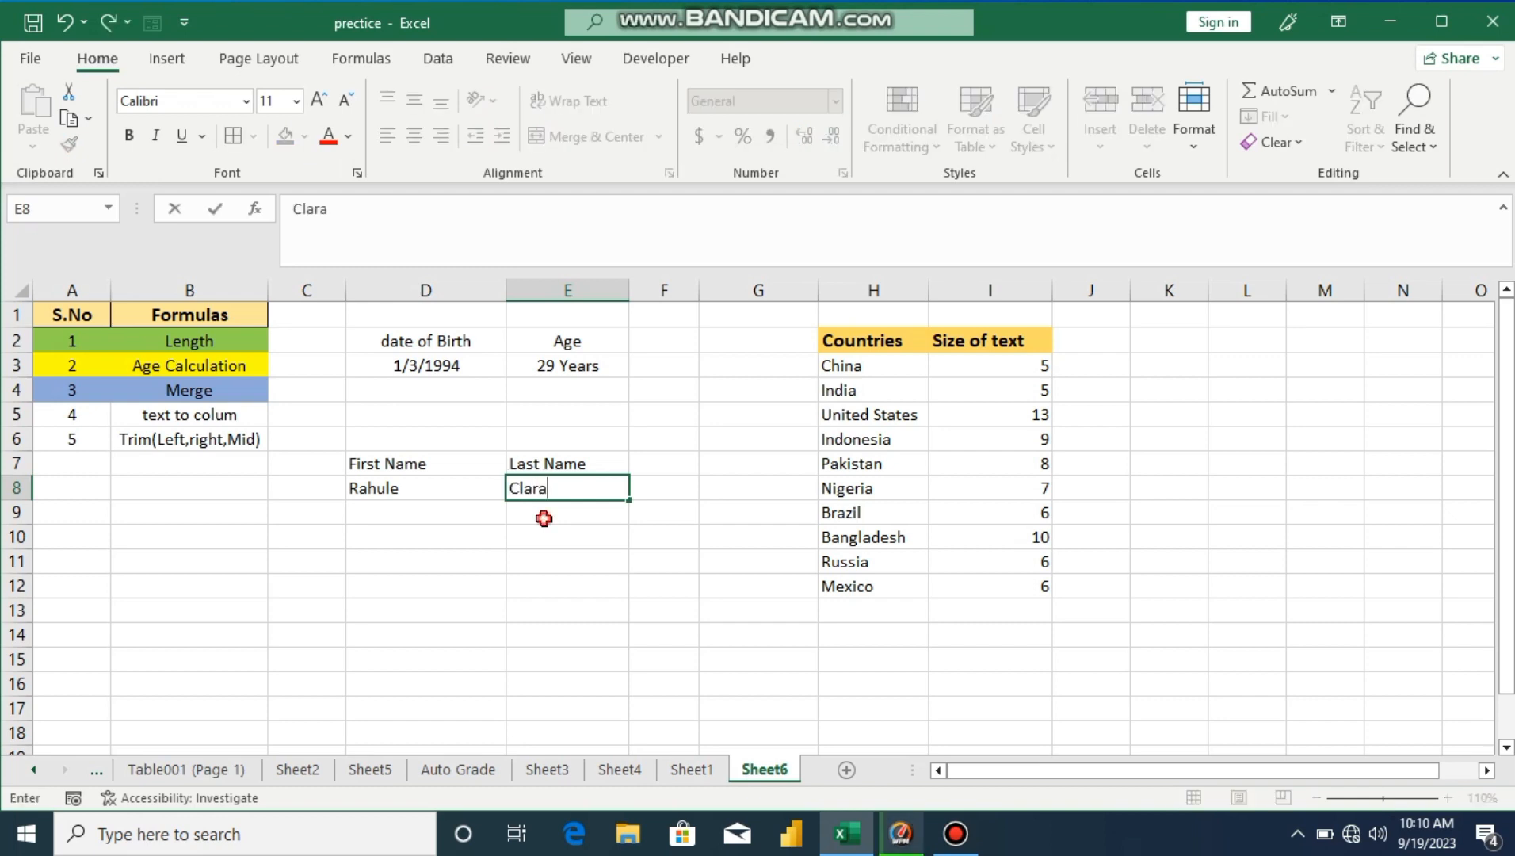
key("Return")
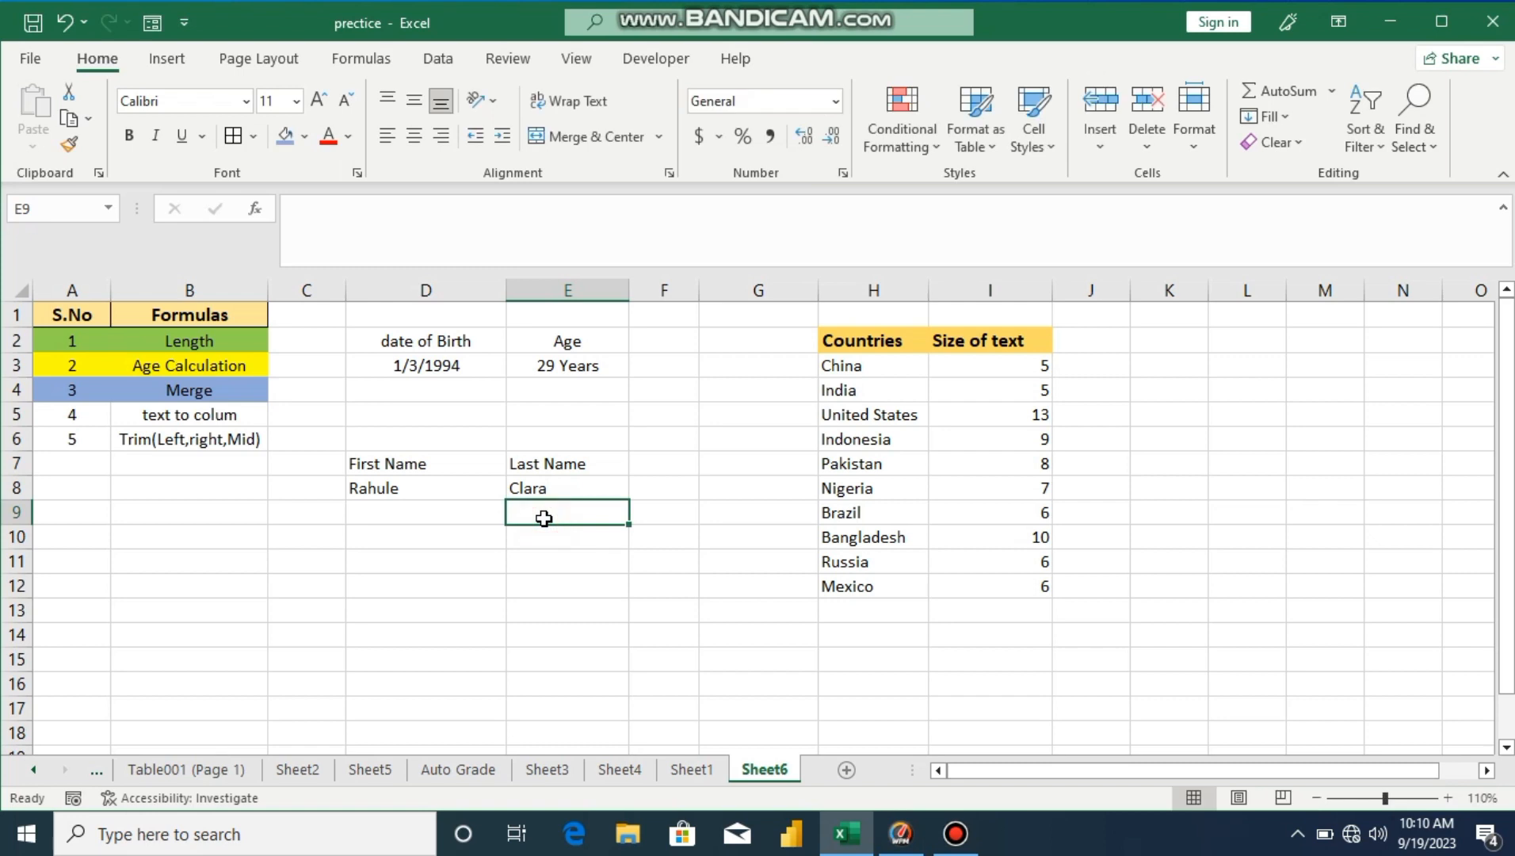
Step: Add a 'complete Name' heading in F7 and widen column F to fit it
left_click(662, 468)
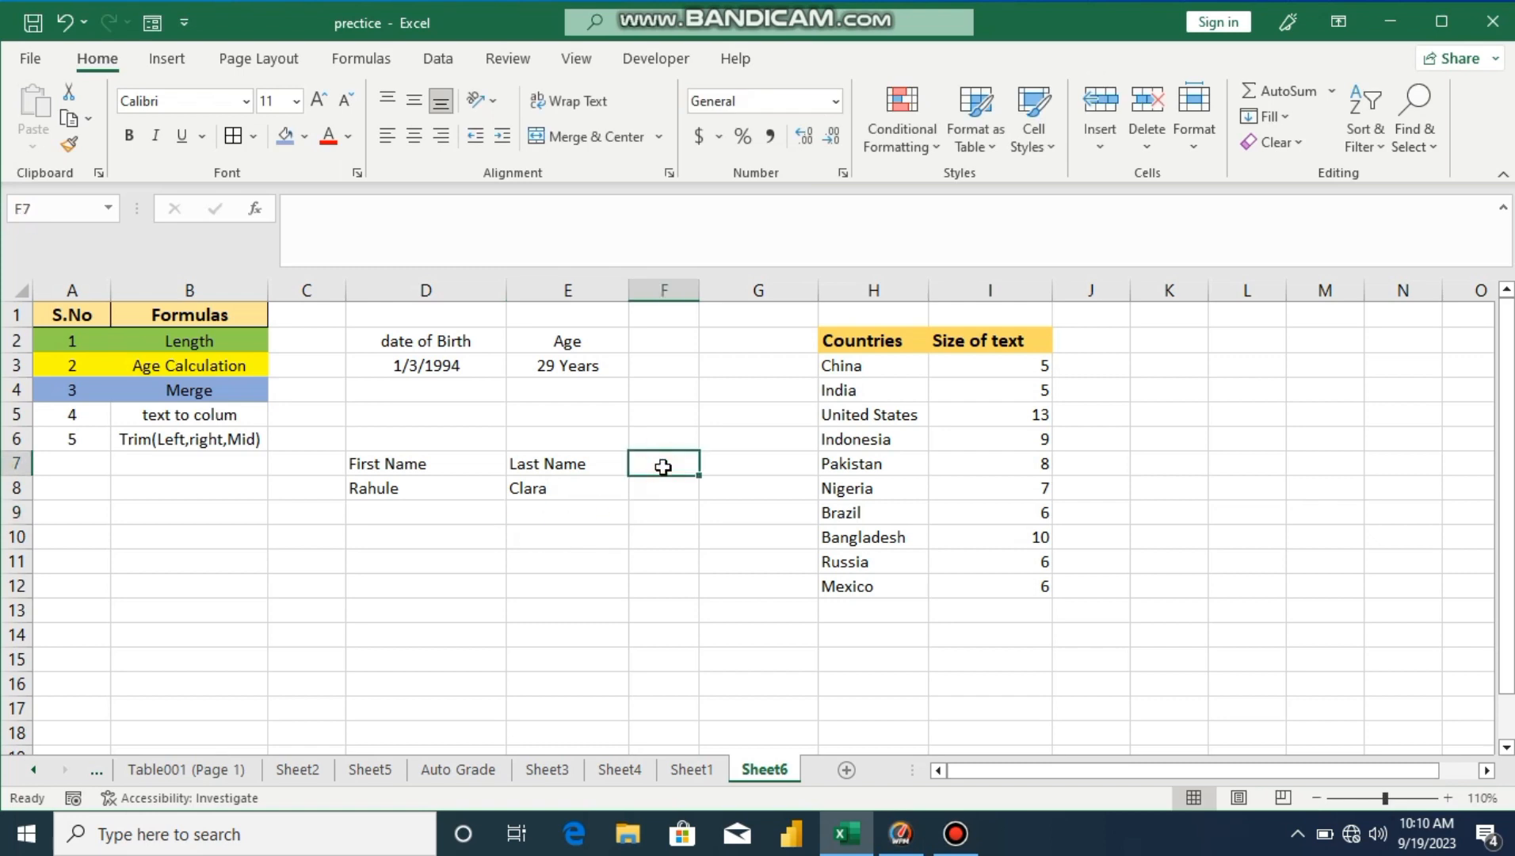
type("complete ")
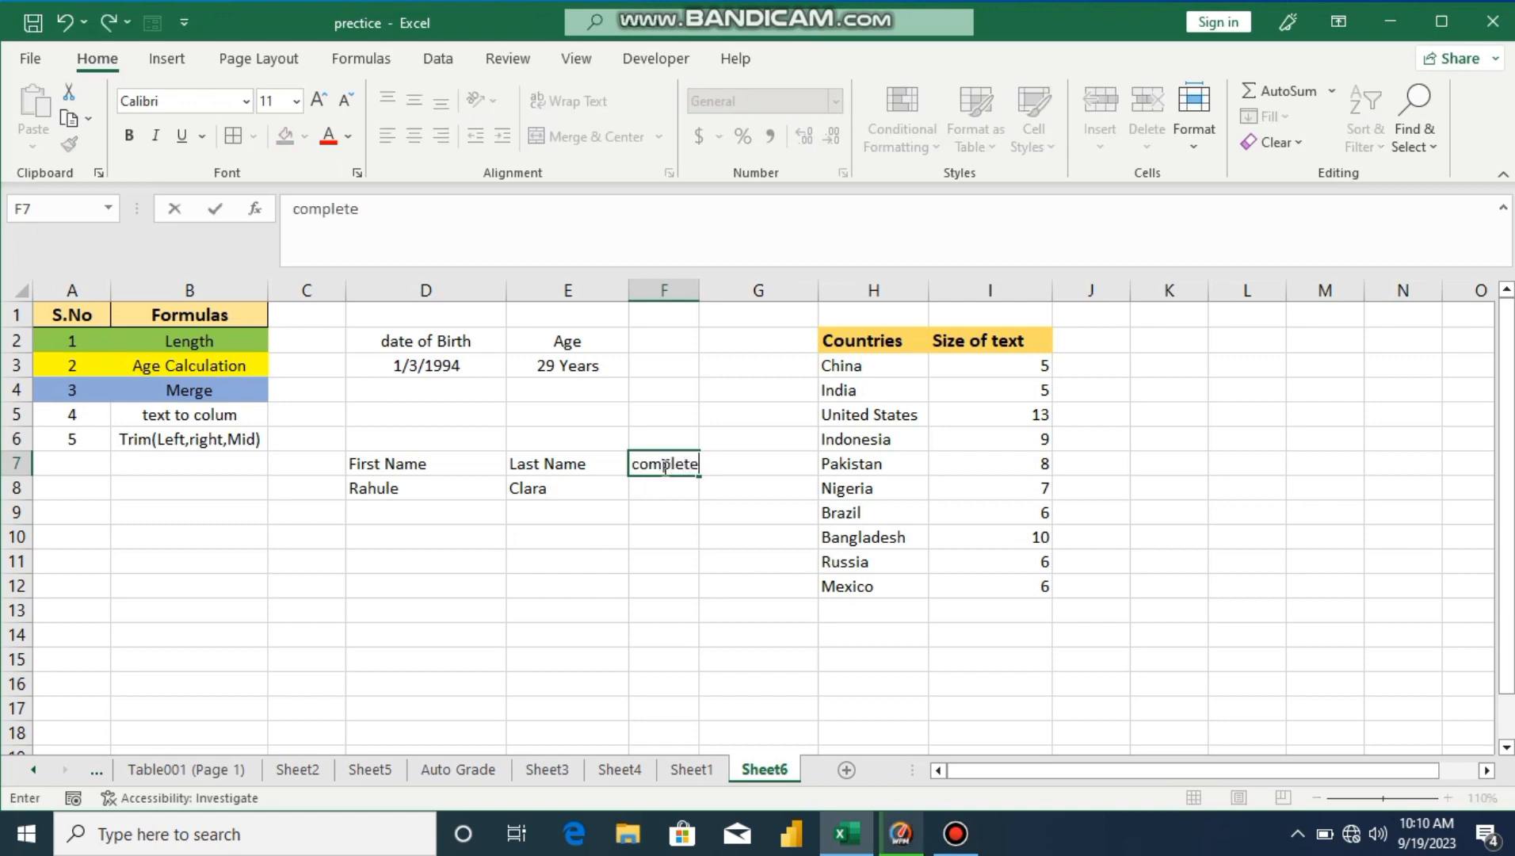
type("Name")
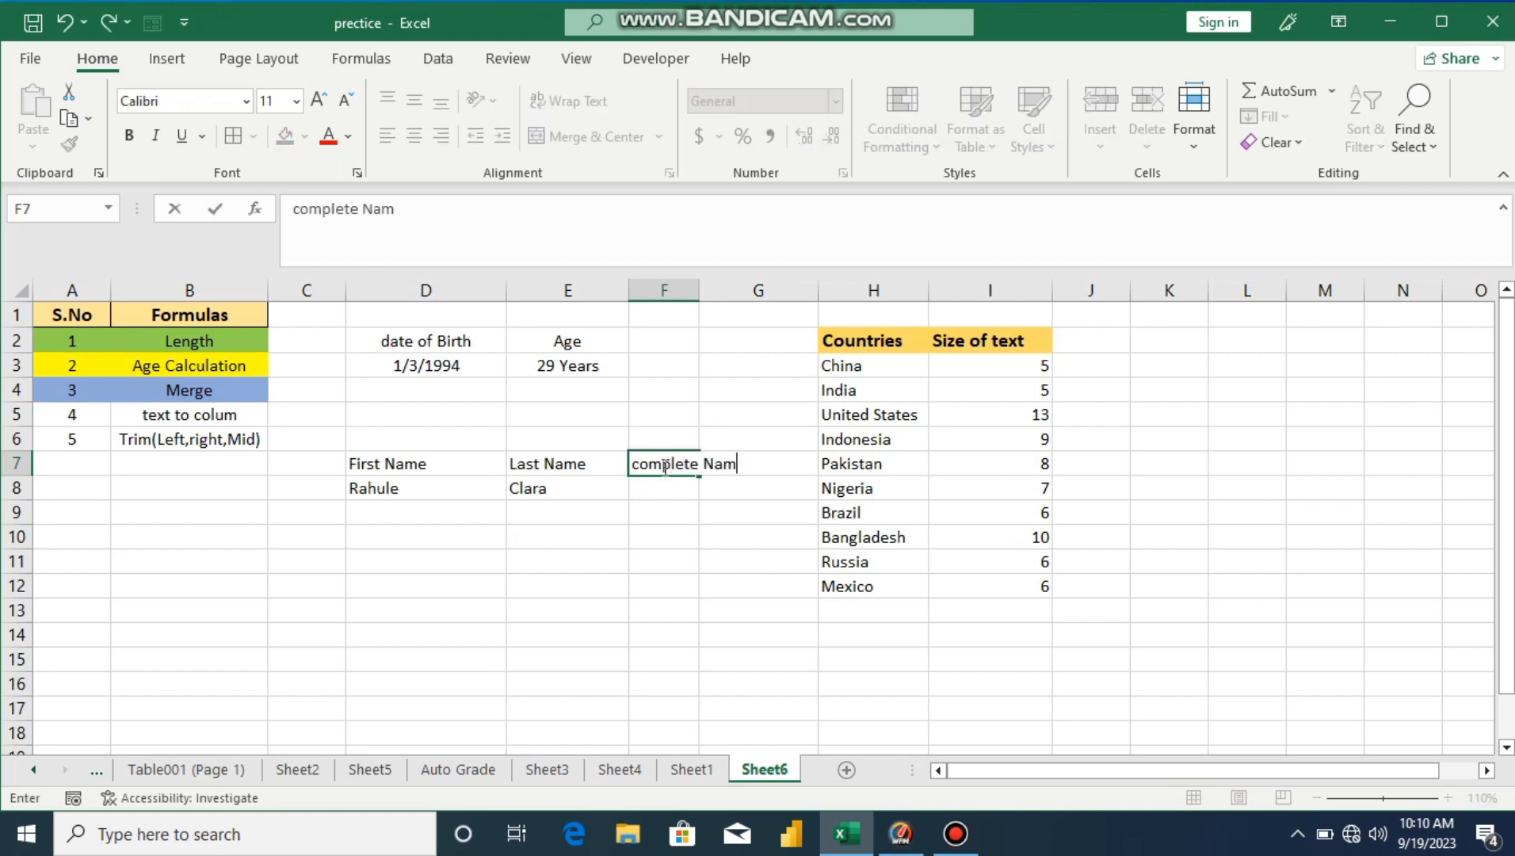
left_click(686, 511)
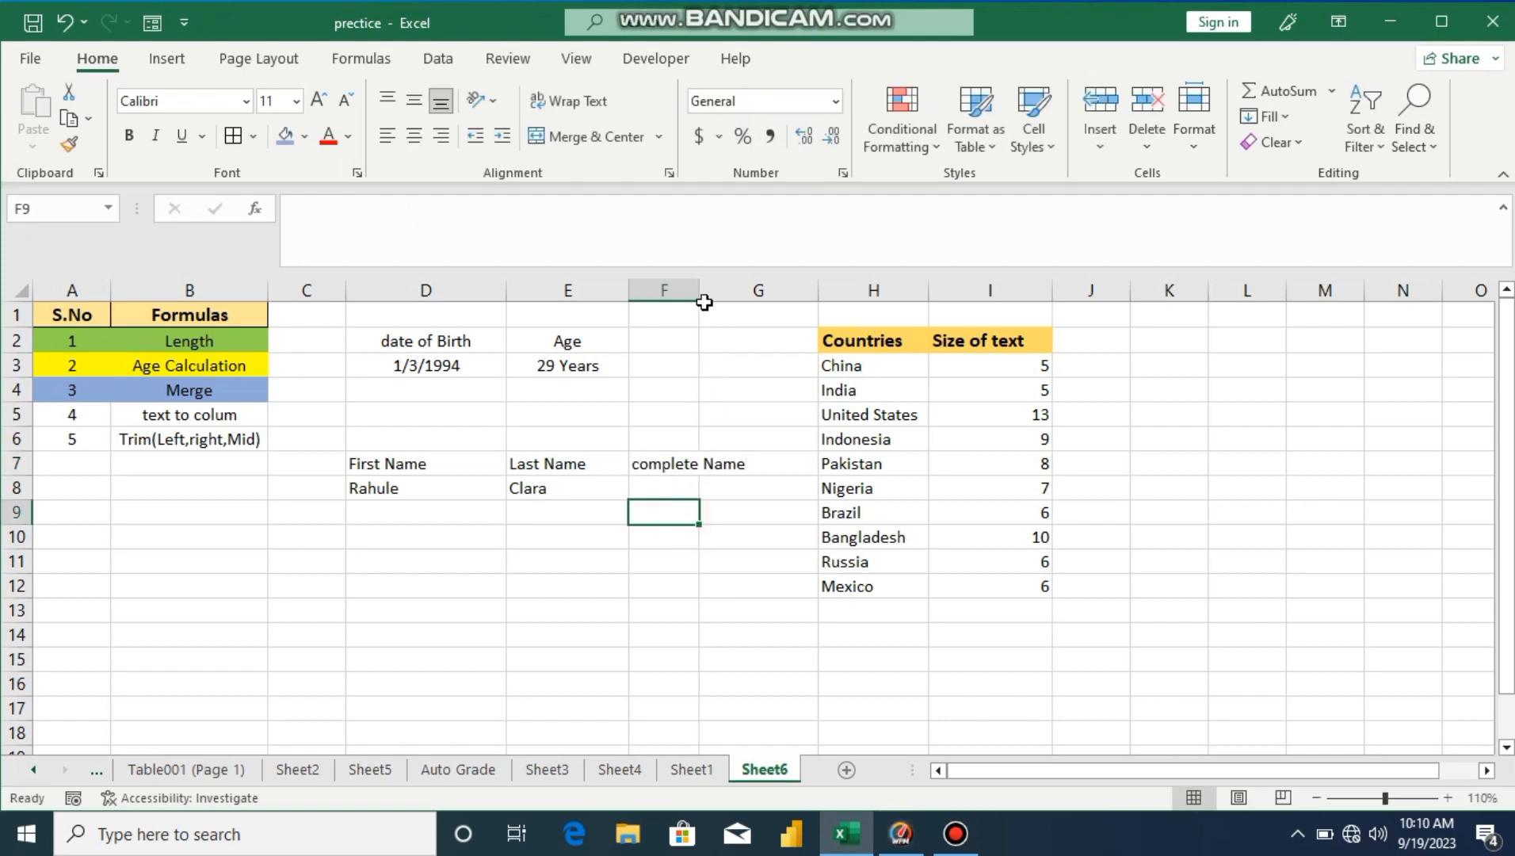
left_click_drag(698, 291, 782, 298)
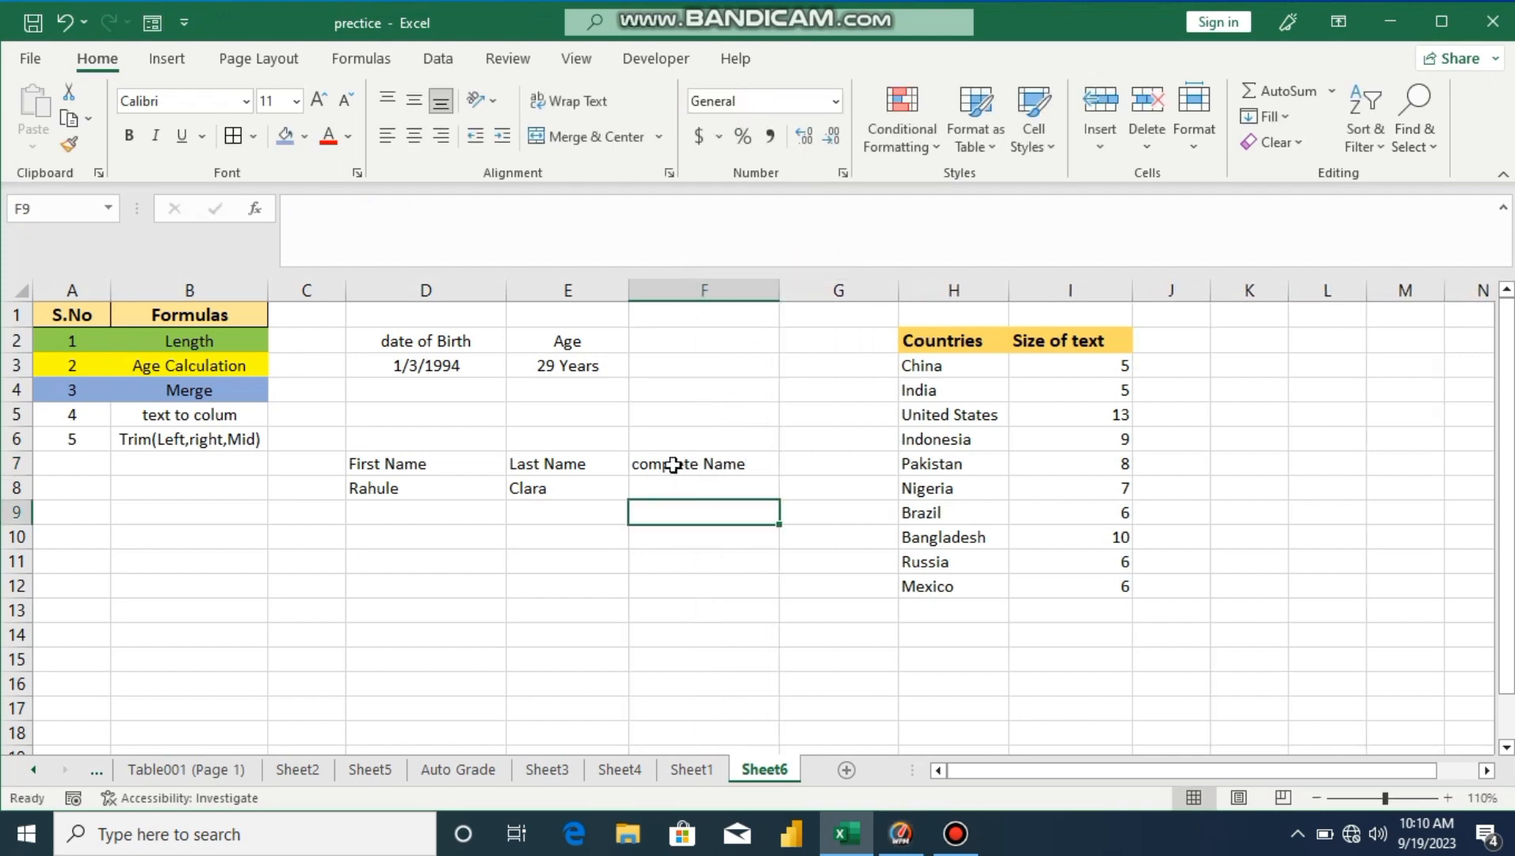
Step: Enter =CONCATENATE(D8,E8) in F8 to join the first and last names
left_click(664, 489)
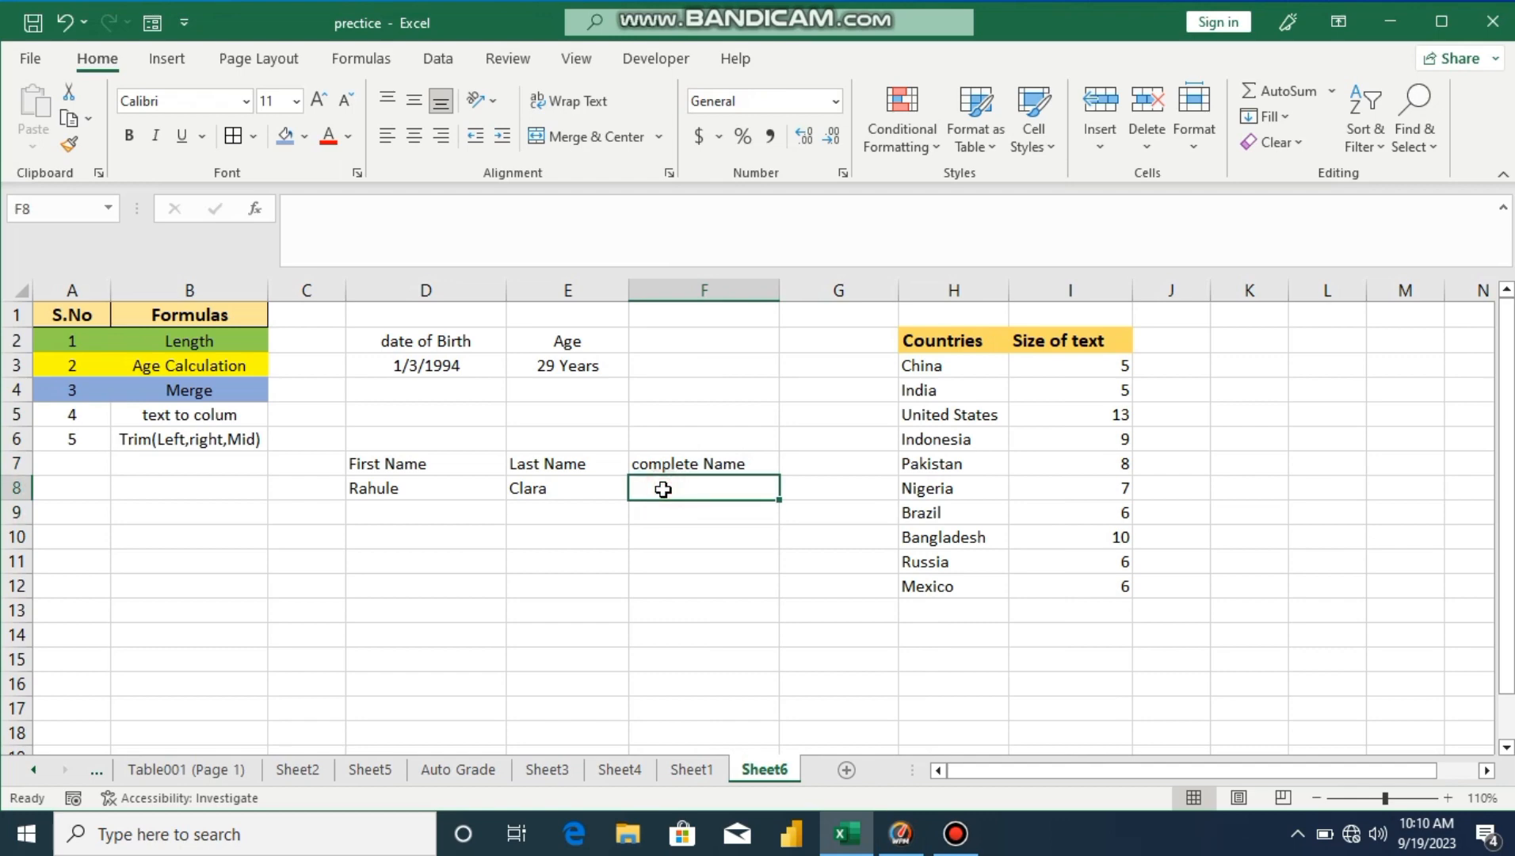
type("=co")
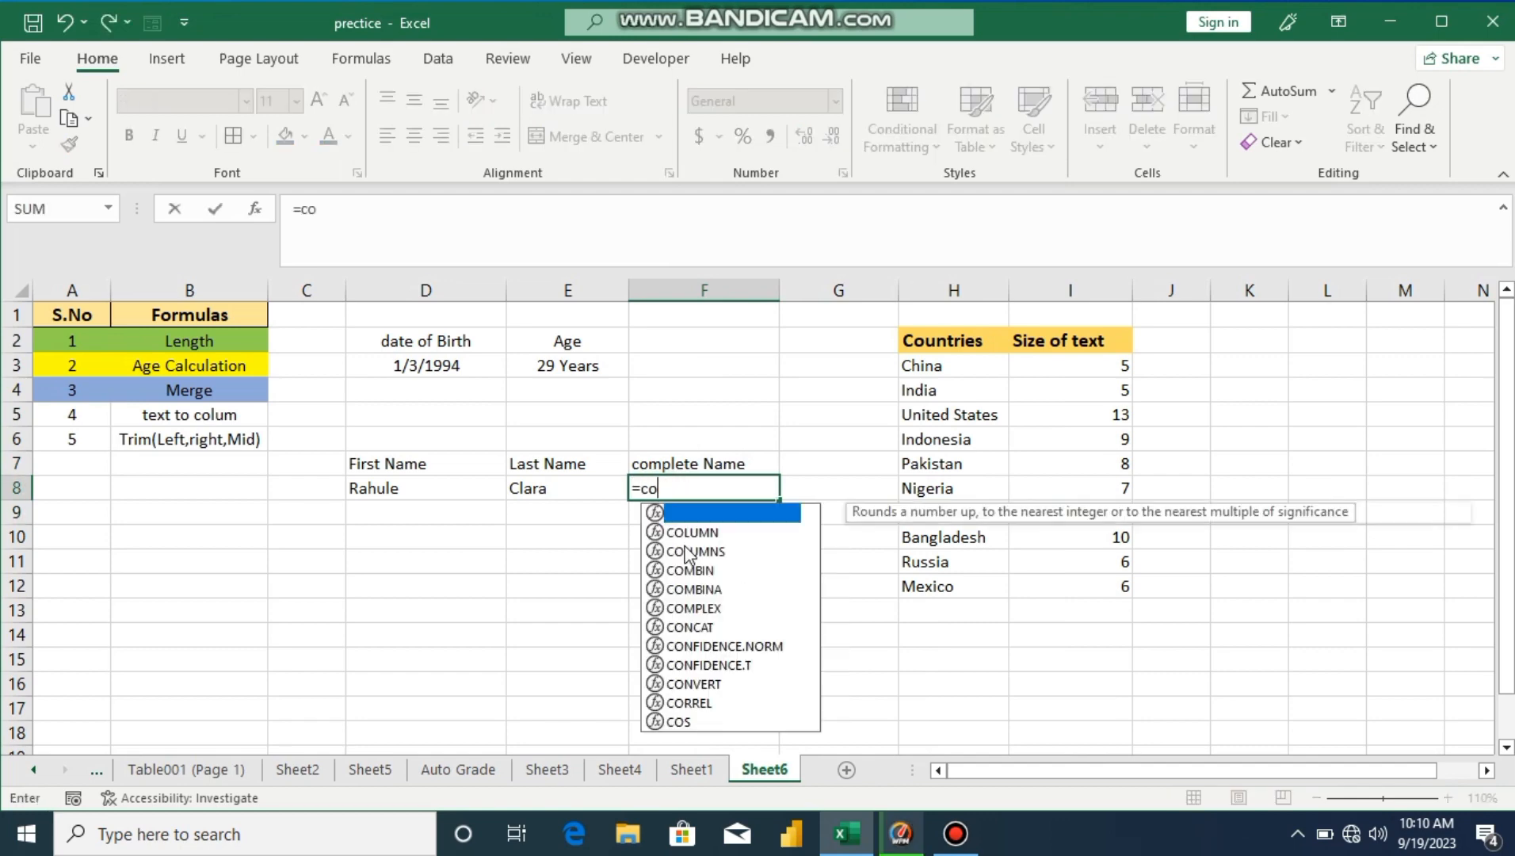
type("nca")
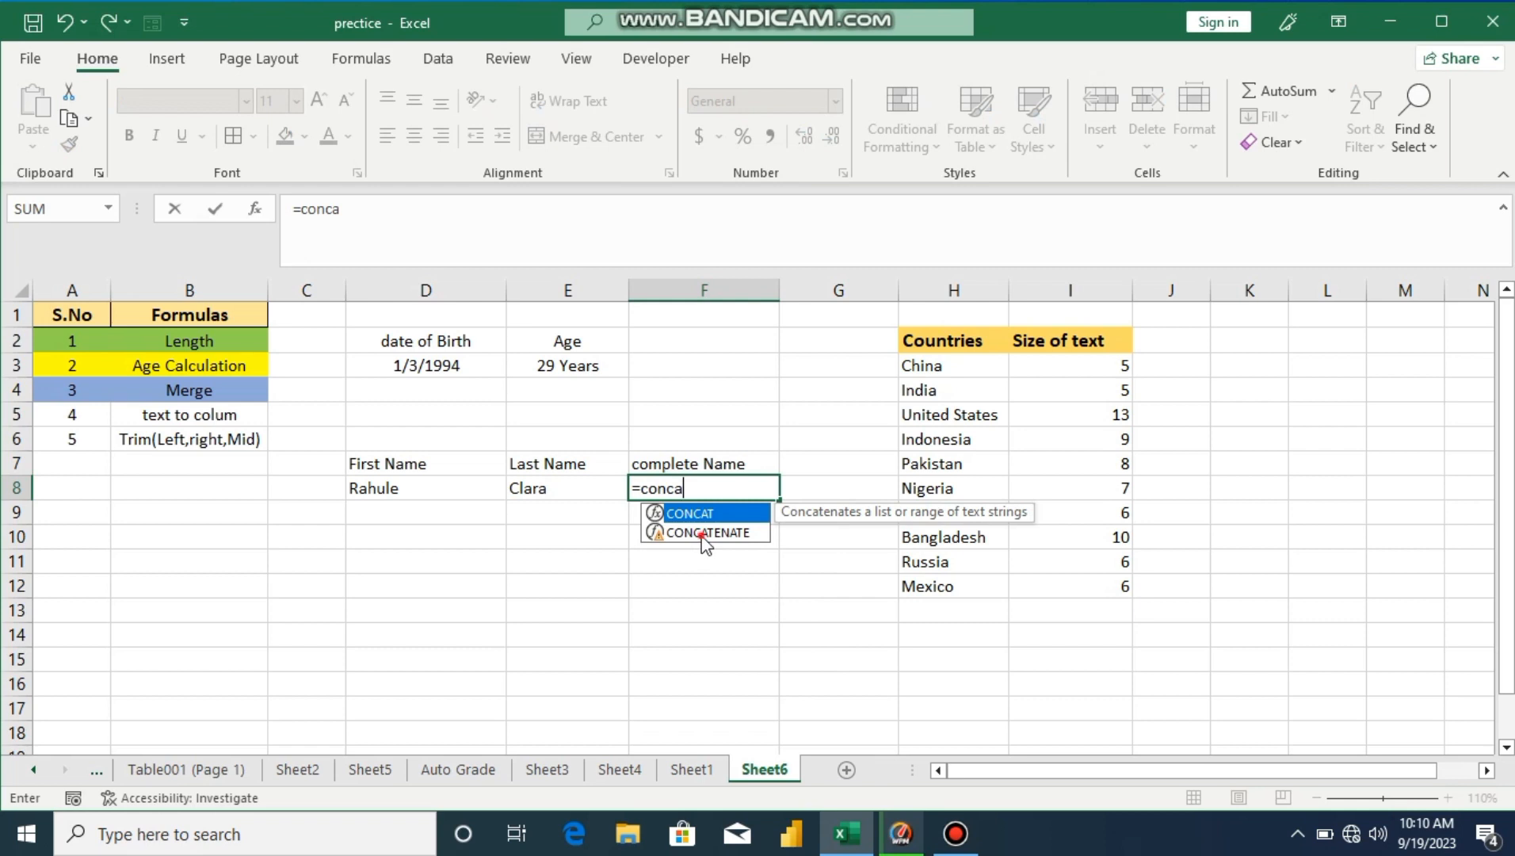
double_click(703, 536)
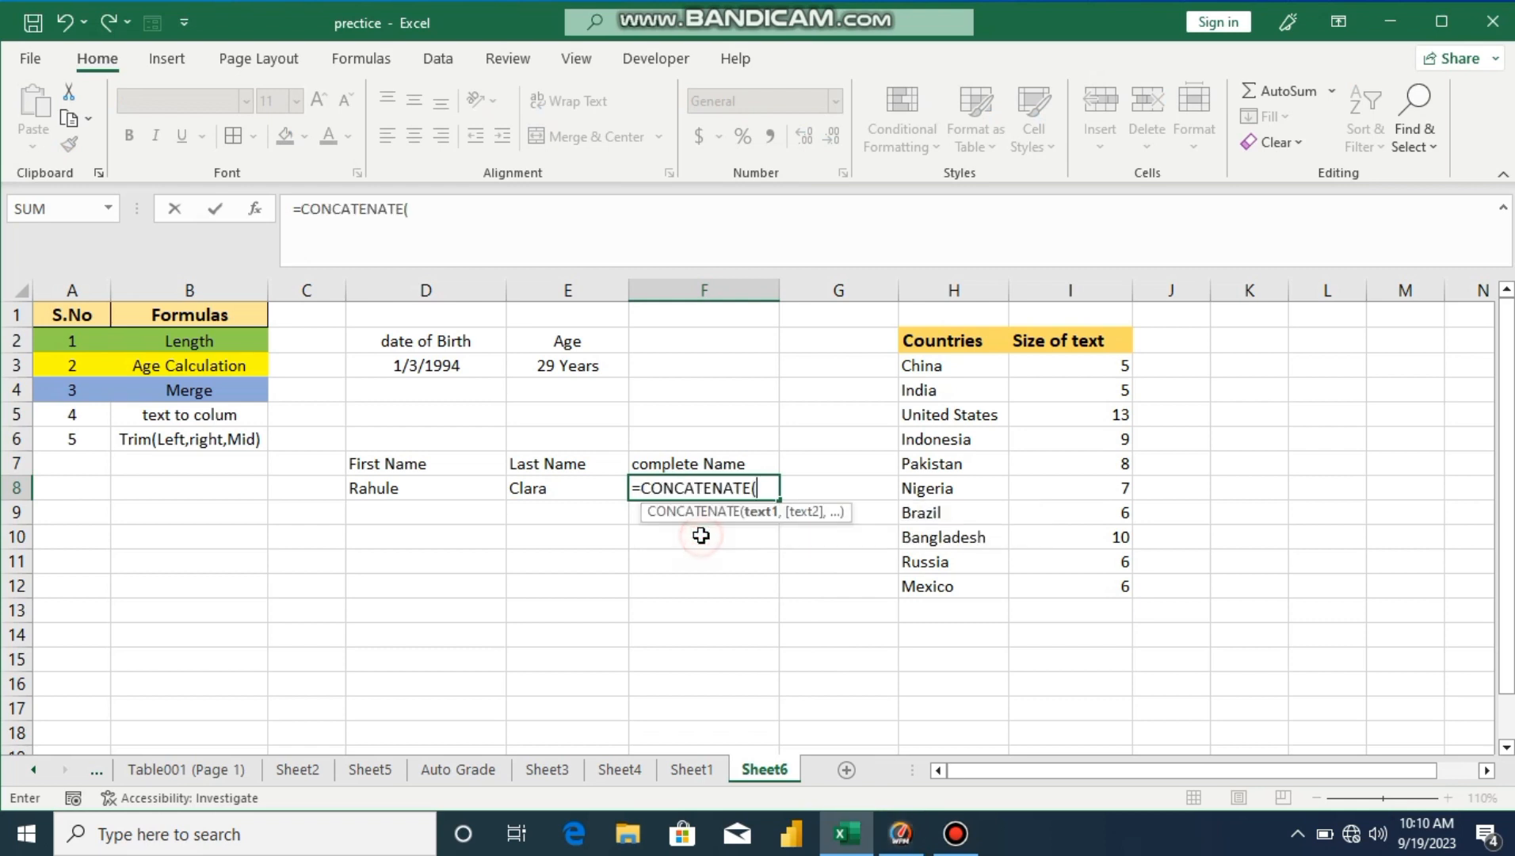
left_click(437, 487)
type(",")
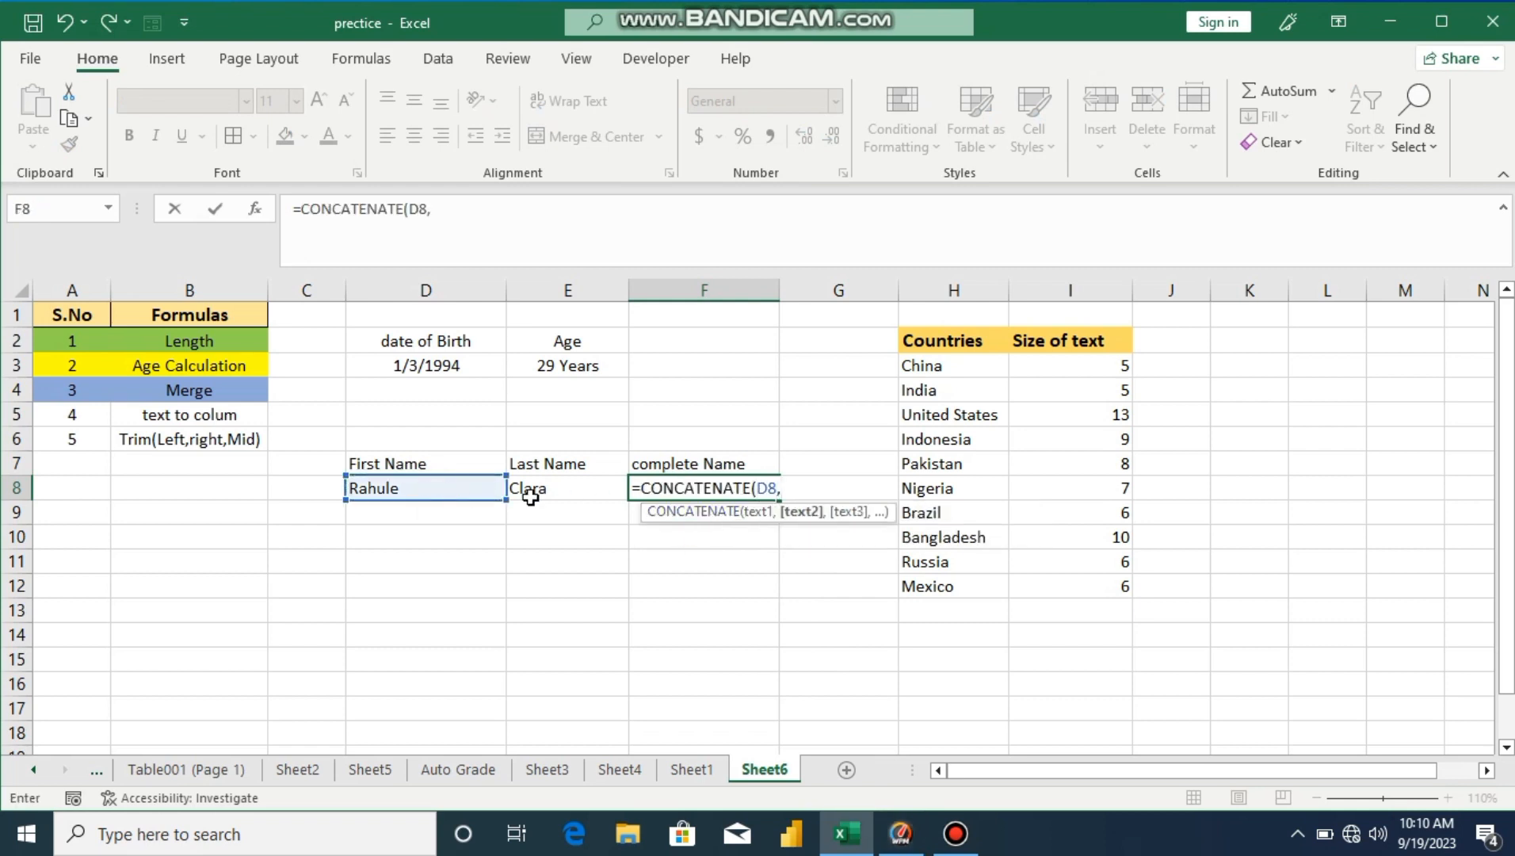
left_click(541, 490)
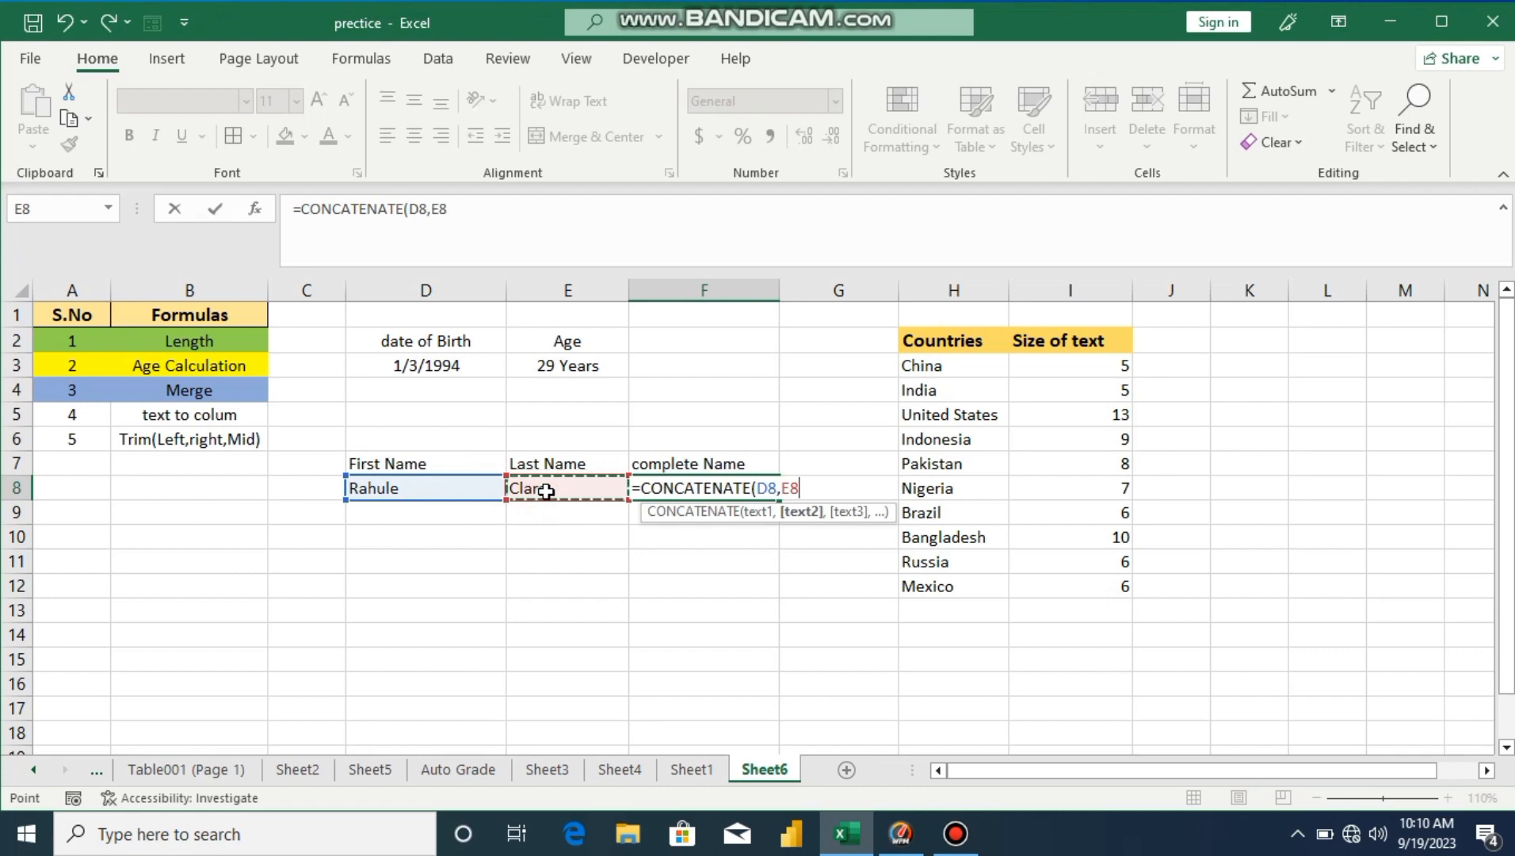
type(")")
key("Return")
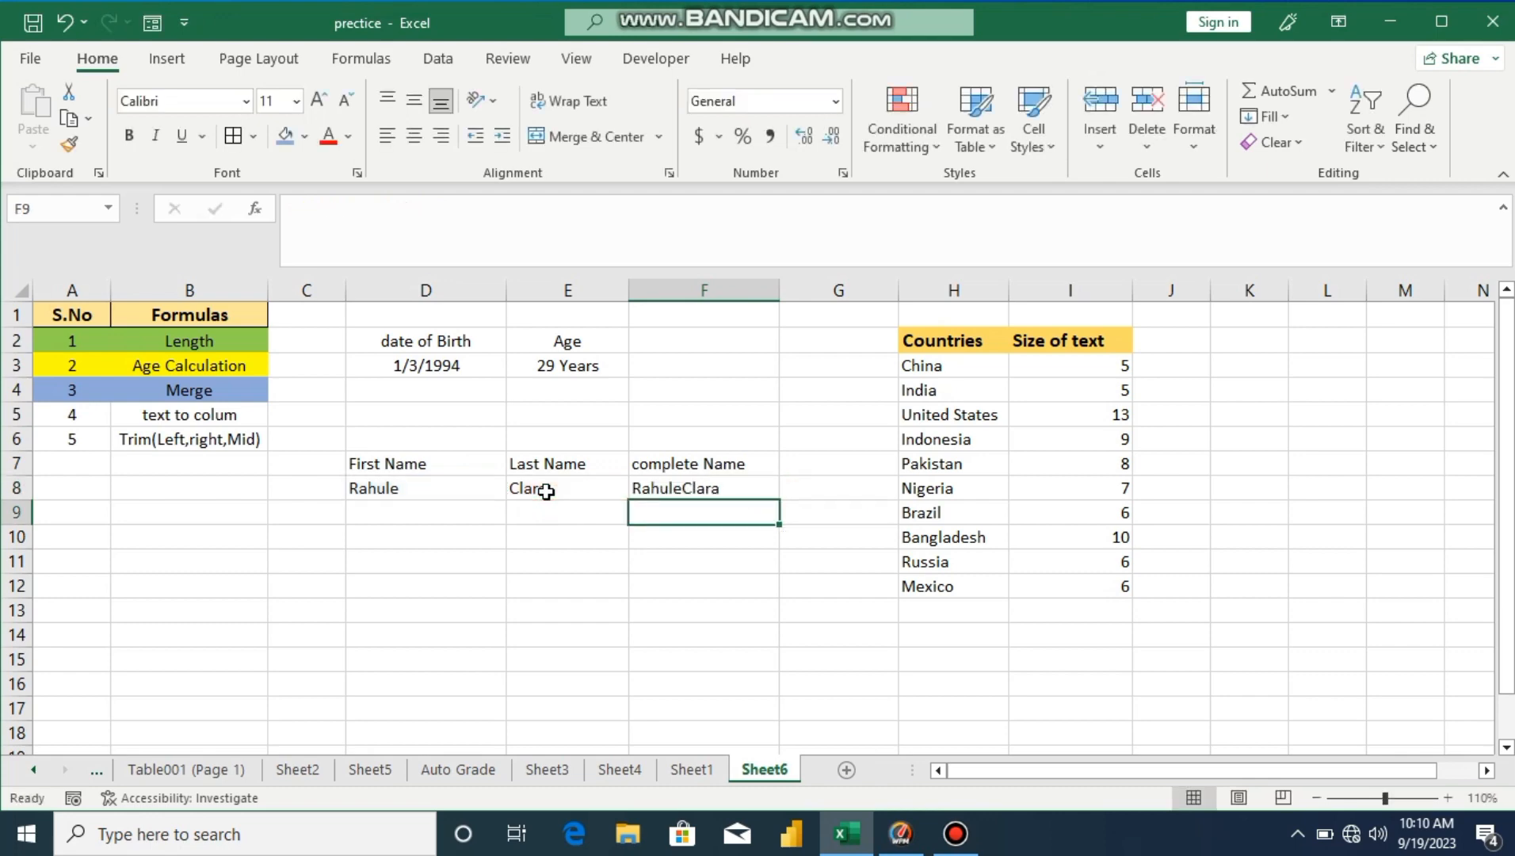
left_click(700, 487)
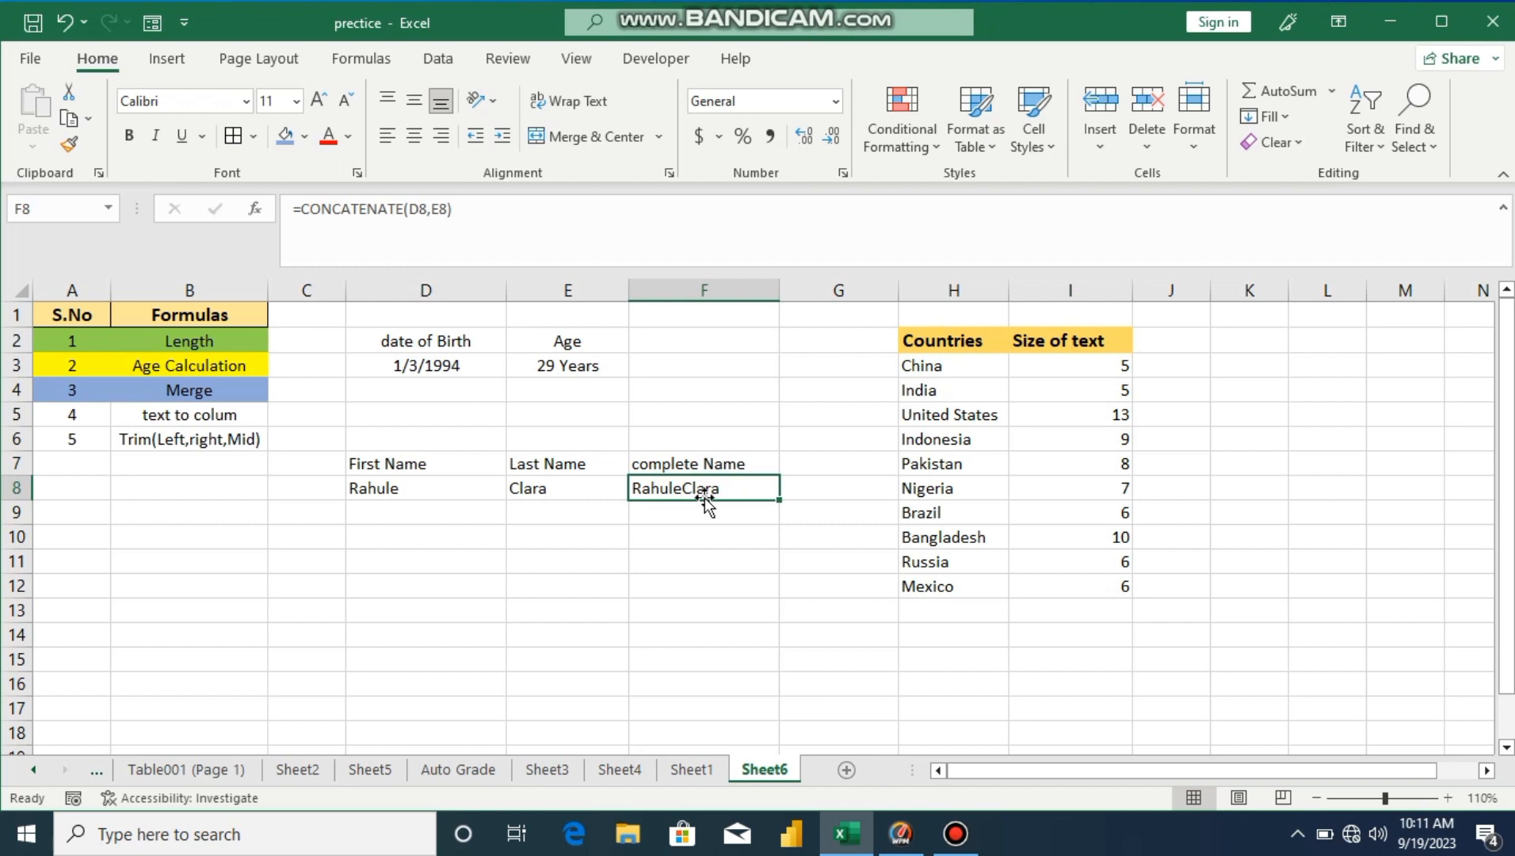
Step: Change F8's formula to =CONCATENATE(D8," ",E8) so the names are separated by a space
left_click(432, 215)
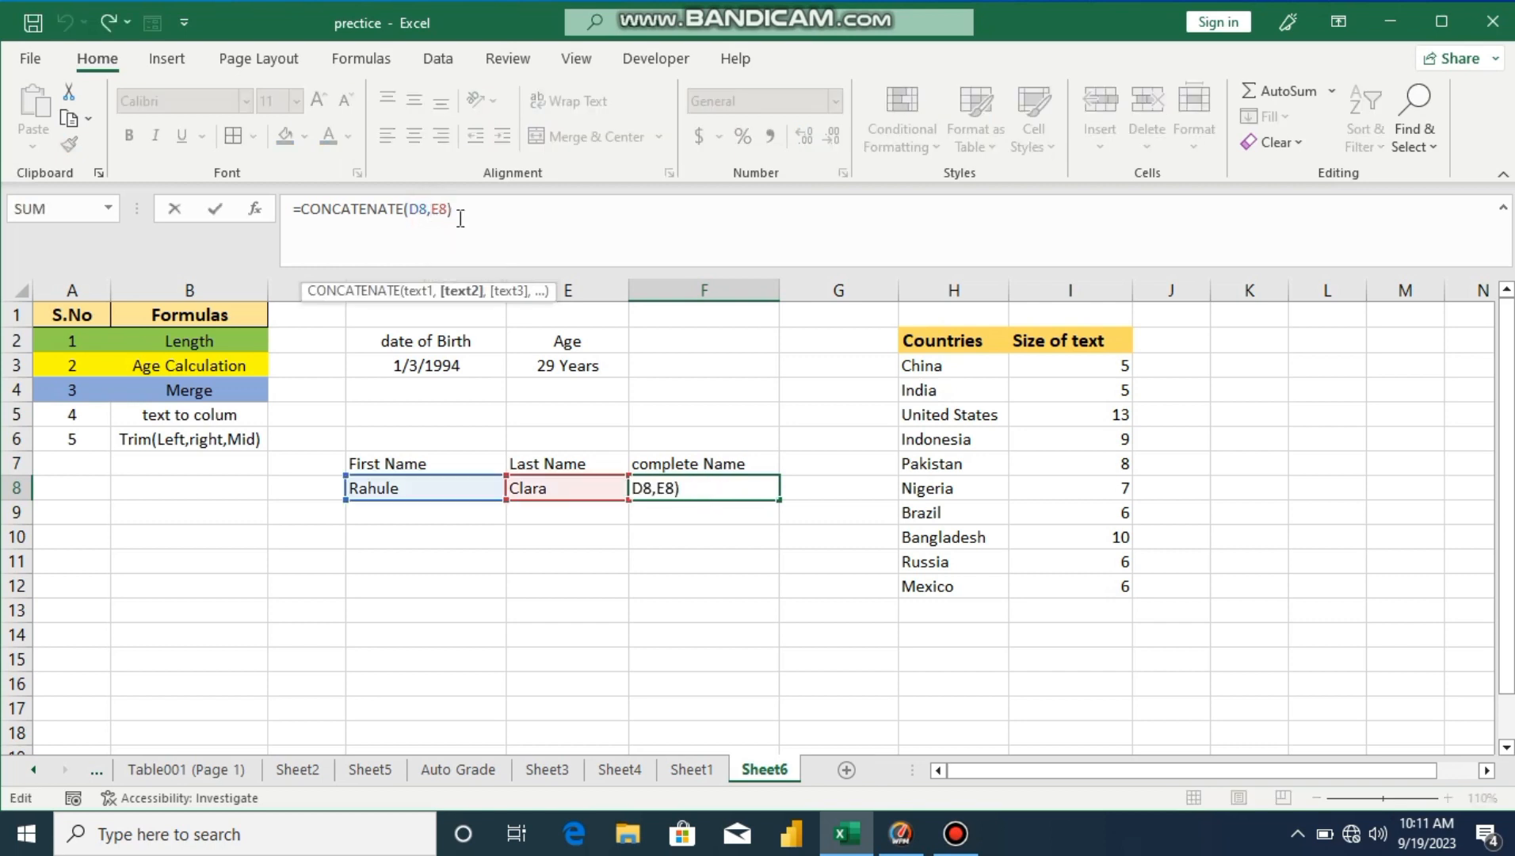
type("\"")
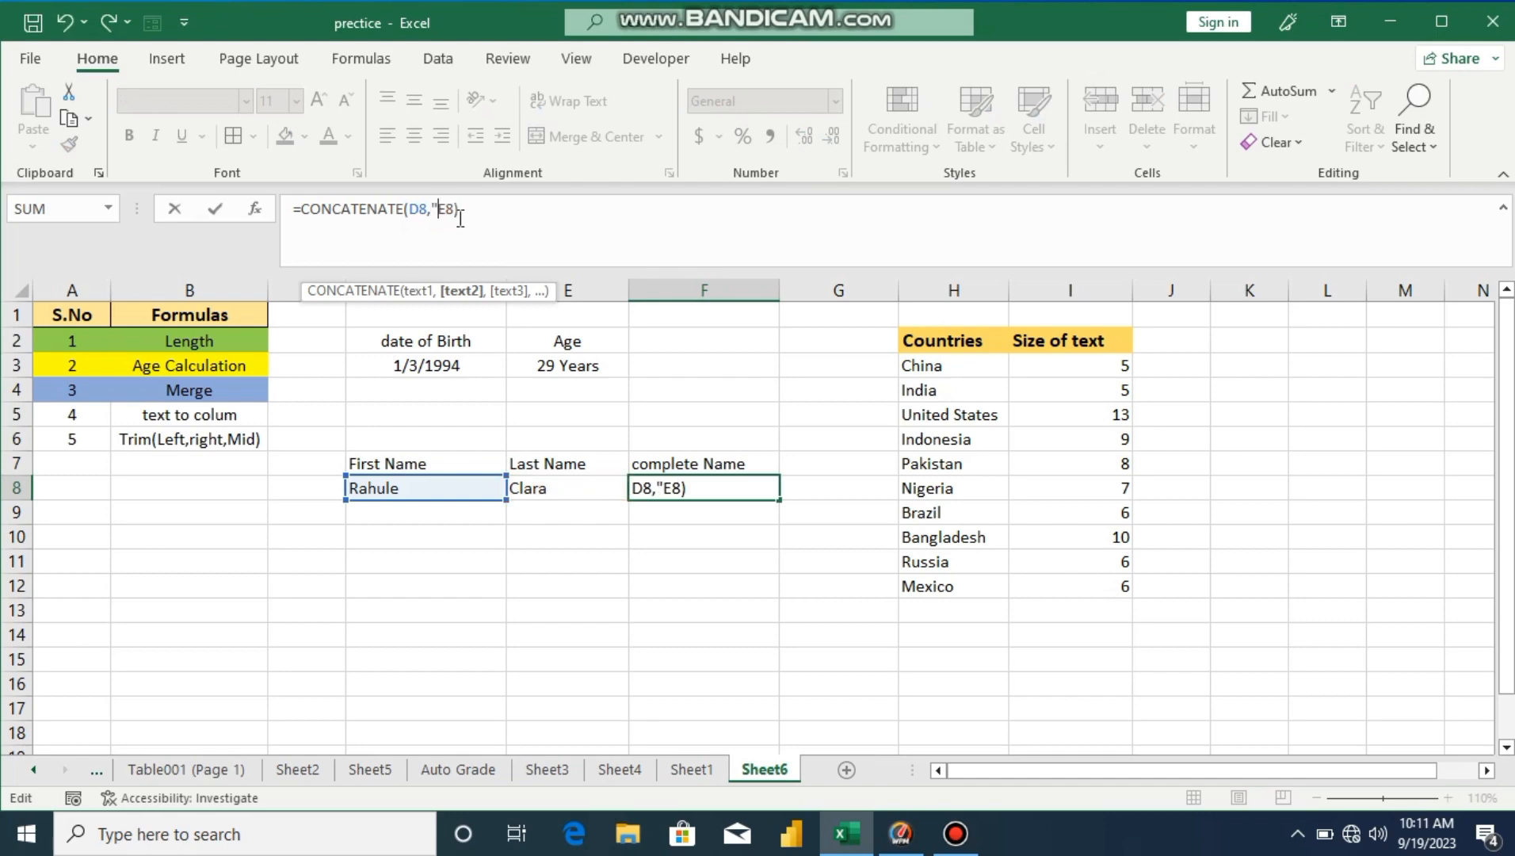
type(" \",")
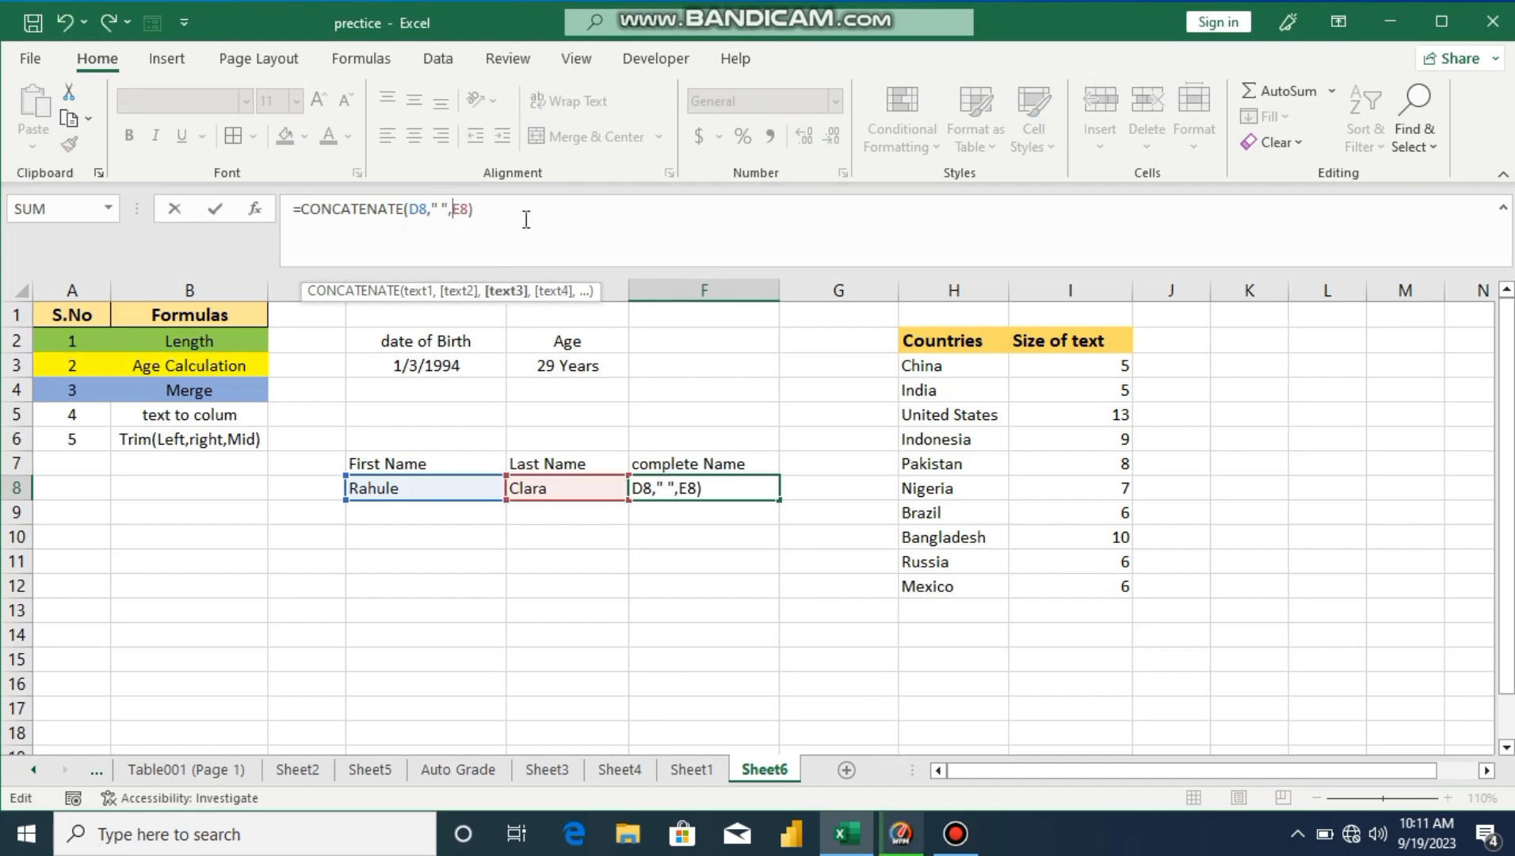
left_click(546, 216)
key("Return")
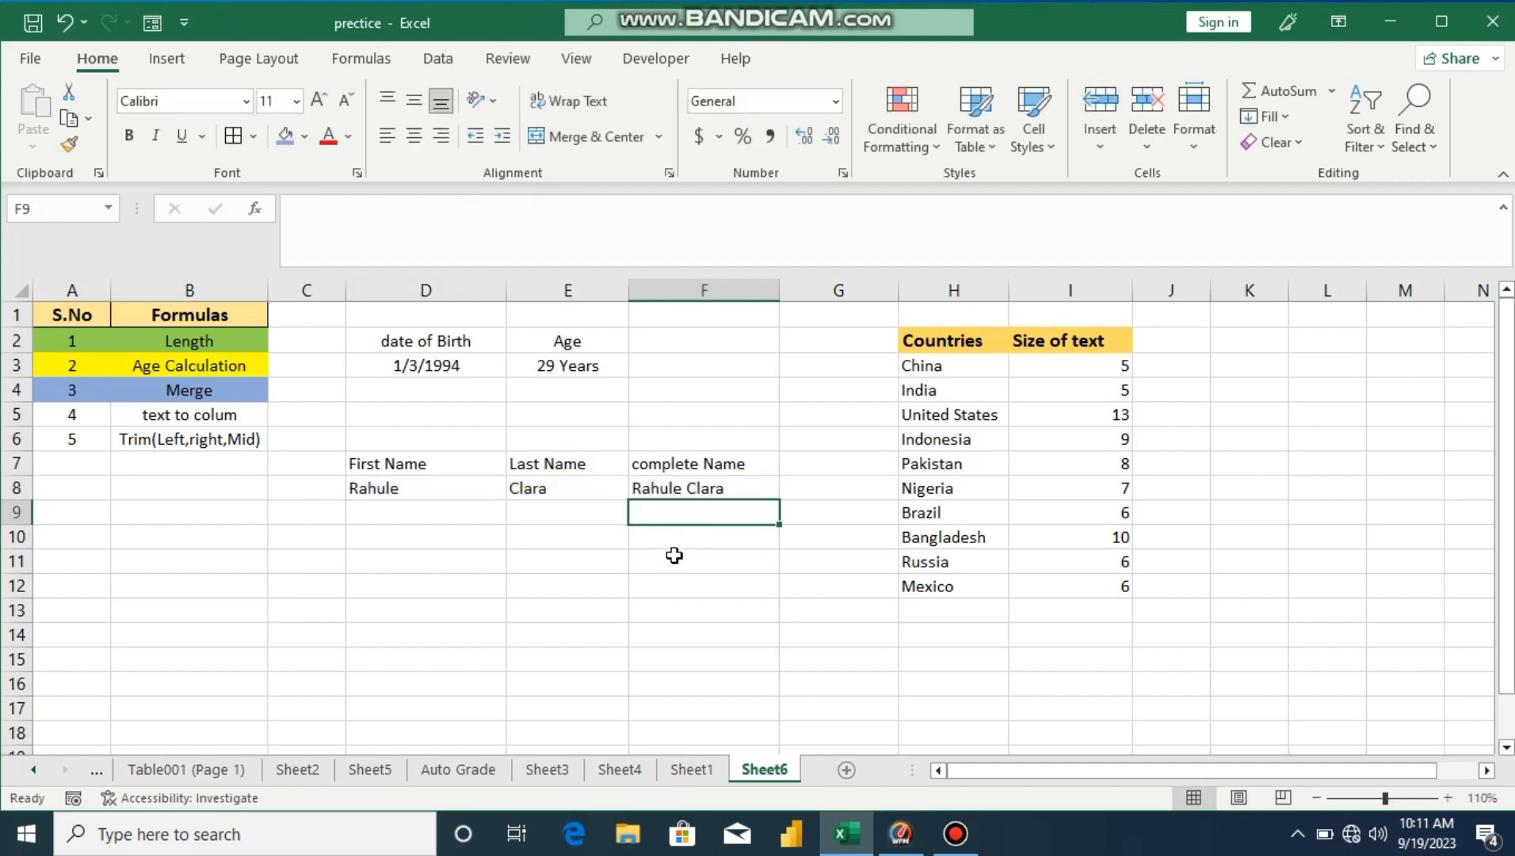
left_click(675, 555)
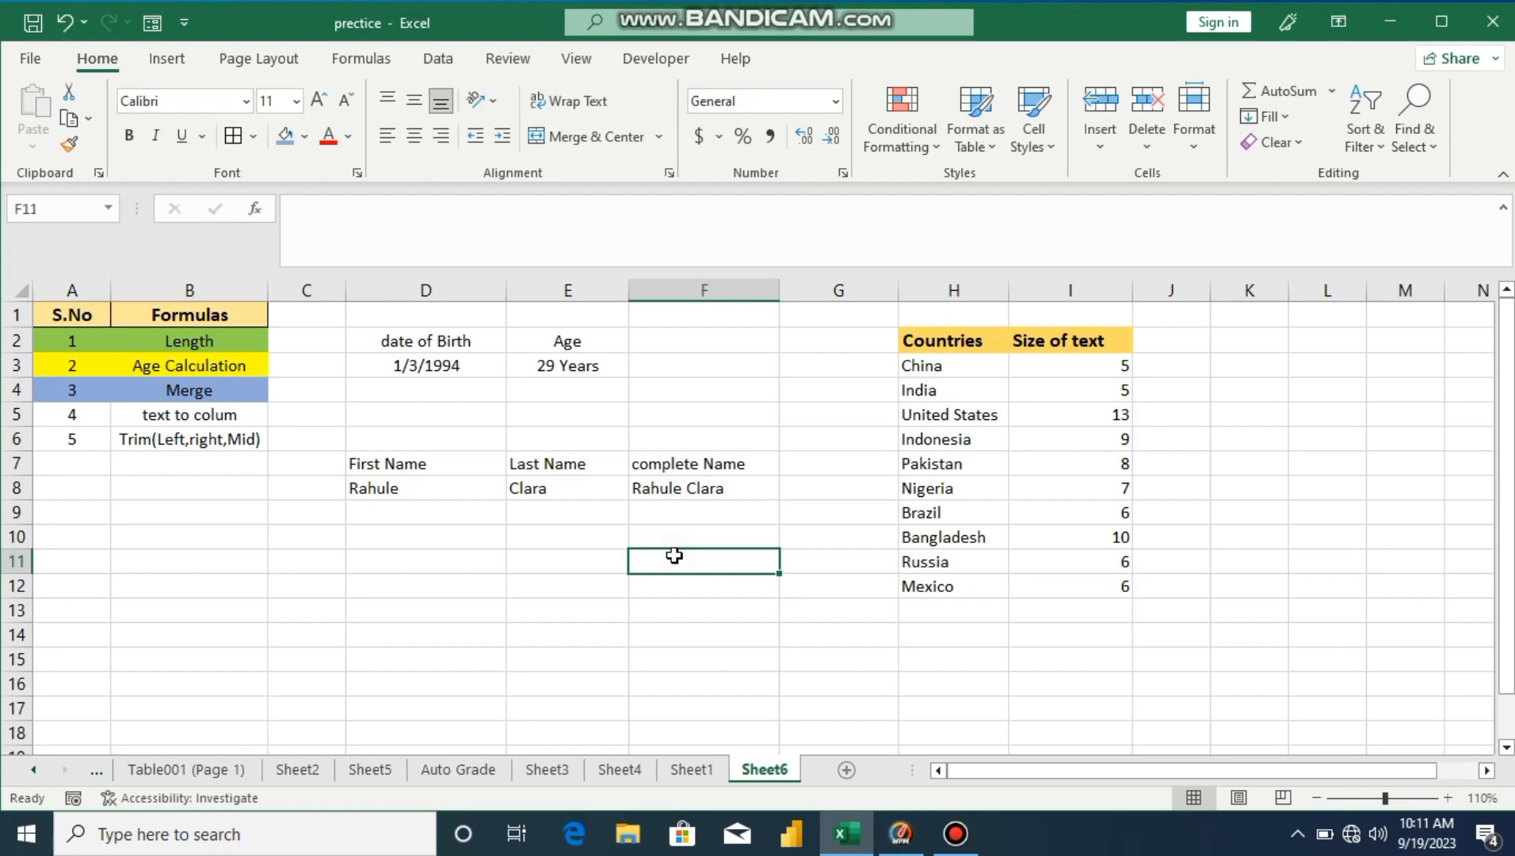
Step: Enter a second sample first name in D9 and last name in E9
left_click(416, 516)
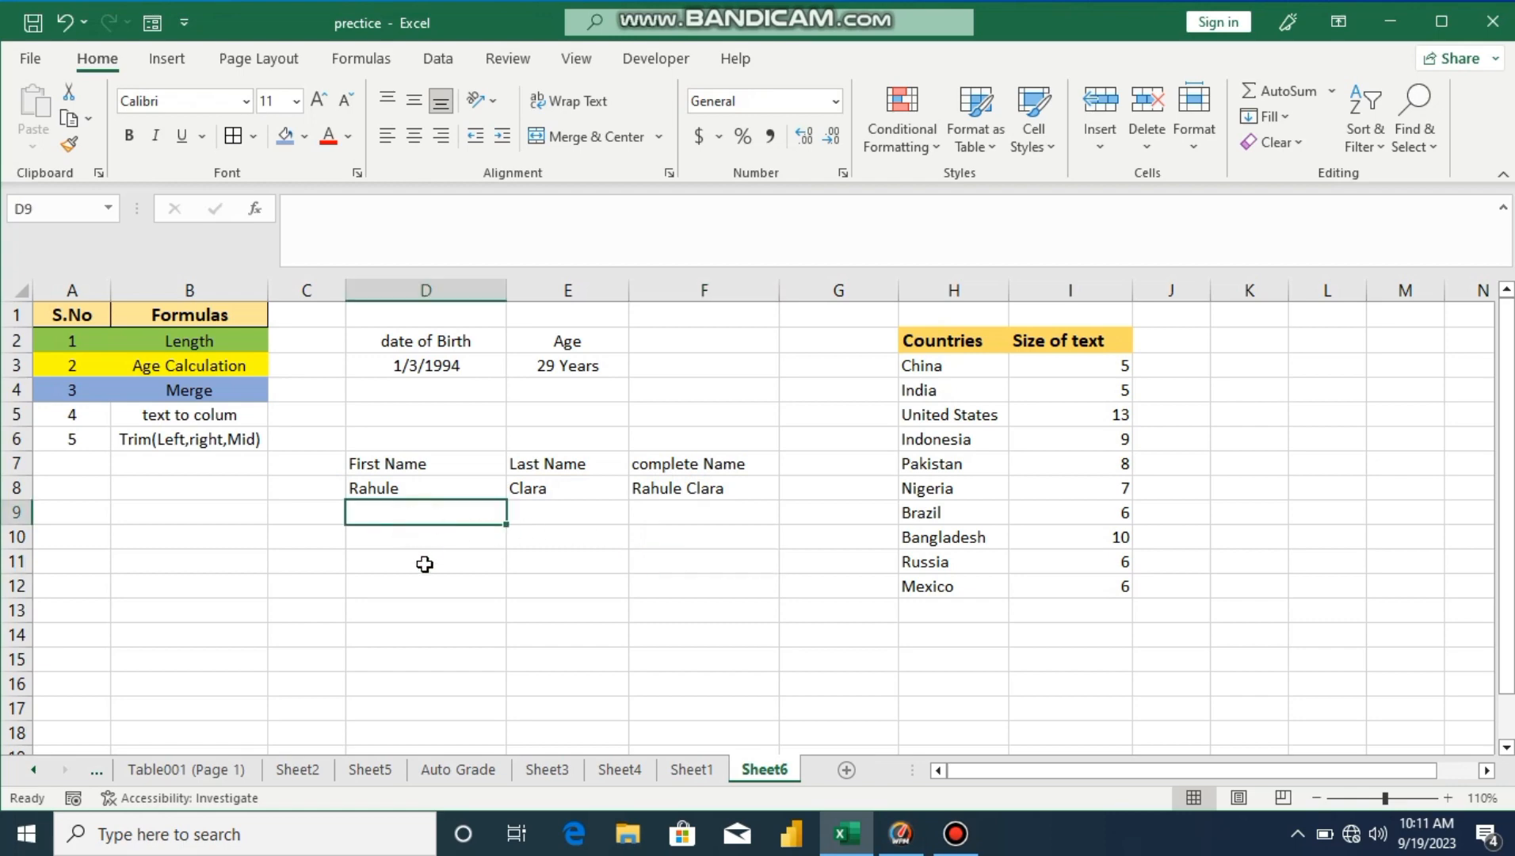
type("Rohi")
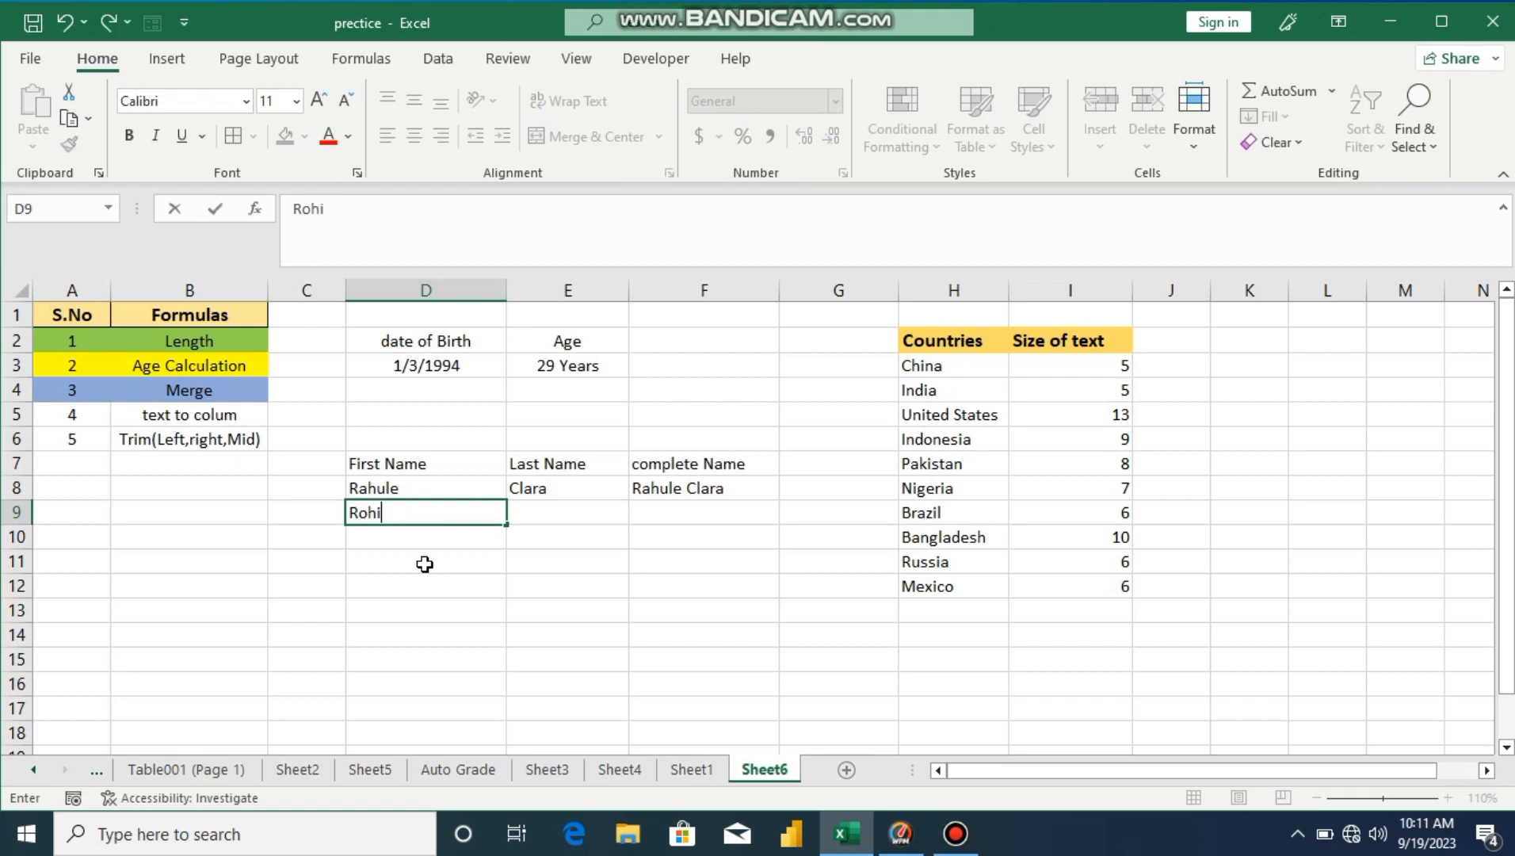
type("t")
left_click(531, 513)
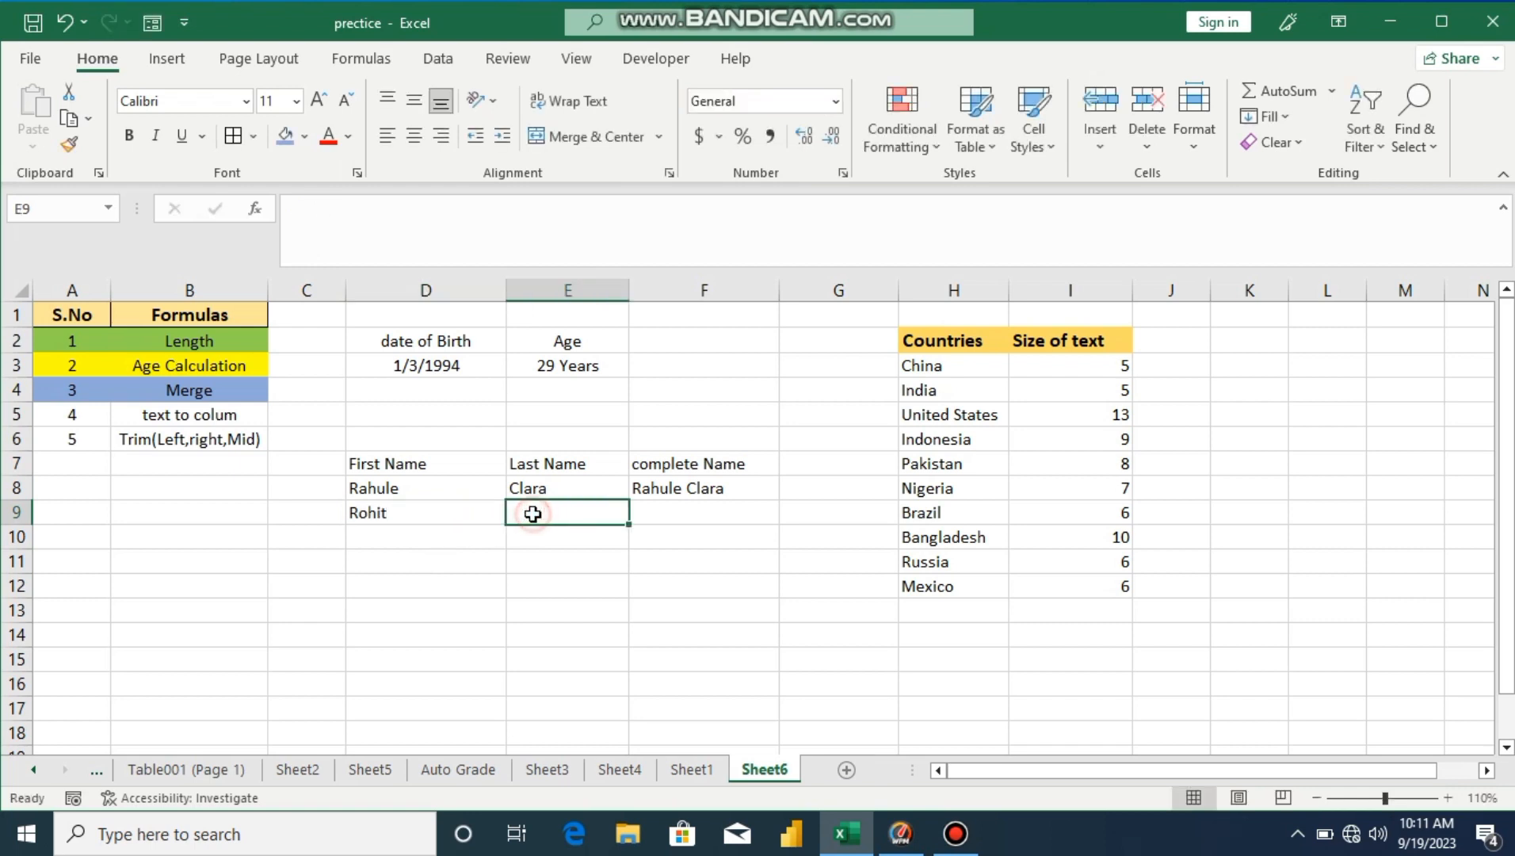
type("Sh")
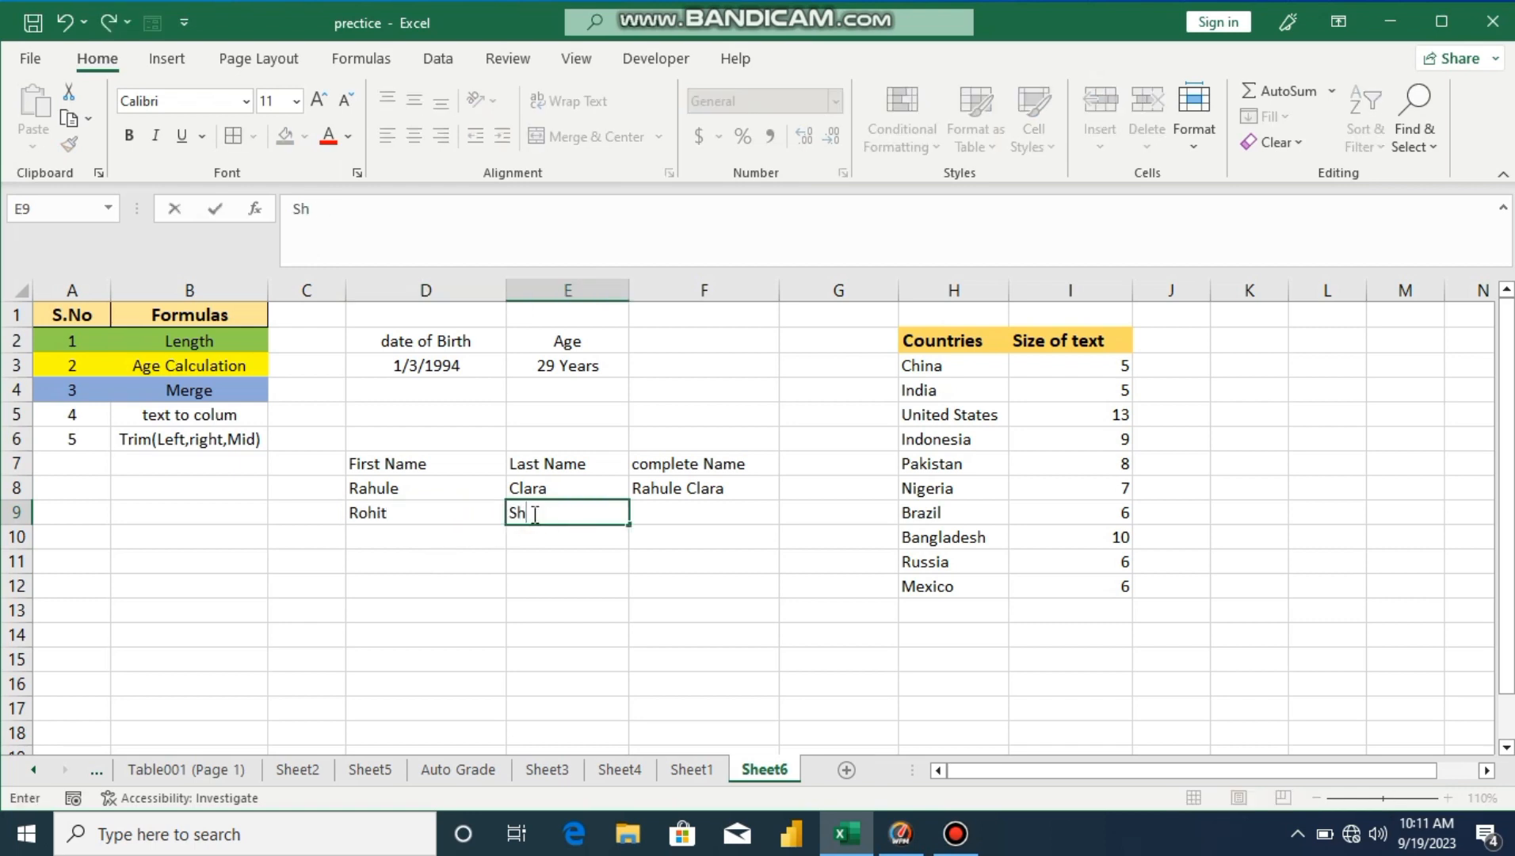
type("arma")
key("Return")
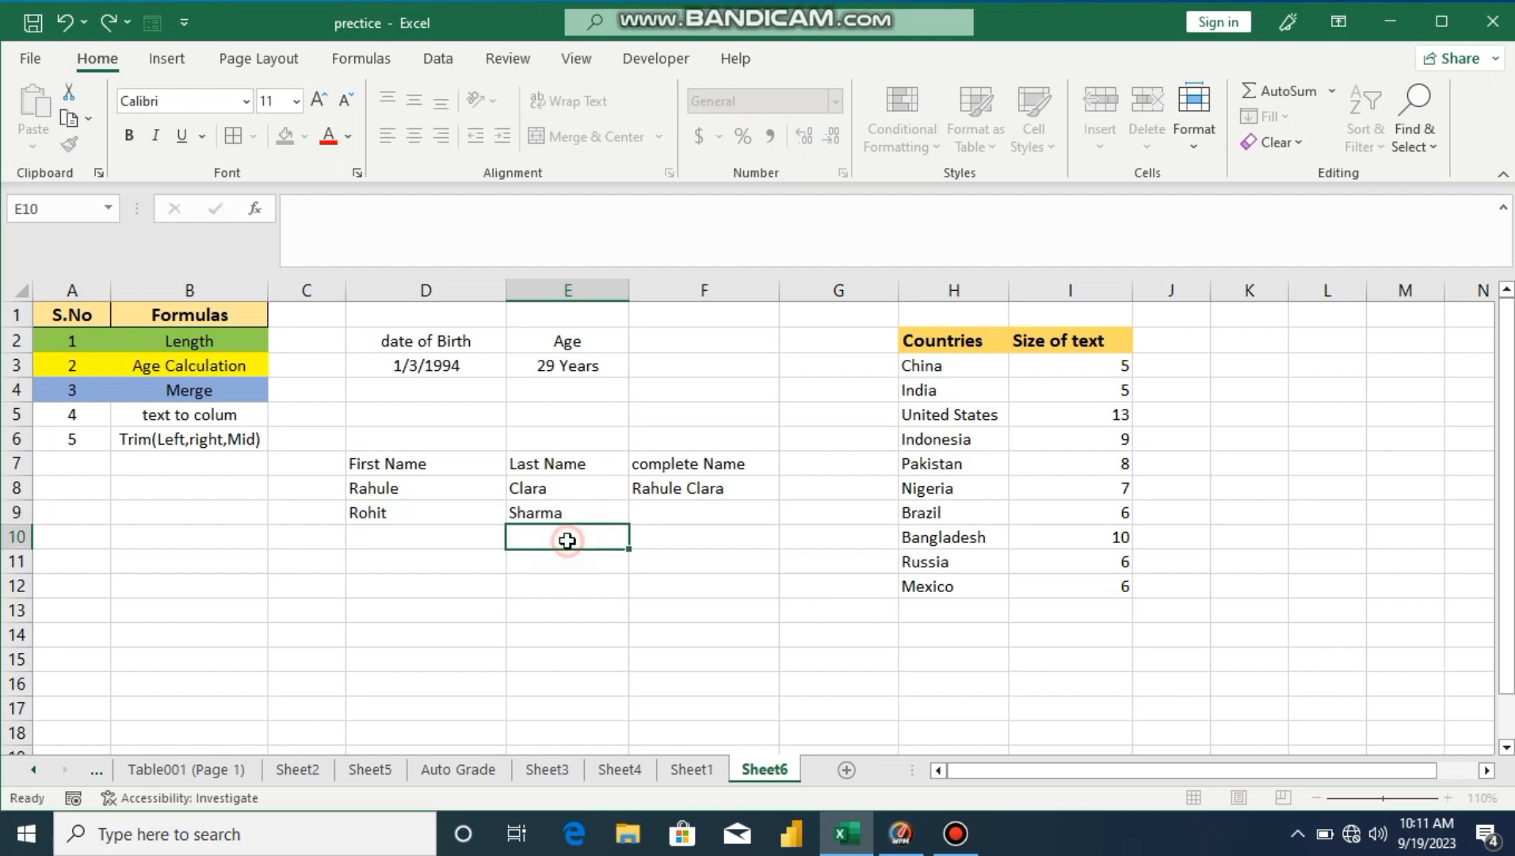
Step: Fill the complete-name CONCATENATE formula from F8 down to F9
left_click(660, 494)
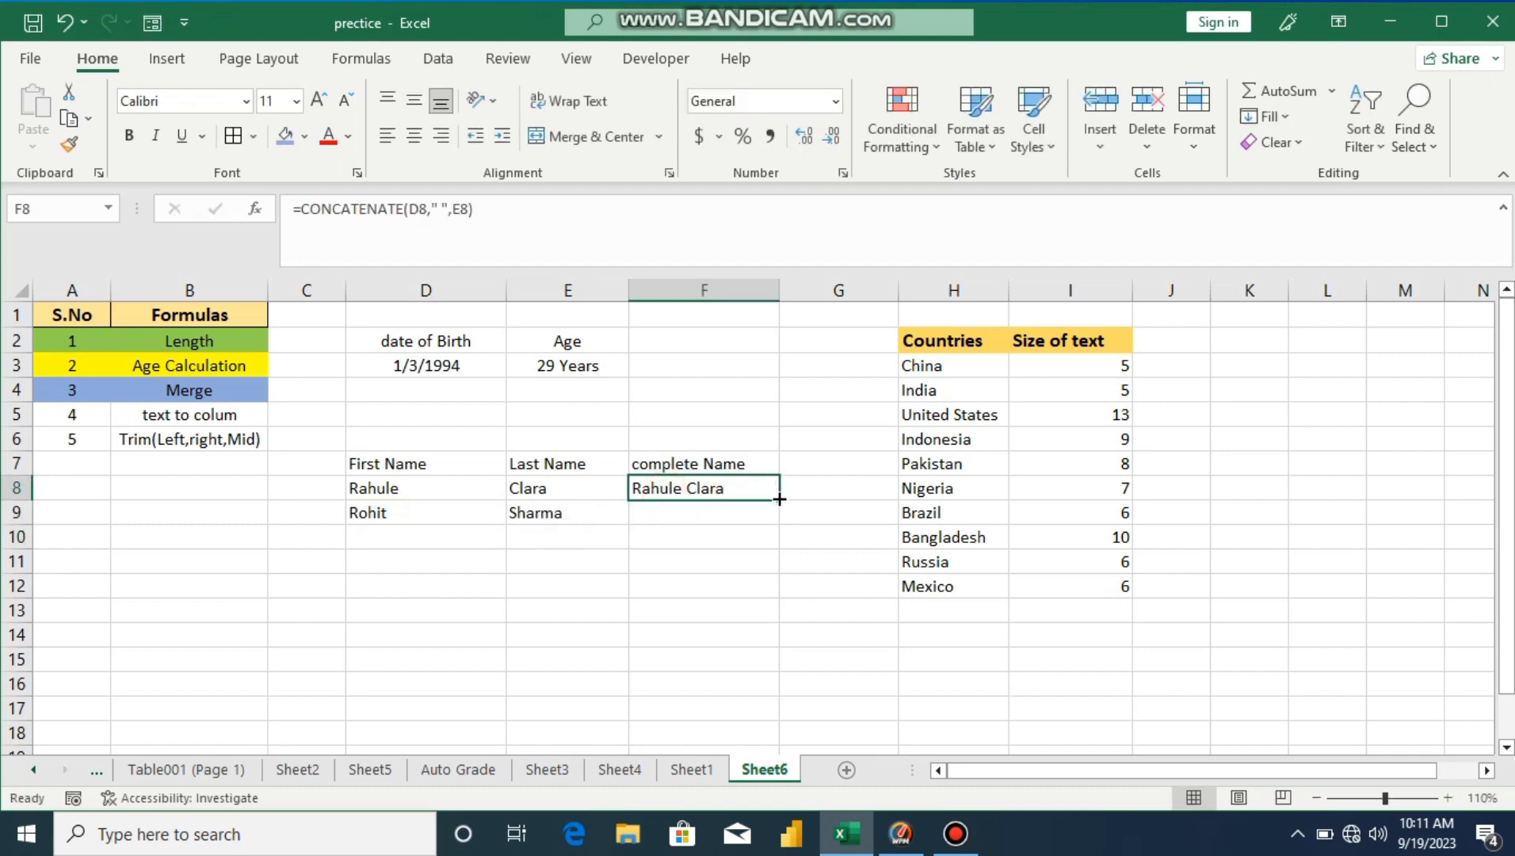
left_click_drag(778, 499, 777, 518)
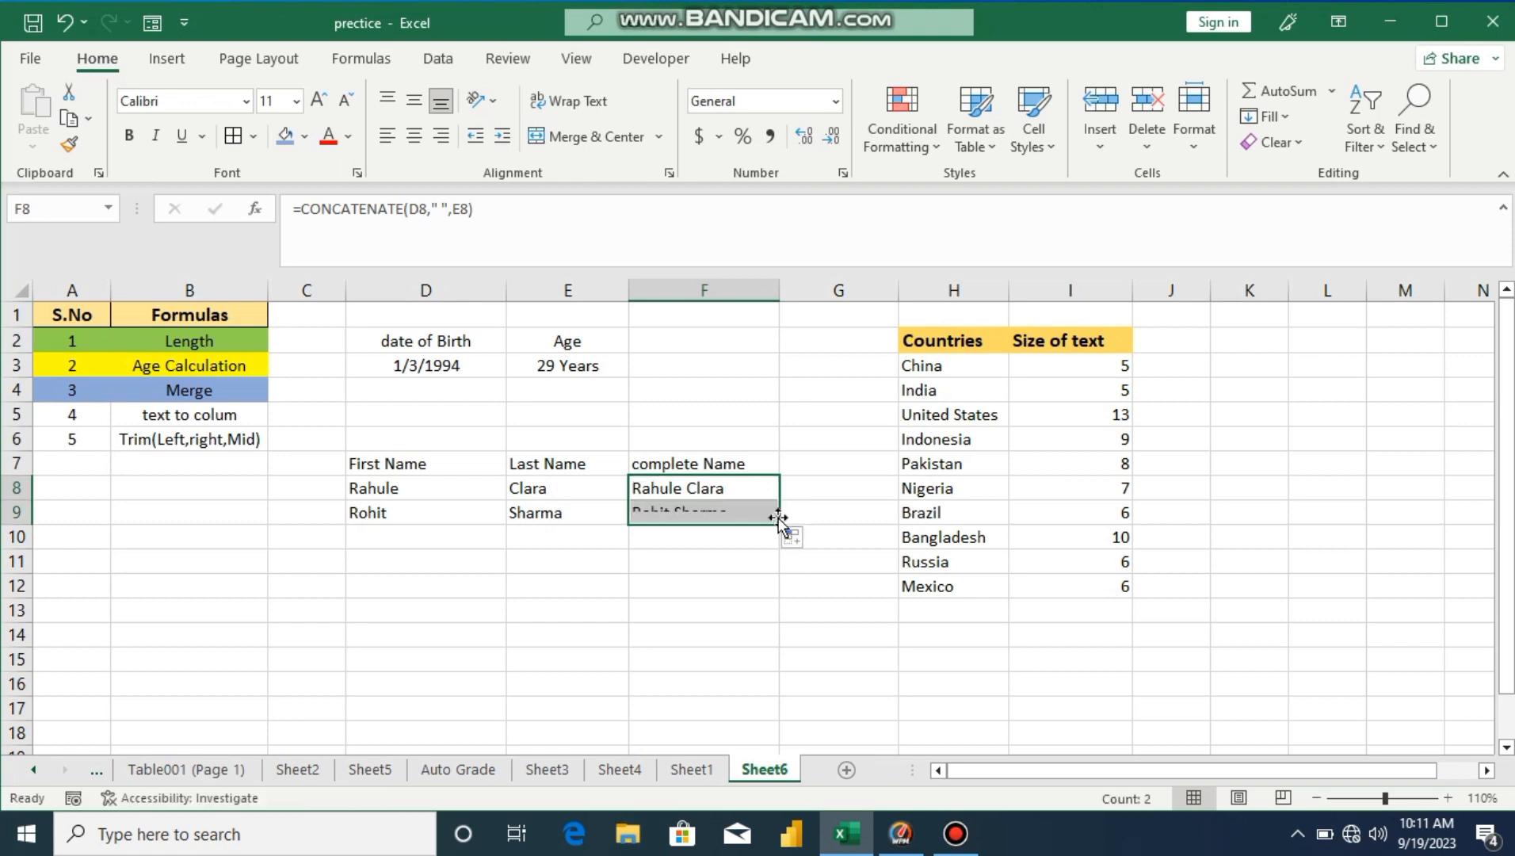
left_click(768, 566)
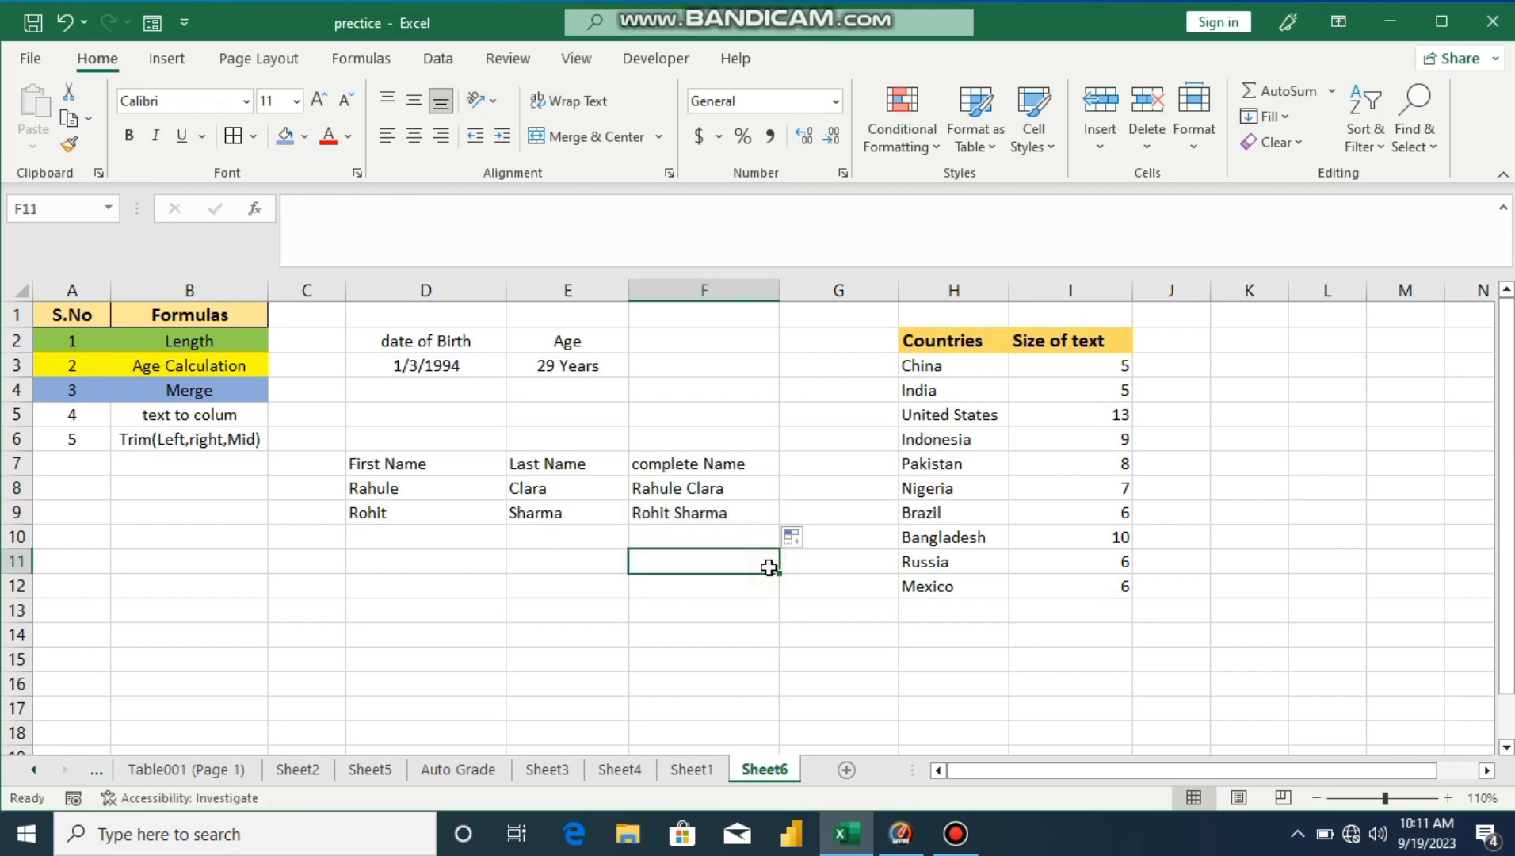
Step: Give the 'text to colum' entry in A5:B5 a blue-grey fill
left_click(70, 414)
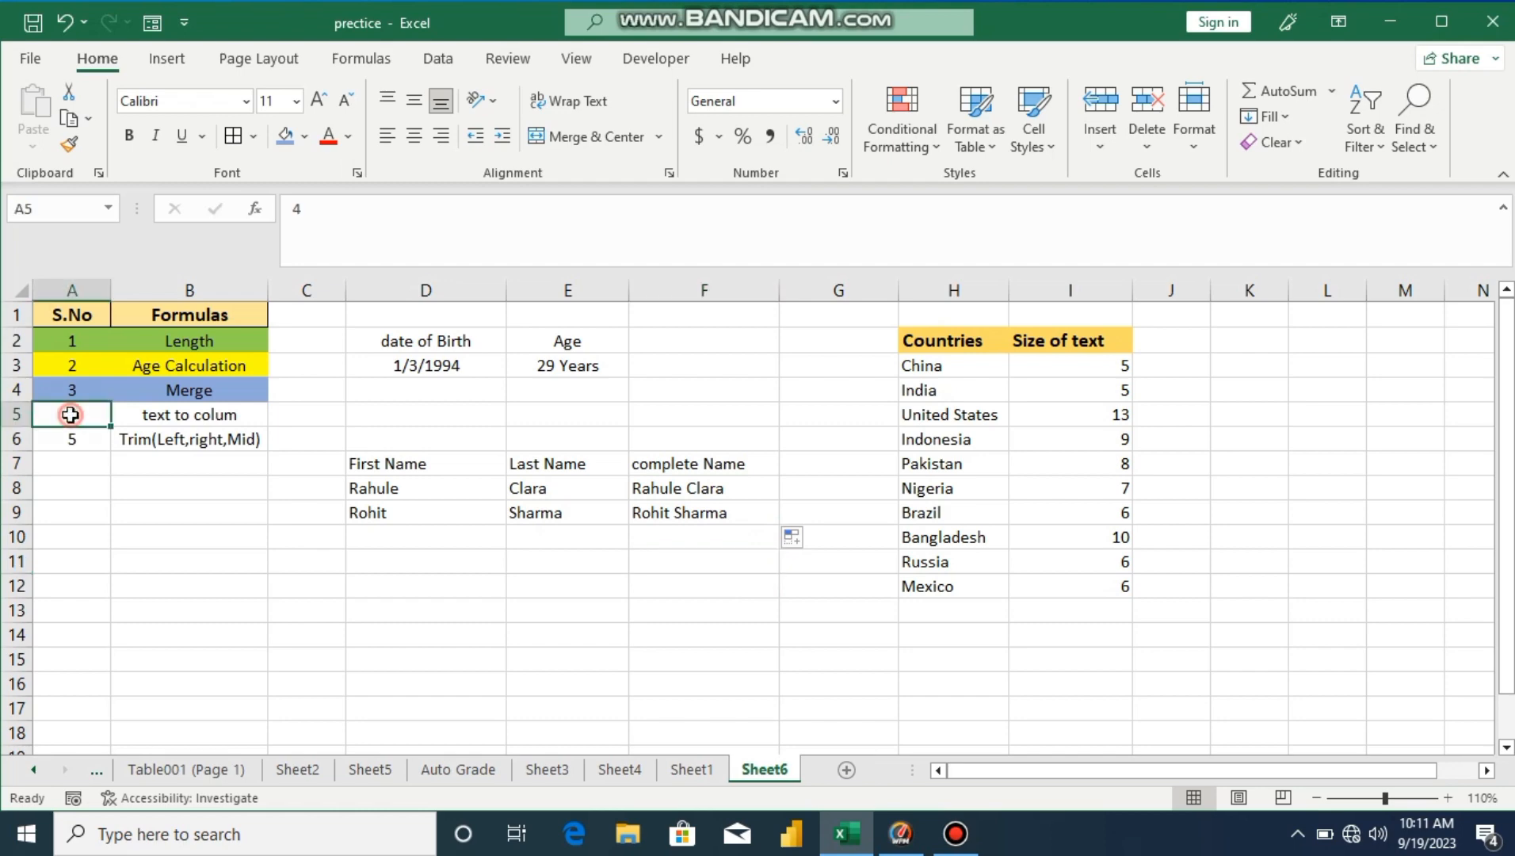
left_click_drag(70, 414, 223, 406)
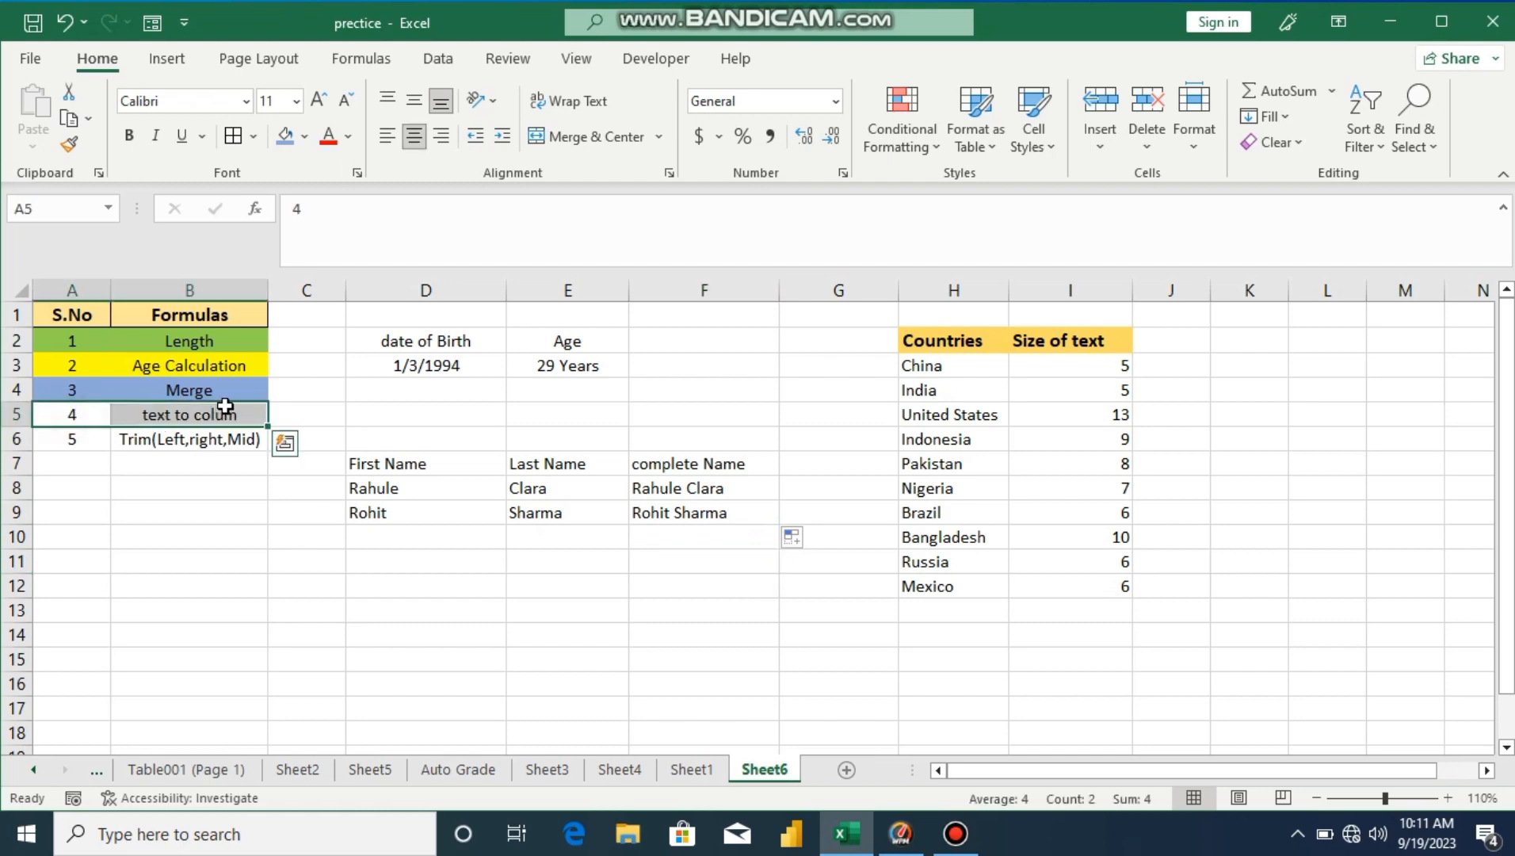
left_click(305, 136)
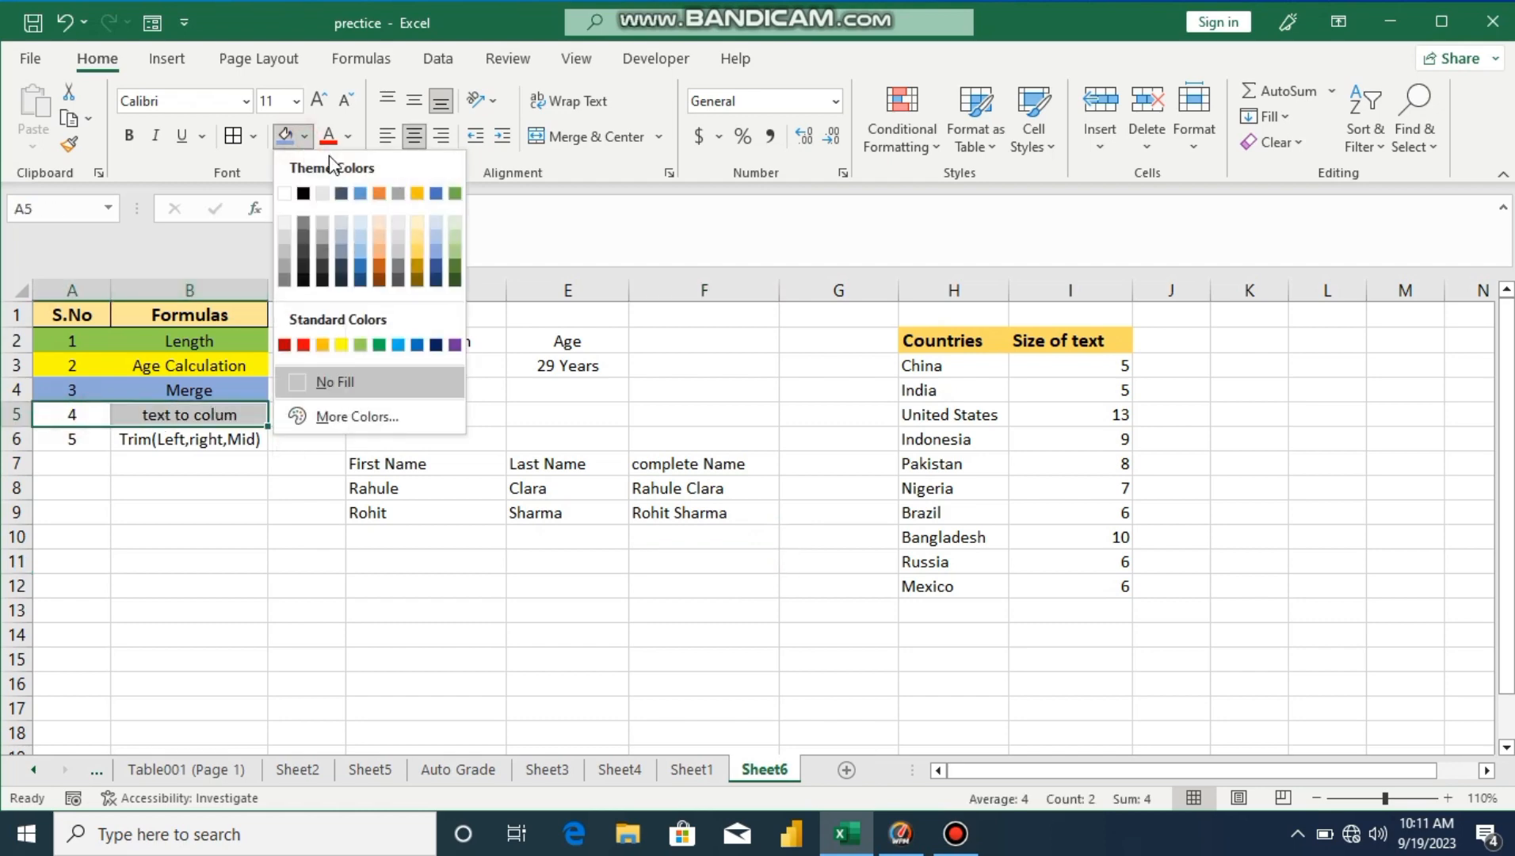
left_click(347, 236)
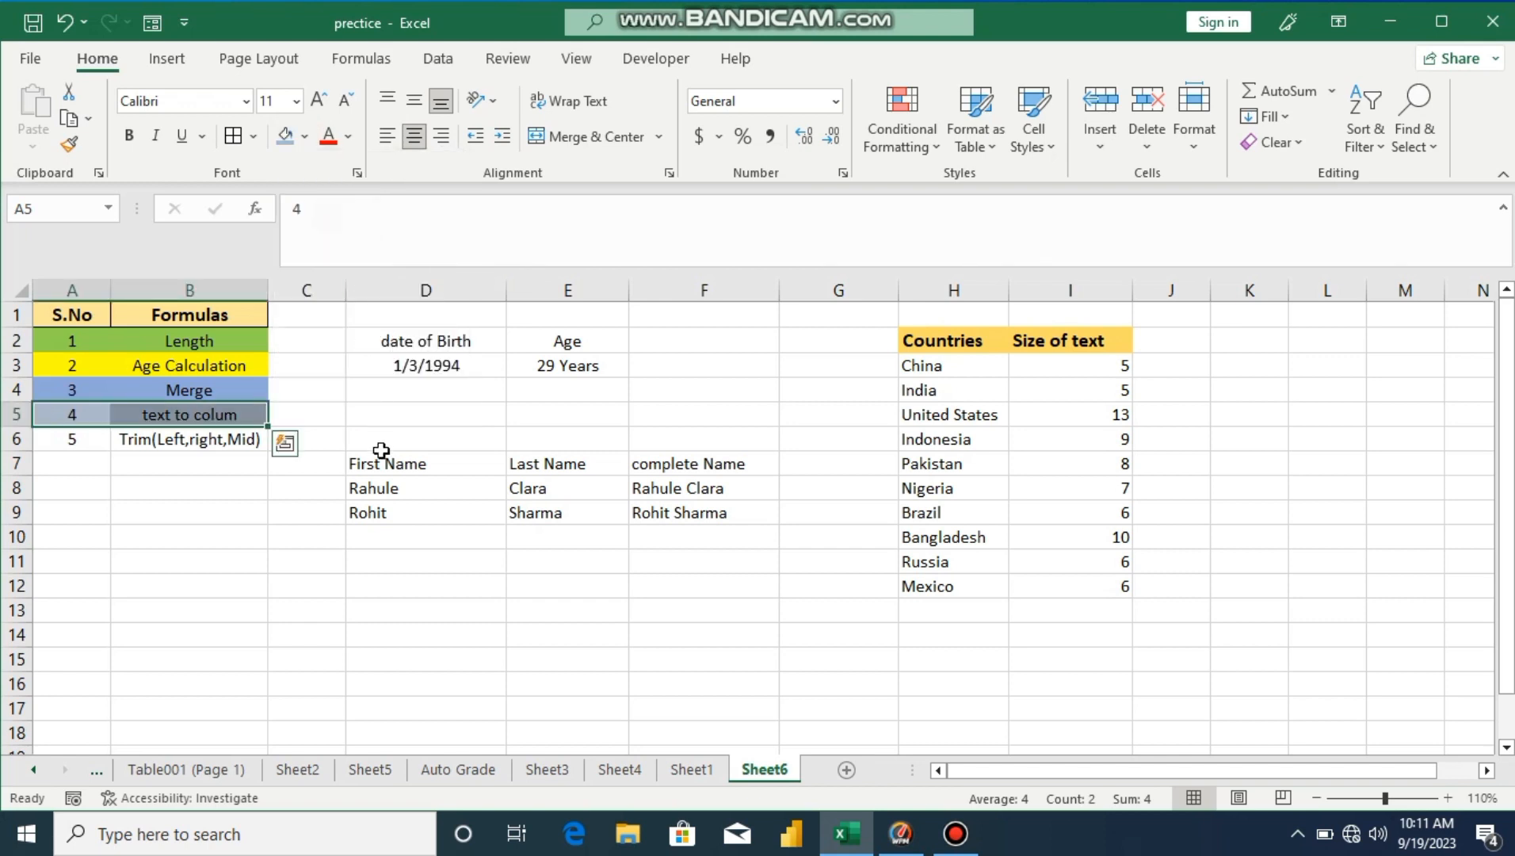
left_click(401, 602)
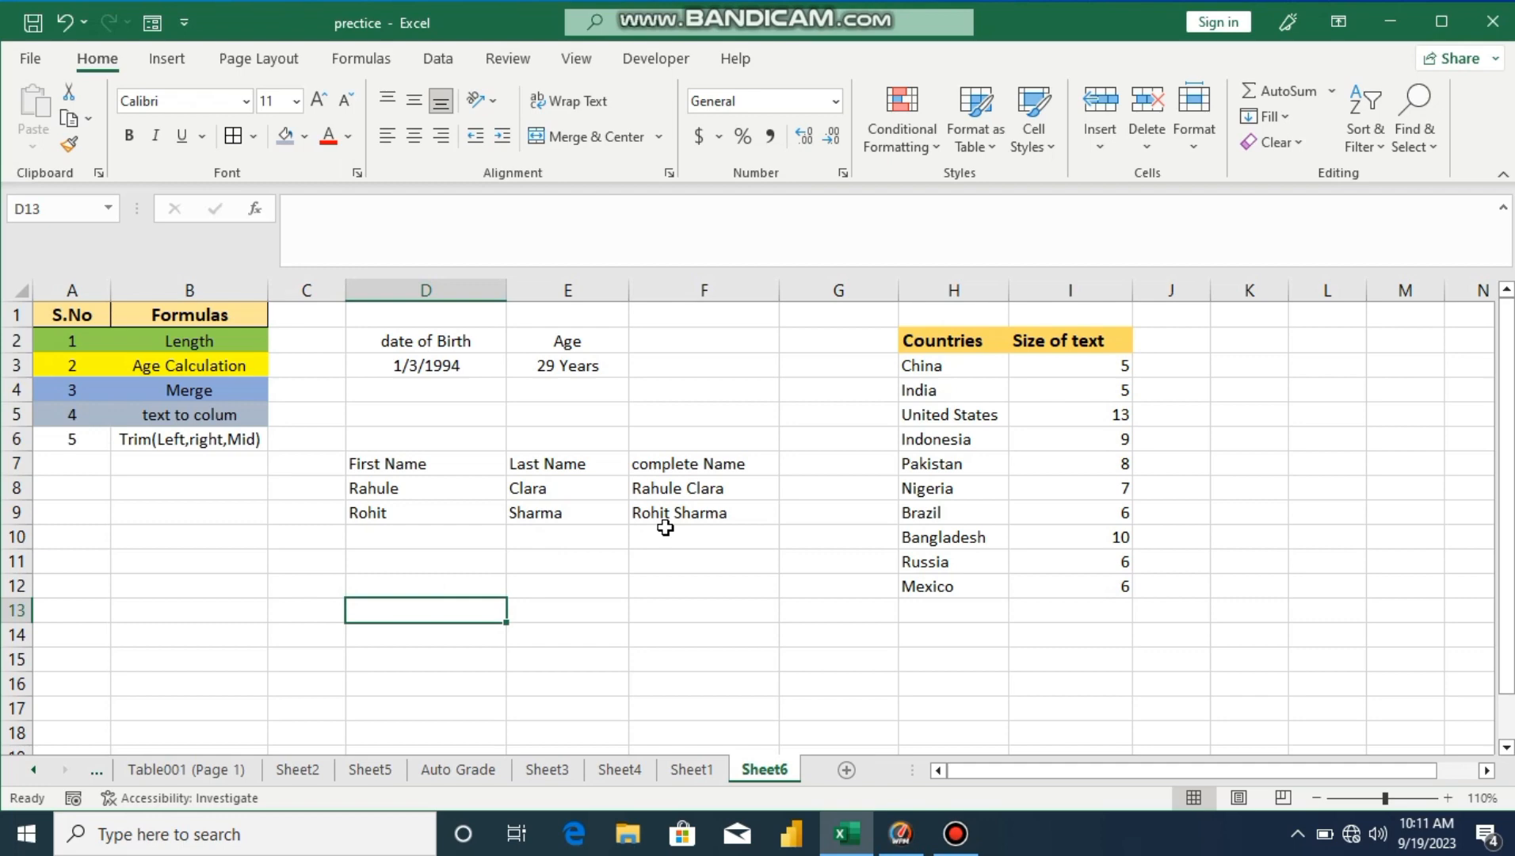
left_click(425, 590)
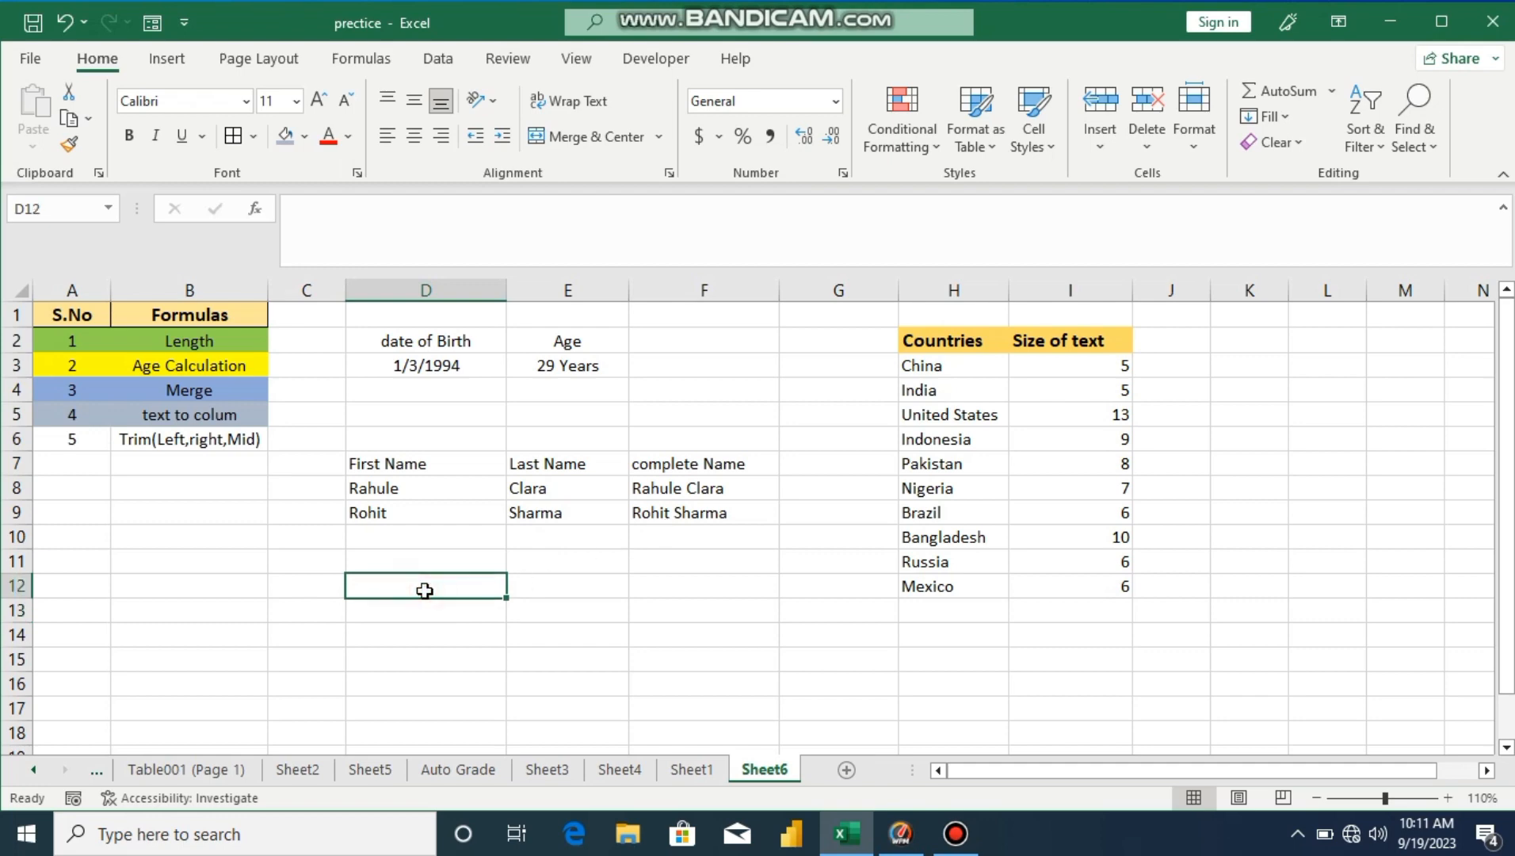
Step: Type a sample full name in D12 and another in D13, fixing a typo
type("Rohi")
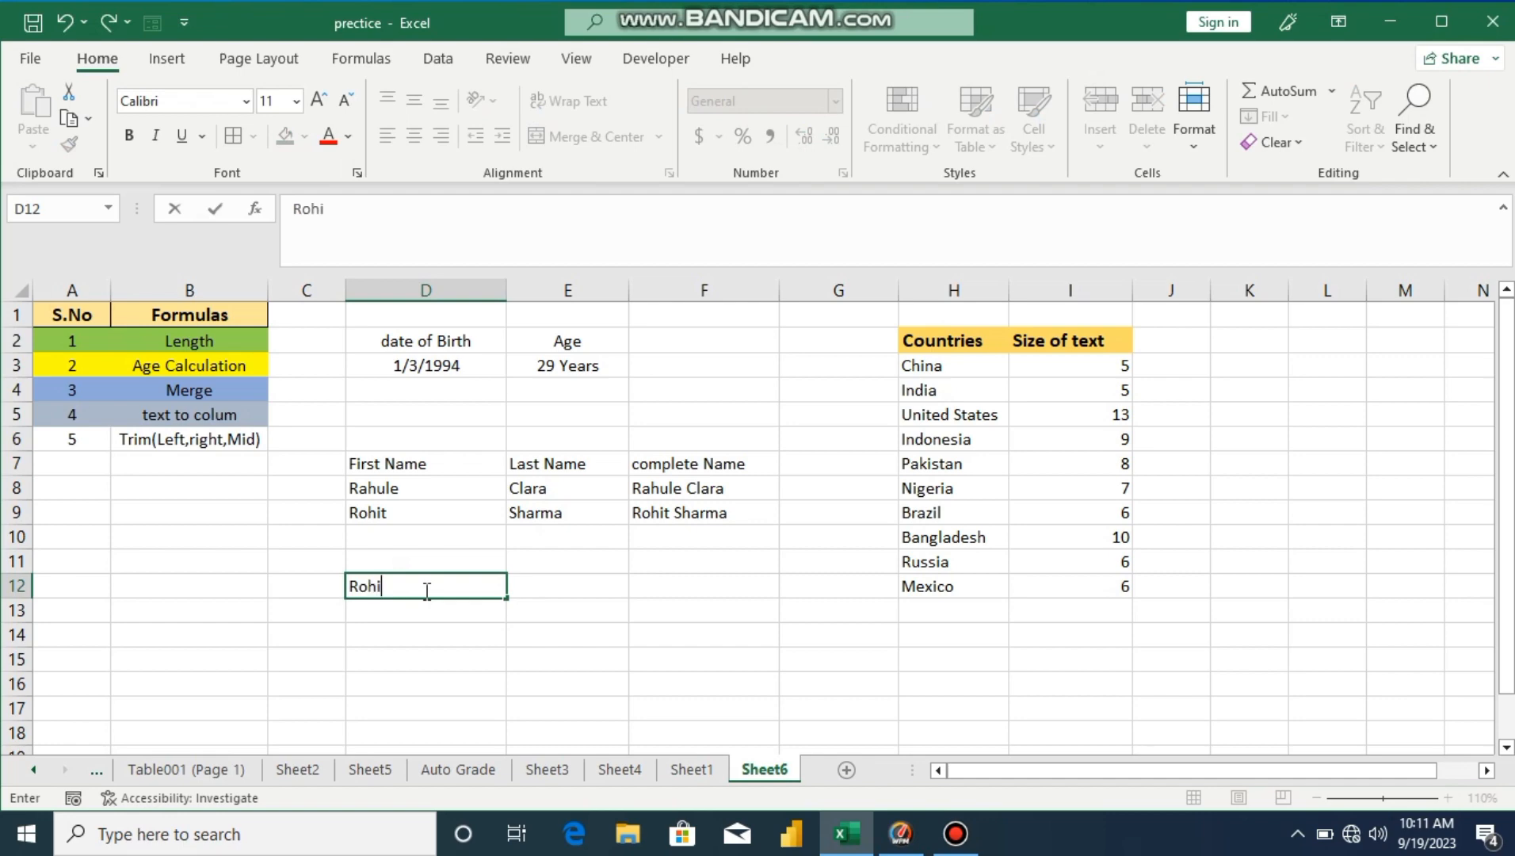
type("t sharma")
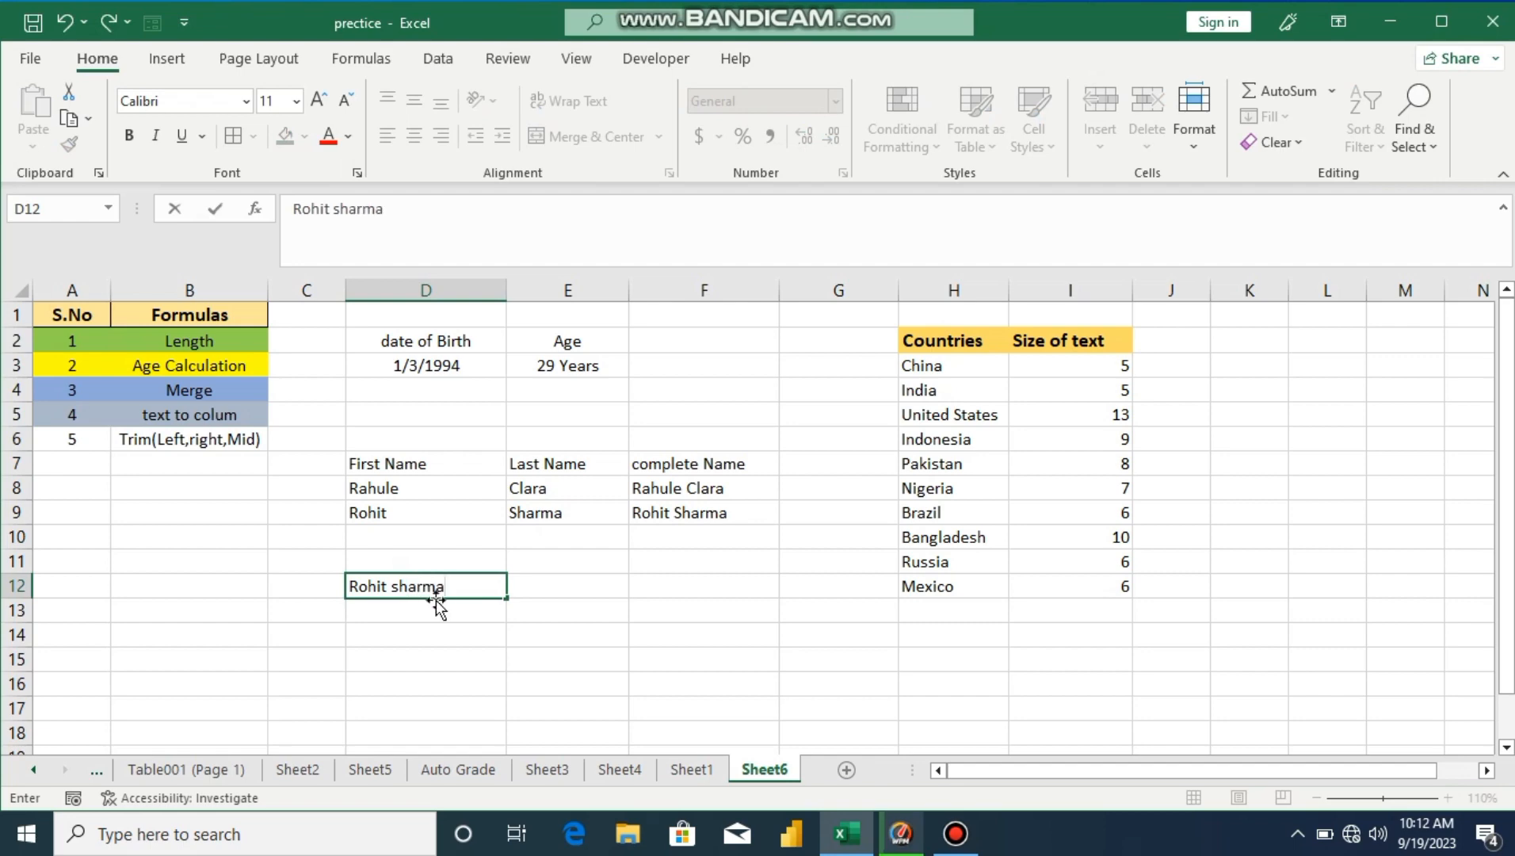
left_click(453, 608)
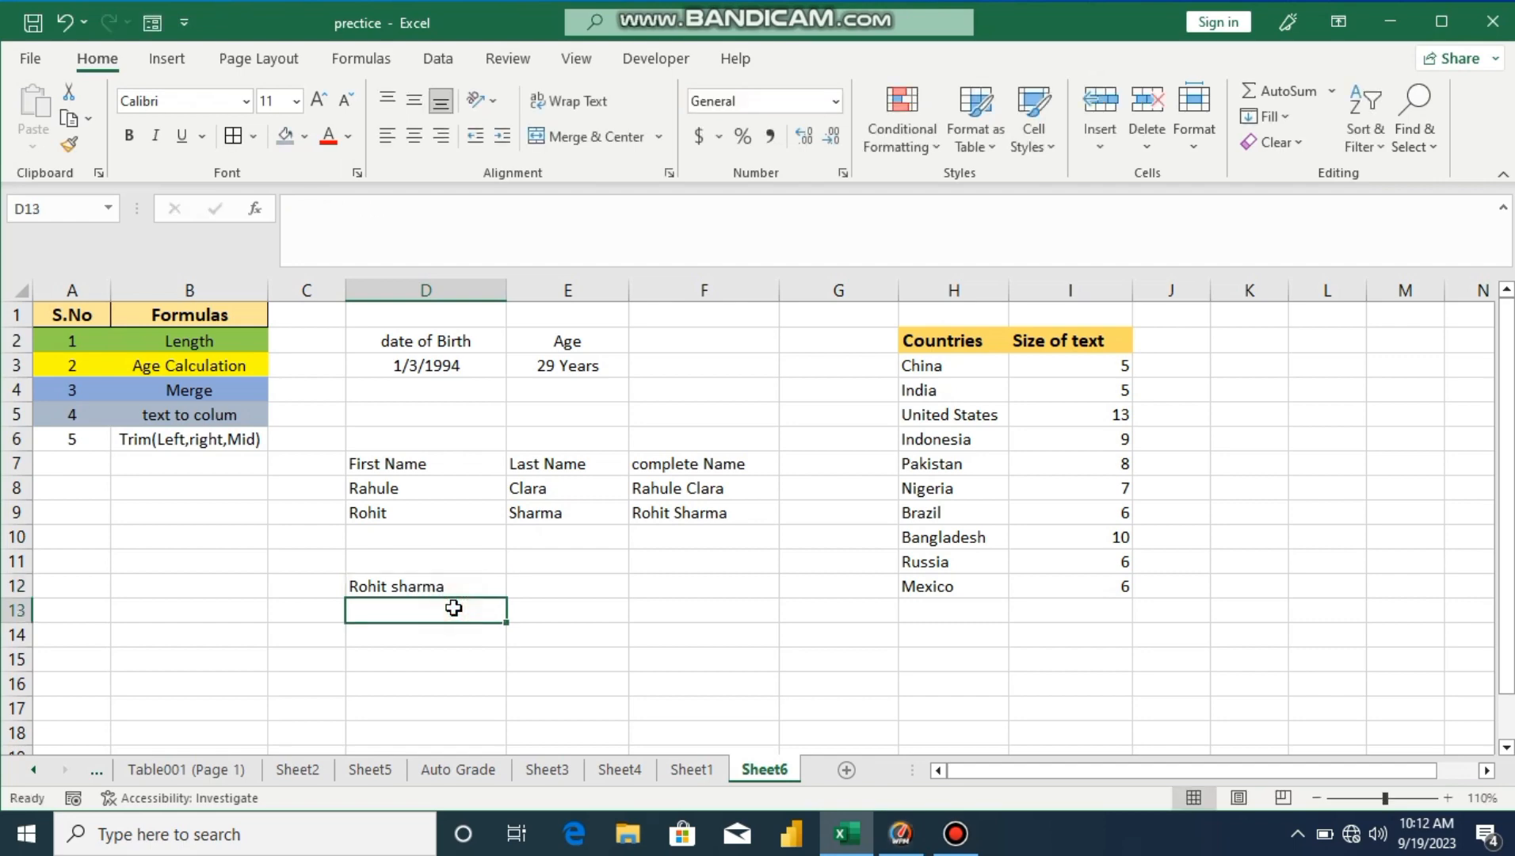
type("Vi")
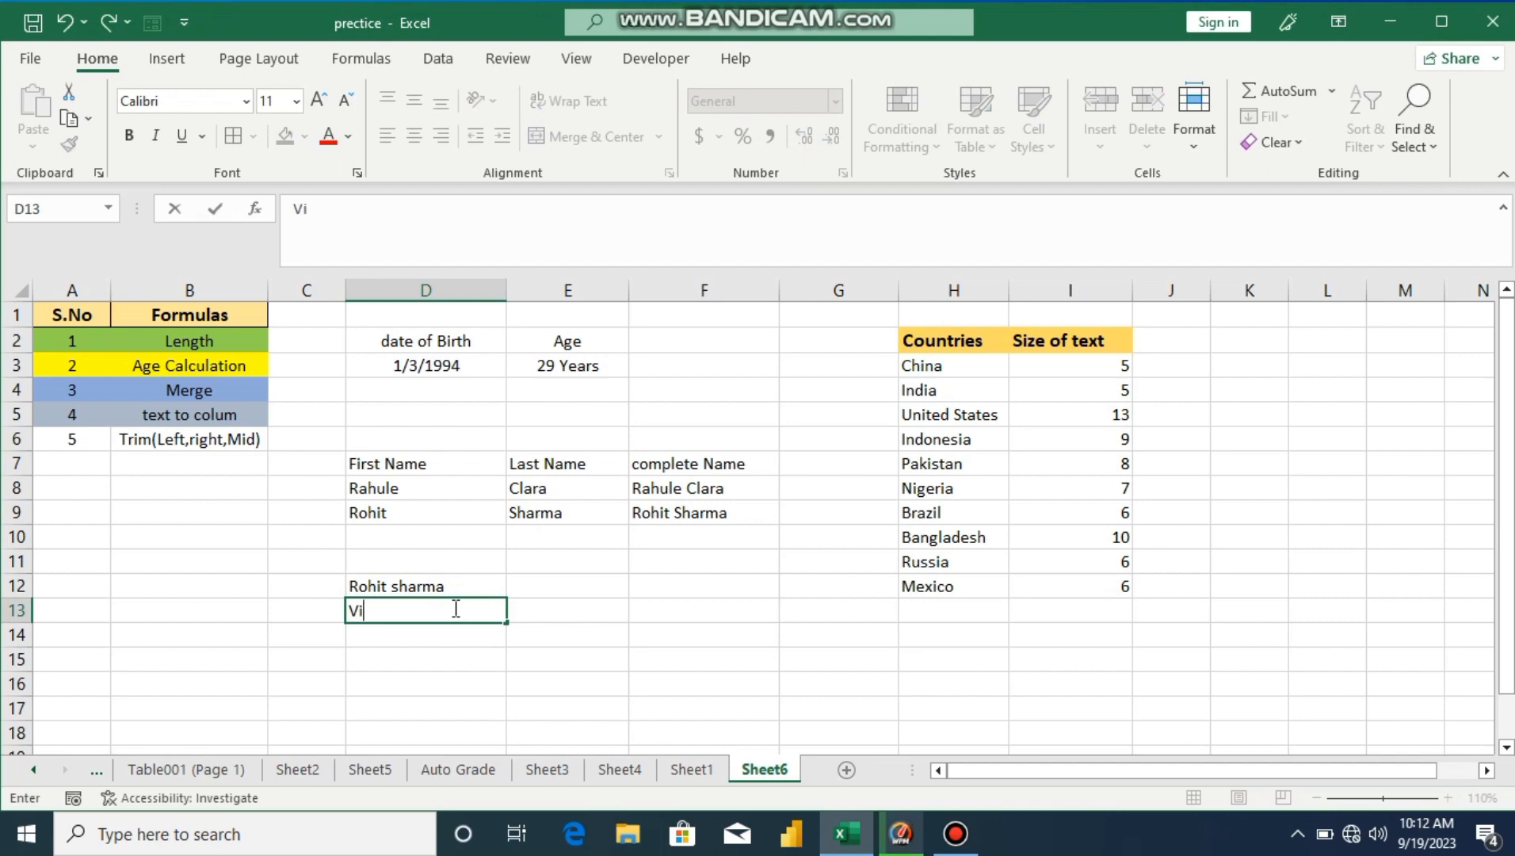
type("rat ")
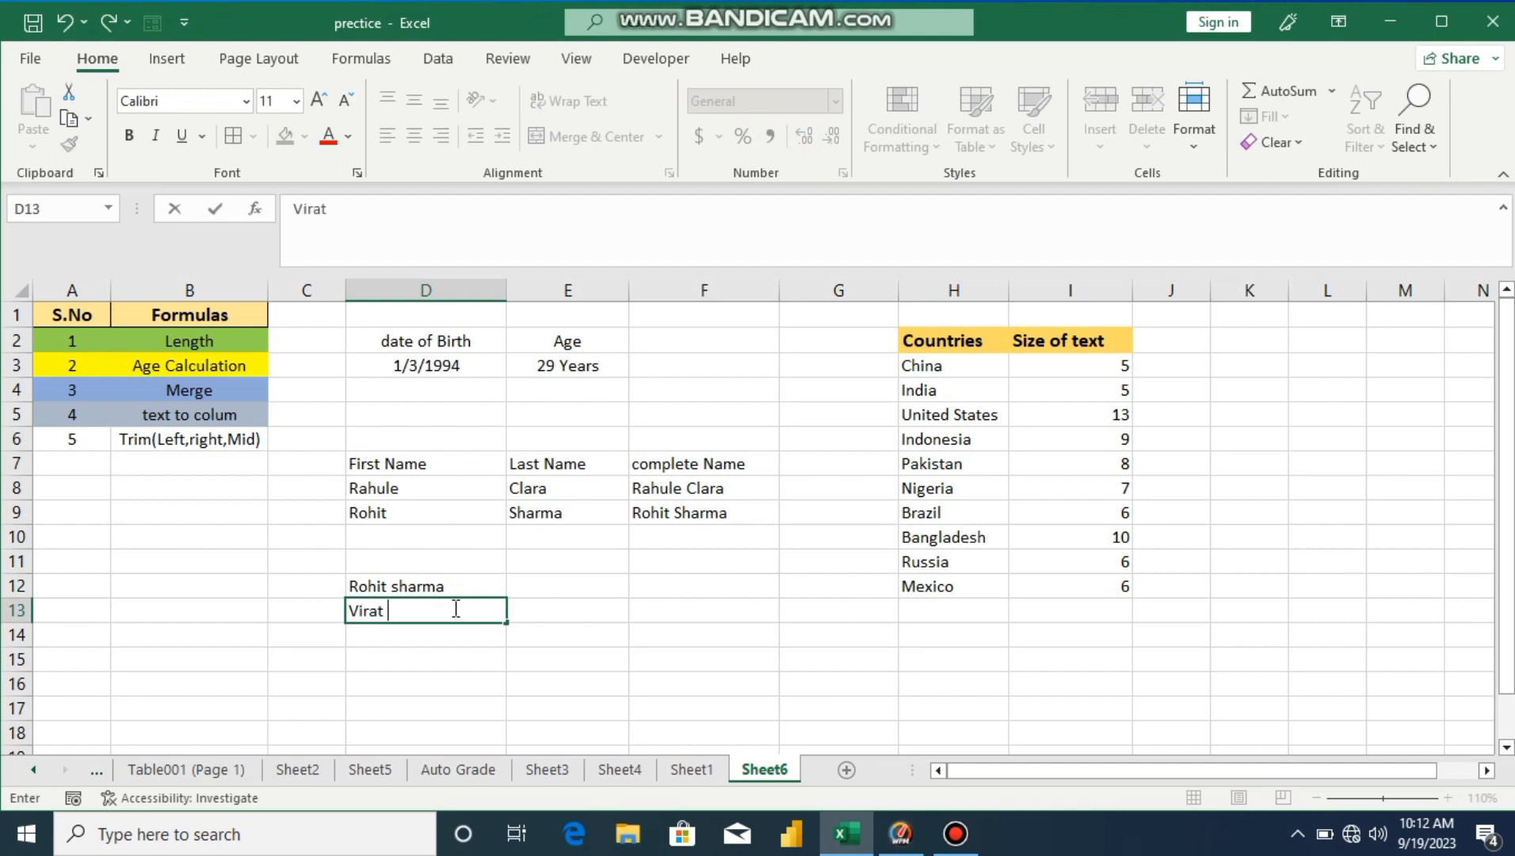
type("Kohli")
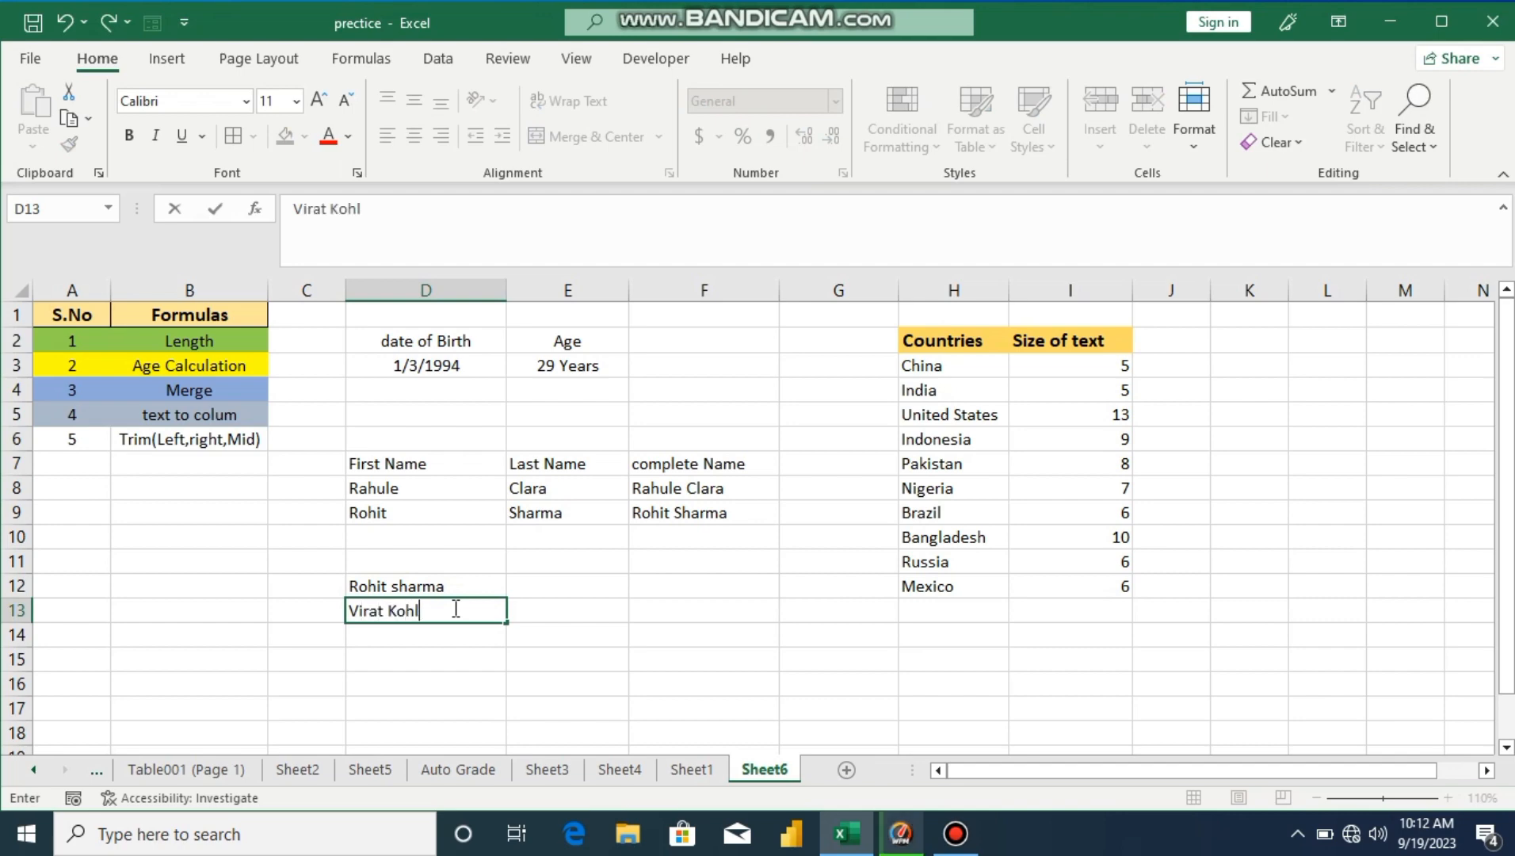
left_click(457, 635)
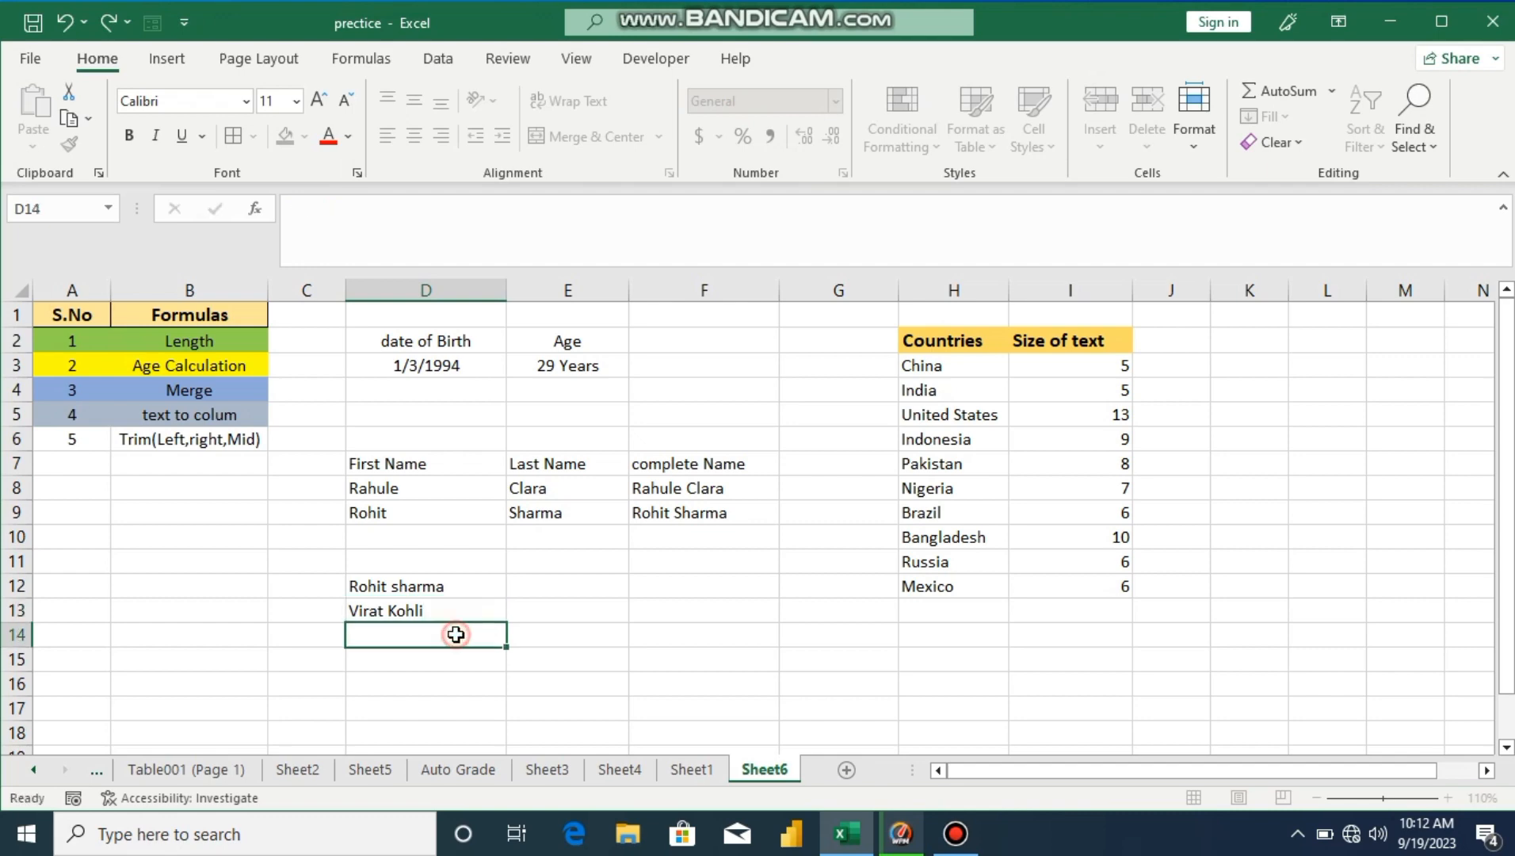
left_click(533, 588)
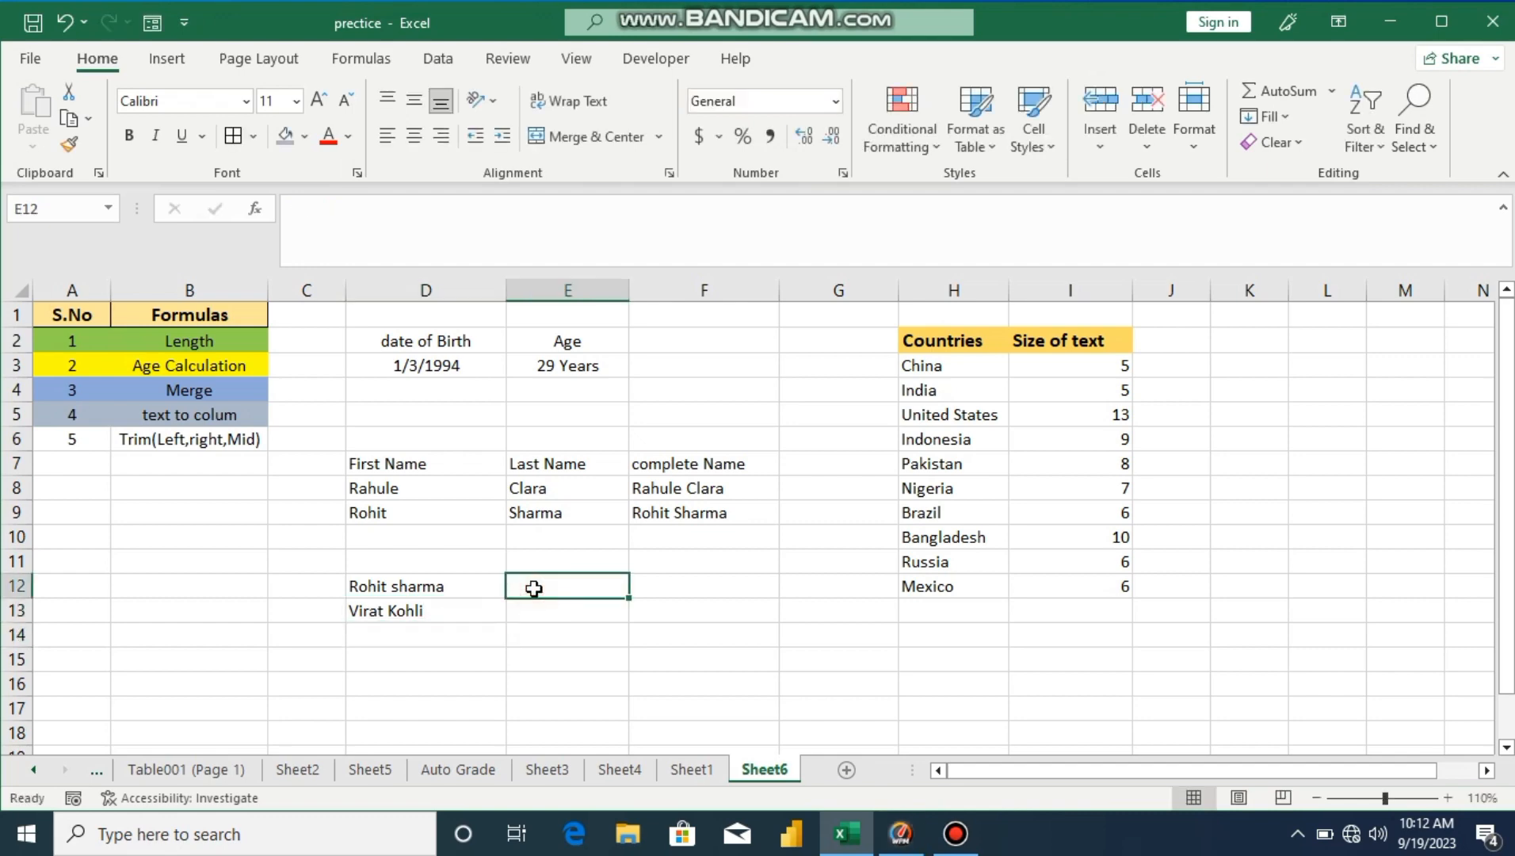
left_click(449, 587)
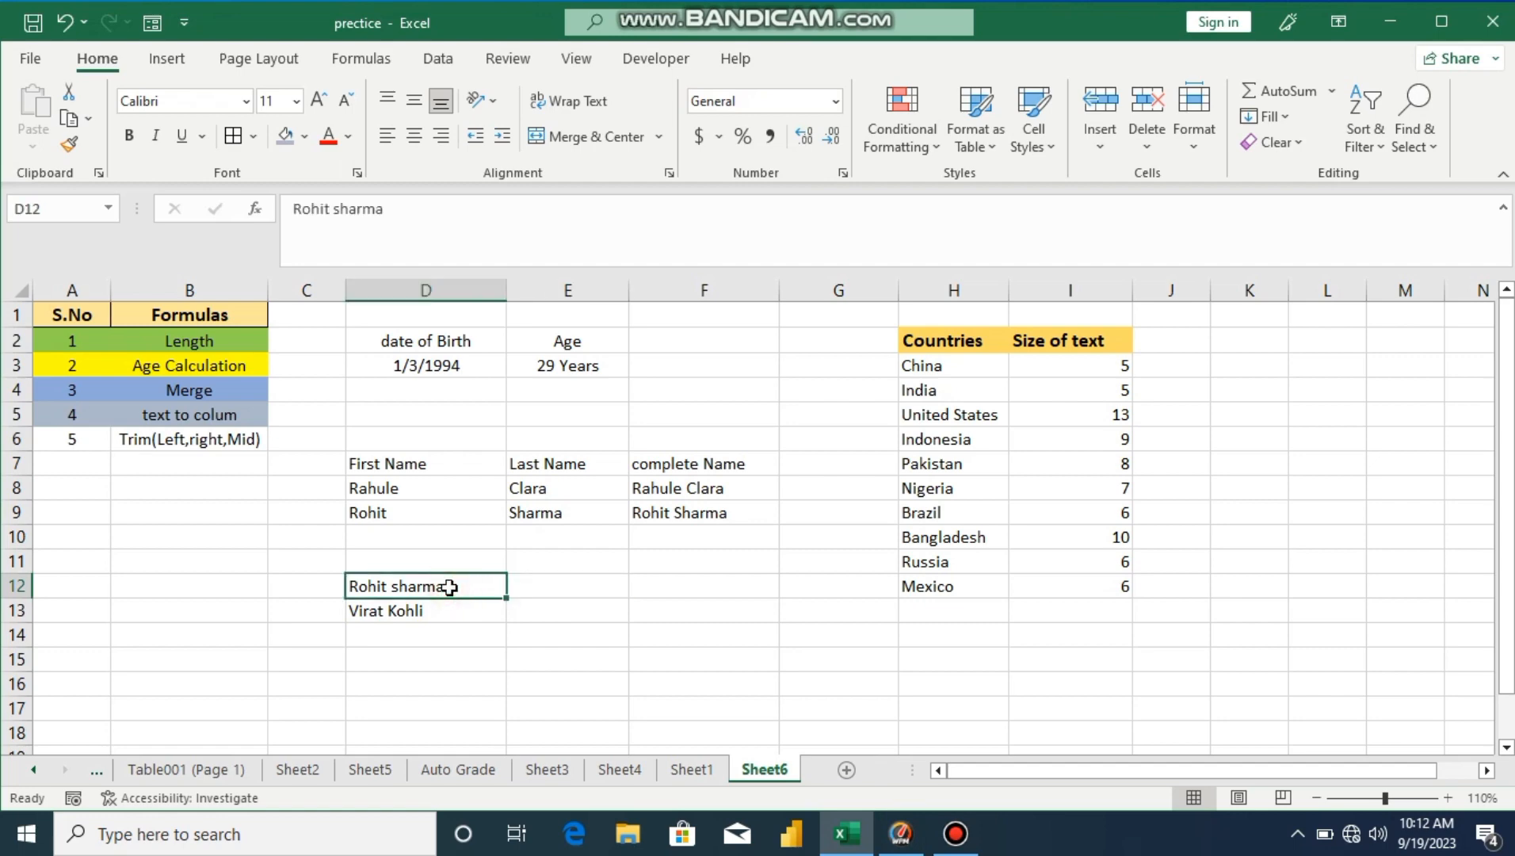
Step: Split the D12 full name at the space with Text to Columns, Space delimiter only
left_click(441, 59)
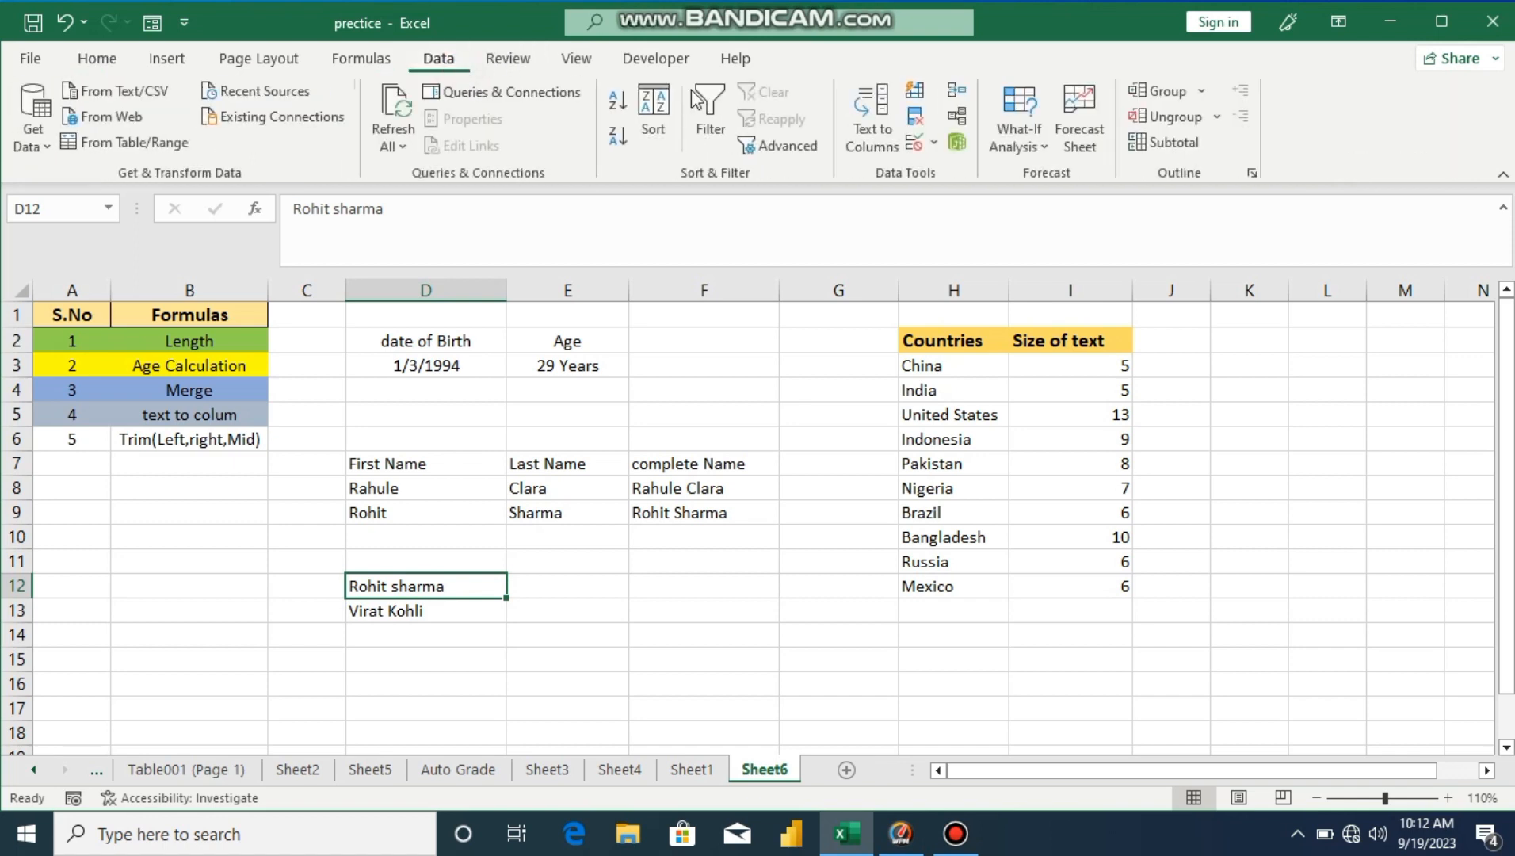
left_click(882, 111)
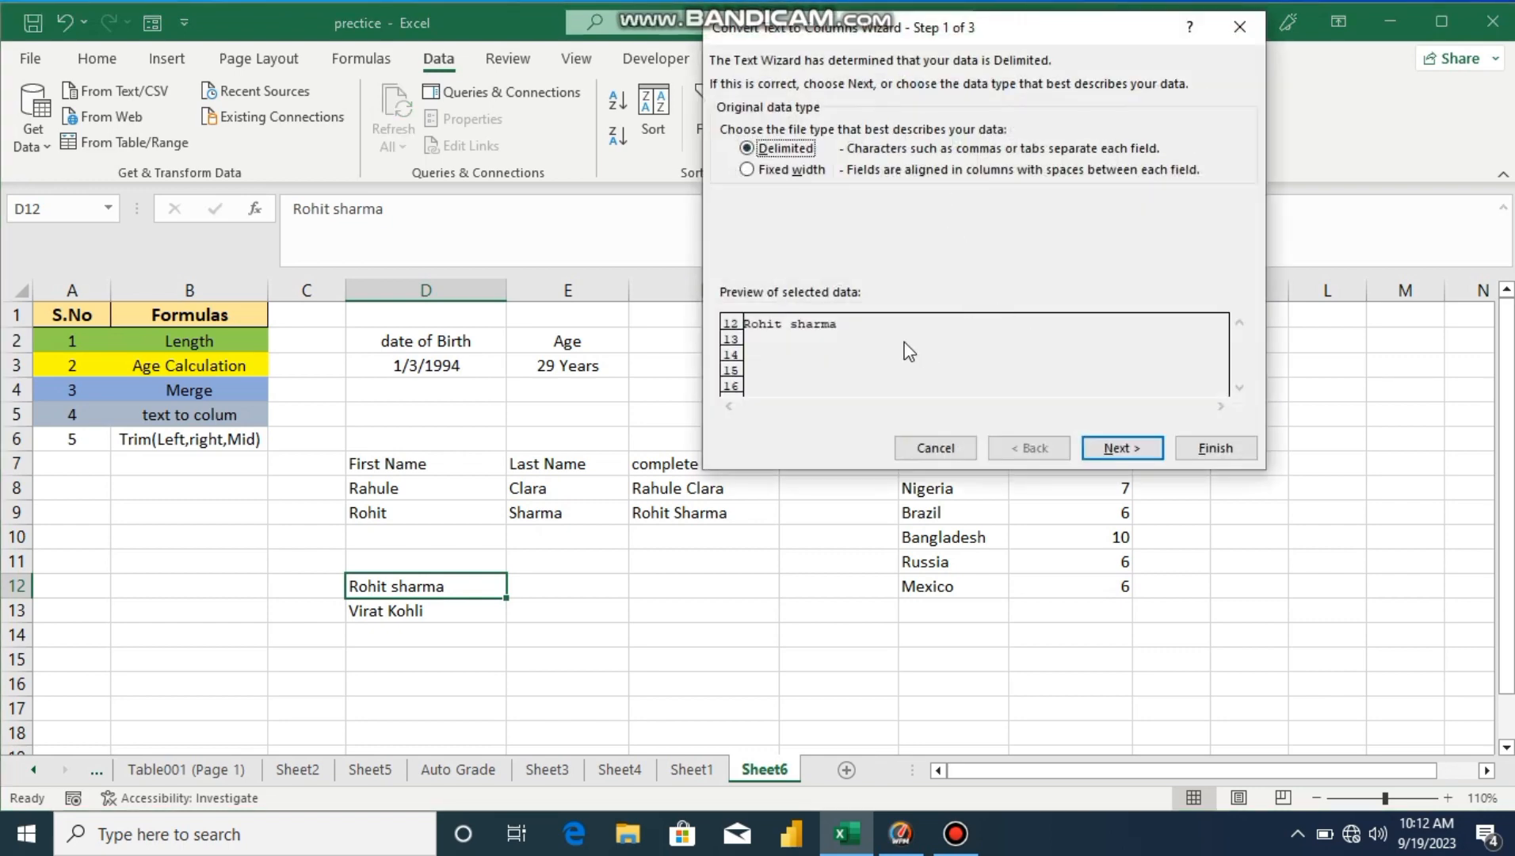
left_click(1118, 448)
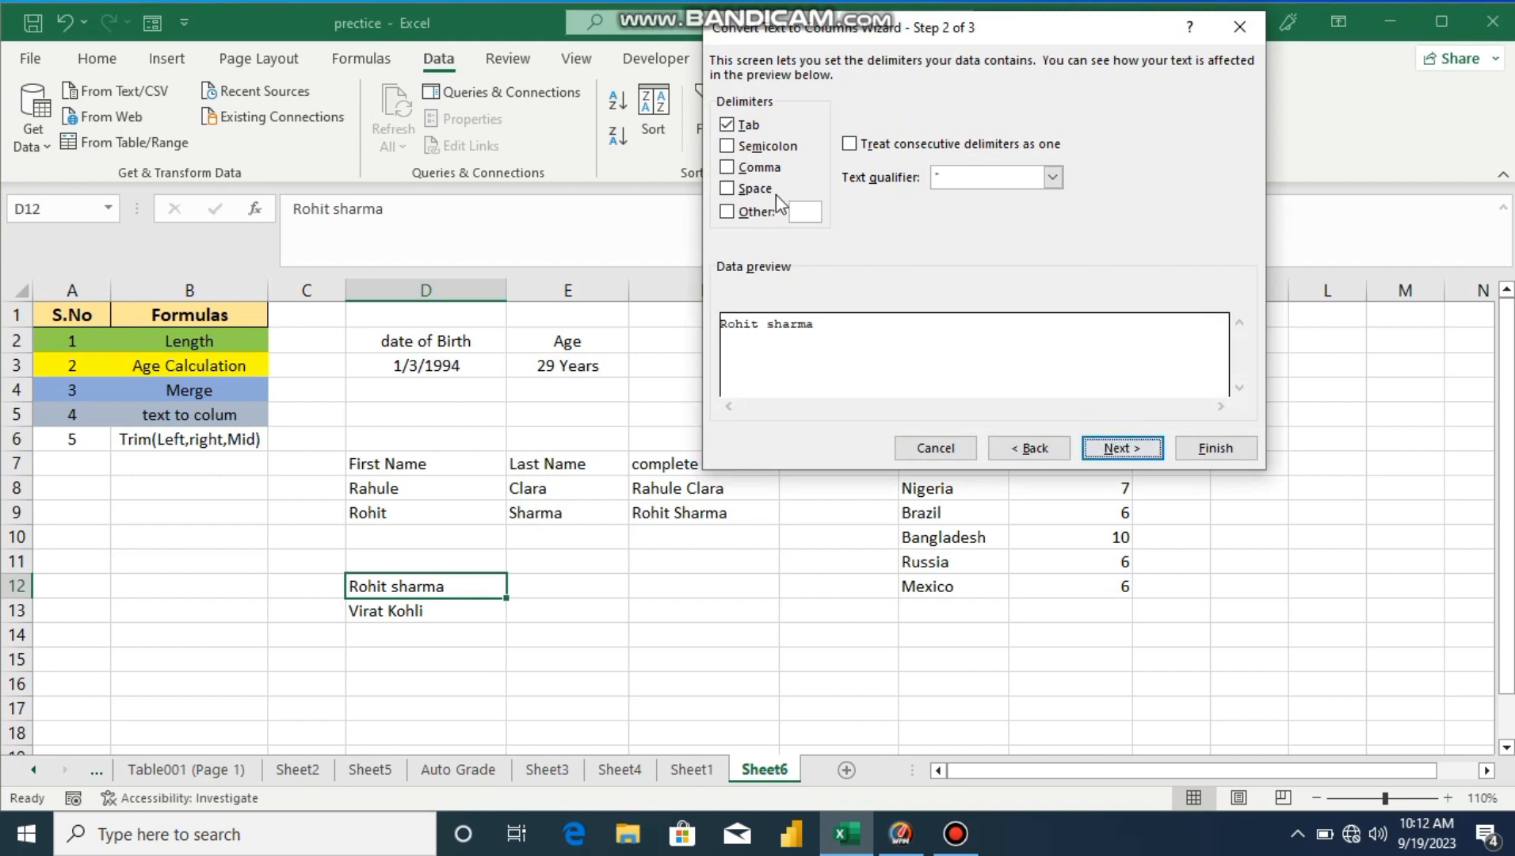
left_click(733, 191)
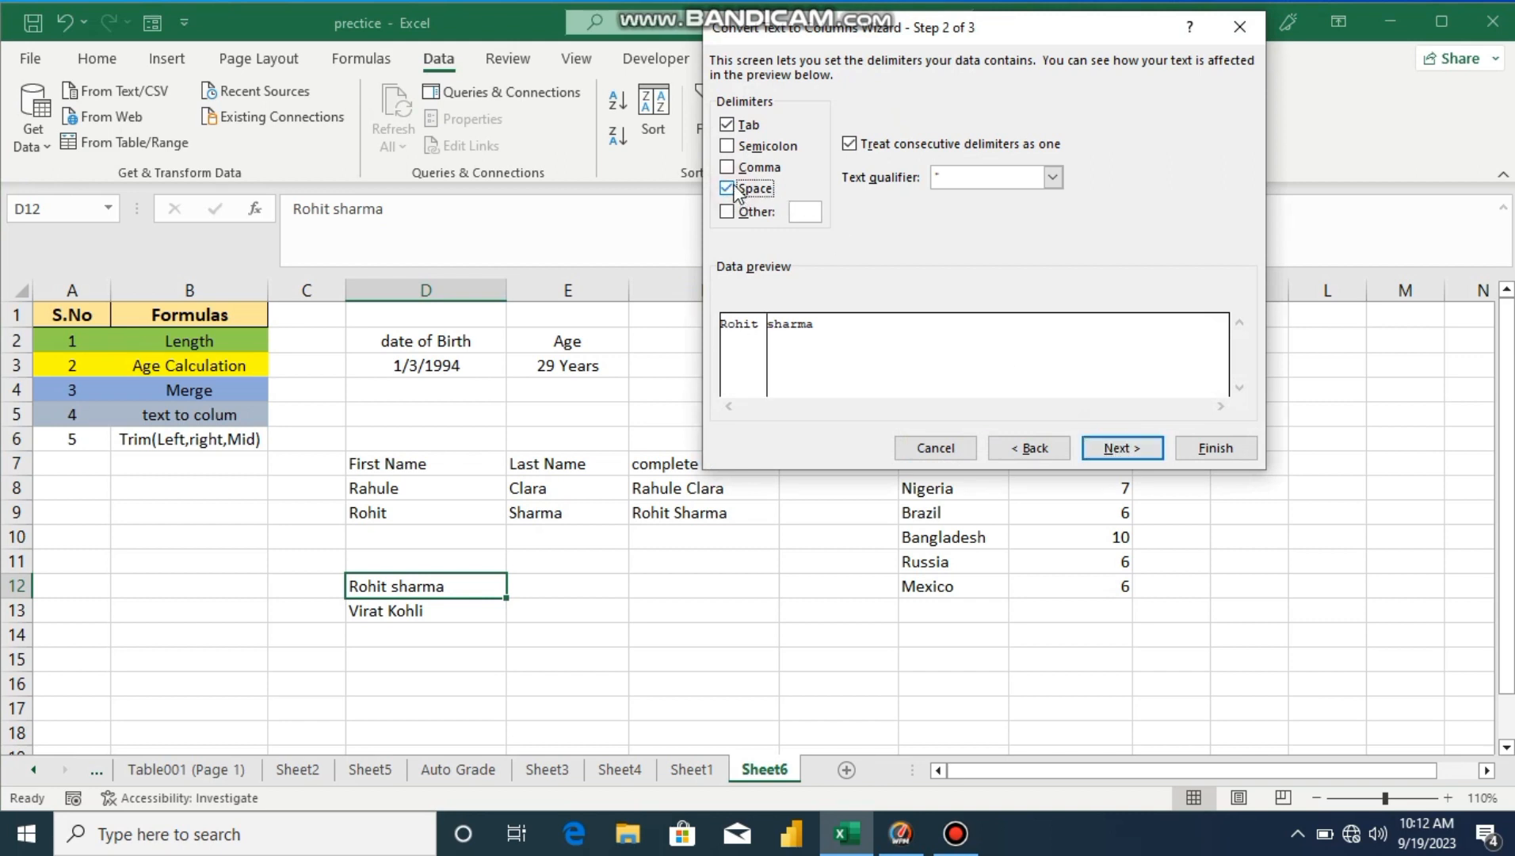
left_click(729, 125)
left_click(1120, 444)
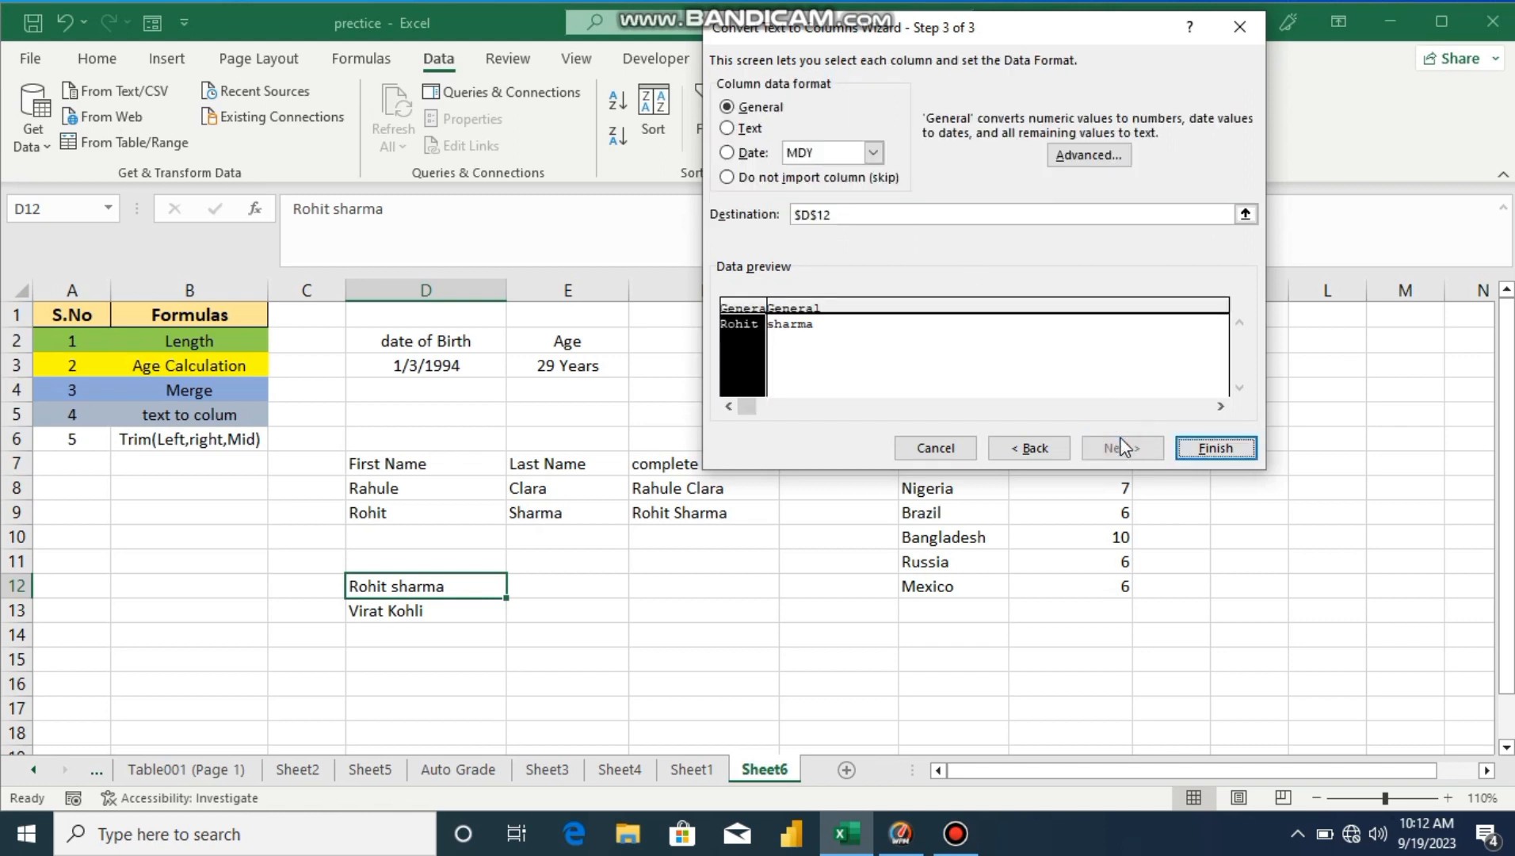
left_click(1210, 448)
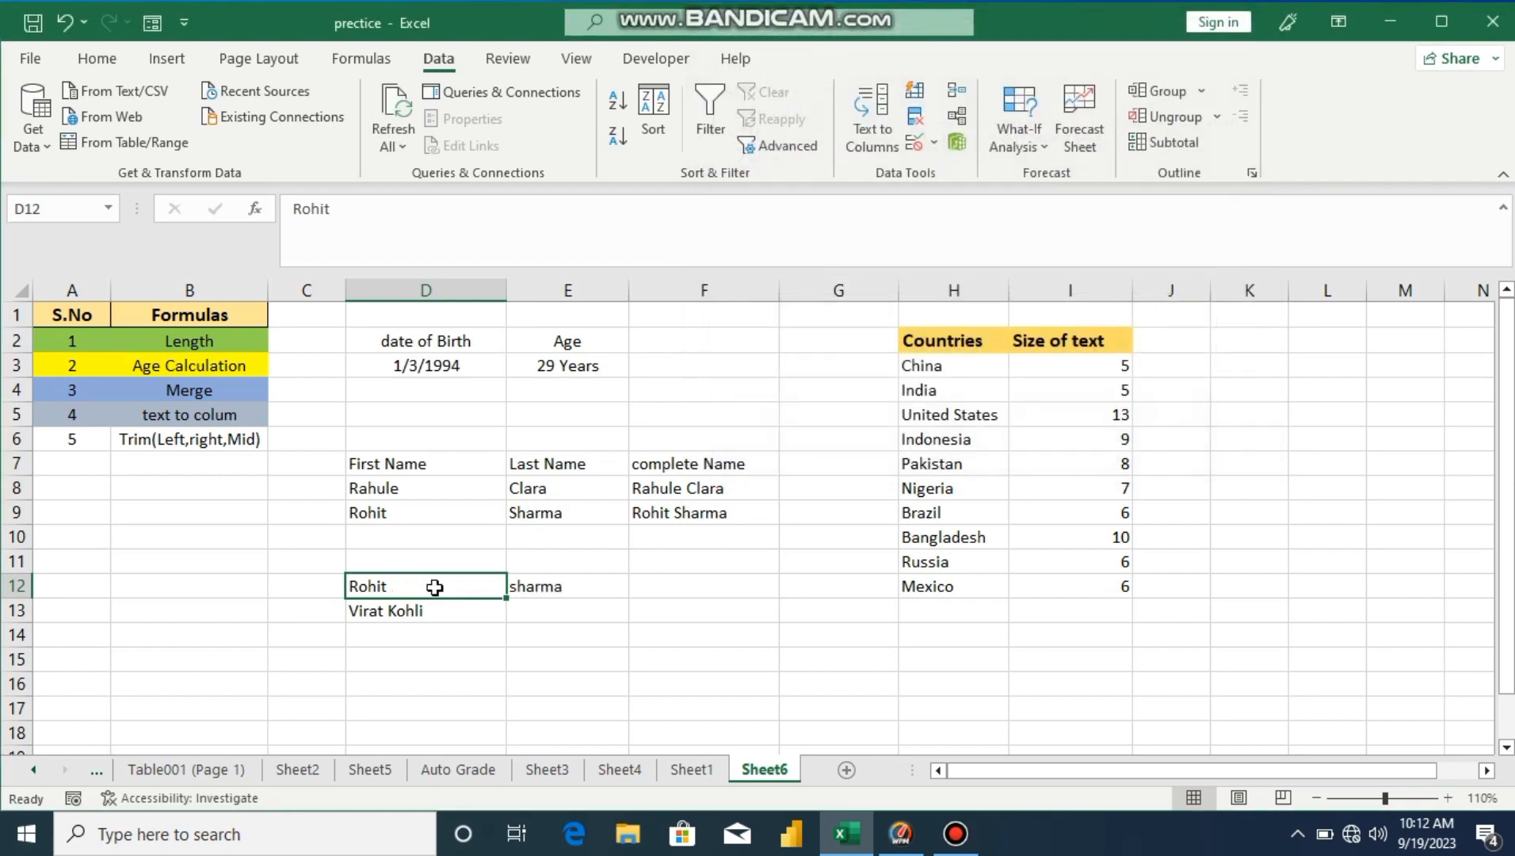
Step: Split the D13 full name at the space into D13 and E13
left_click(472, 618)
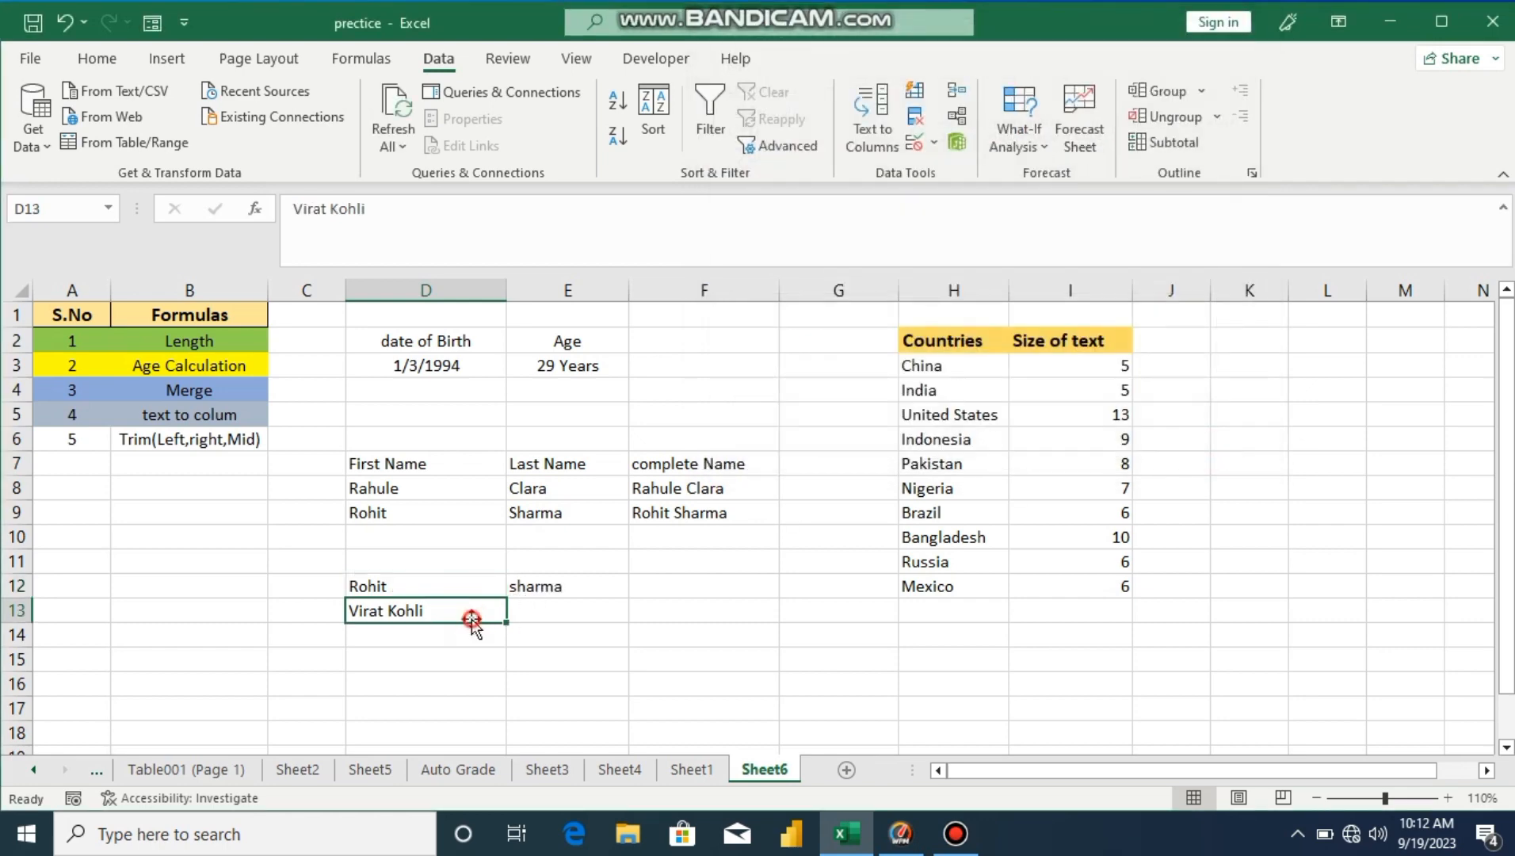
left_click(868, 140)
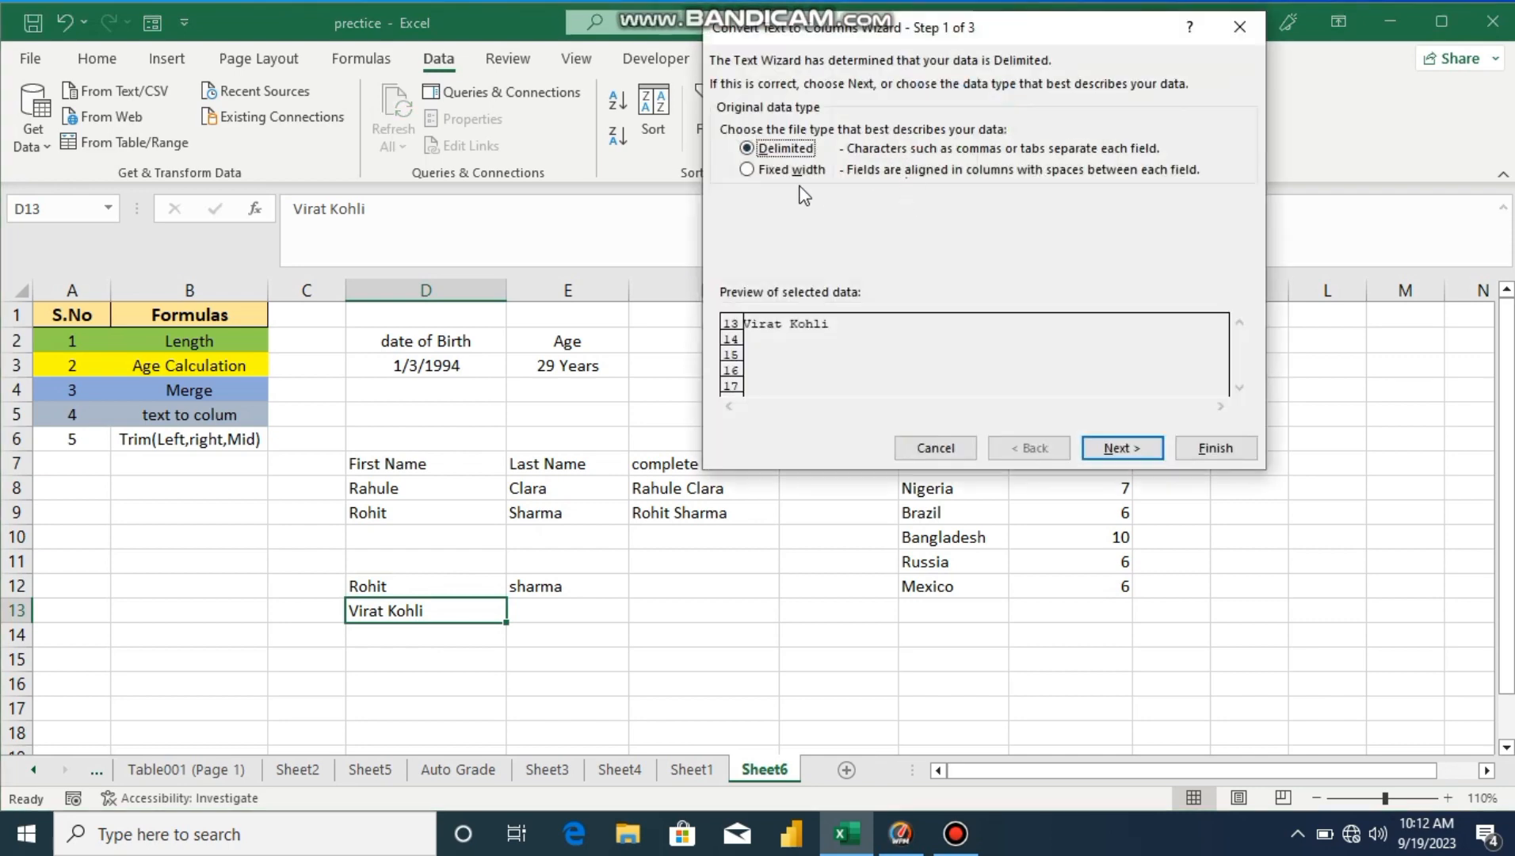
left_click(1104, 441)
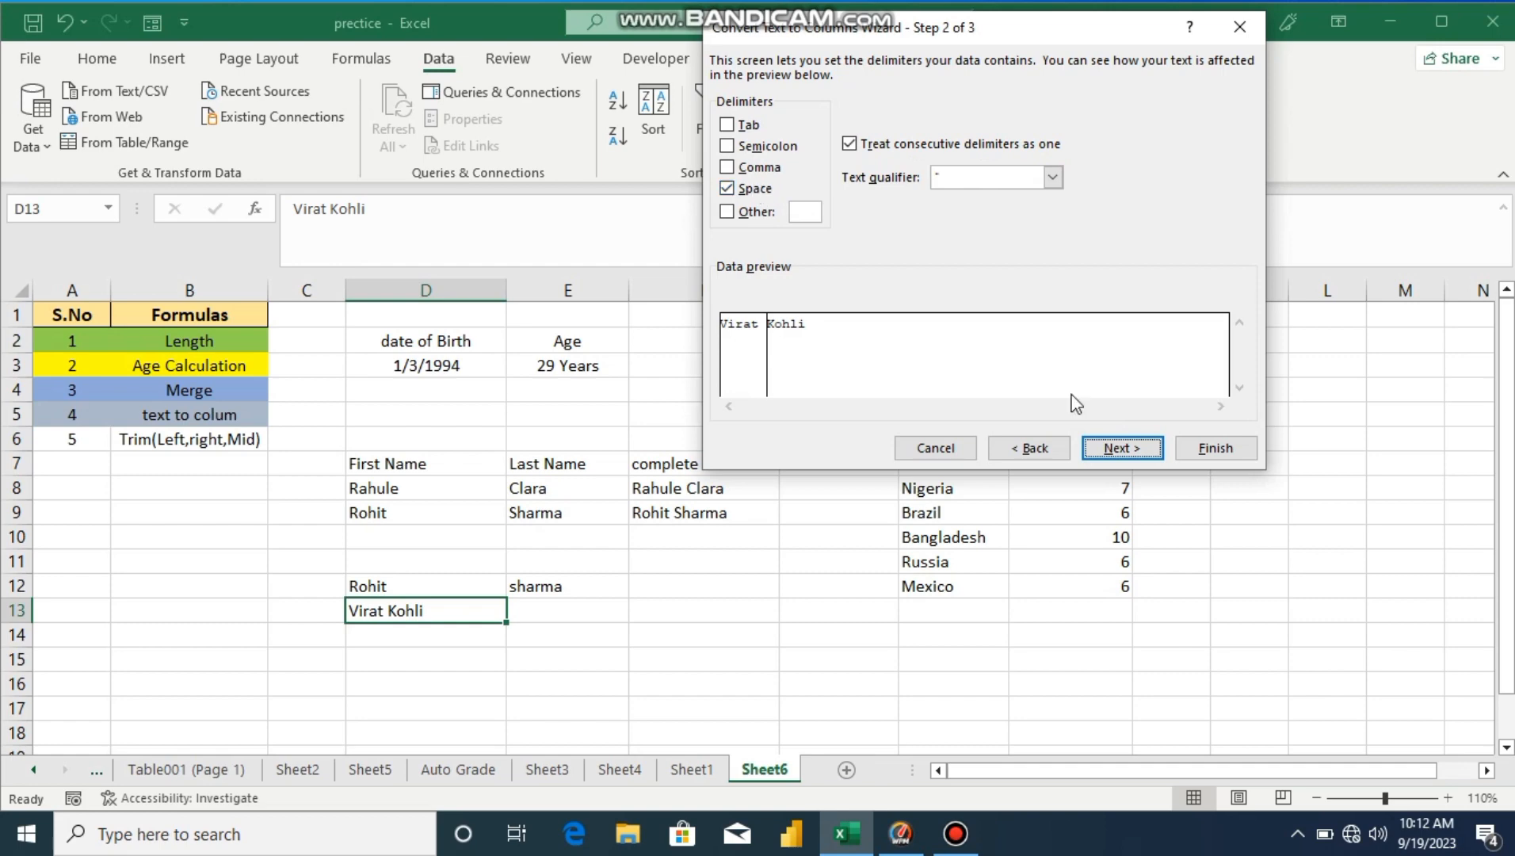
left_click(1120, 447)
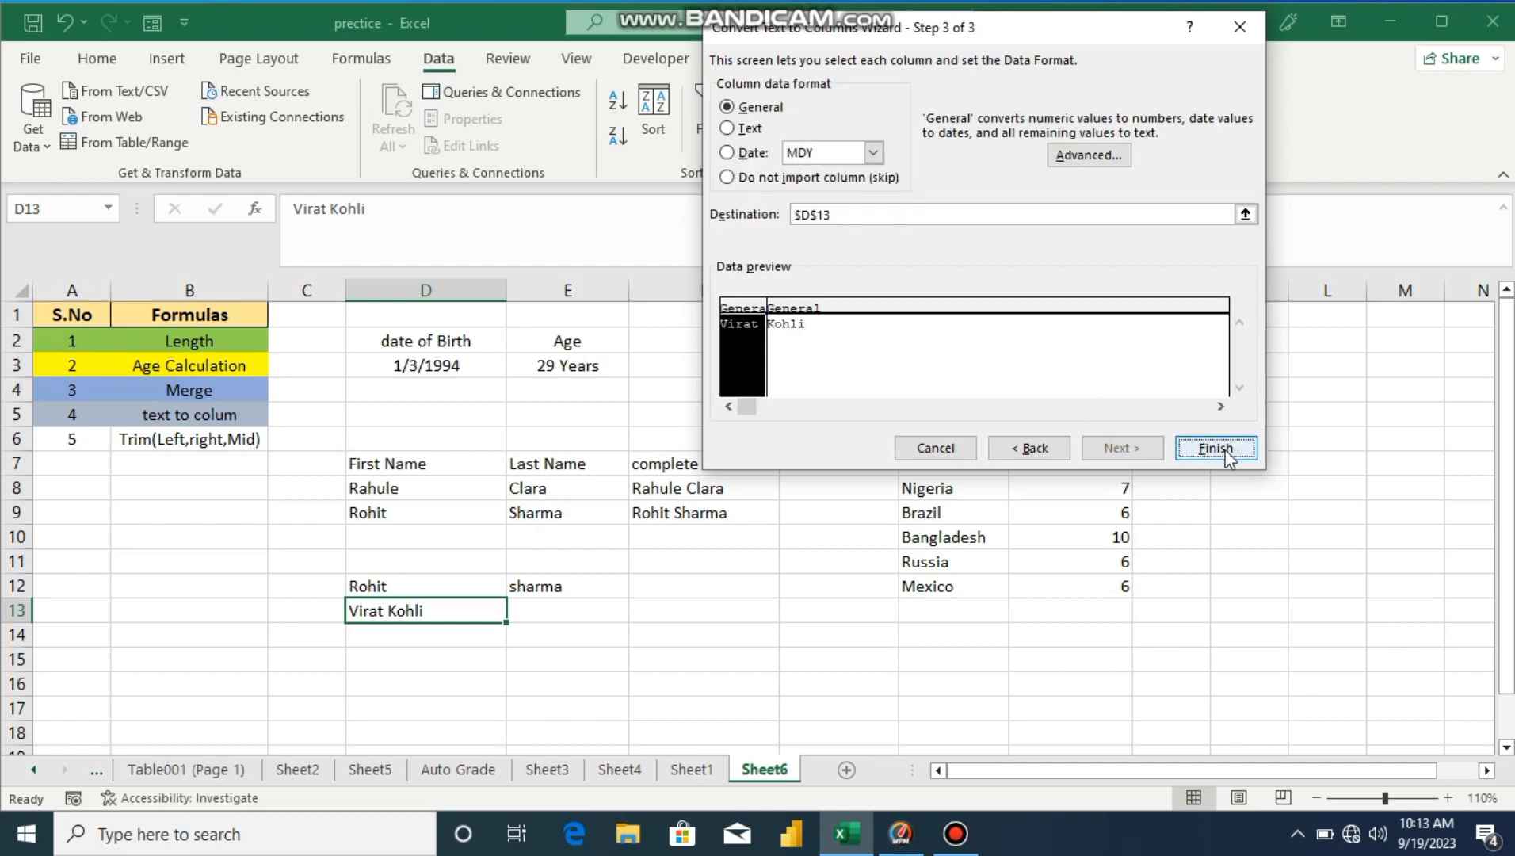
left_click(1215, 448)
left_click(591, 683)
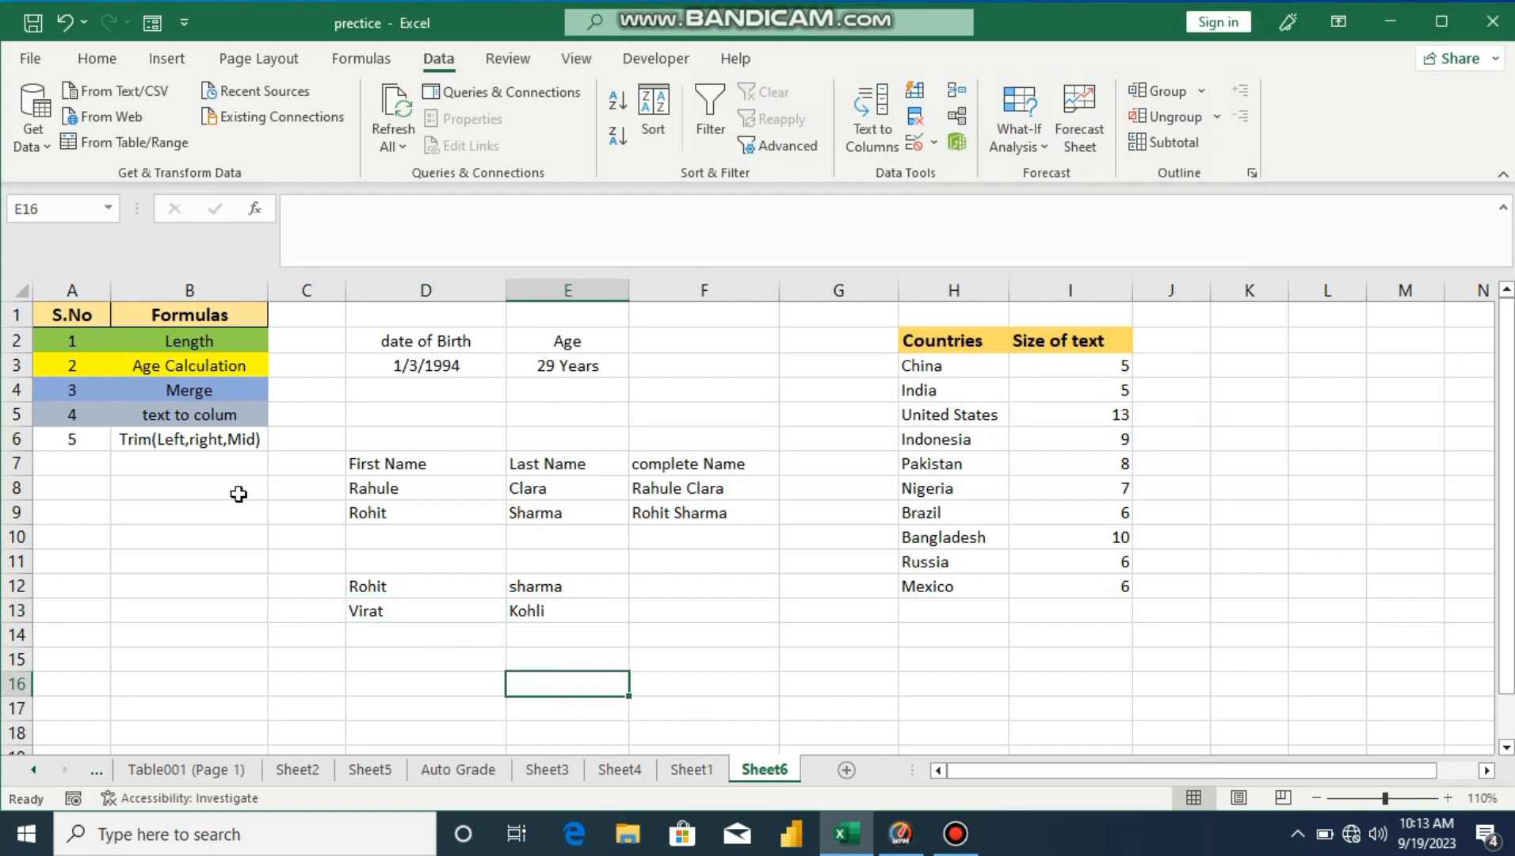
left_click_drag(89, 441, 219, 440)
Step: Fill the Trim(Left,right,Mid) entry in A6:B6 with orange
left_click(121, 63)
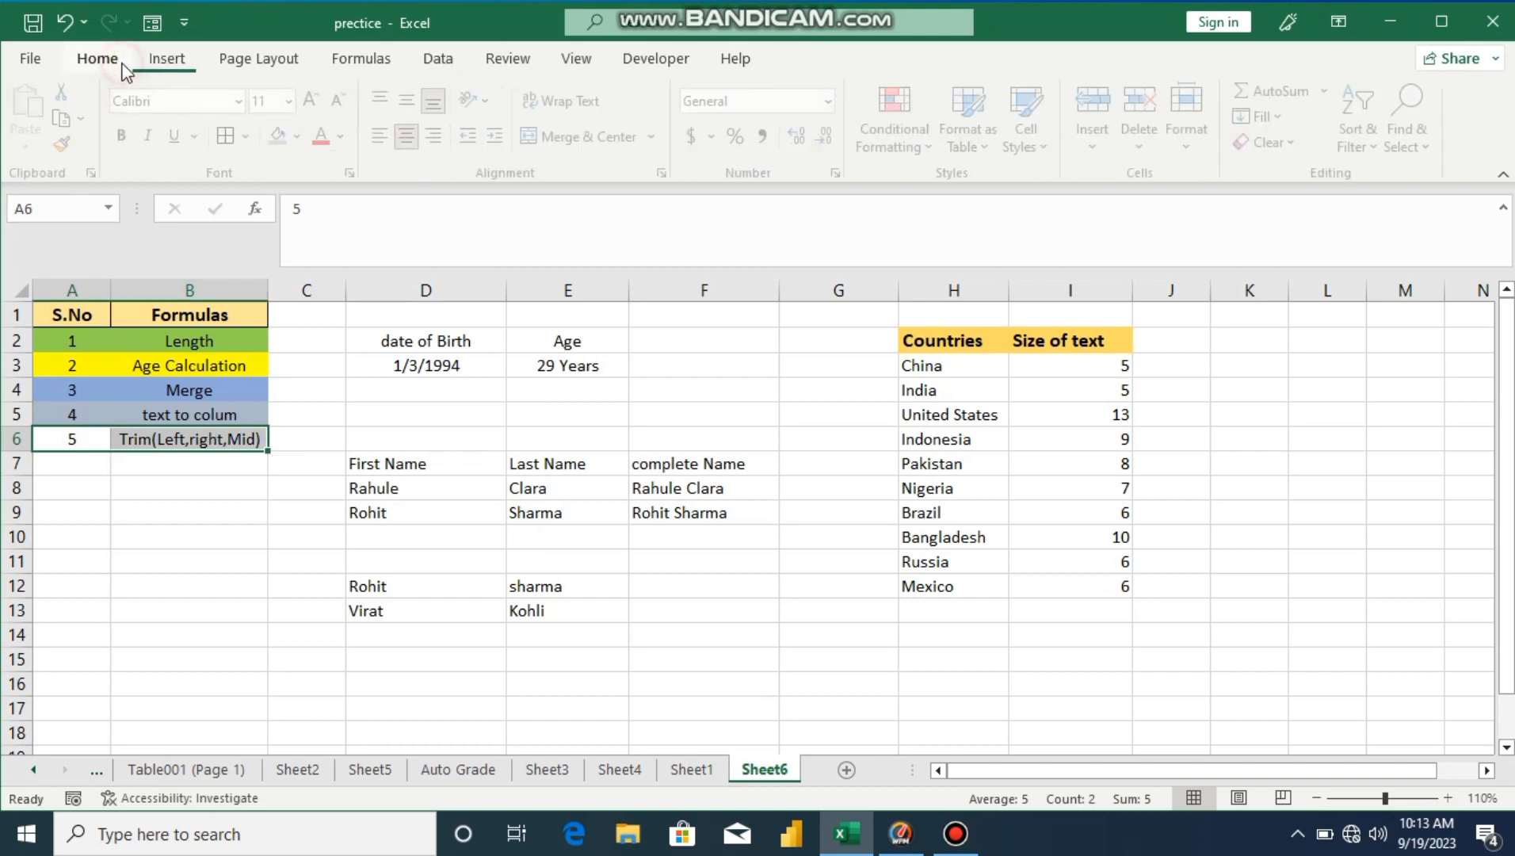
left_click(306, 137)
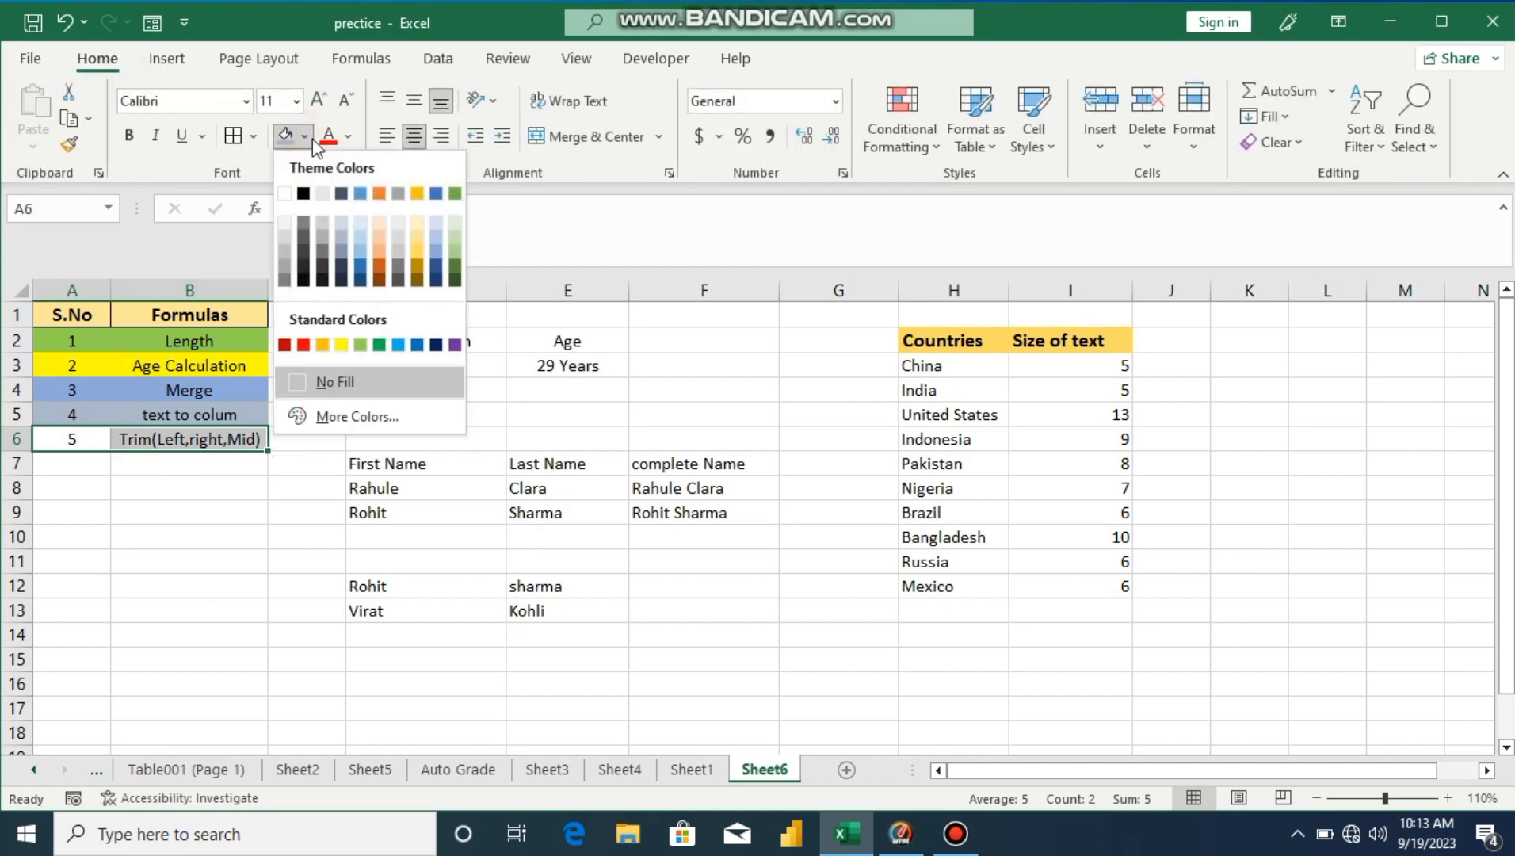
left_click(386, 256)
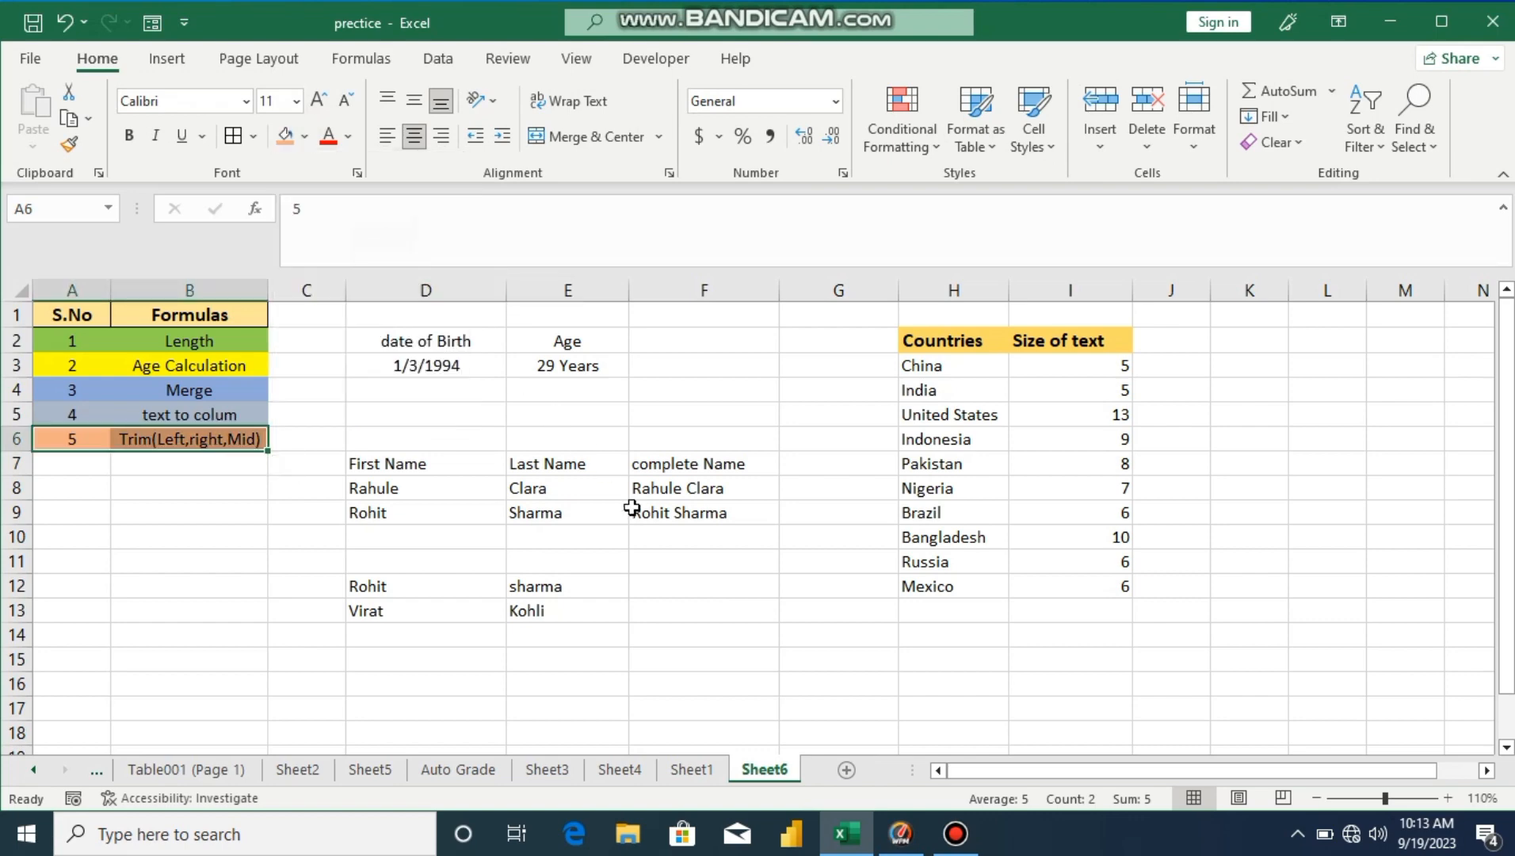
left_click(720, 679)
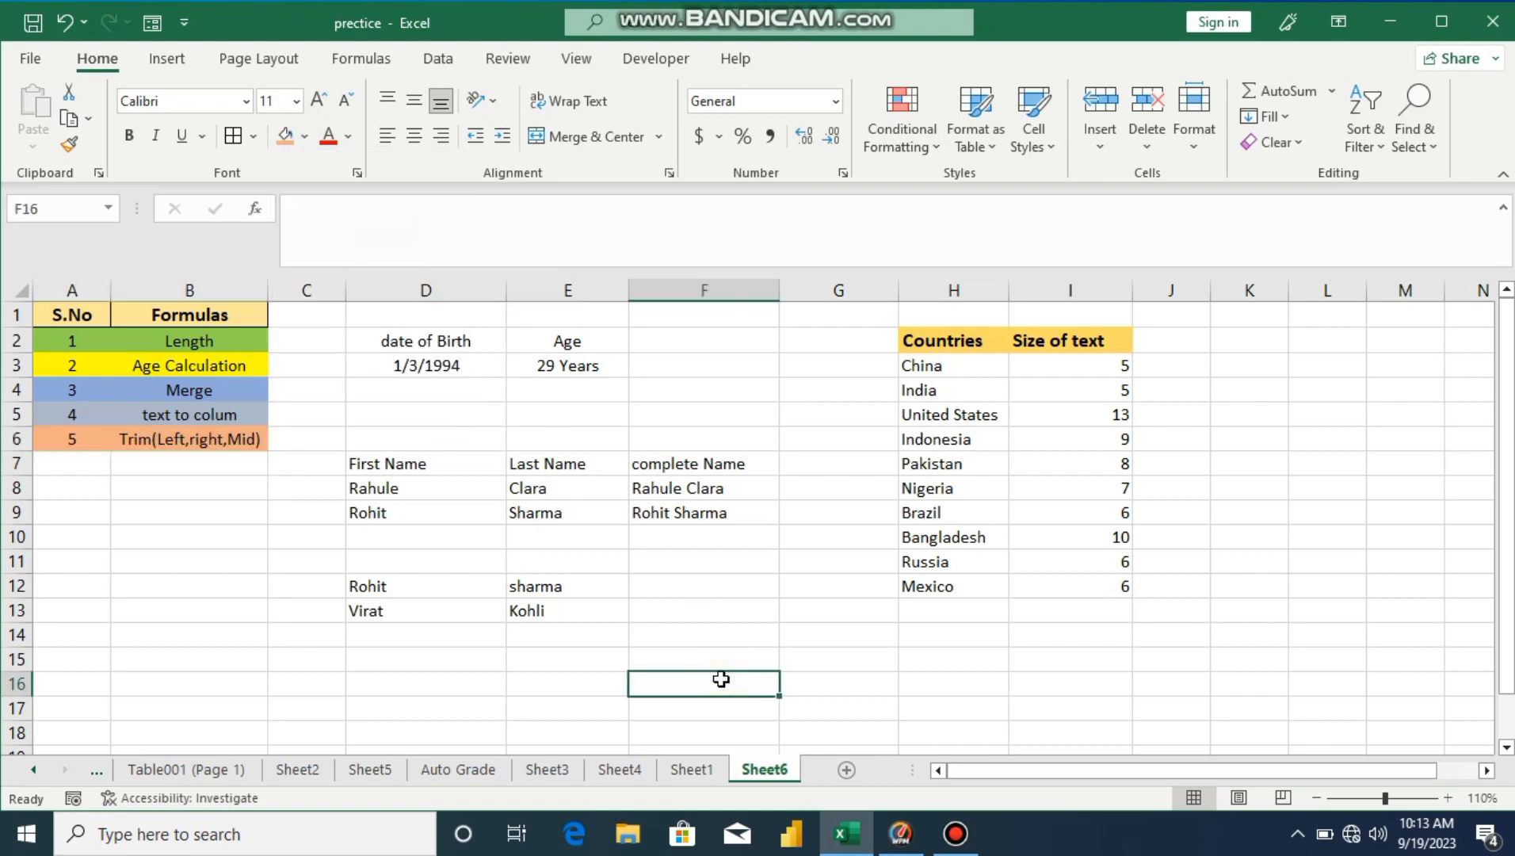
left_click(326, 659)
Step: Number the examples 4 in C12 and 3 in C7
left_click(303, 581)
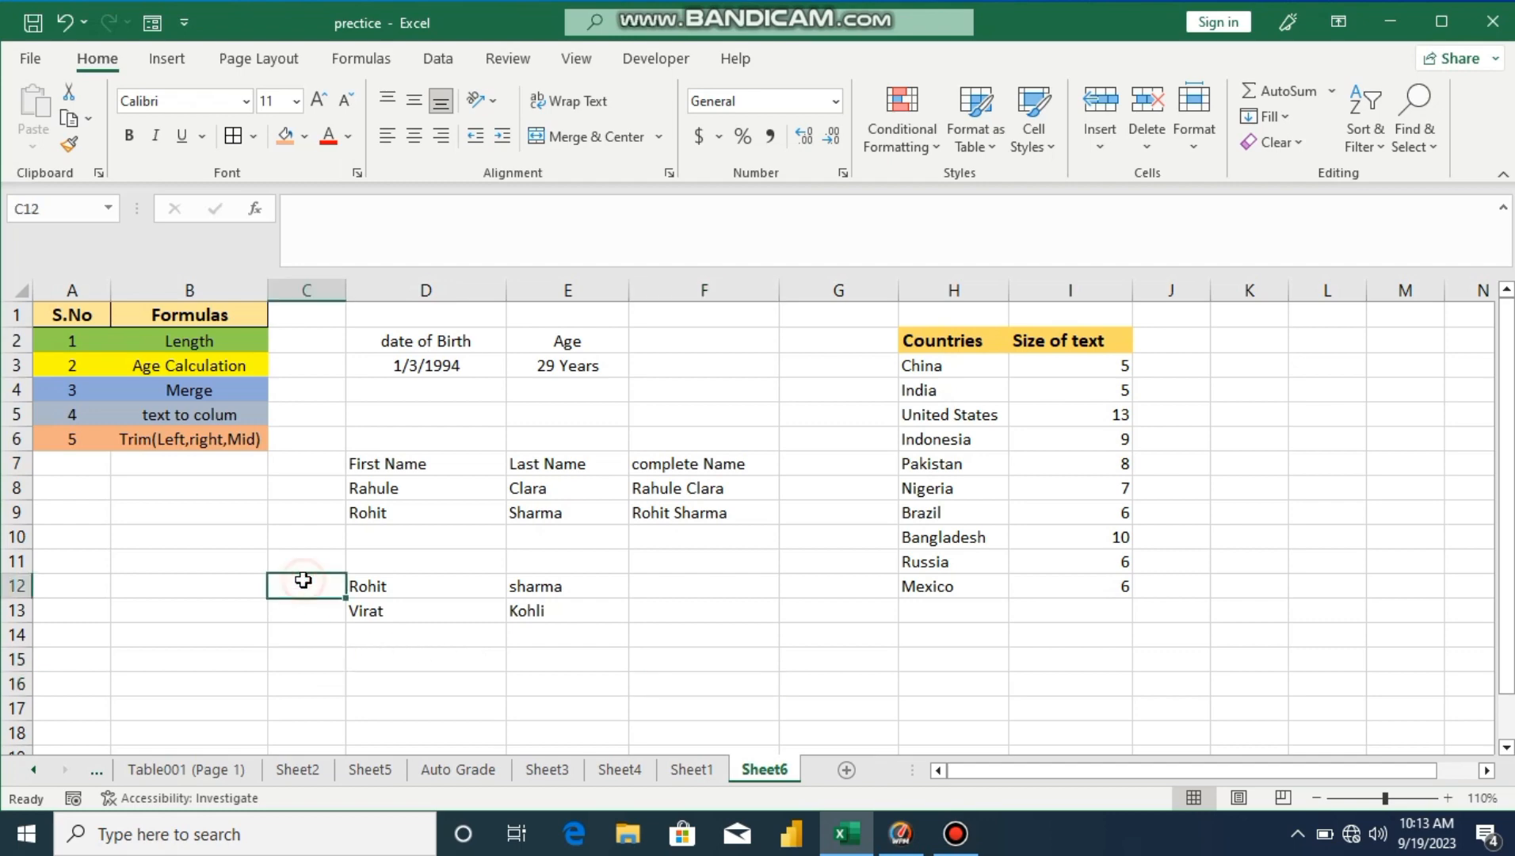
type("4")
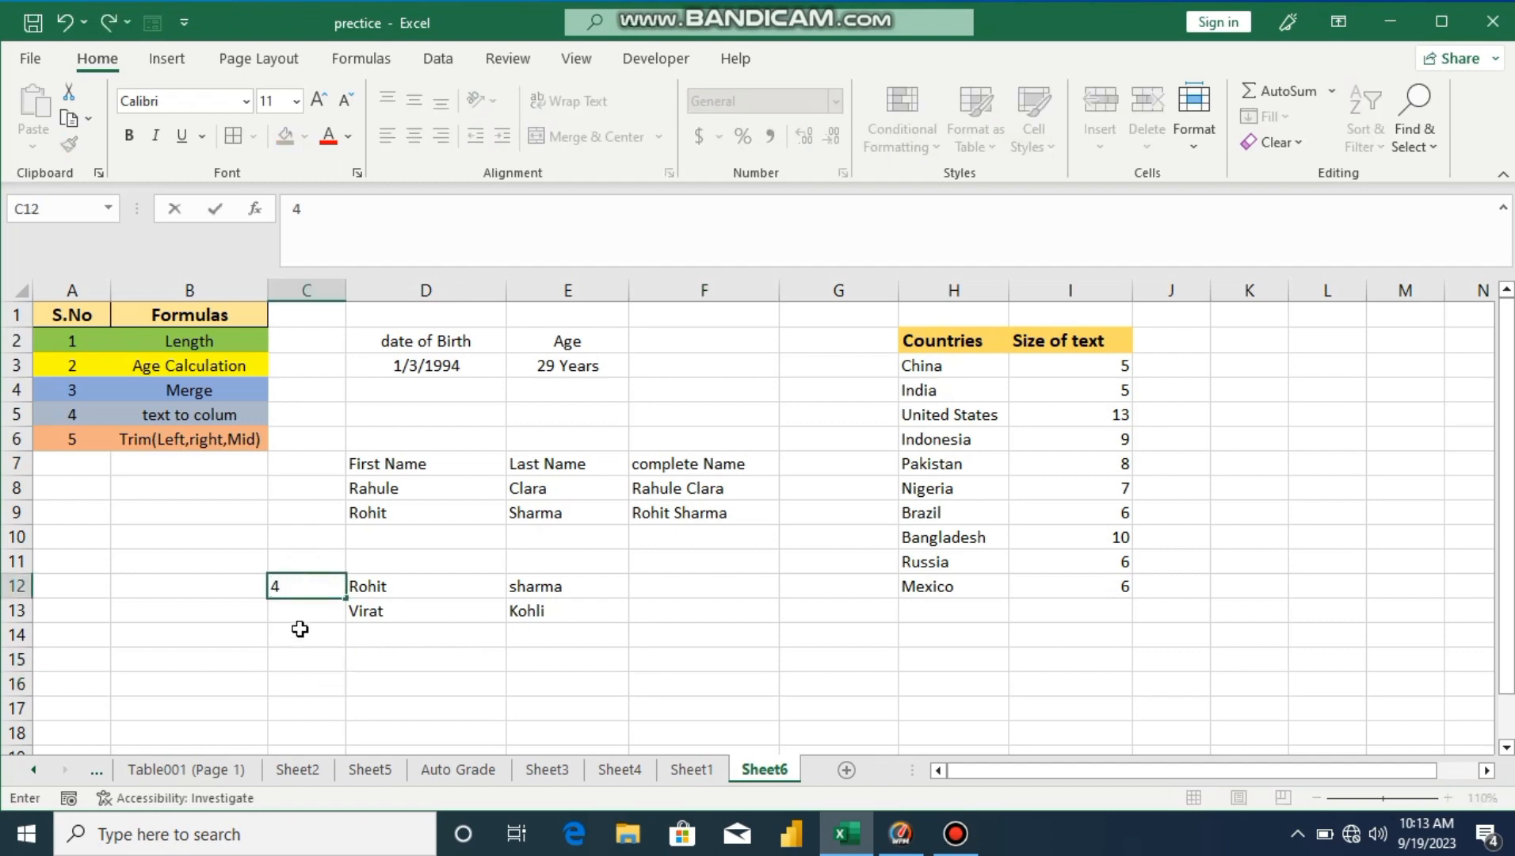
key("Return")
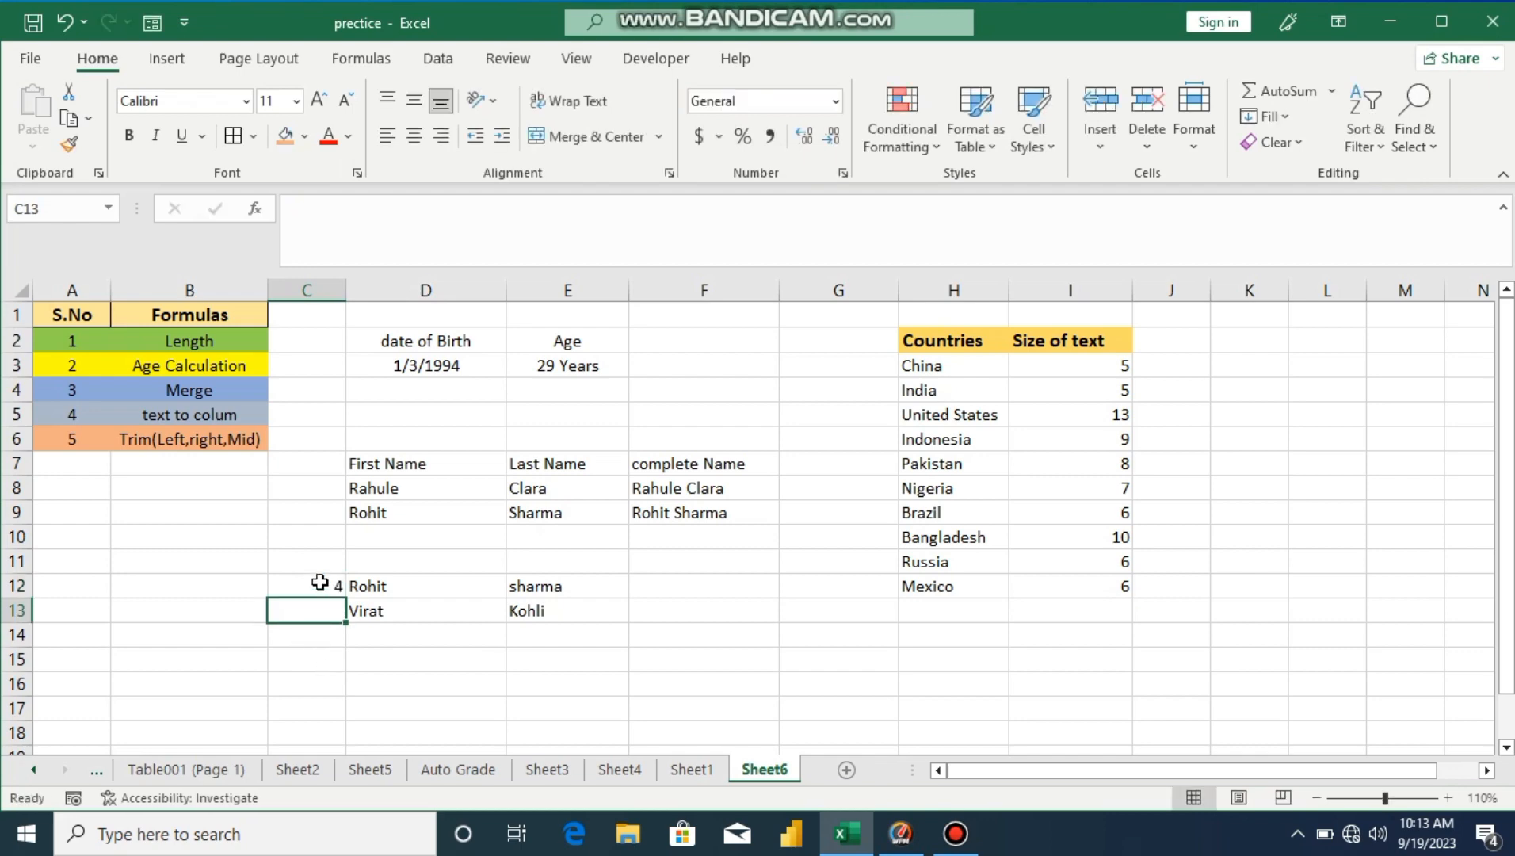
left_click(328, 466)
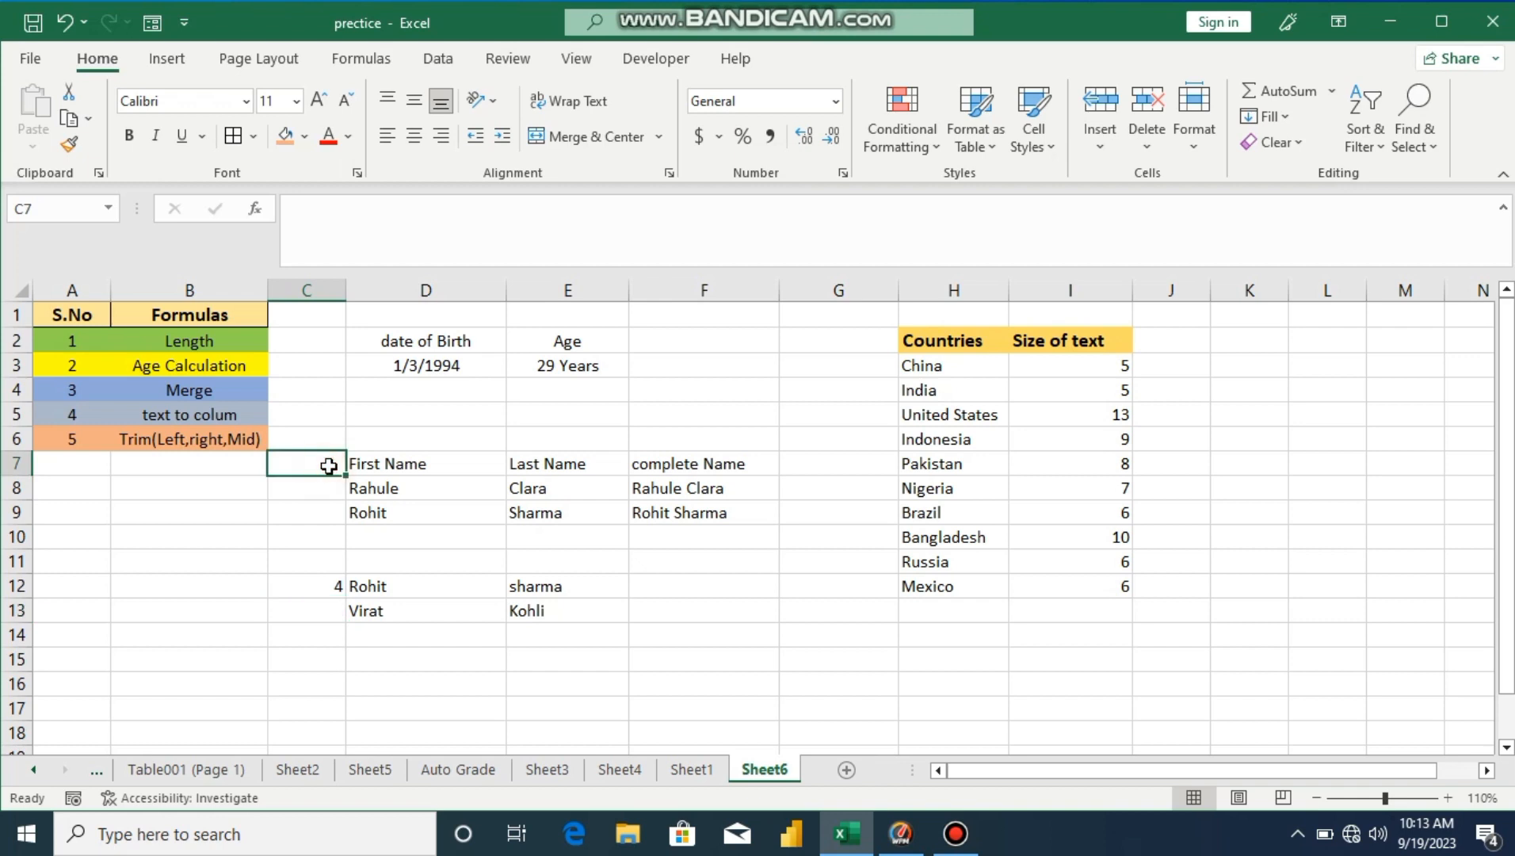
type("3")
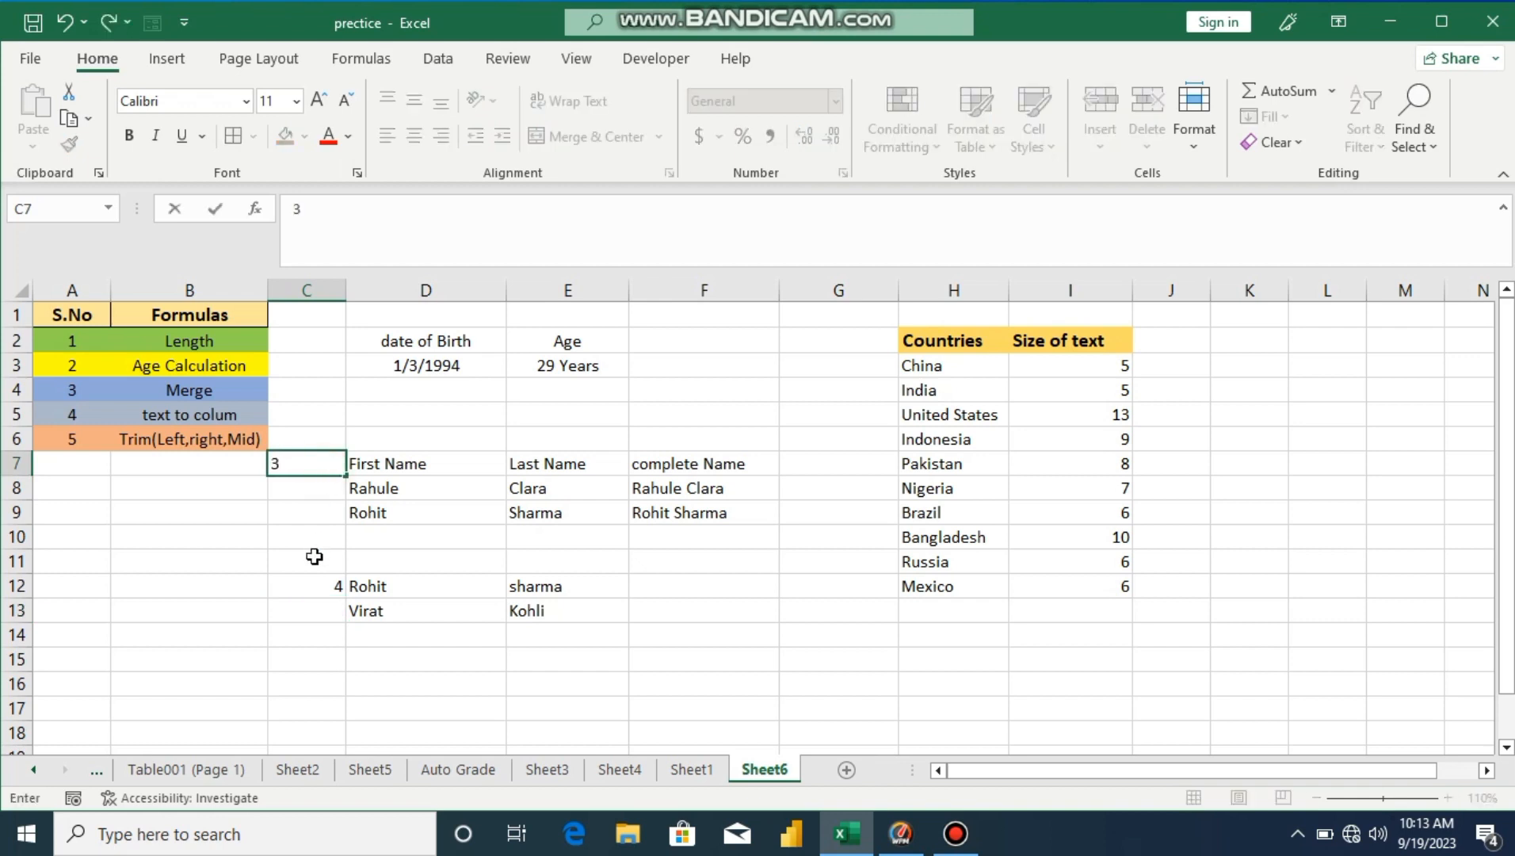
key("Return")
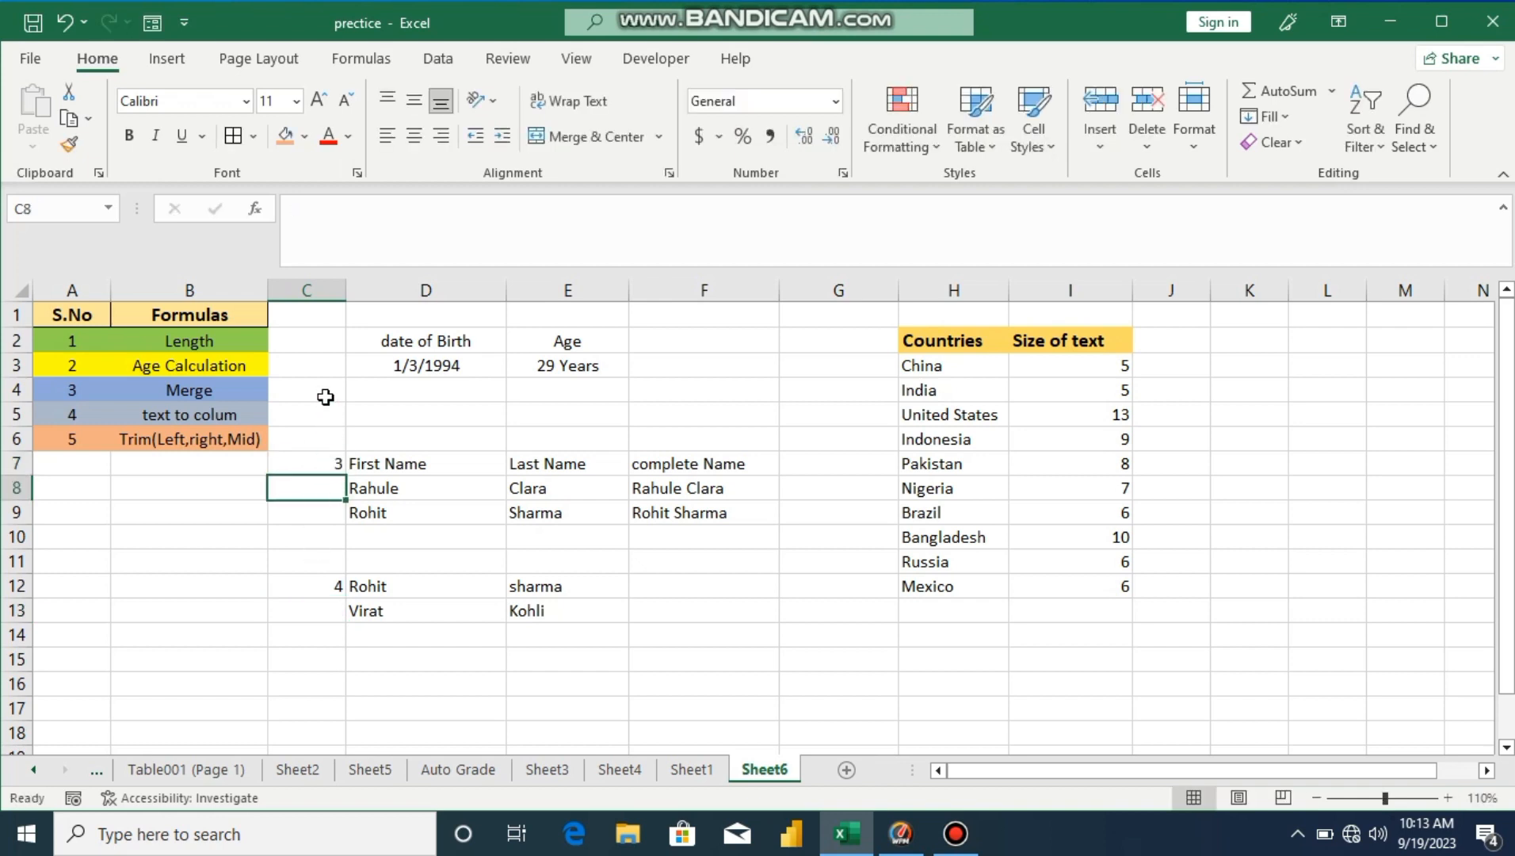
Step: Number the remaining examples 2 in C2, 1 in G2 and 5 in C15
left_click(325, 346)
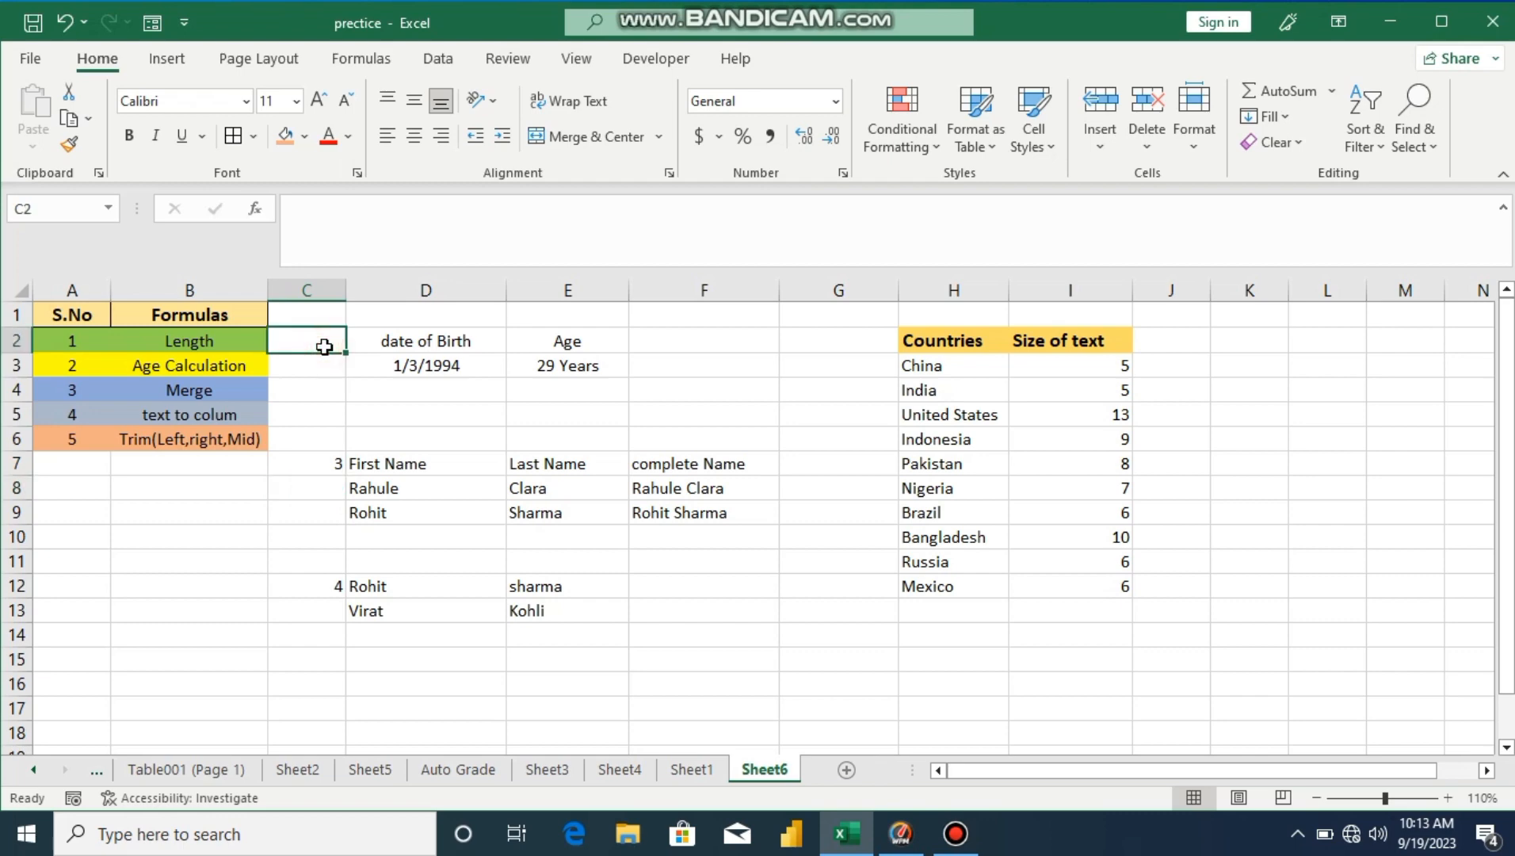
type("2")
key("Return")
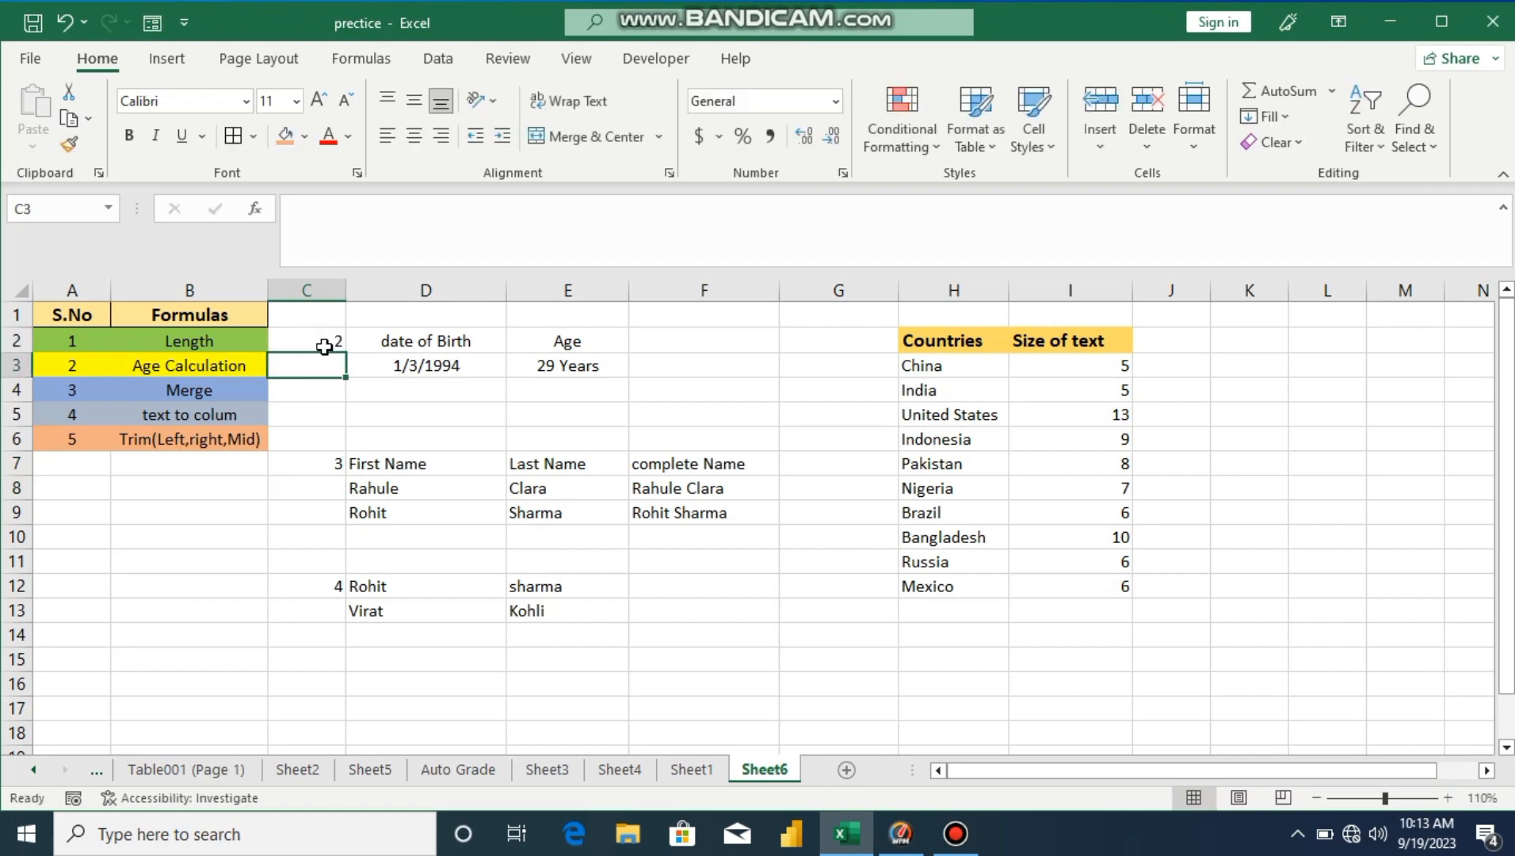
left_click(856, 345)
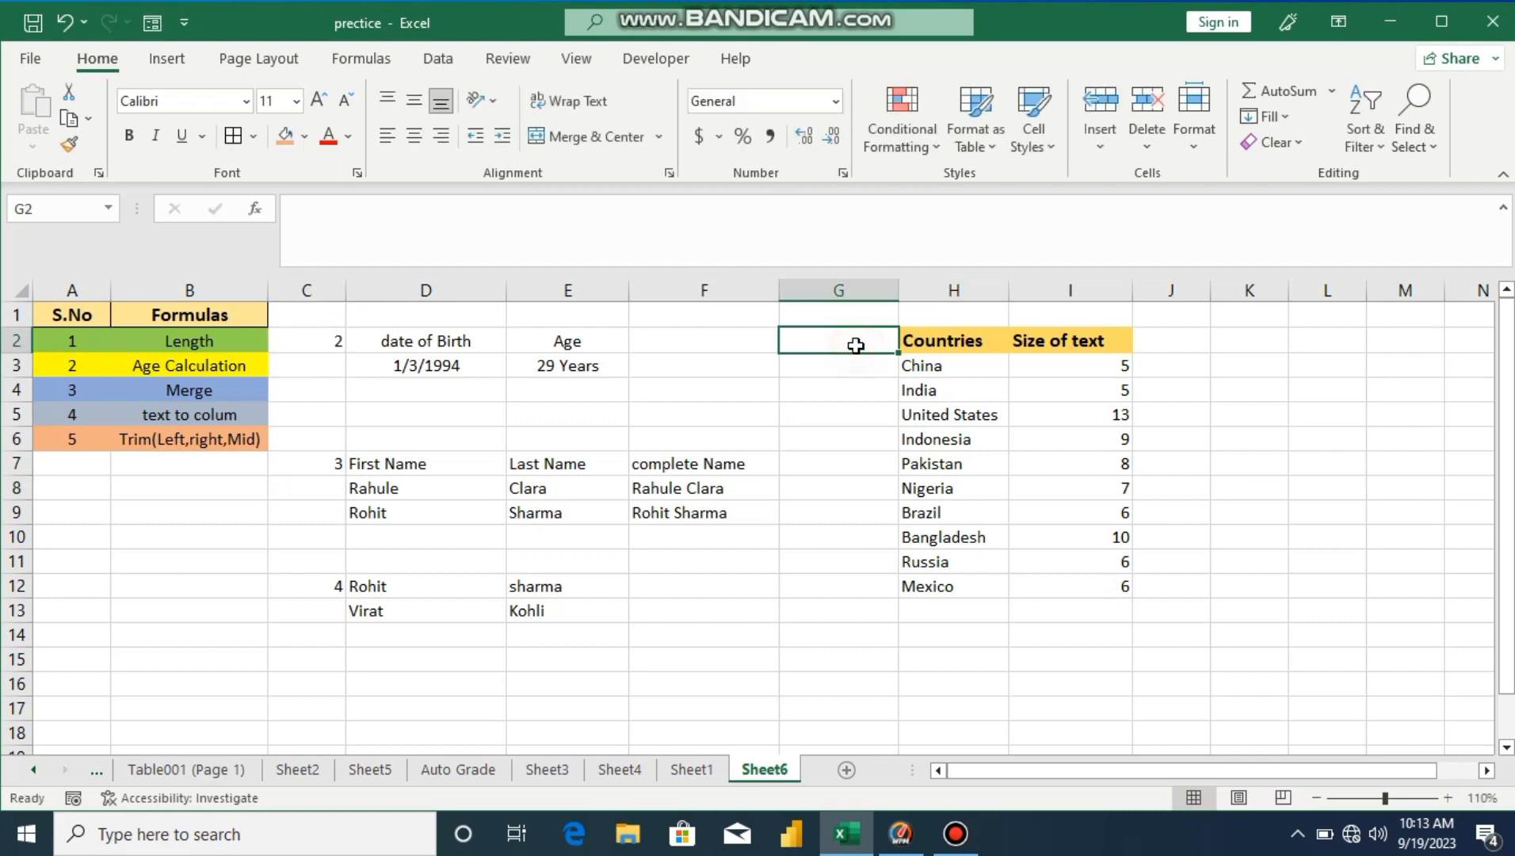
type("1")
key("Return")
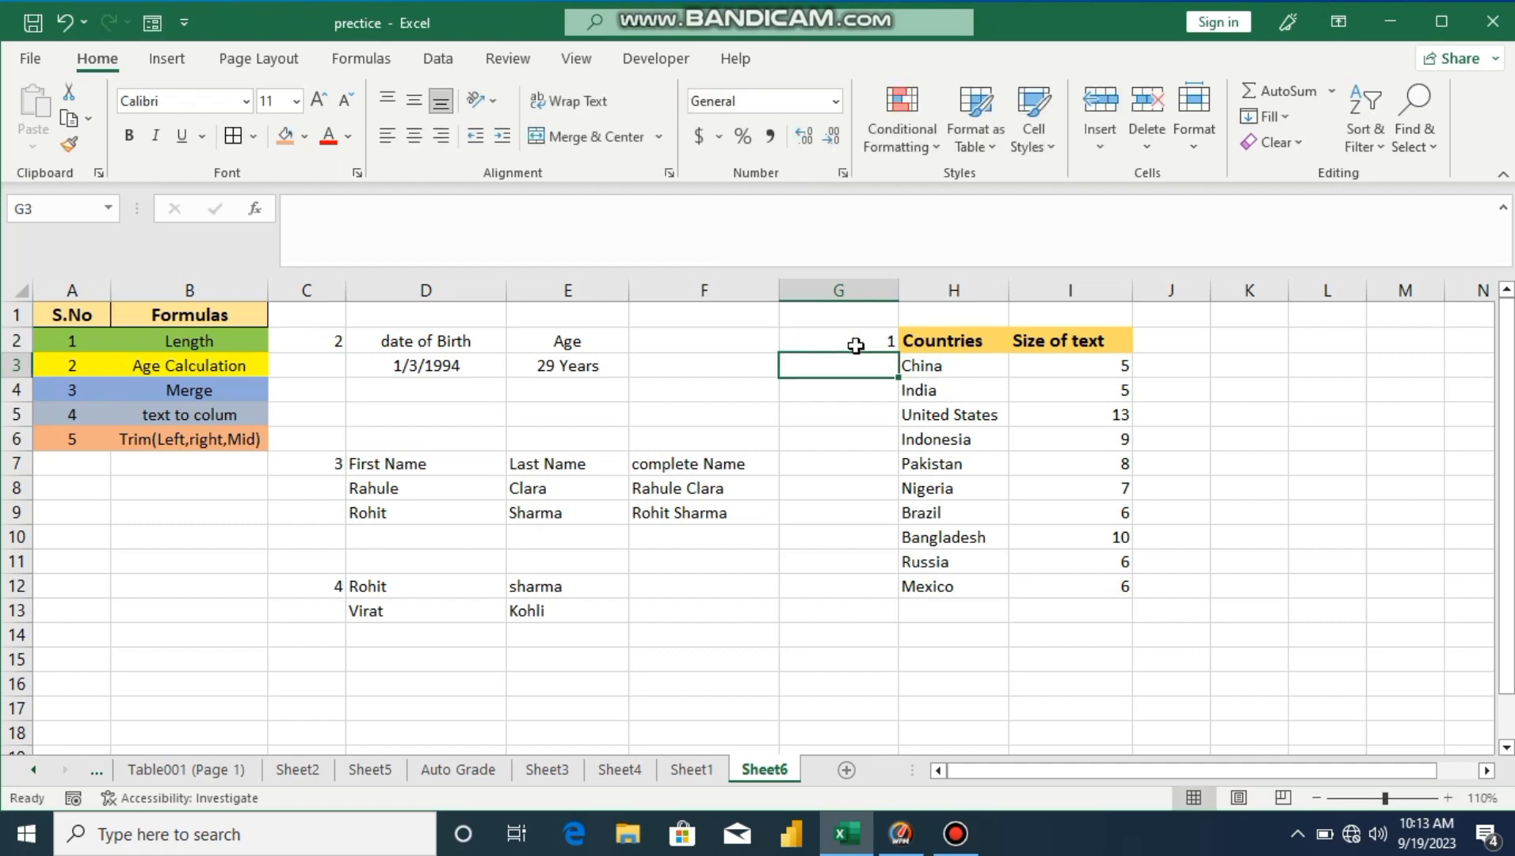
left_click(325, 662)
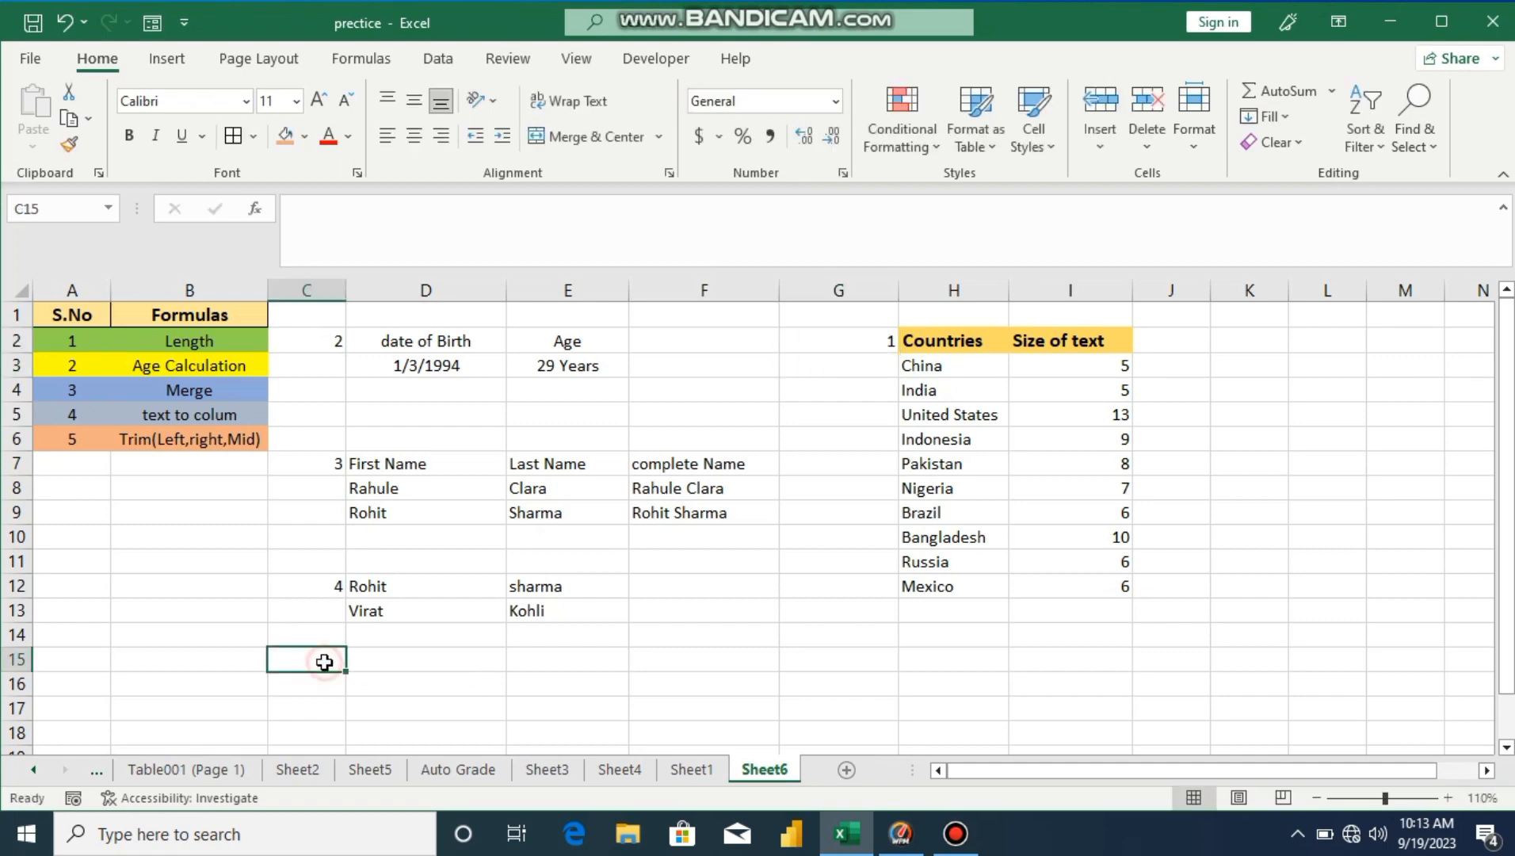
type("5")
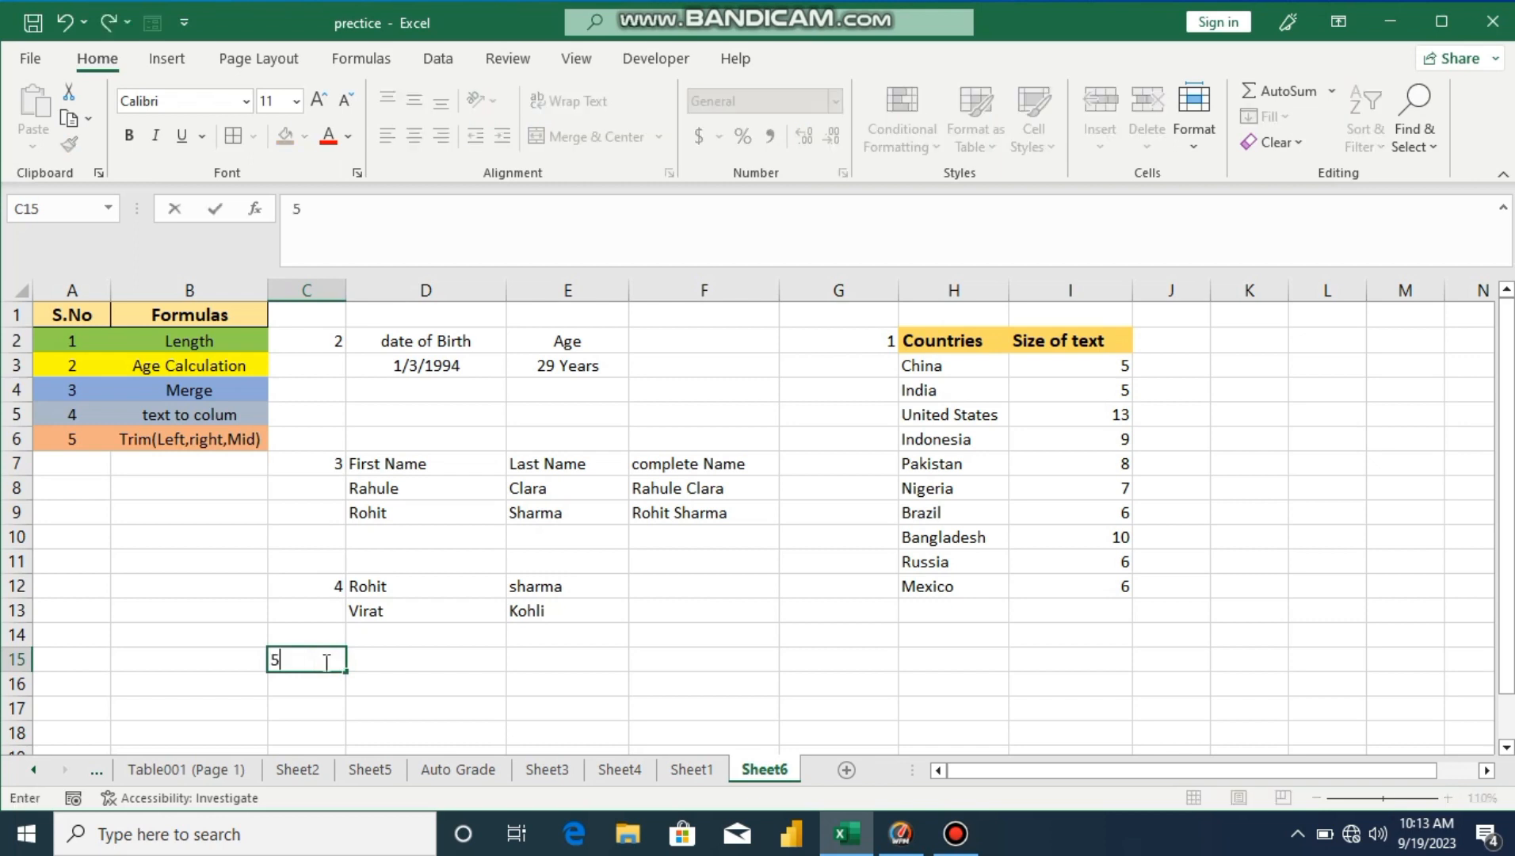
key("Return")
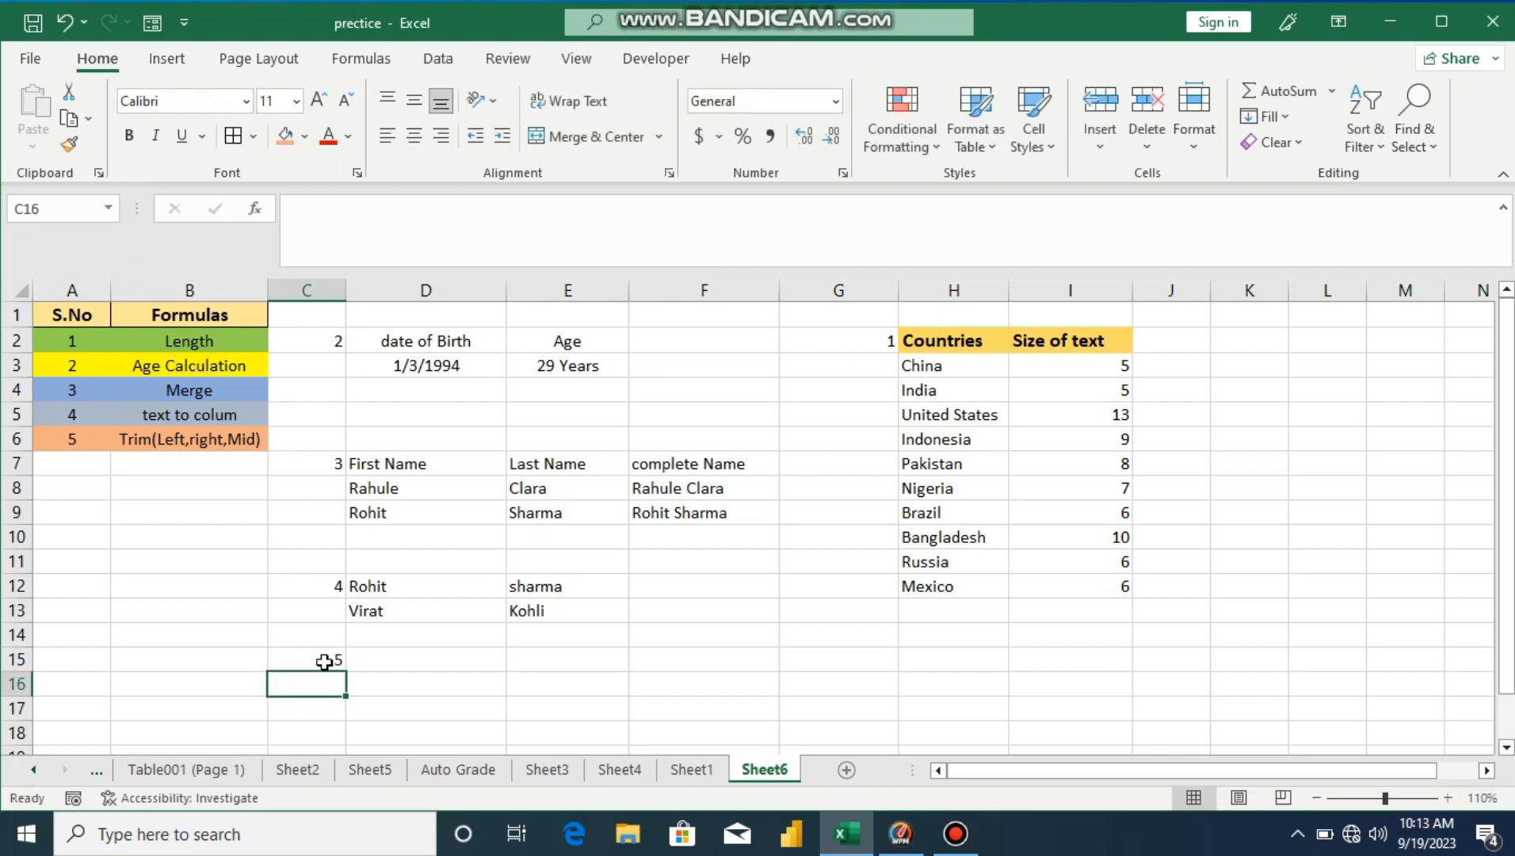
Step: Enter the sample text Asad123 in D15
left_click(389, 664)
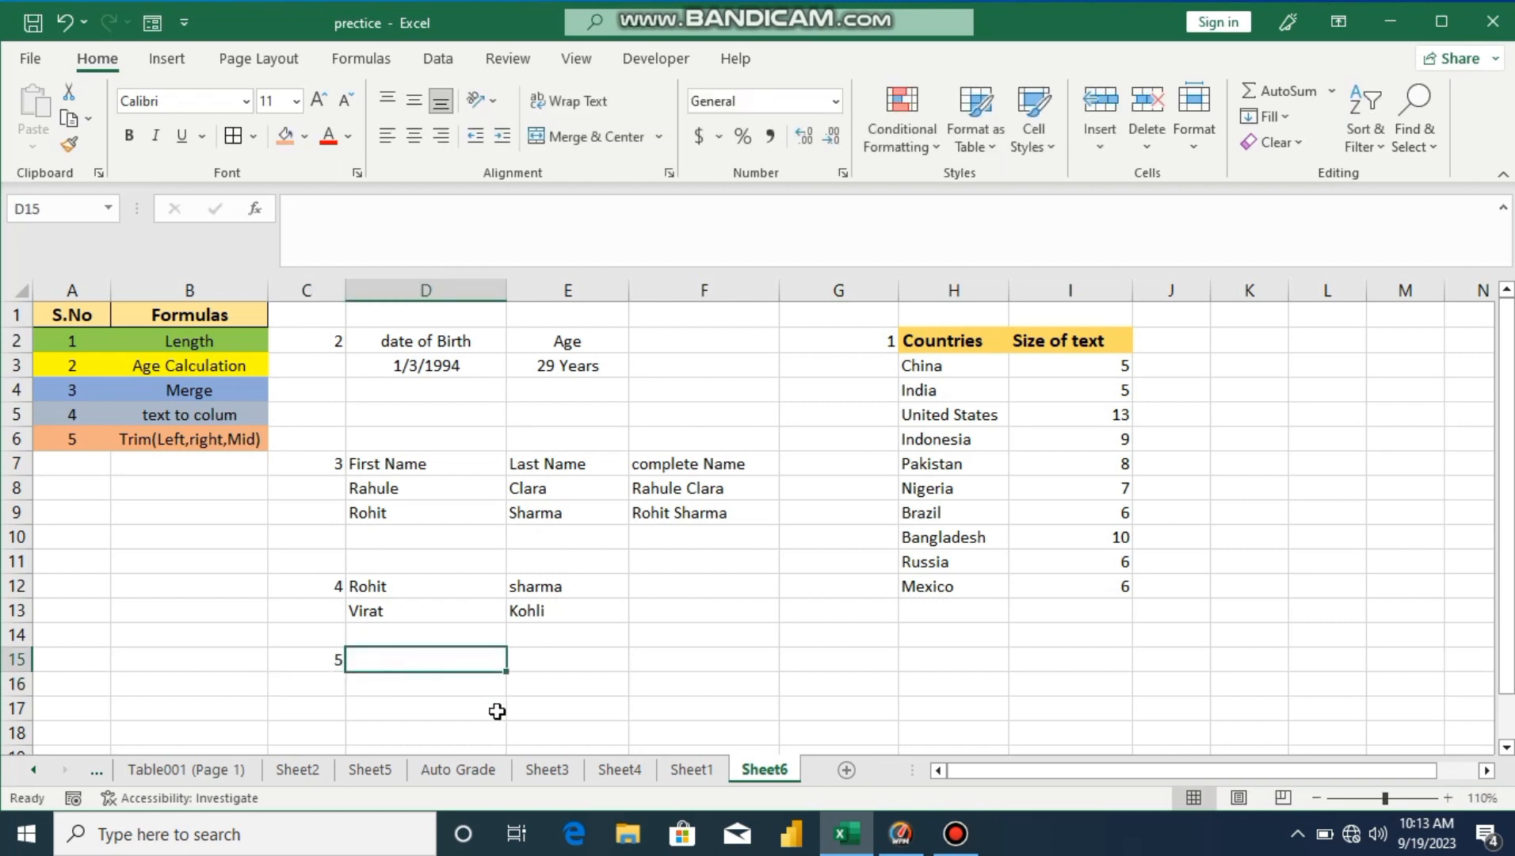
type("A")
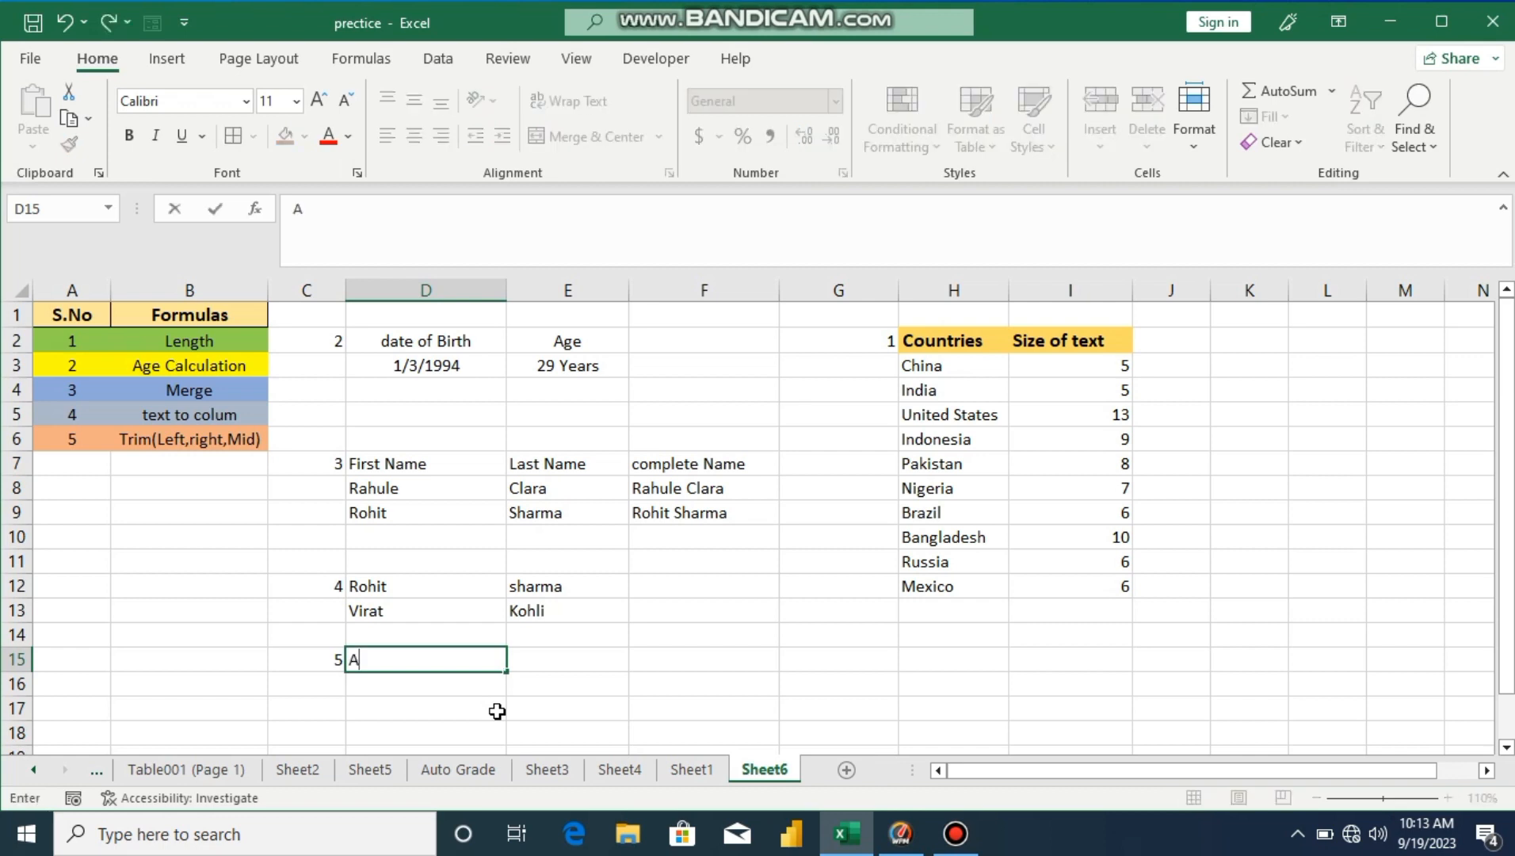
type("sad123")
left_click(468, 682)
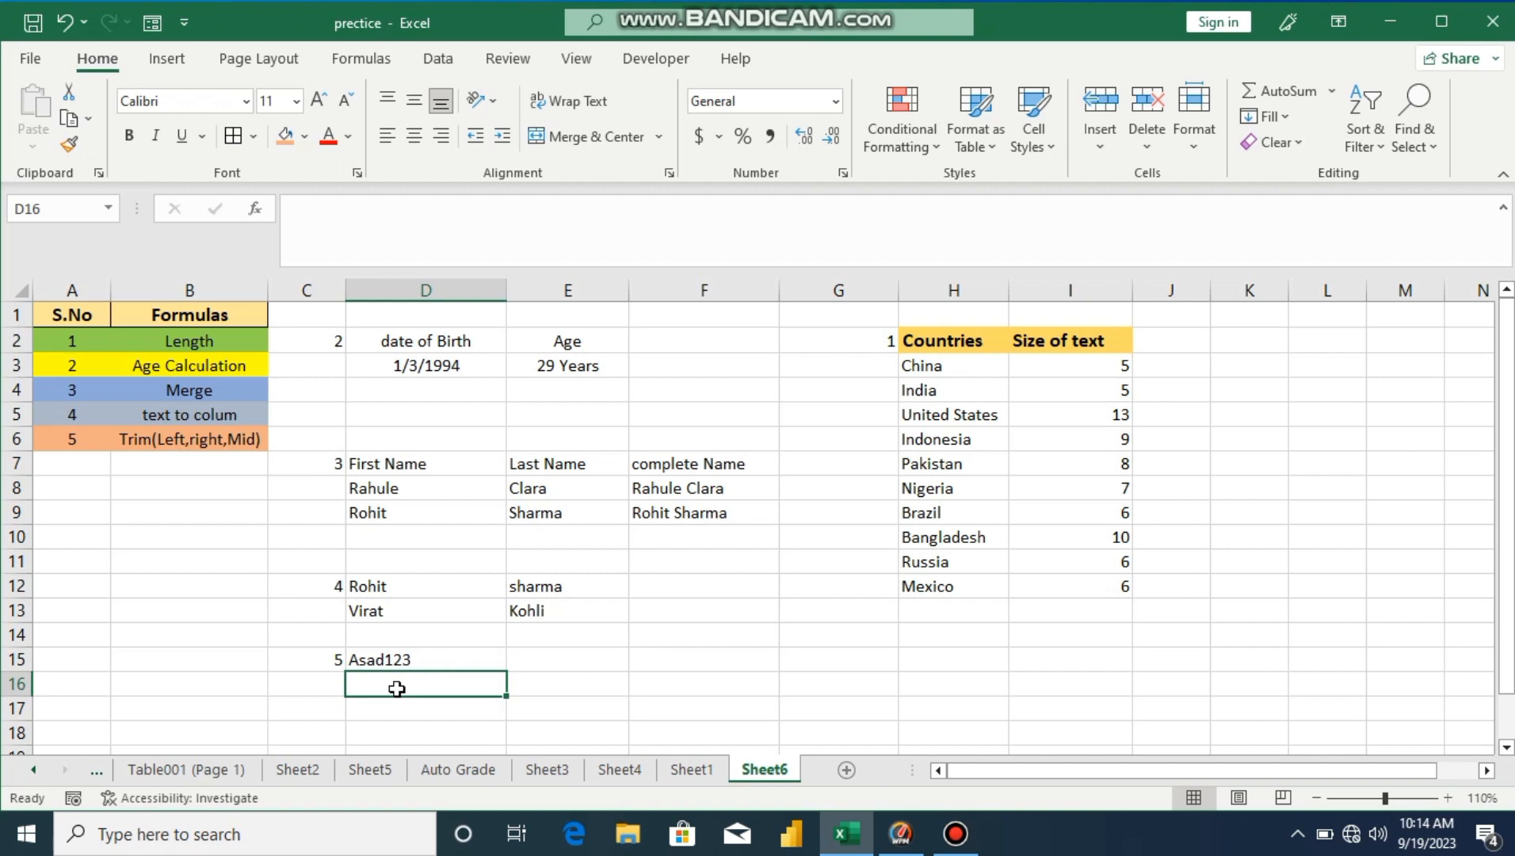
Step: Label E15, F15 and G15 as left, Right and Mid
left_click(553, 662)
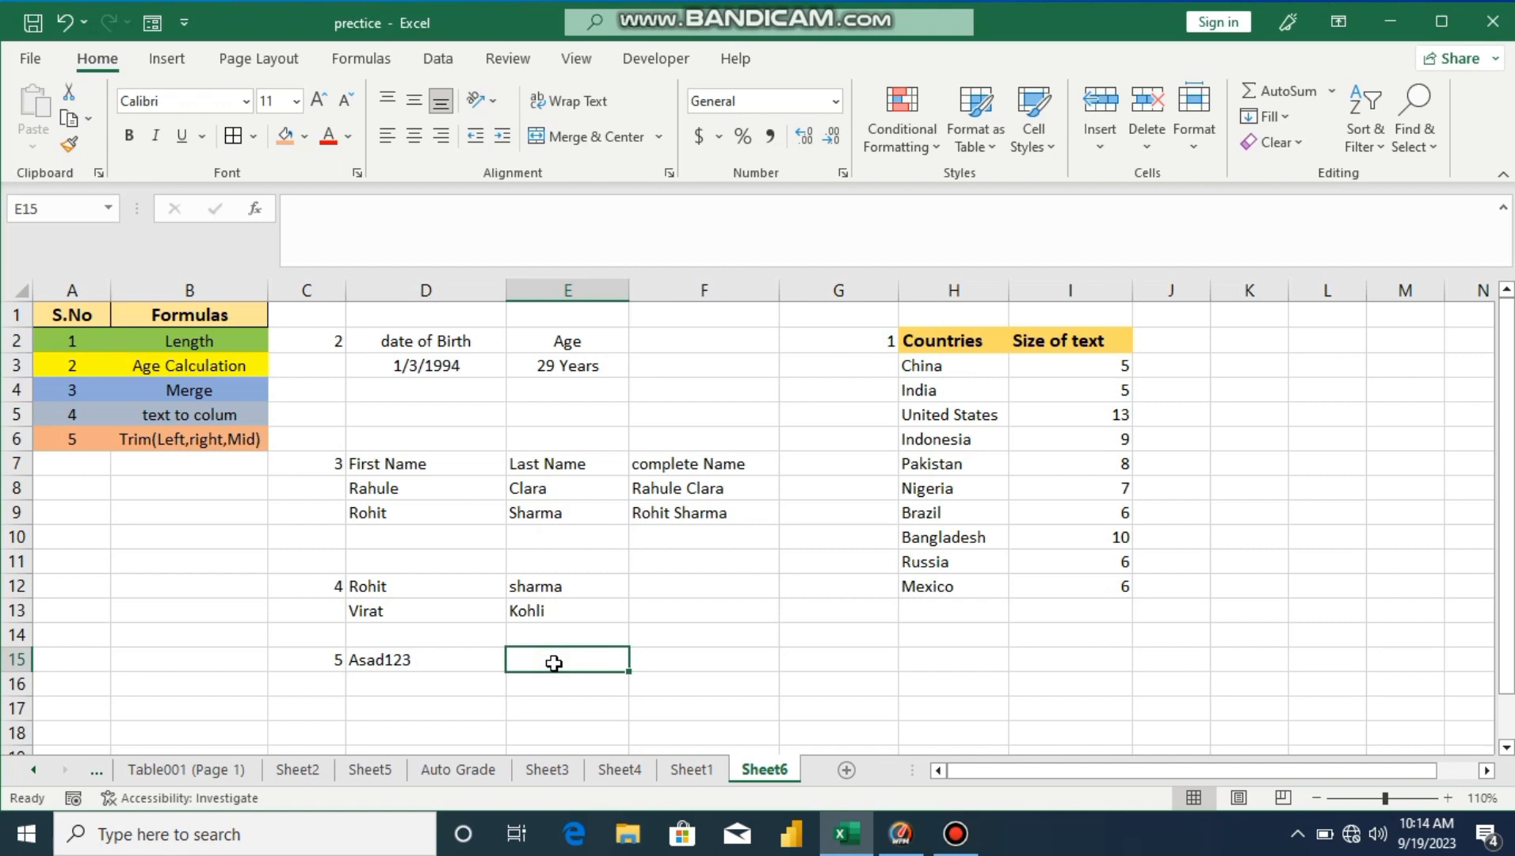
type("left")
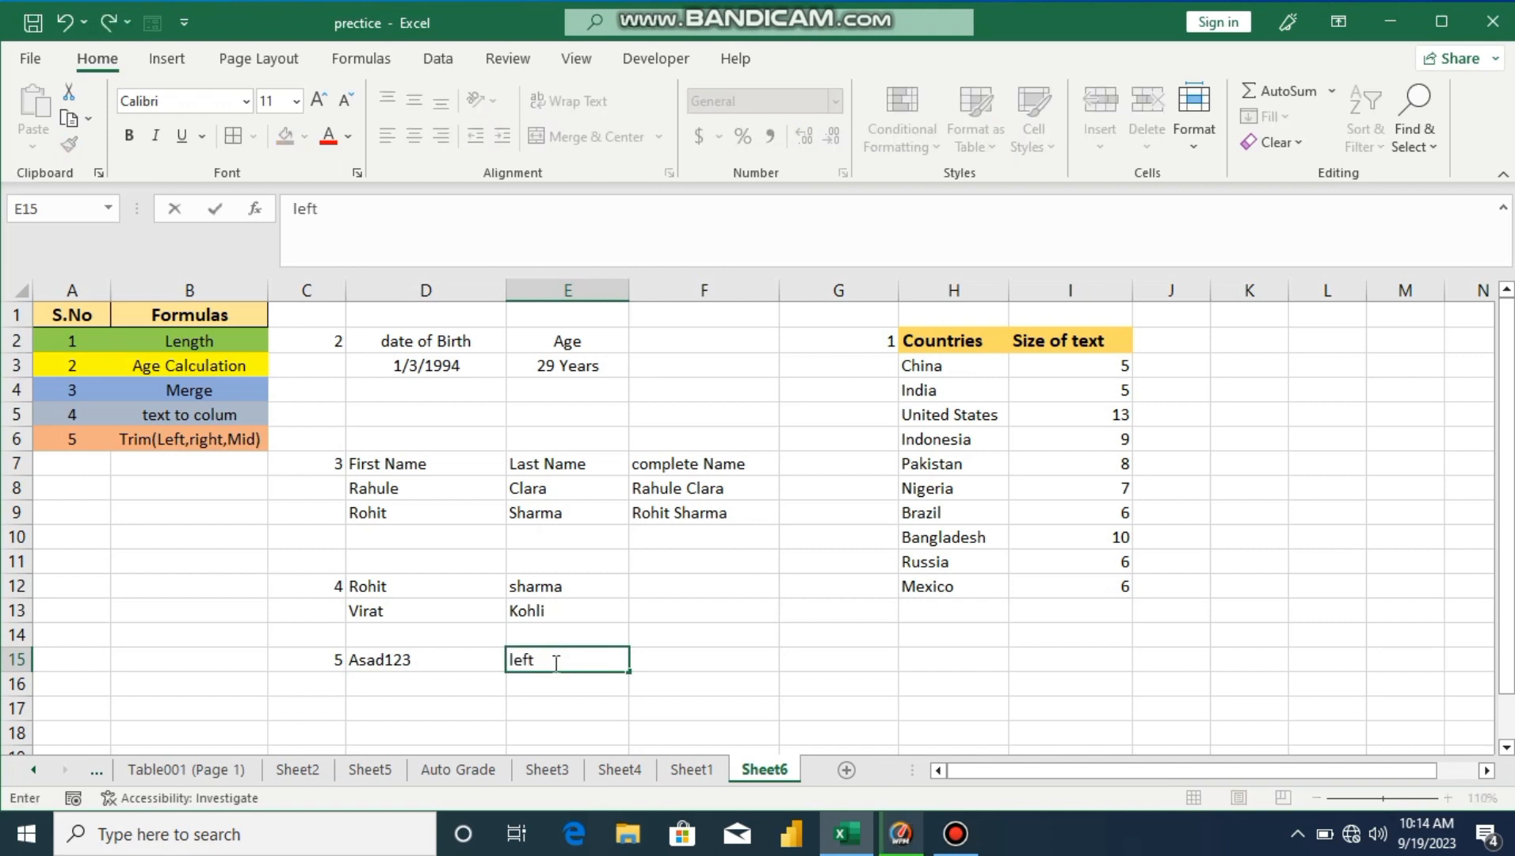
key("Return")
left_click(665, 659)
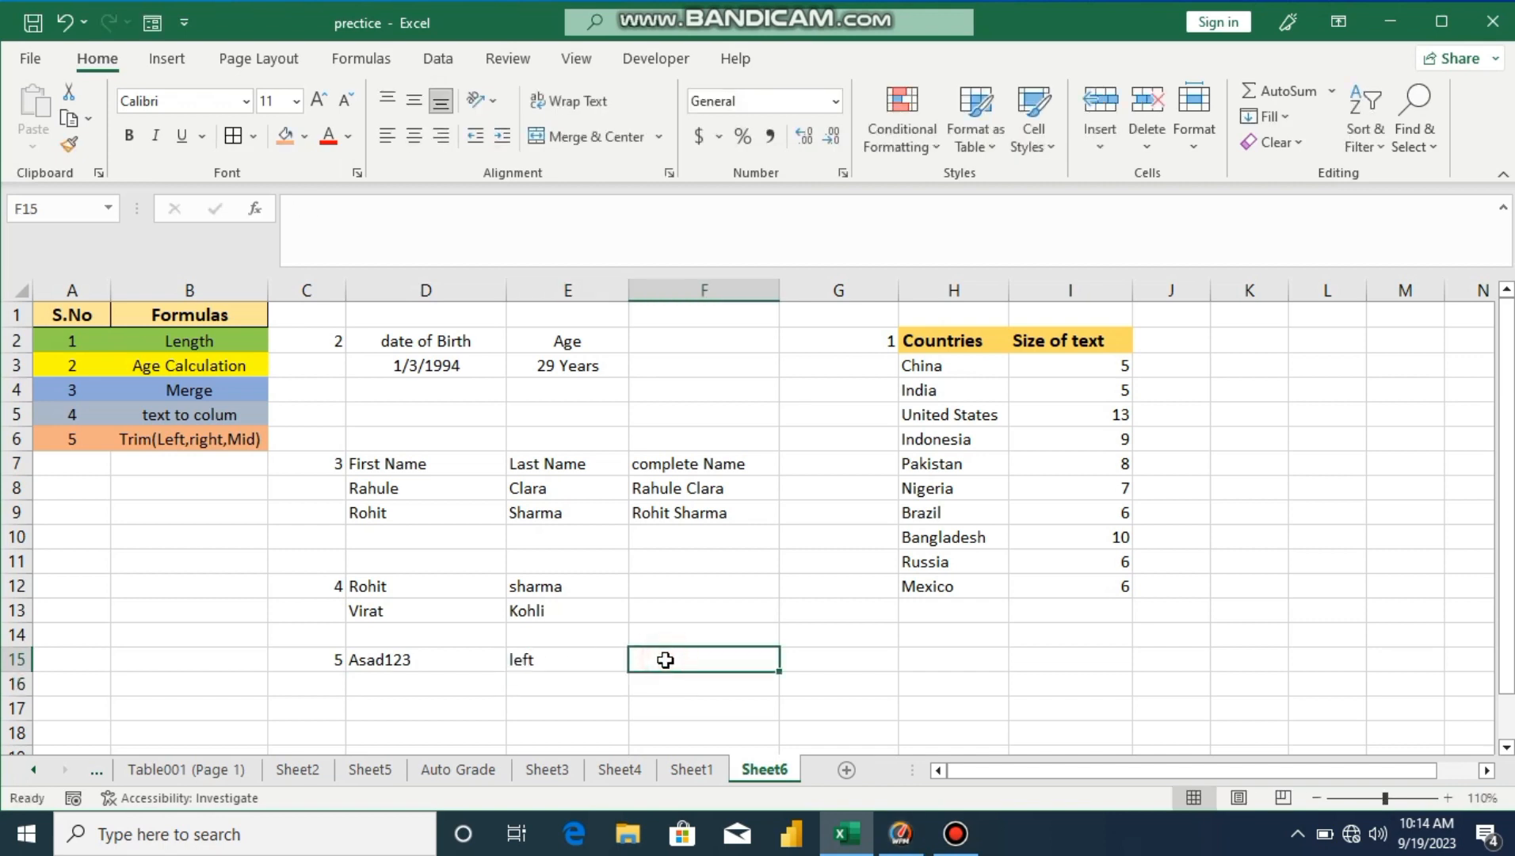
type("R")
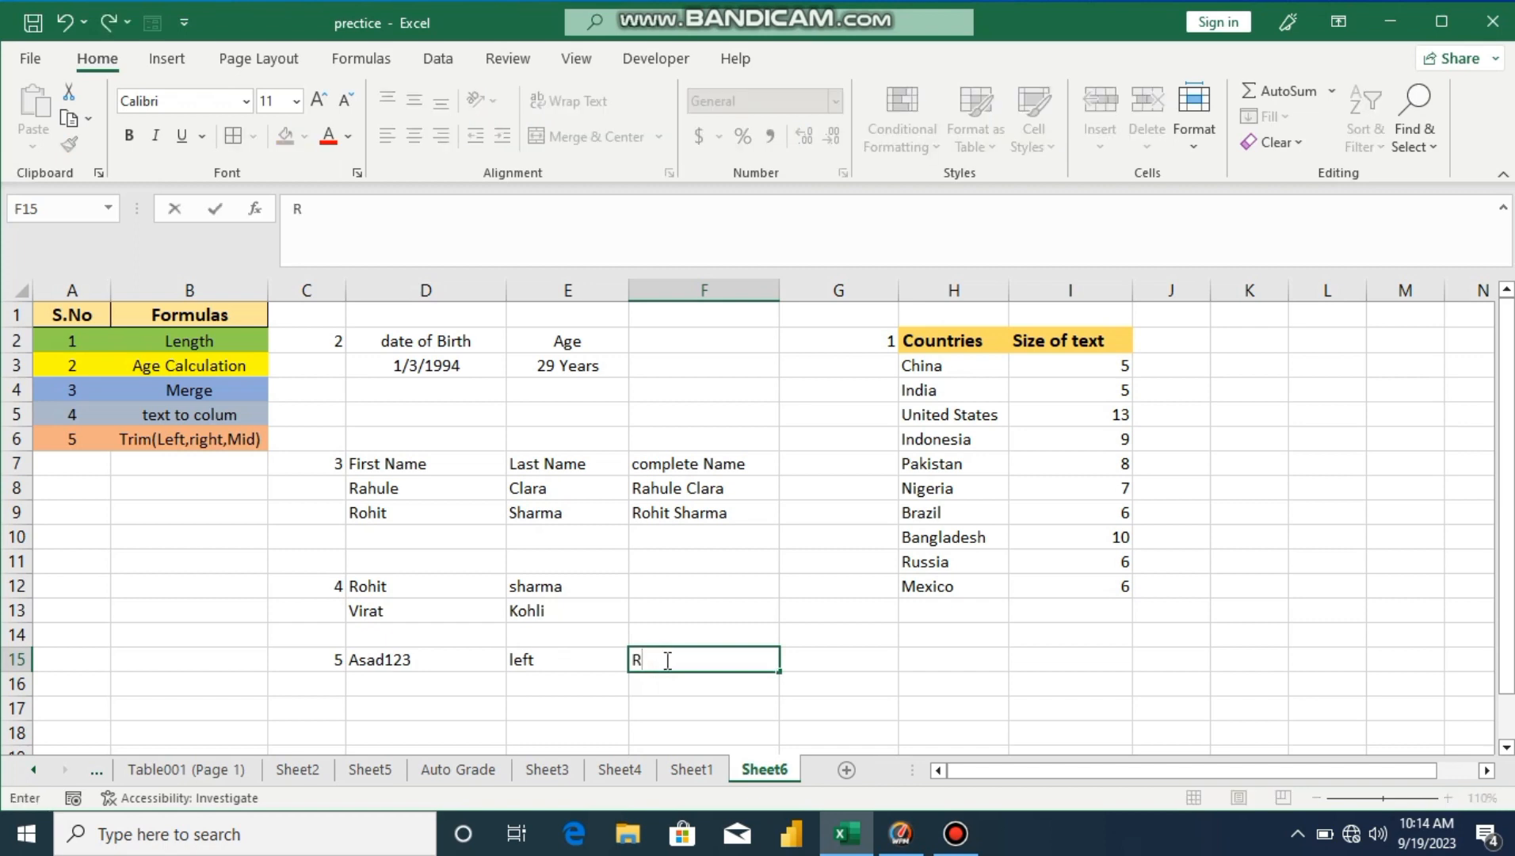
type("ight")
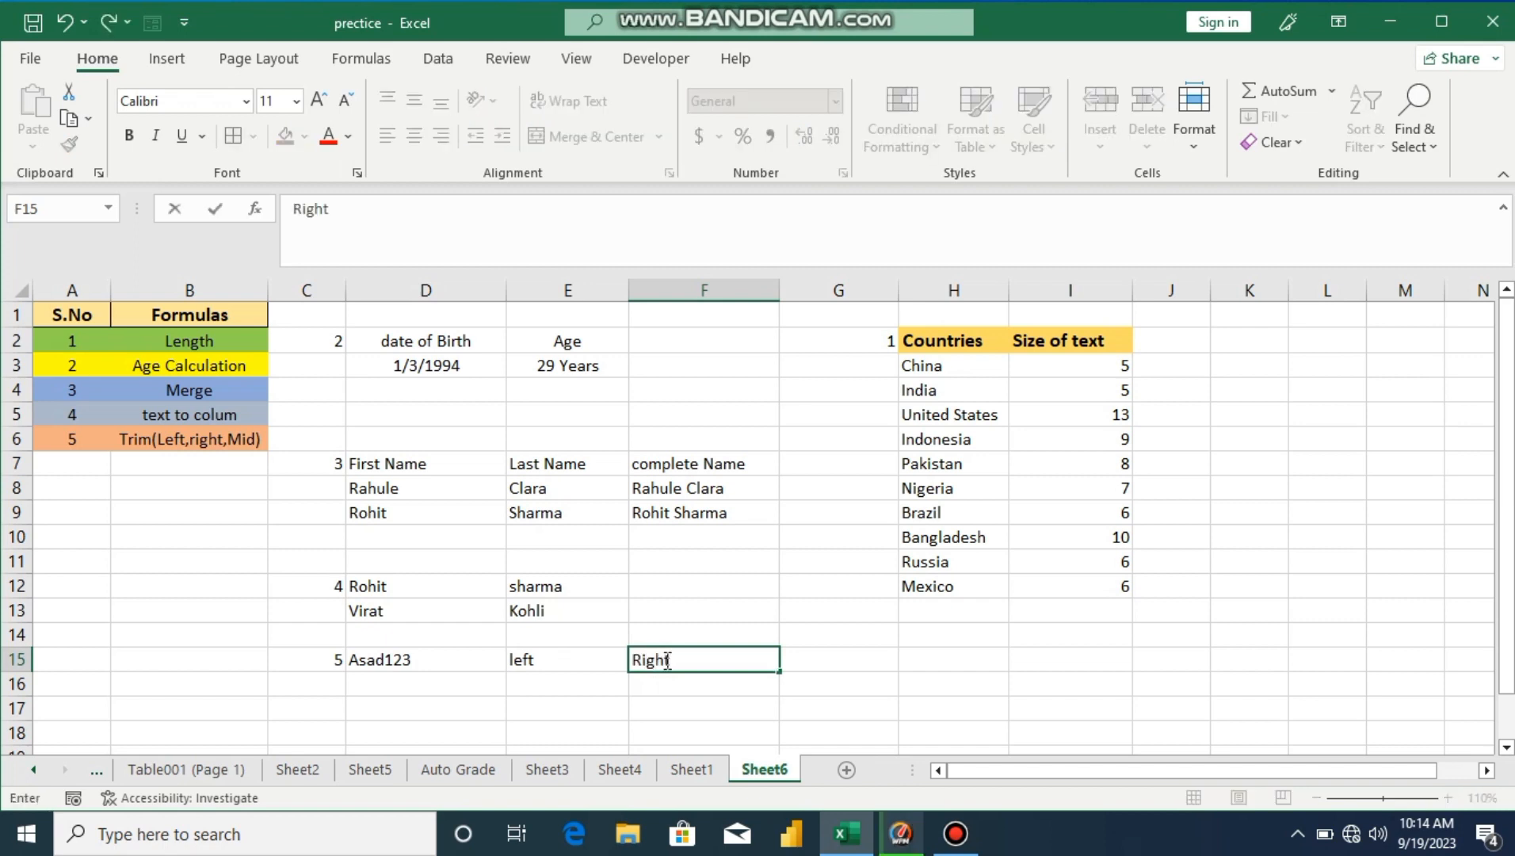
key("Tab")
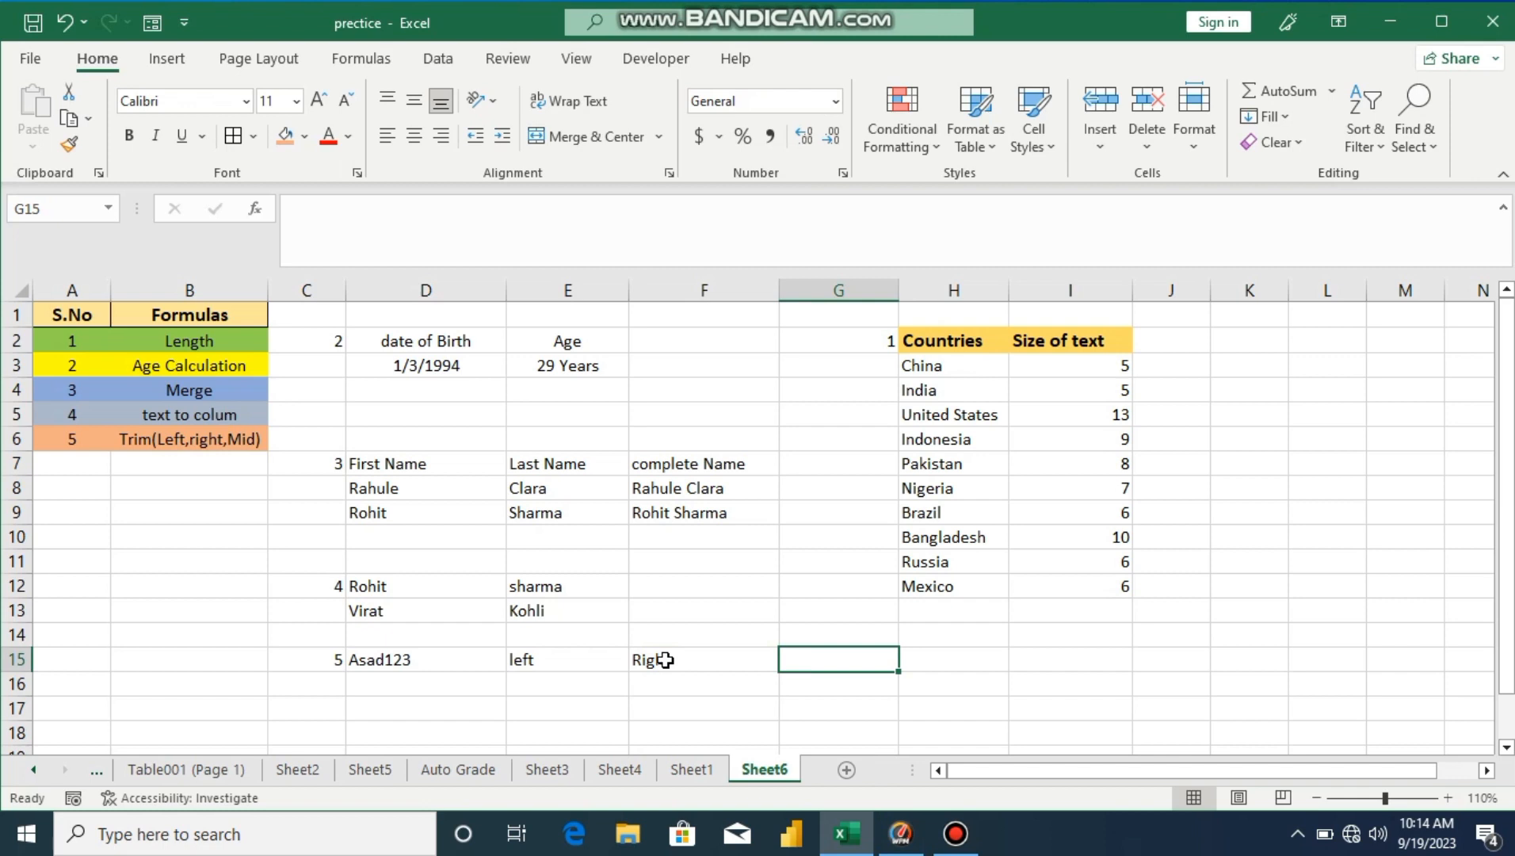
type("Mid")
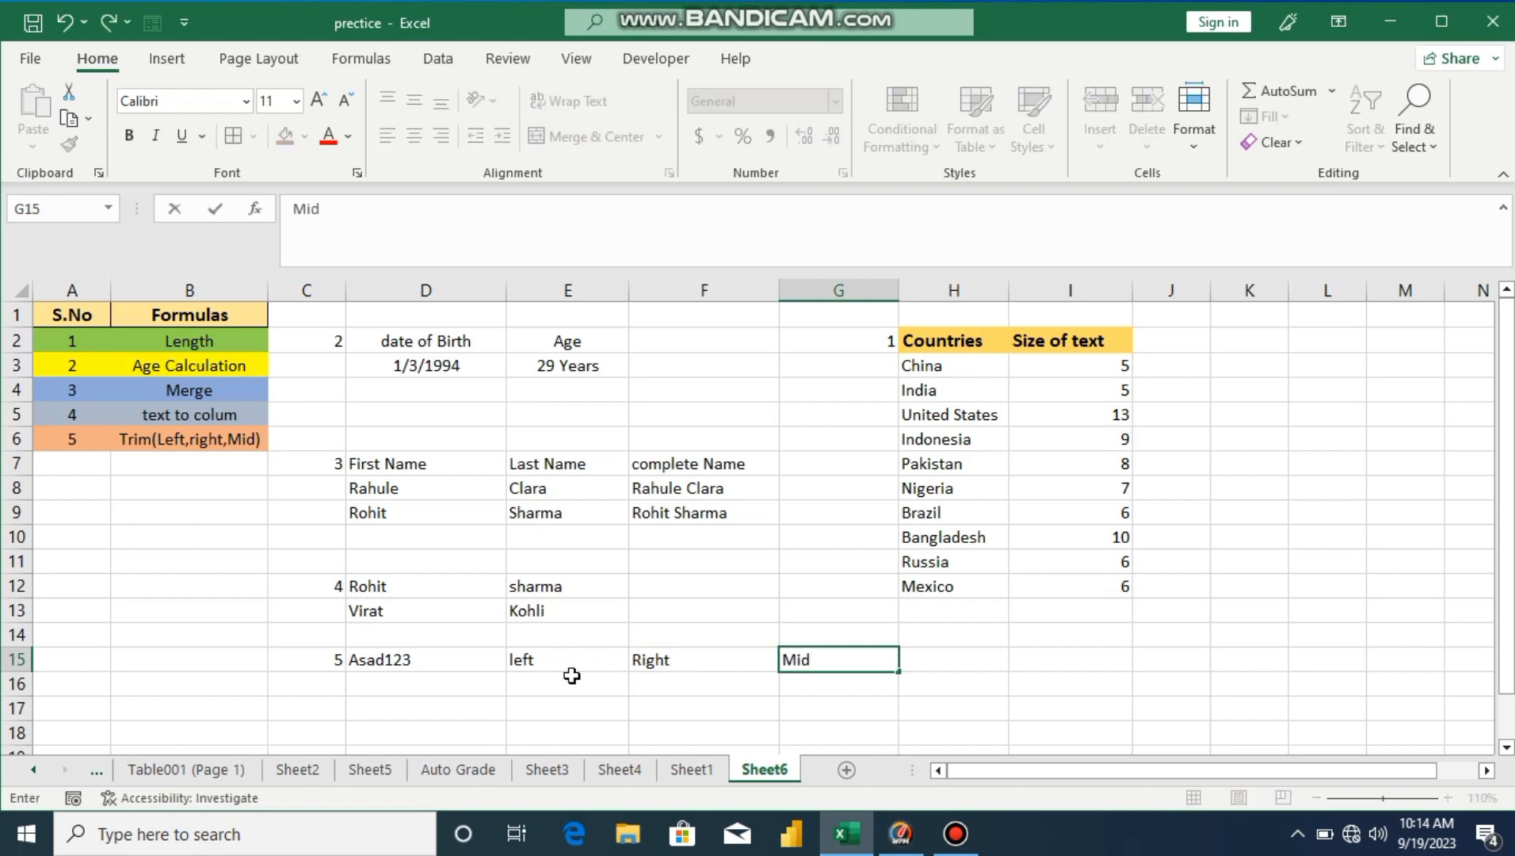
left_click(549, 680)
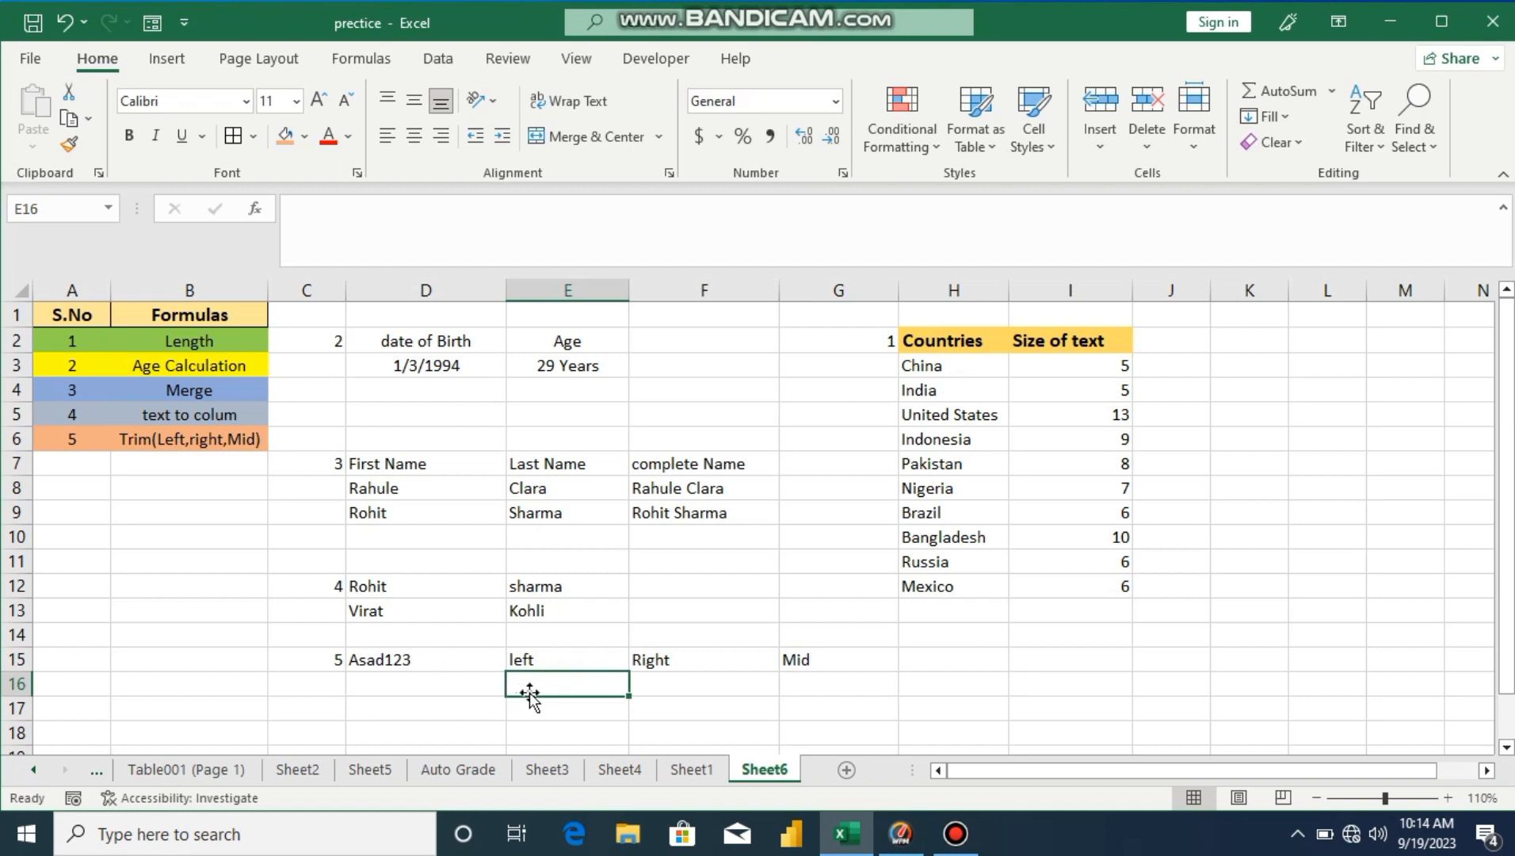
Step: Enter =LEFT(D15,4) in E16 to extract Asad from Asad123
type("=l")
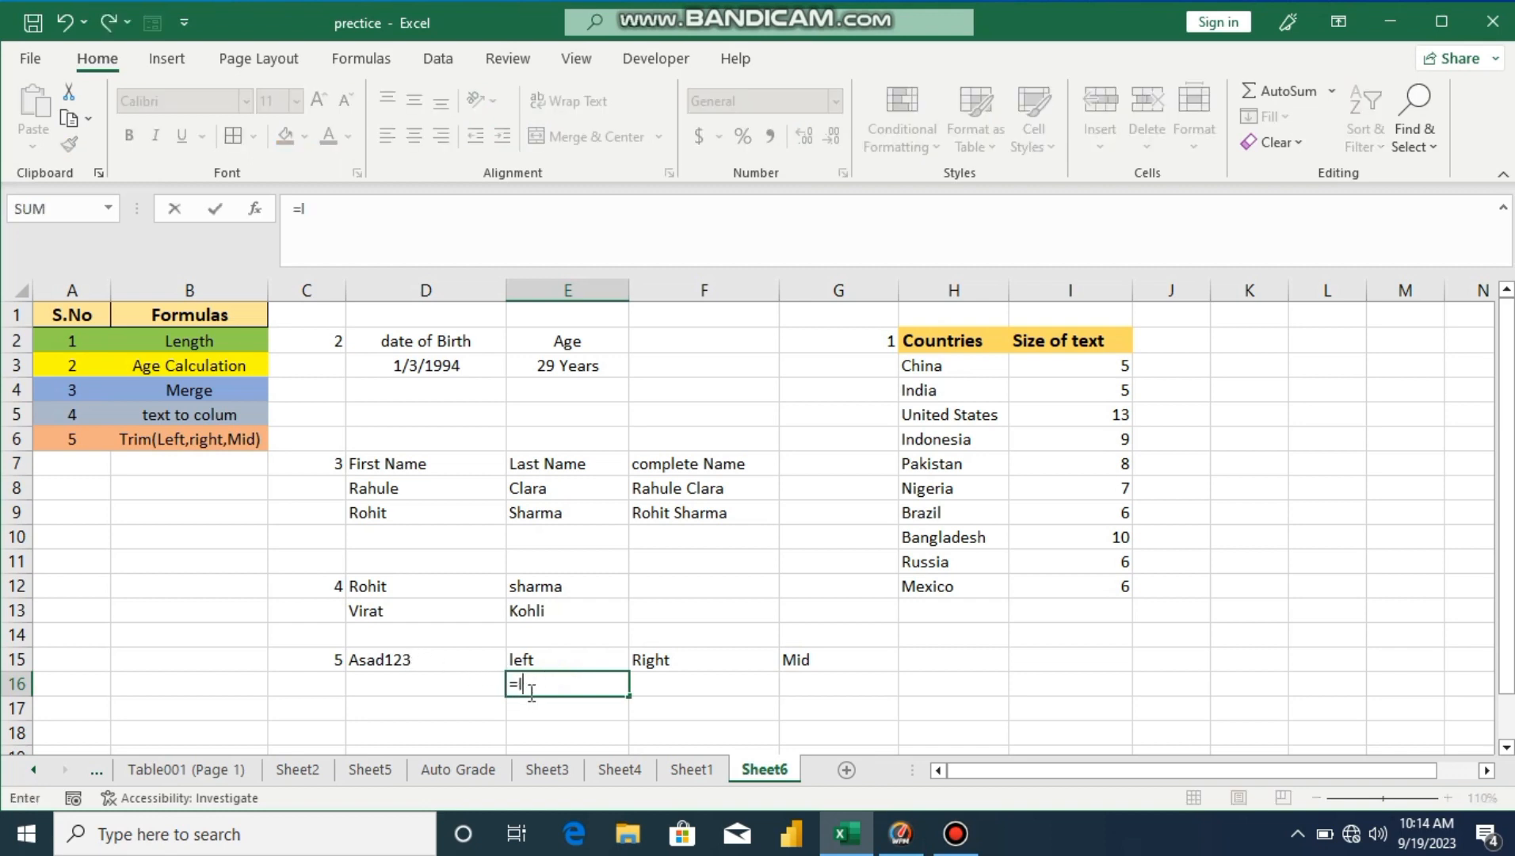
type("eft")
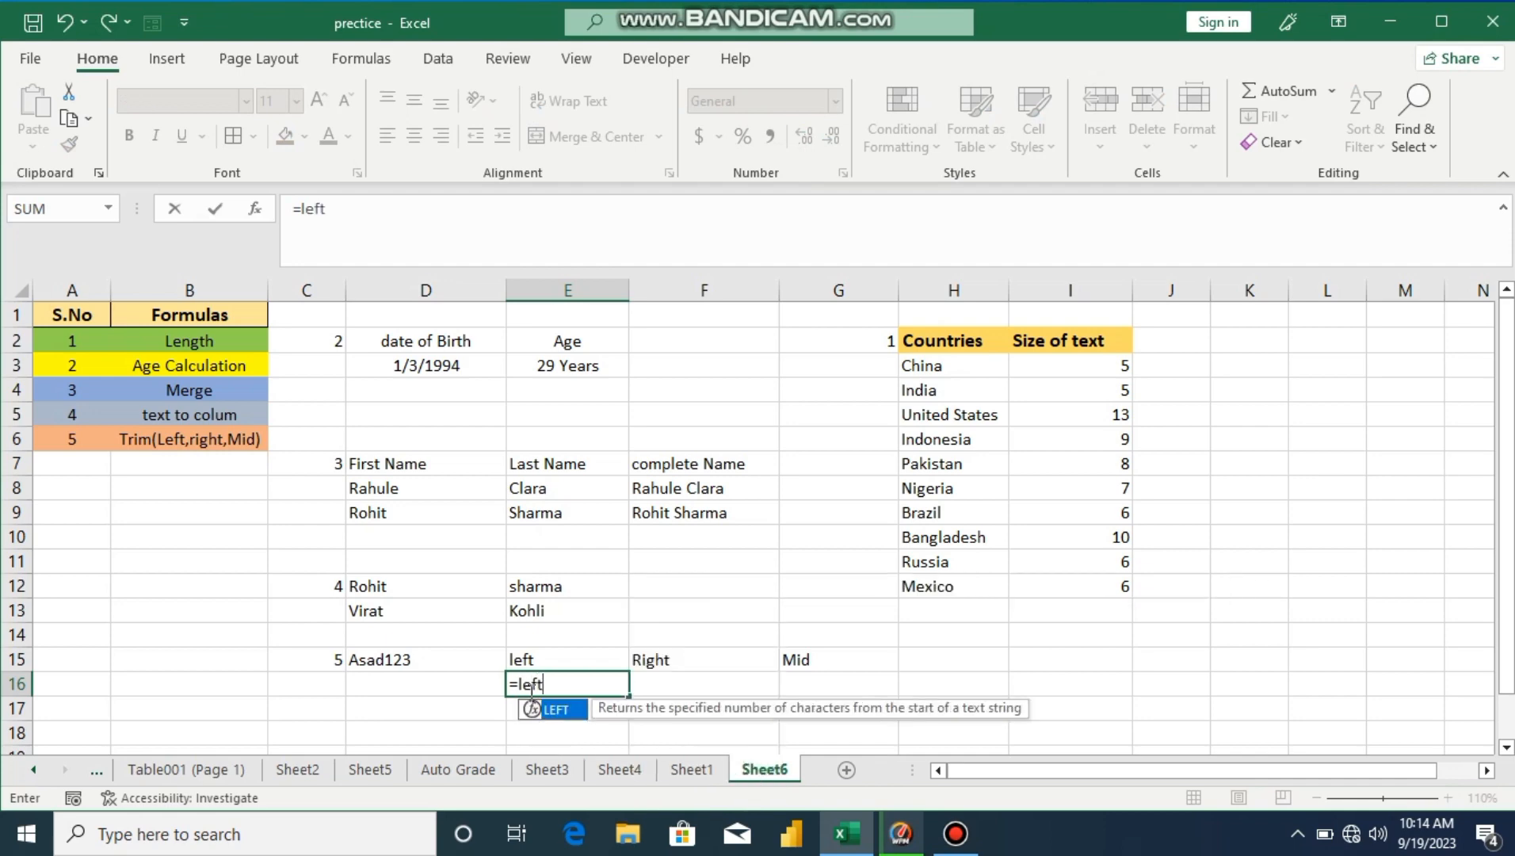
double_click(555, 708)
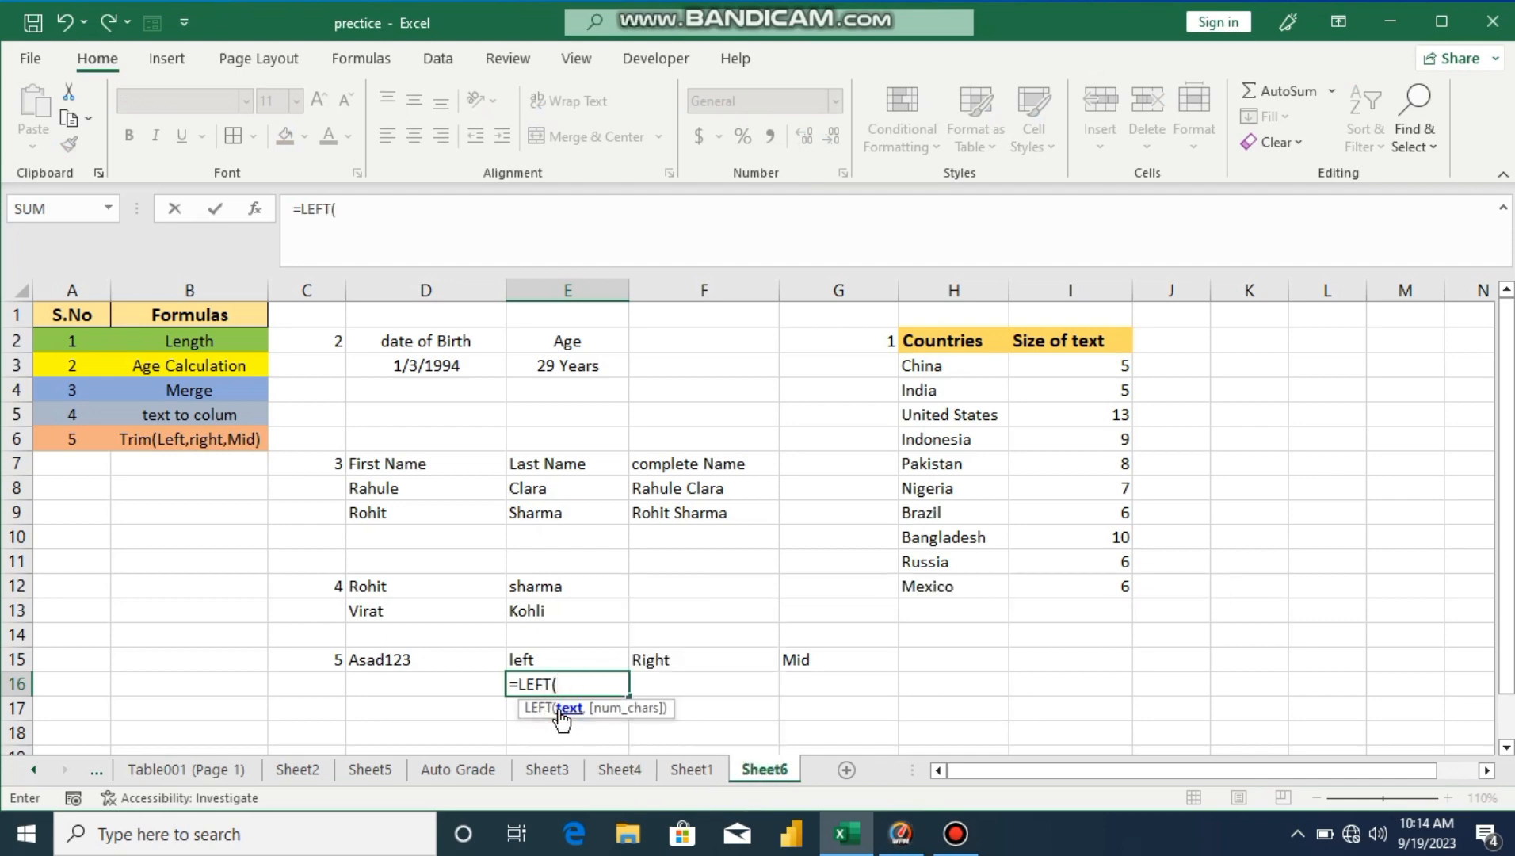
left_click(407, 664)
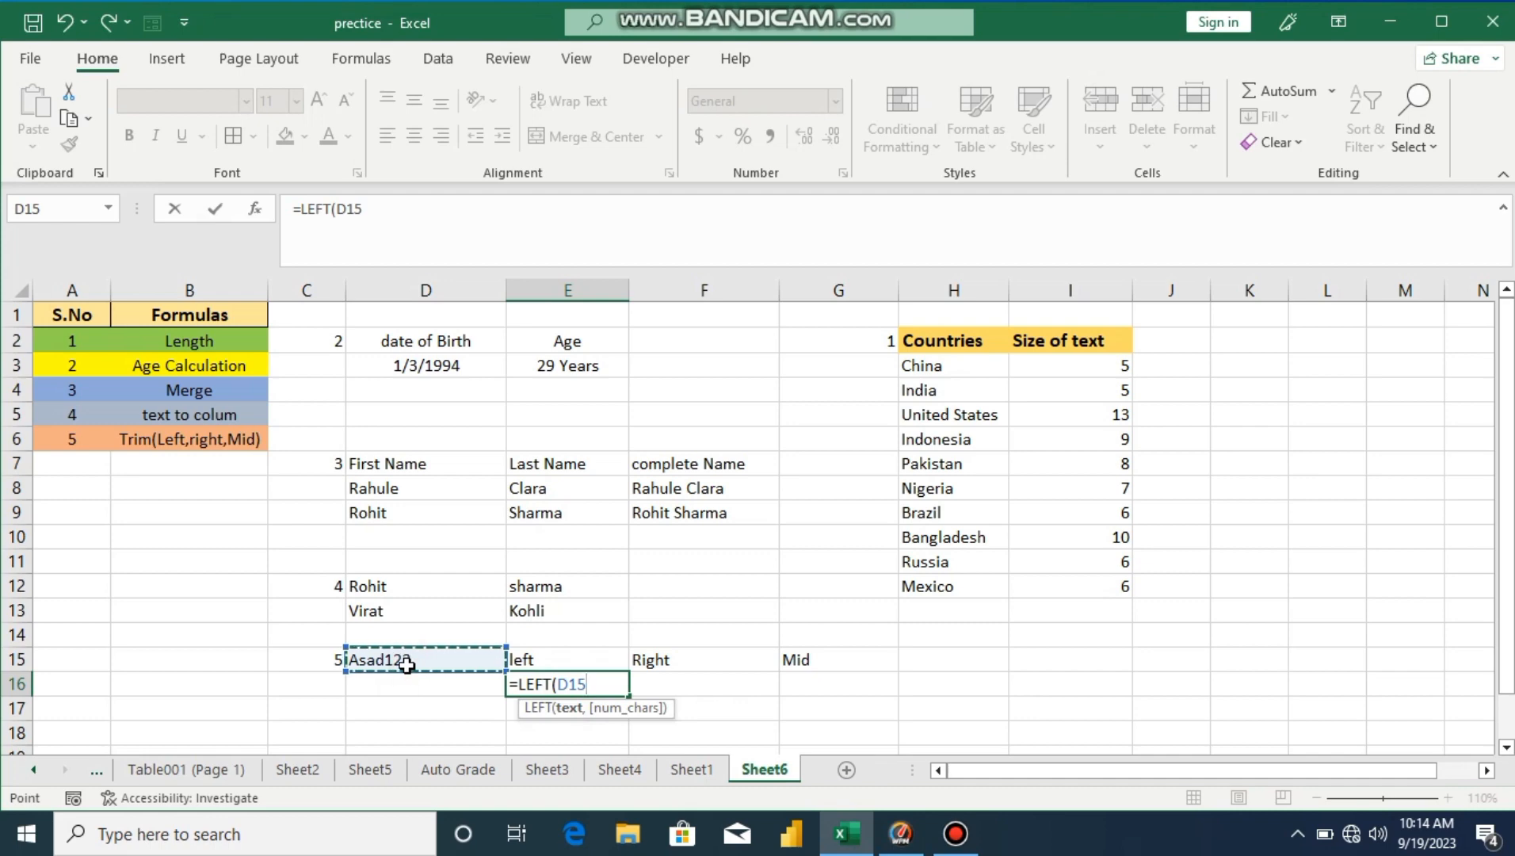
type(",")
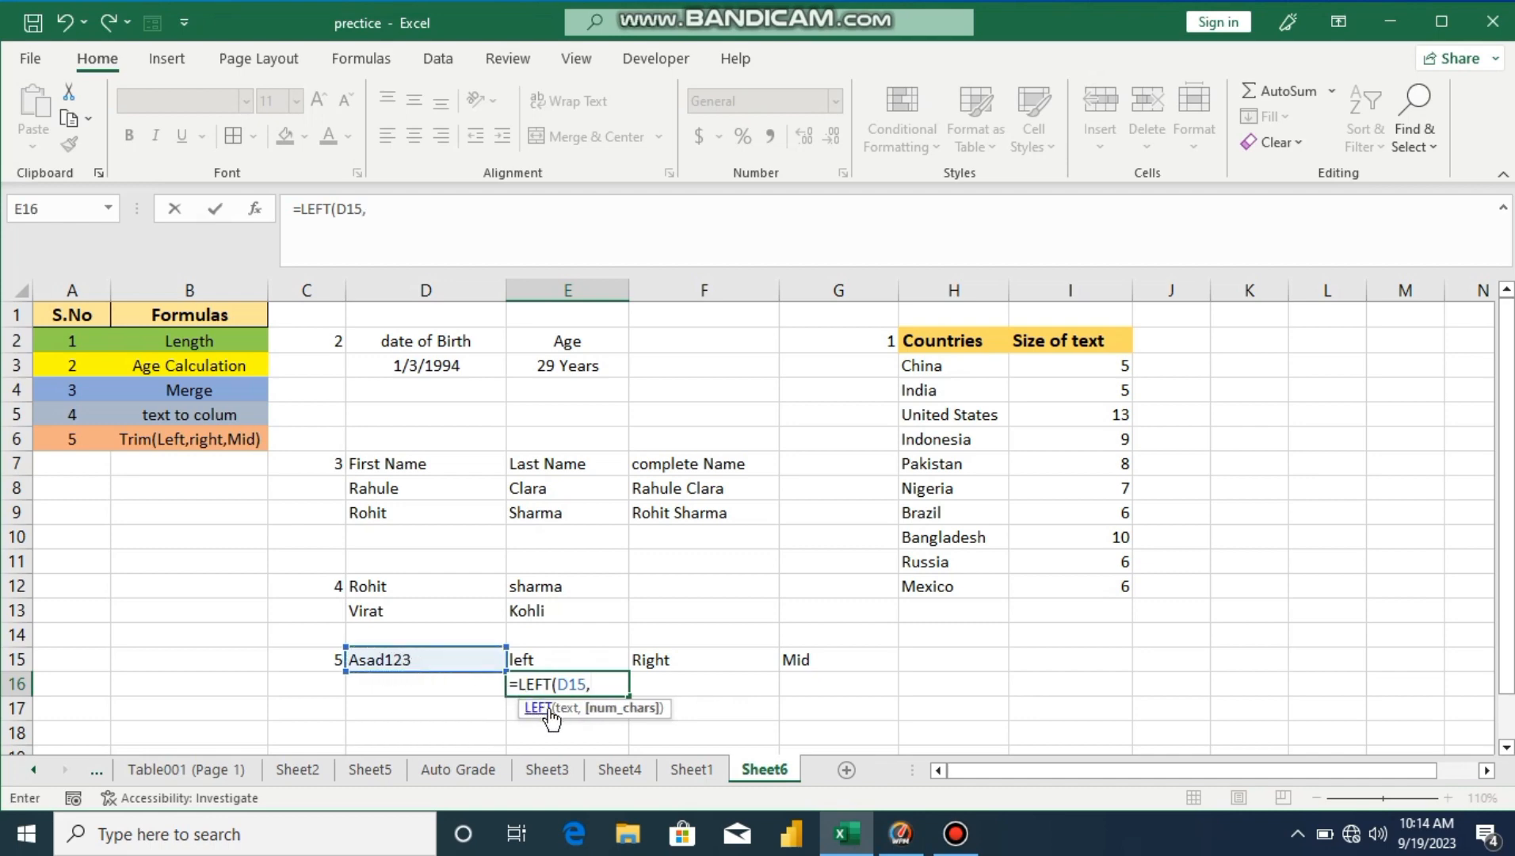
type("4)")
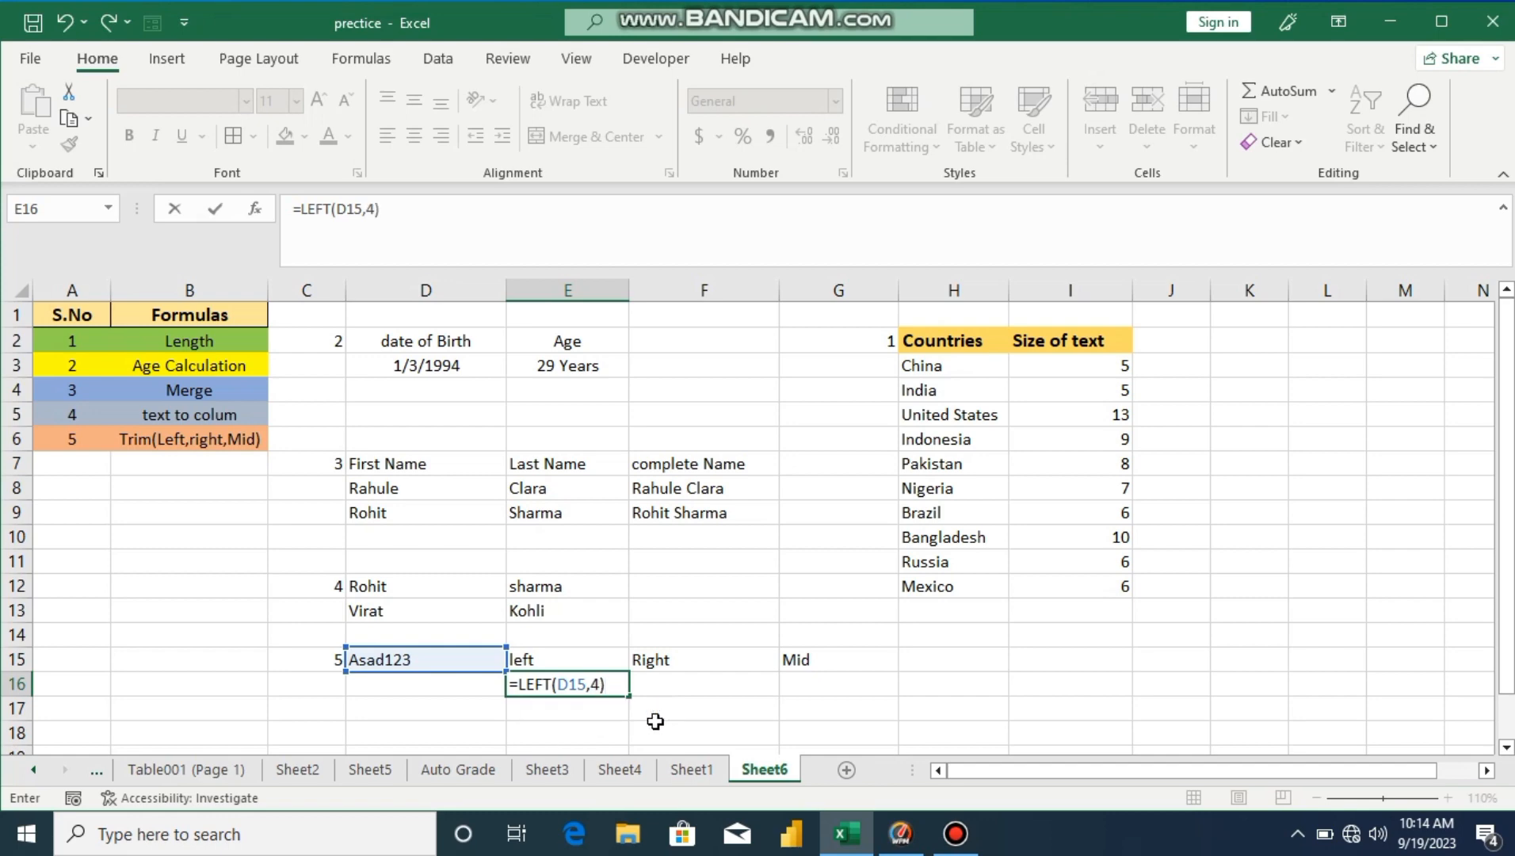
key("Return")
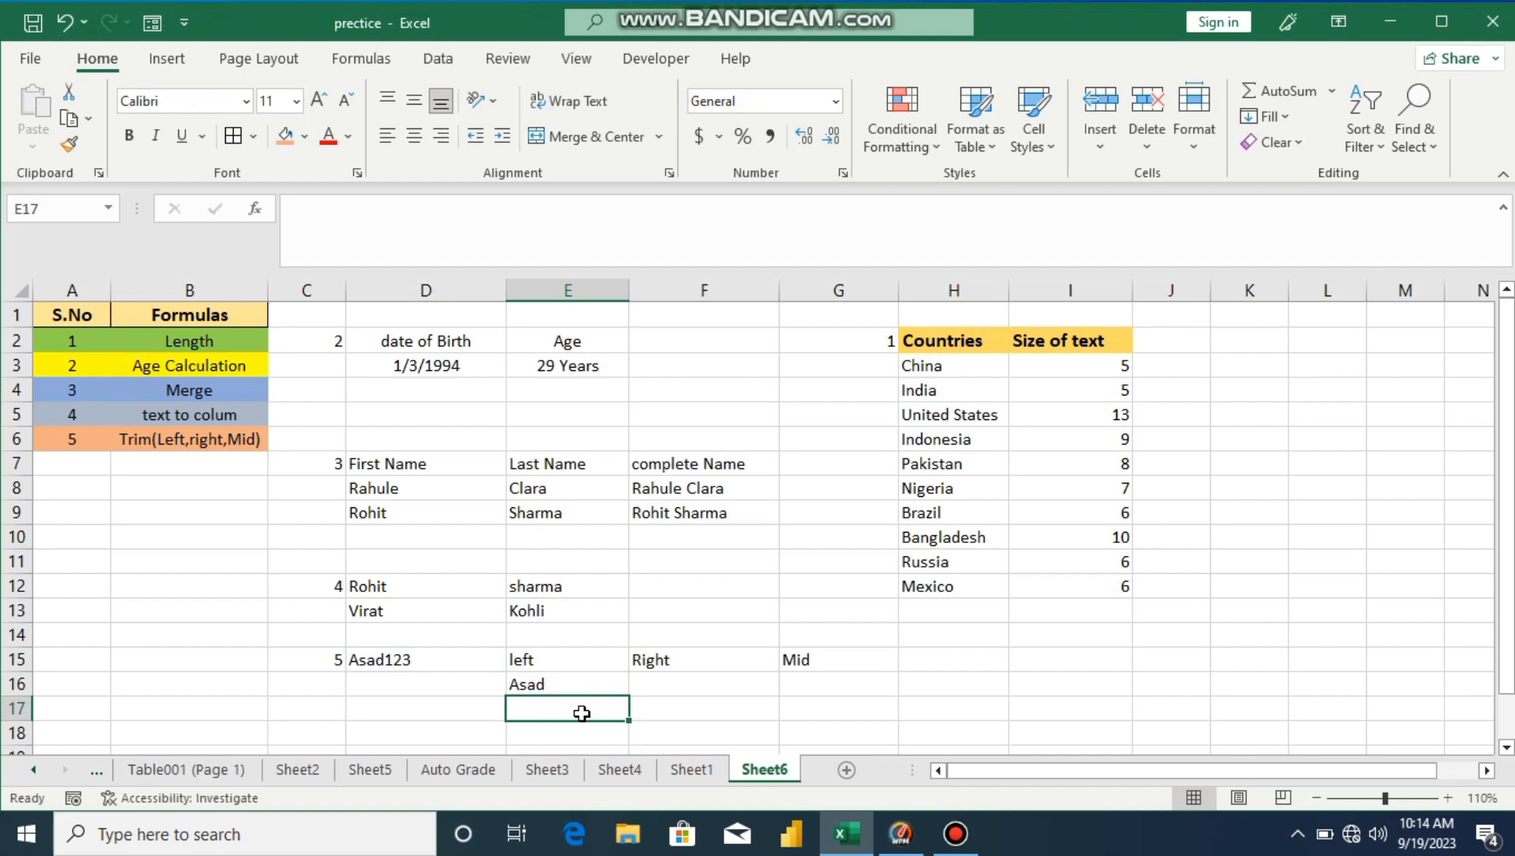
Step: Enter =RIGHT(D15,3) in F16 to return 123
left_click(690, 690)
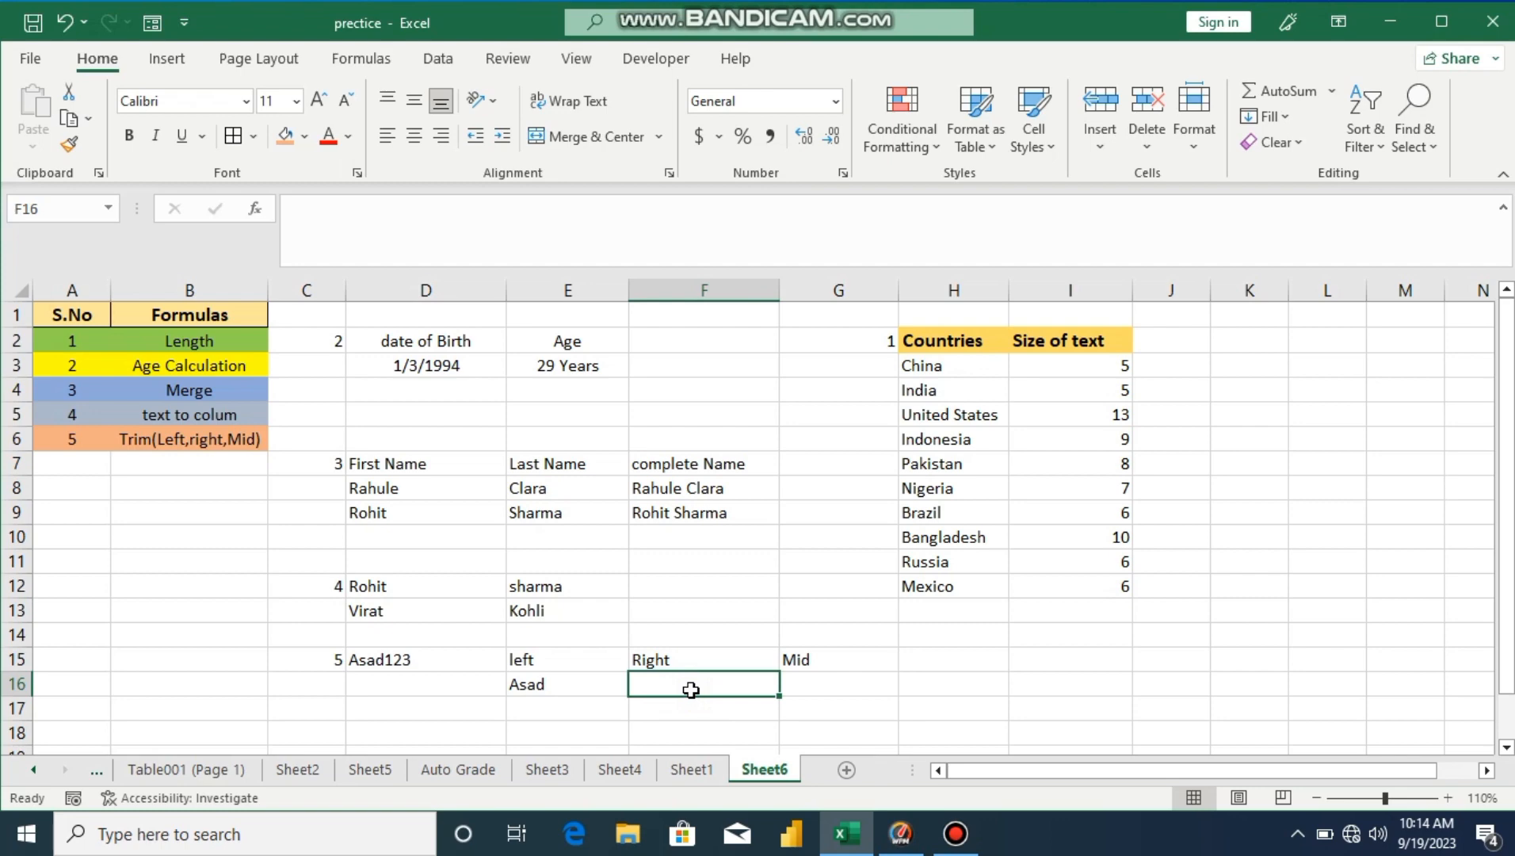
type("=")
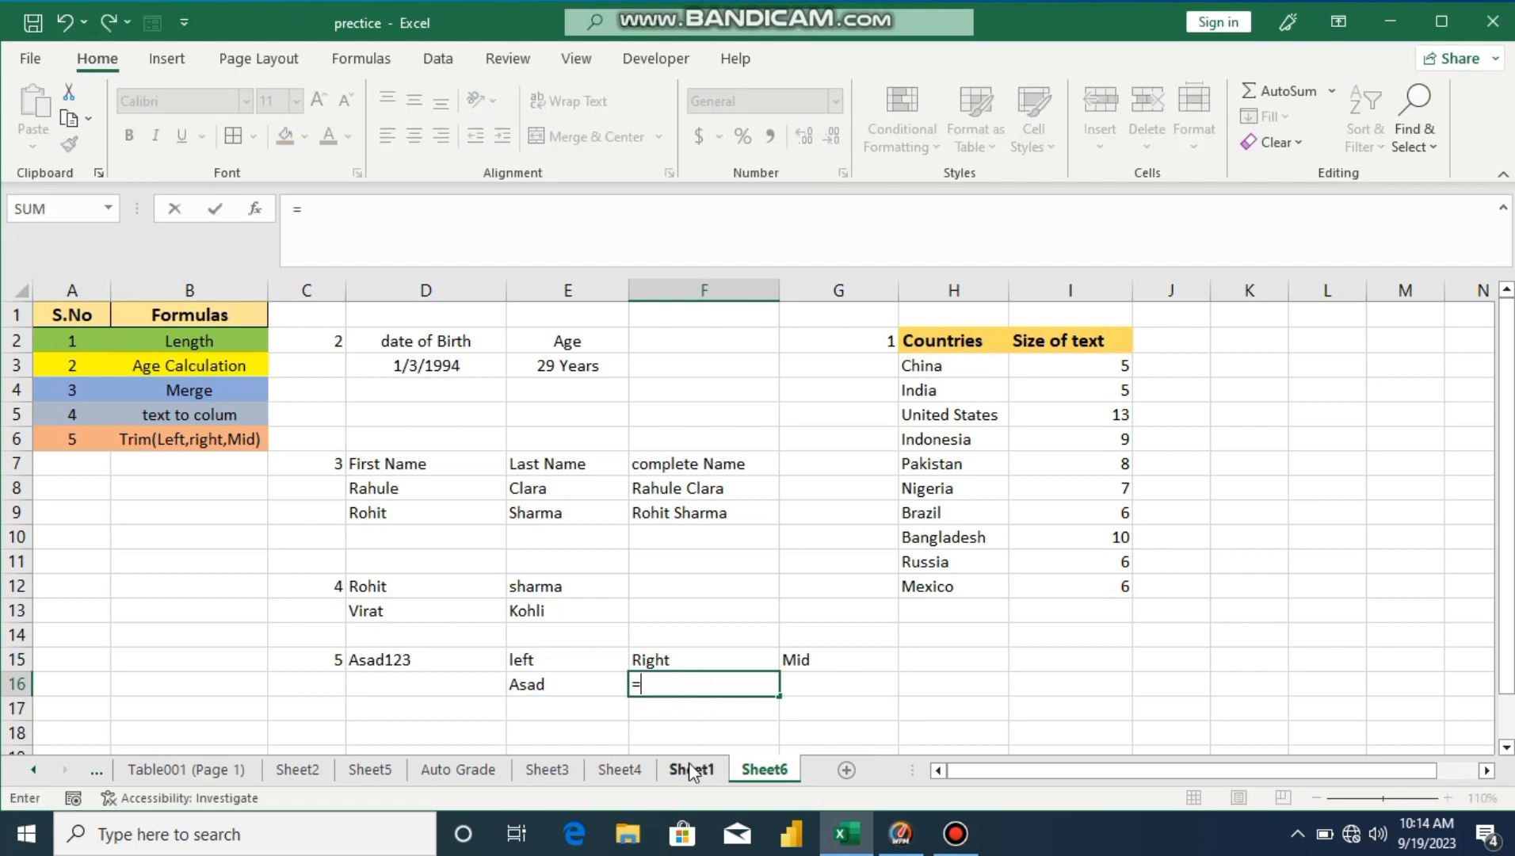
type("right")
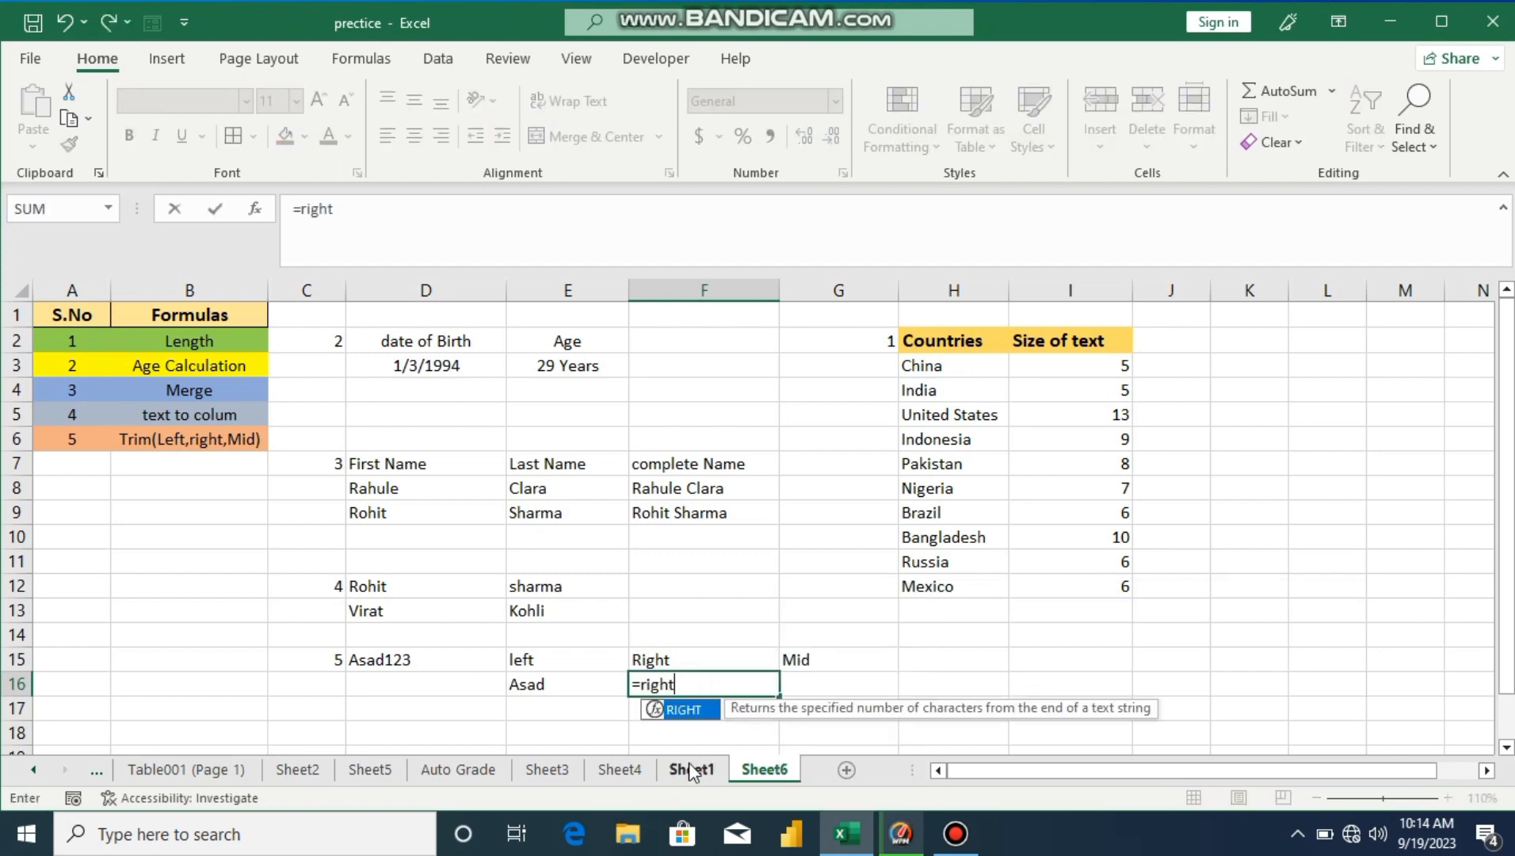
double_click(698, 709)
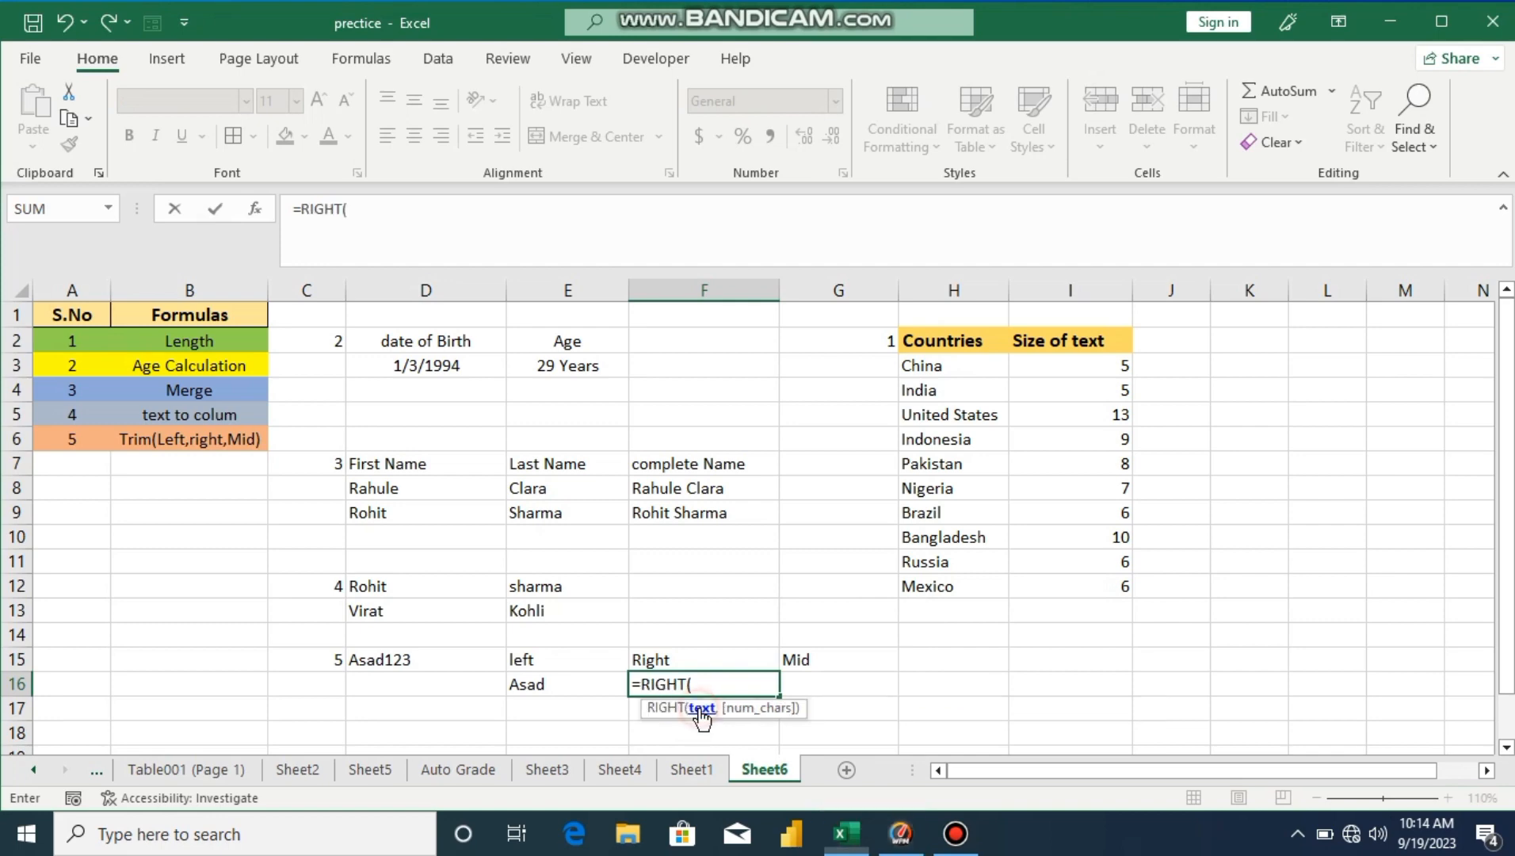
left_click(435, 659)
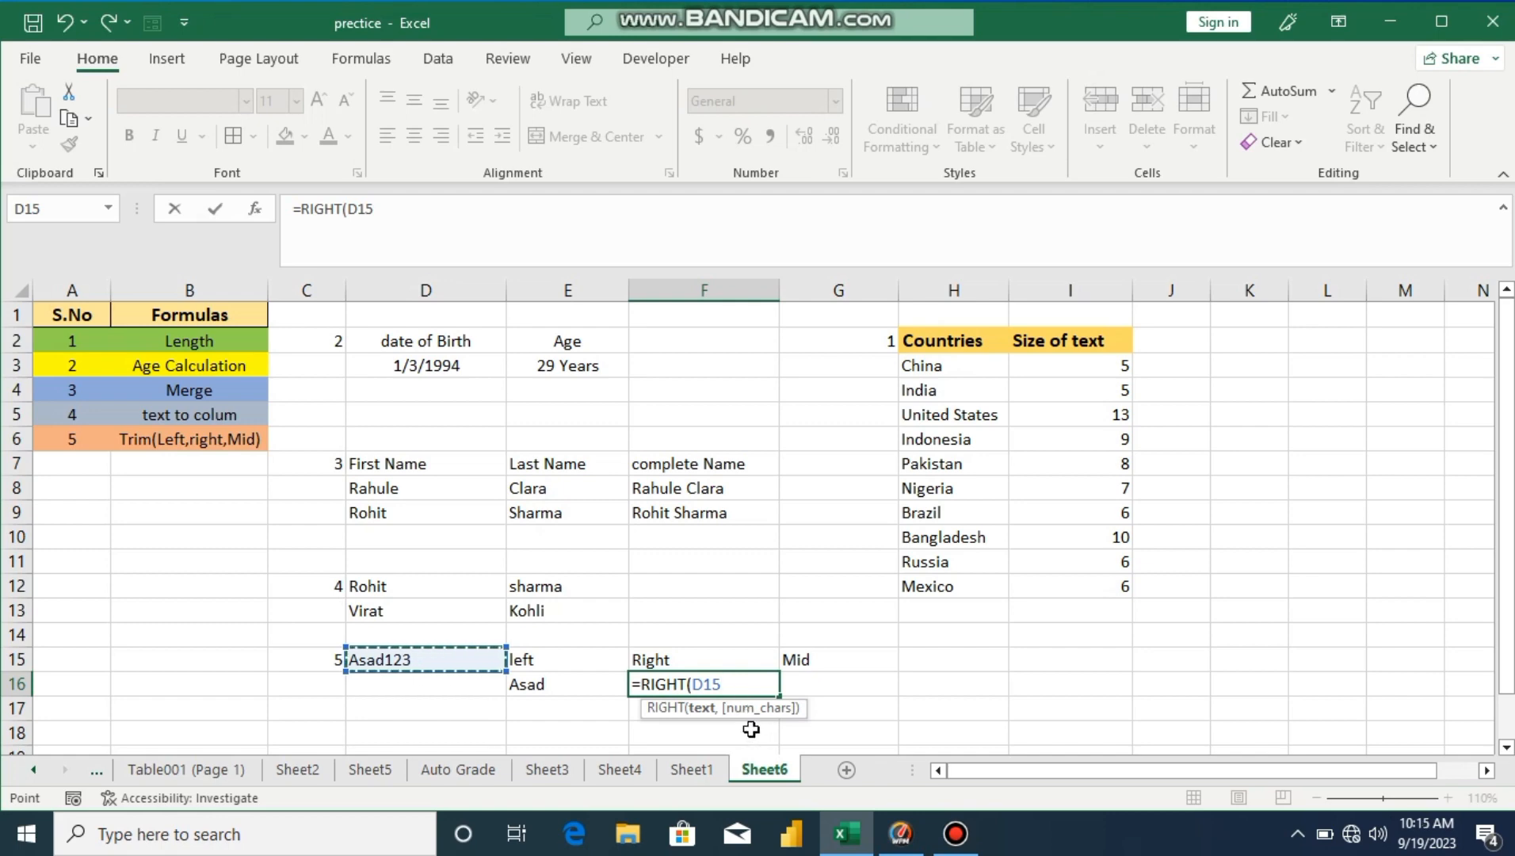
type(",")
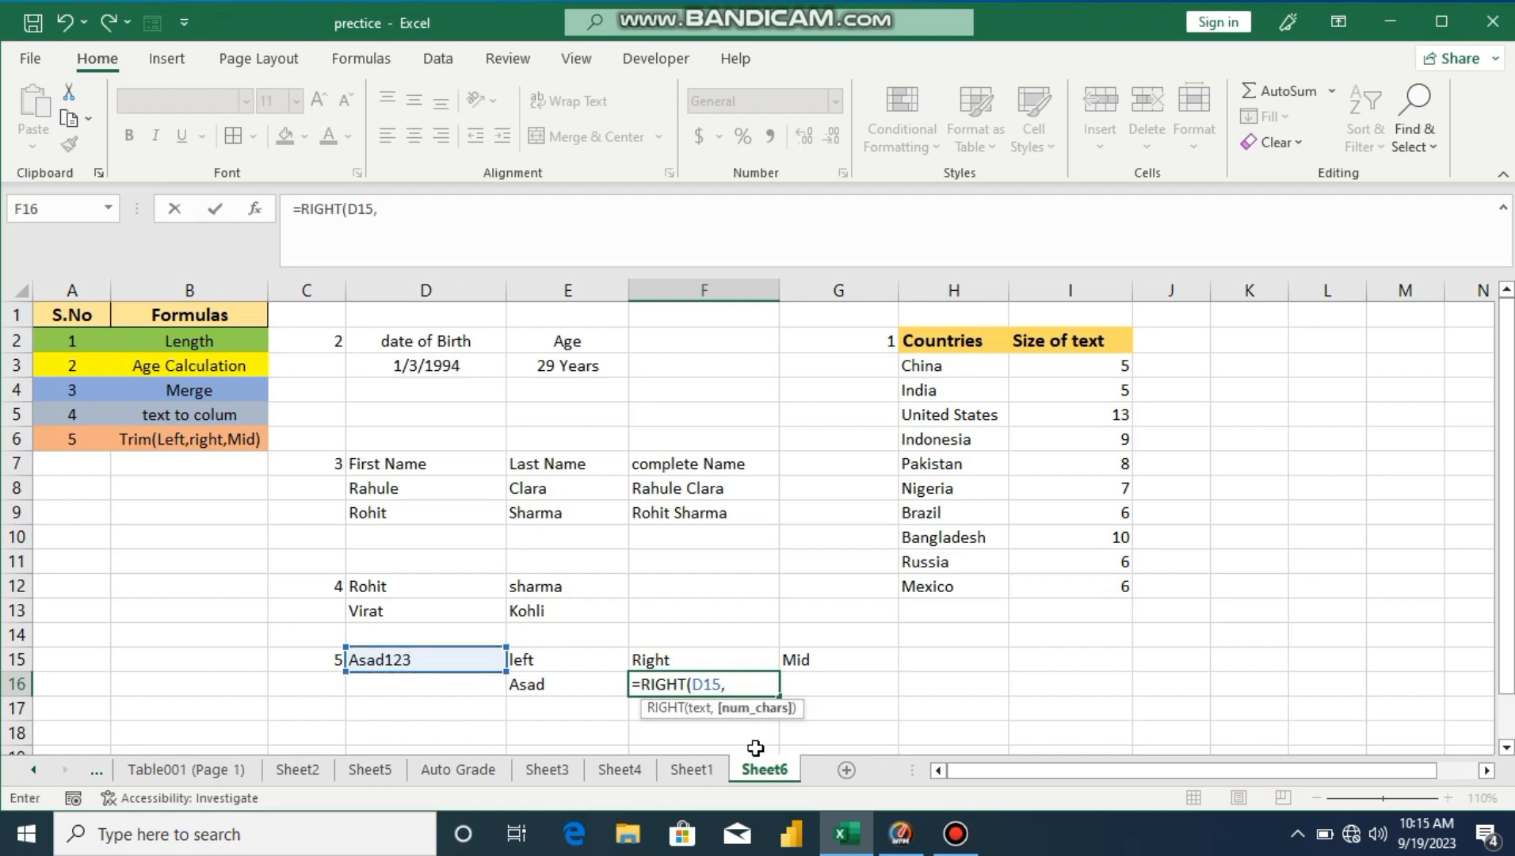
type("3")
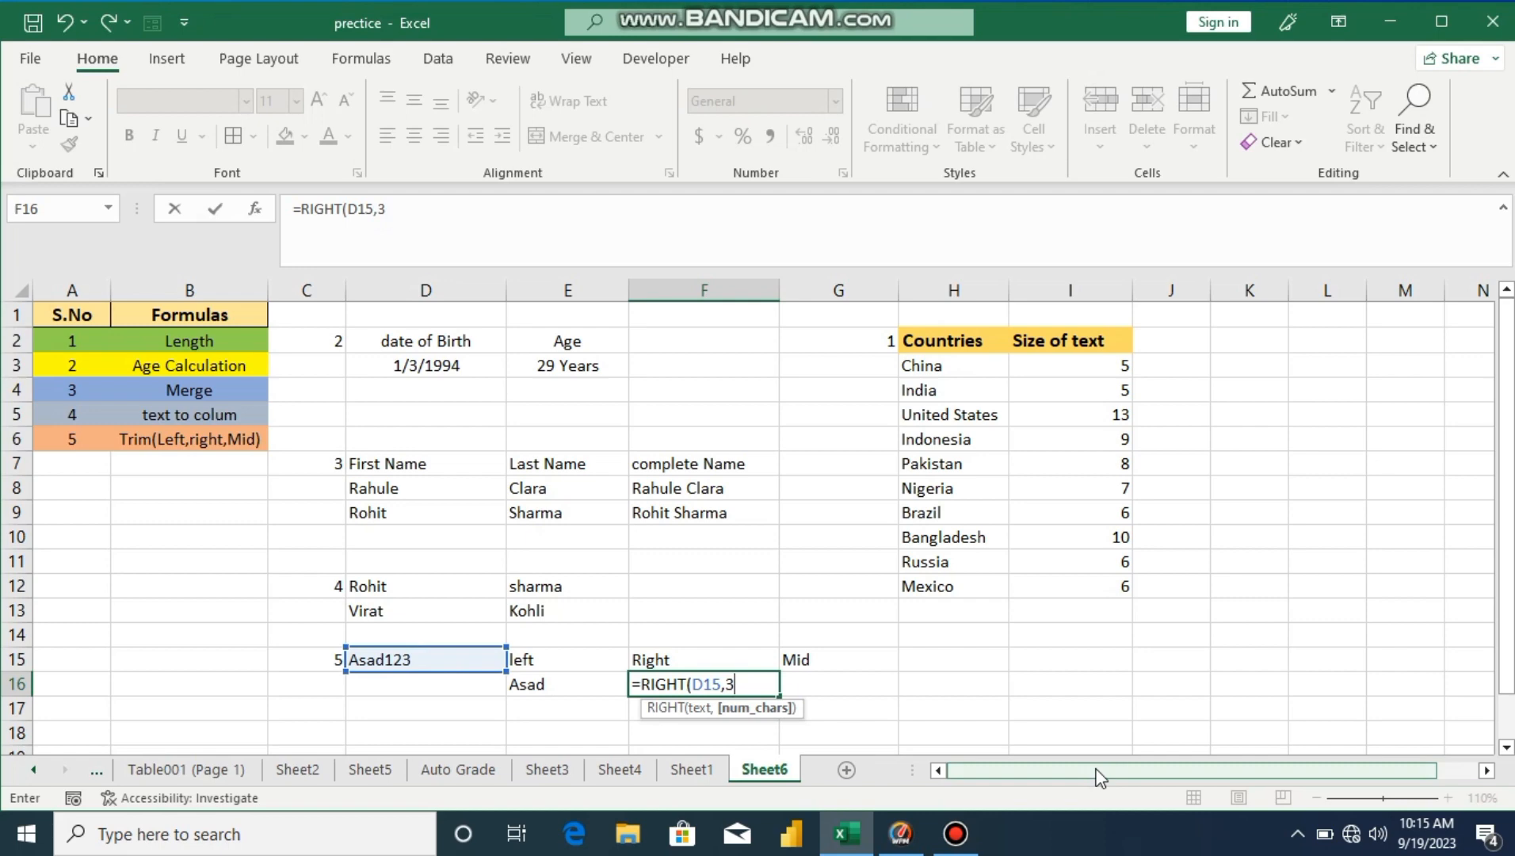
type(")")
key("Return")
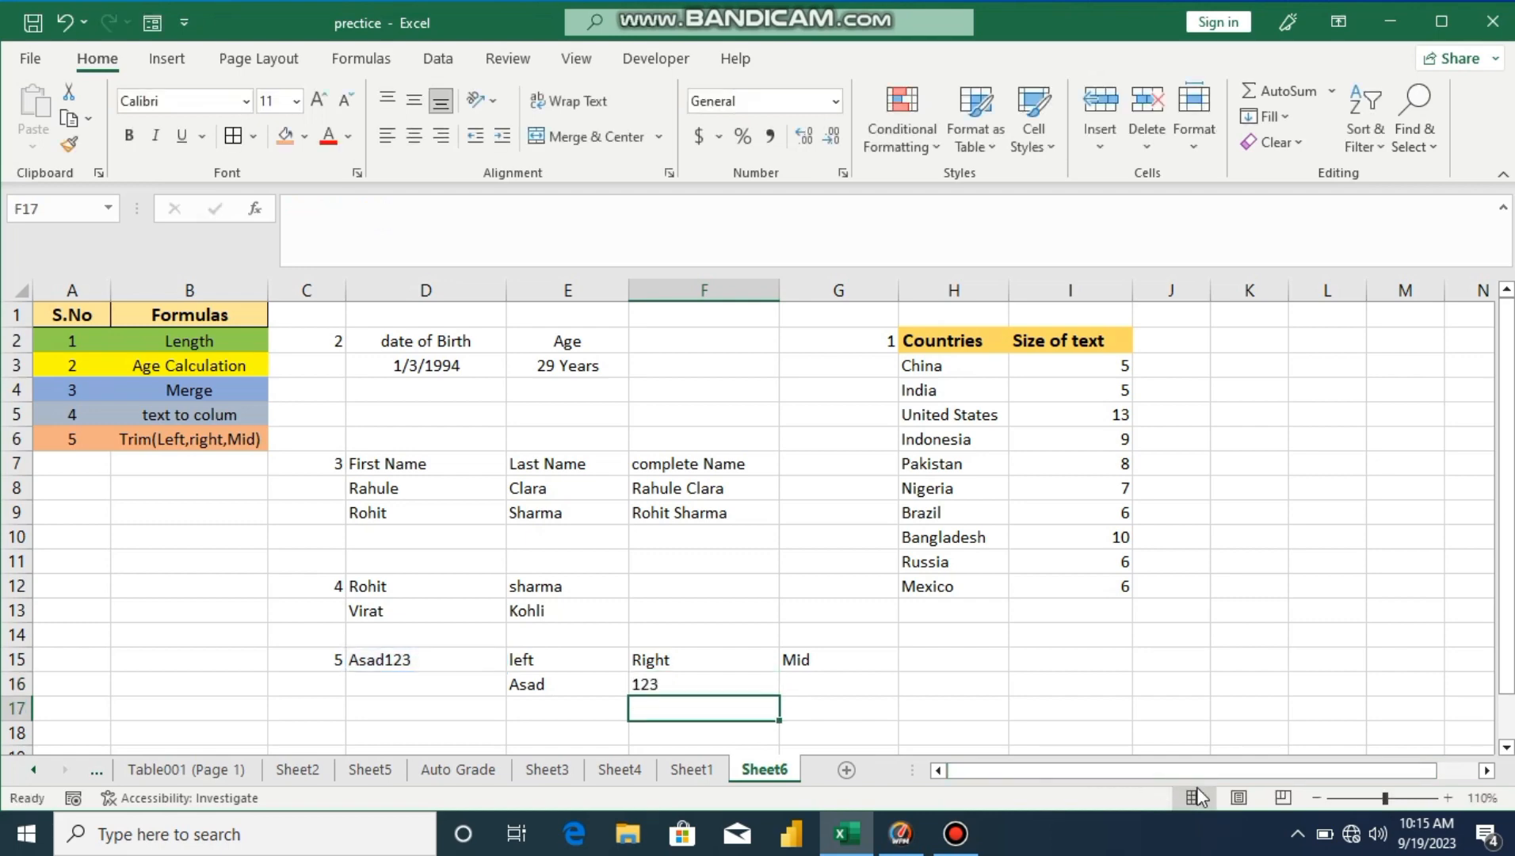
Step: Enter =MID(D15,5,2) in G16 to return 12
left_click(804, 682)
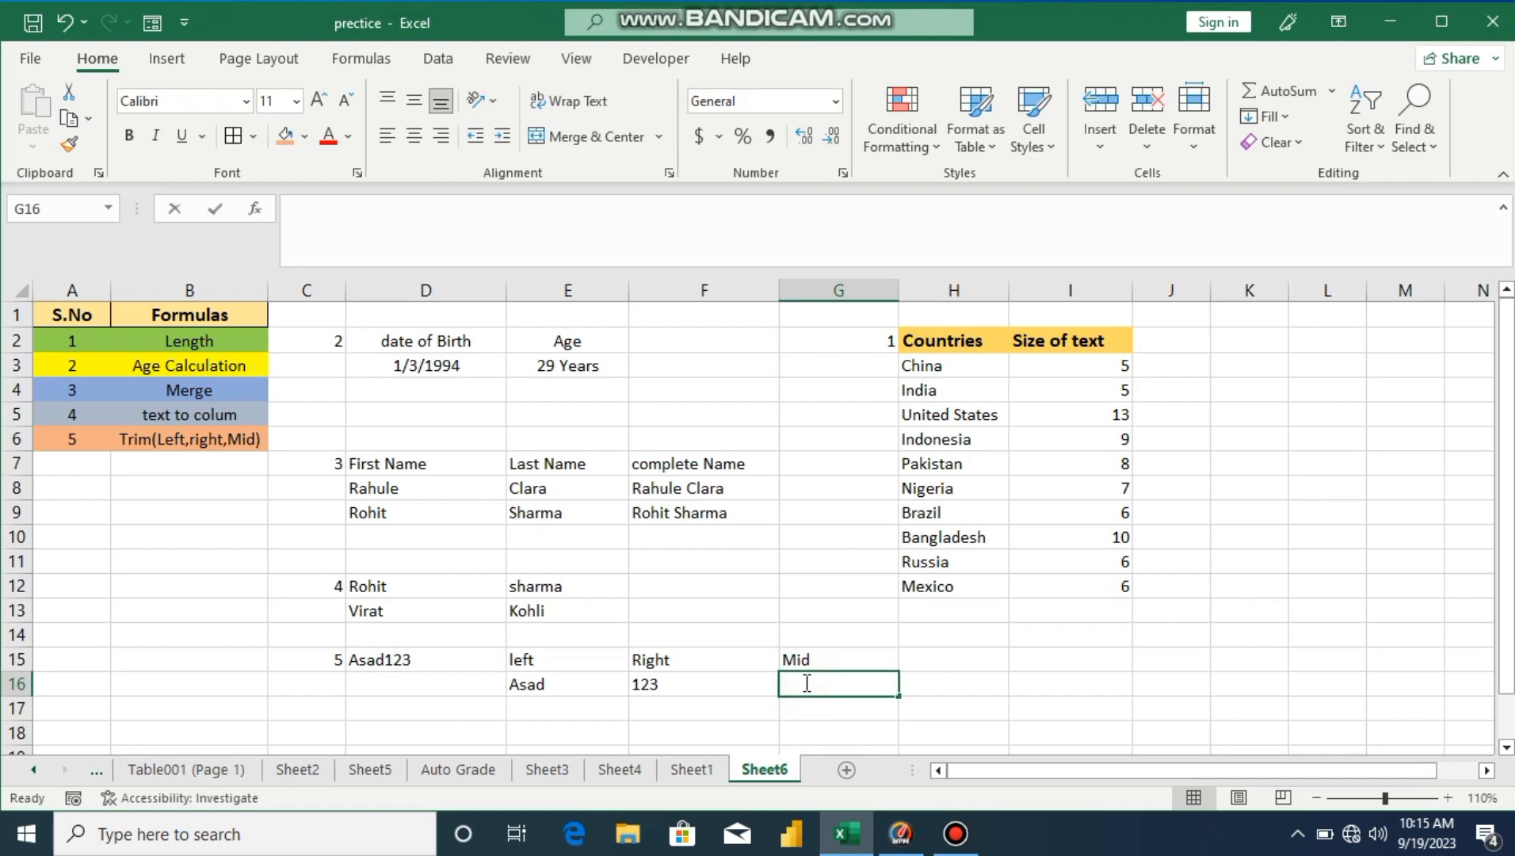
type("=mid")
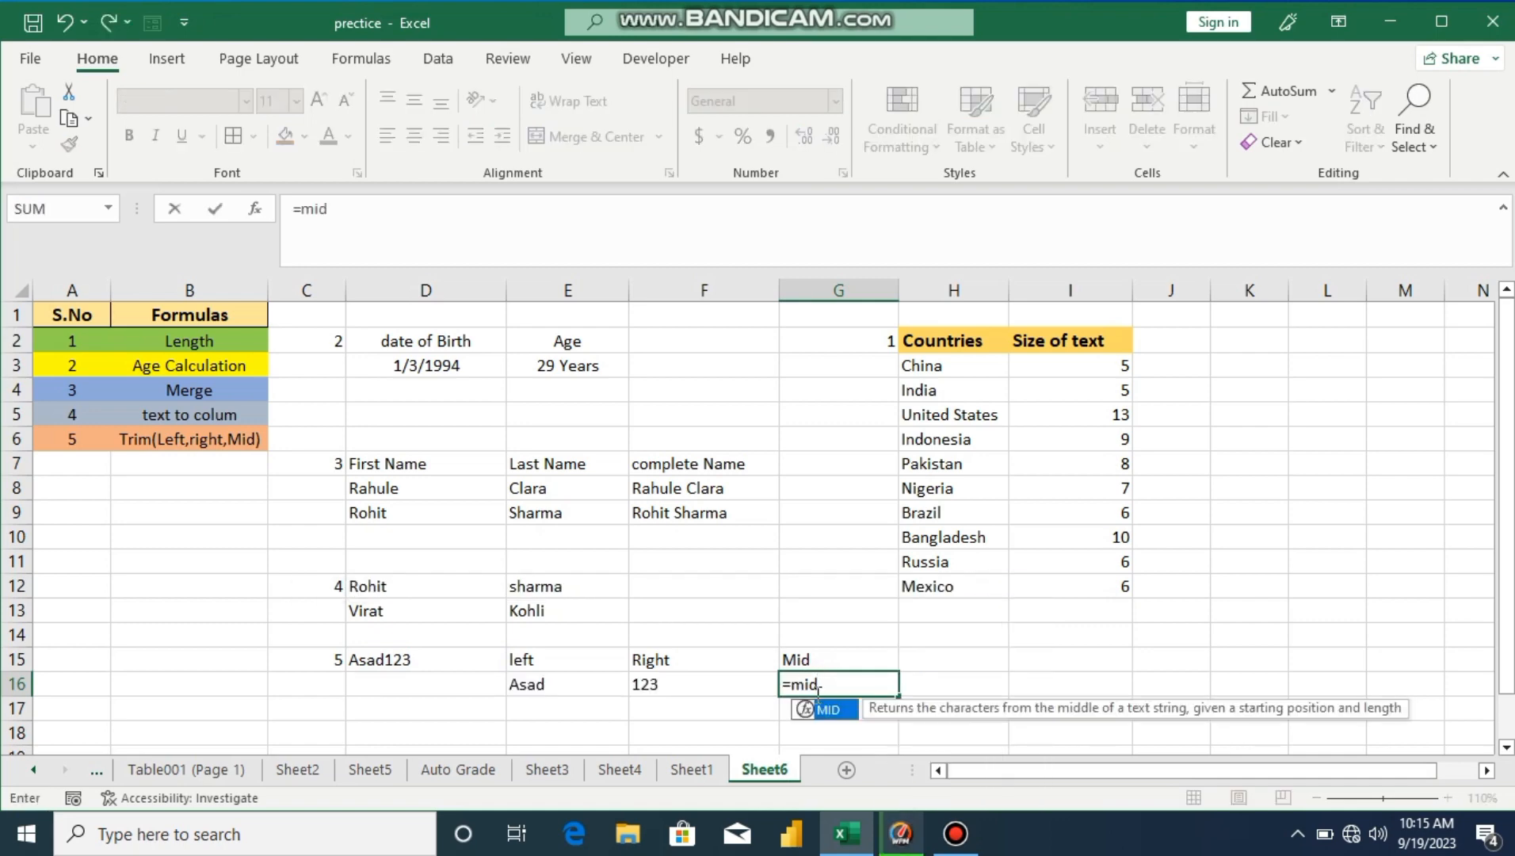
double_click(824, 710)
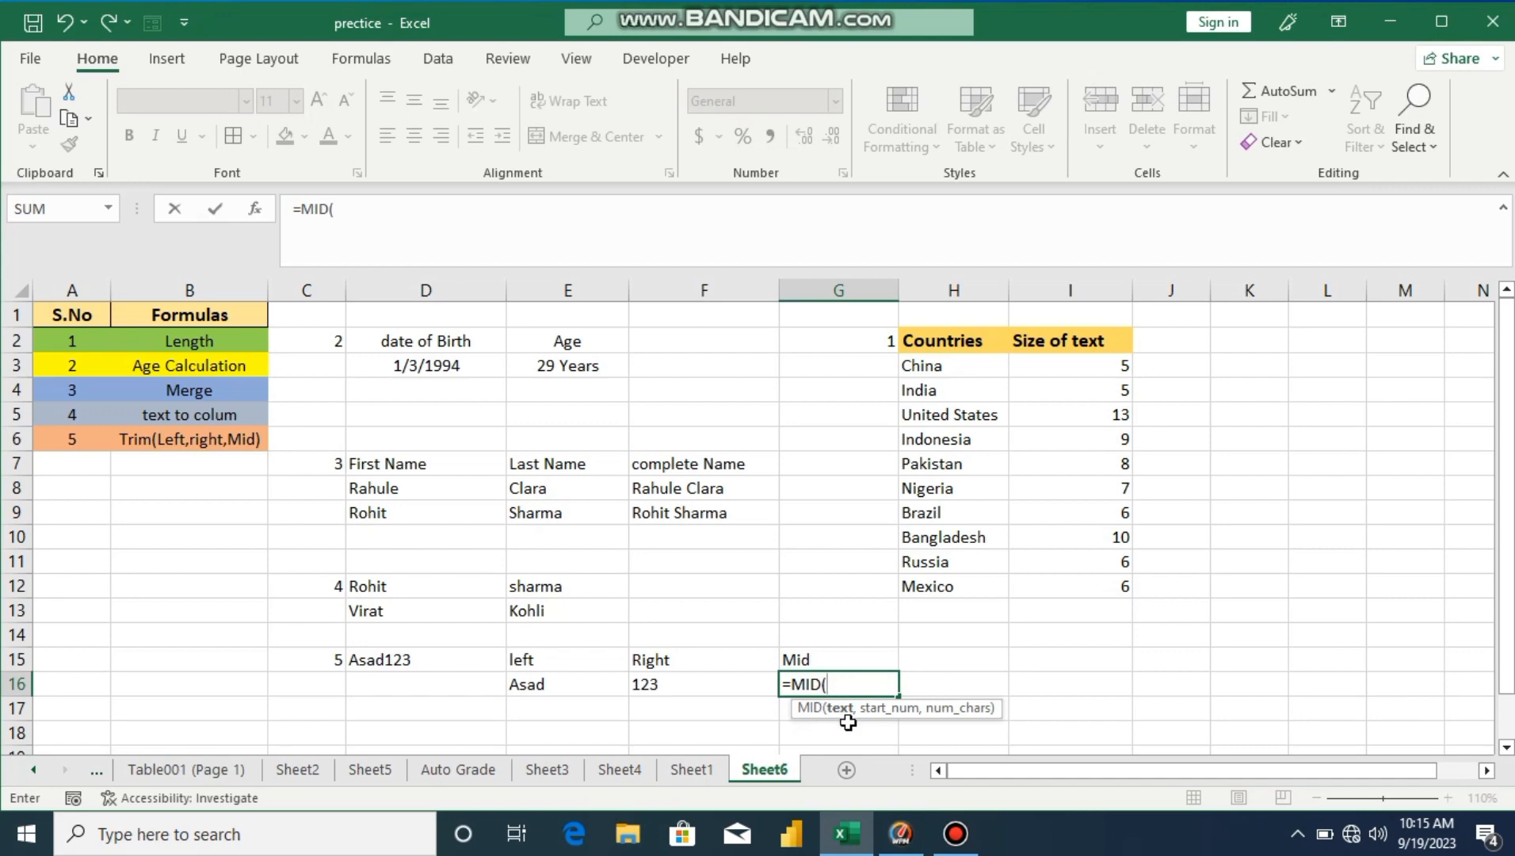
left_click(414, 659)
type(",")
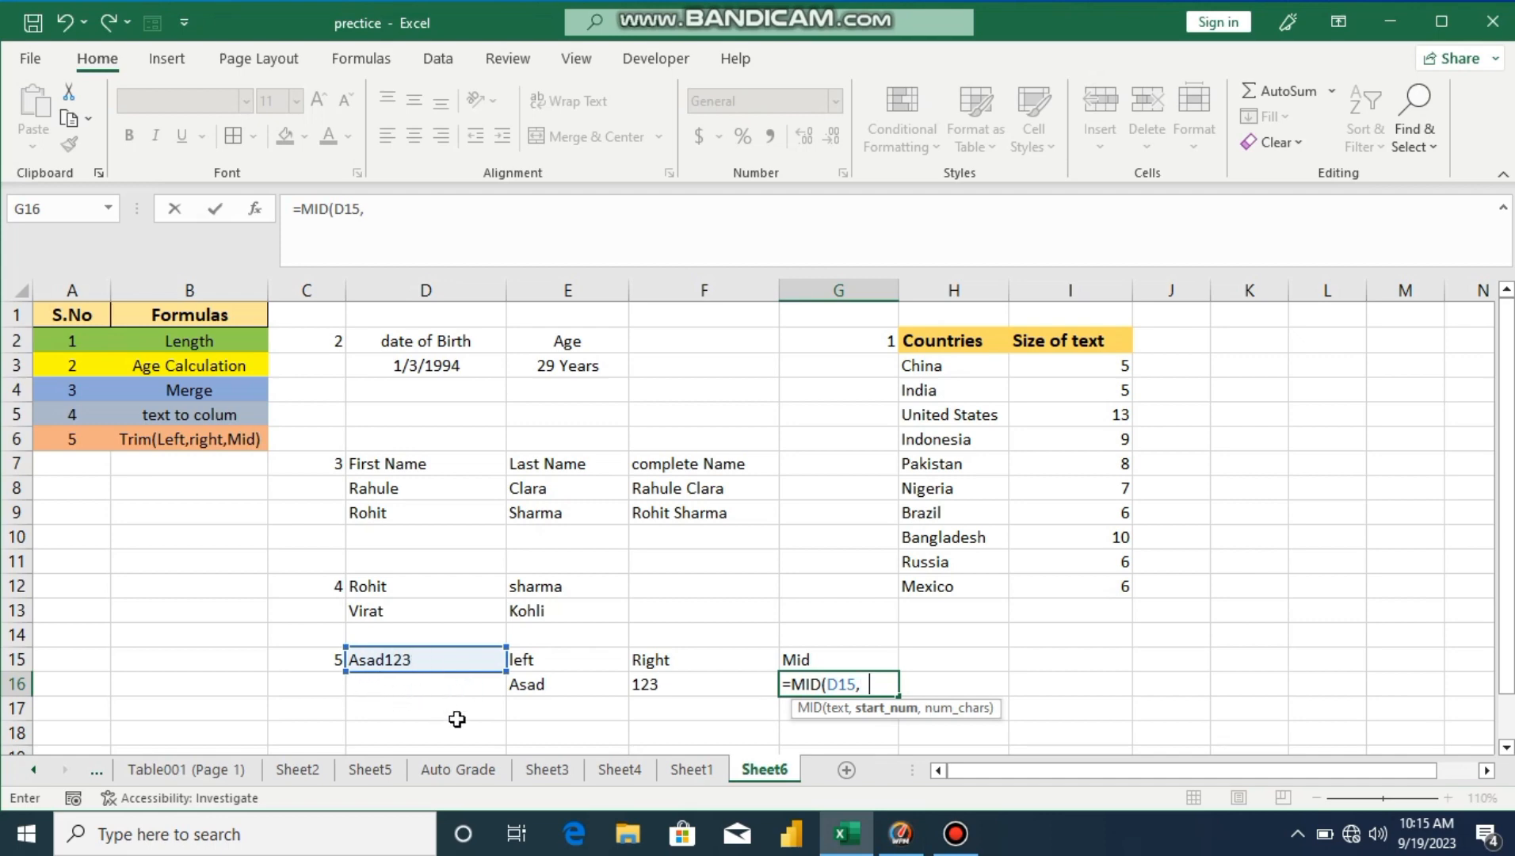
type("5,")
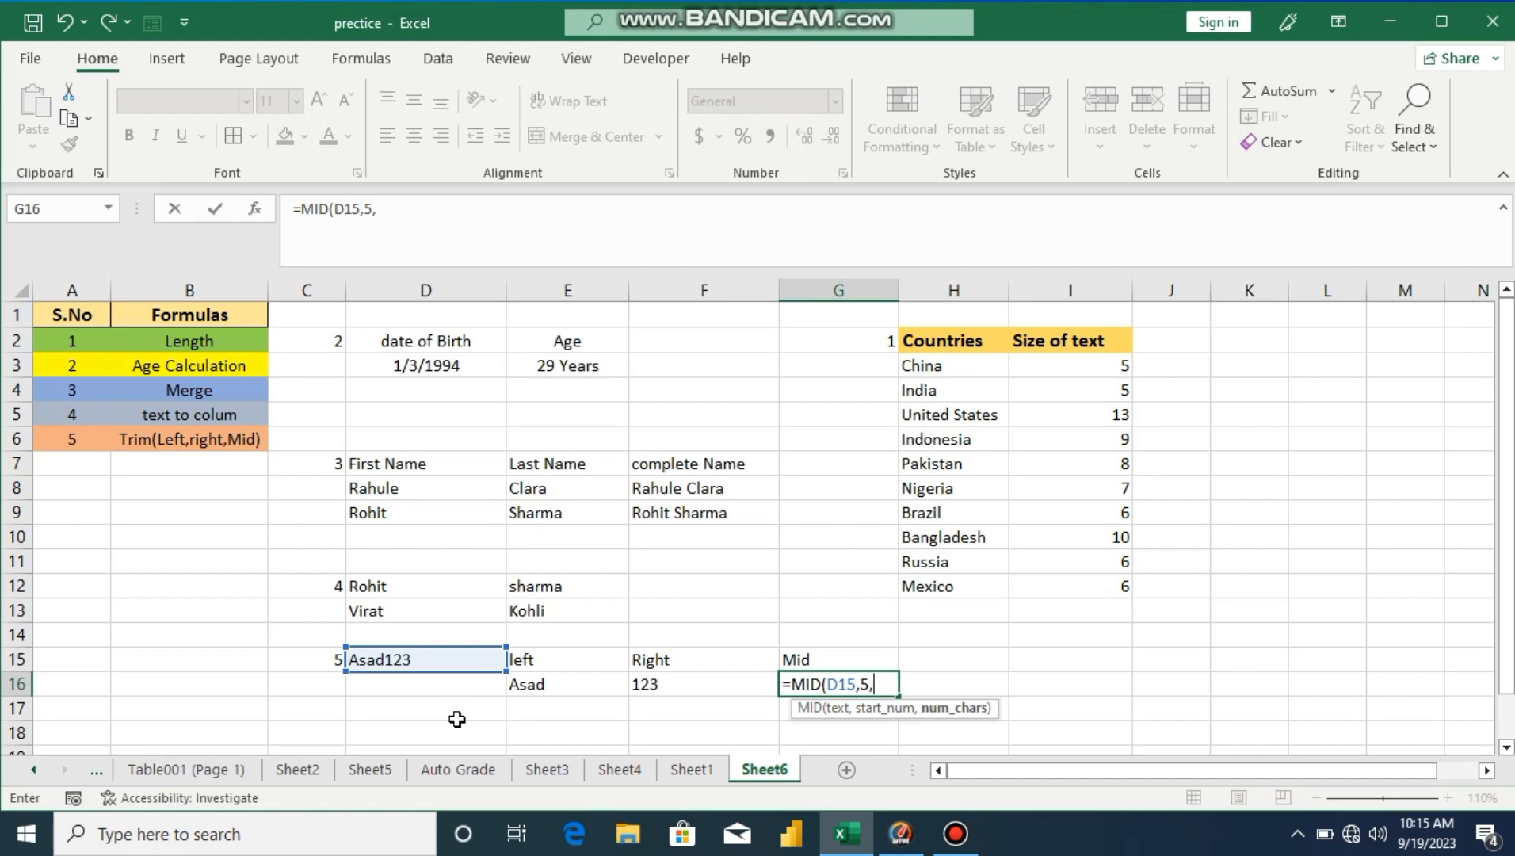
type("2)")
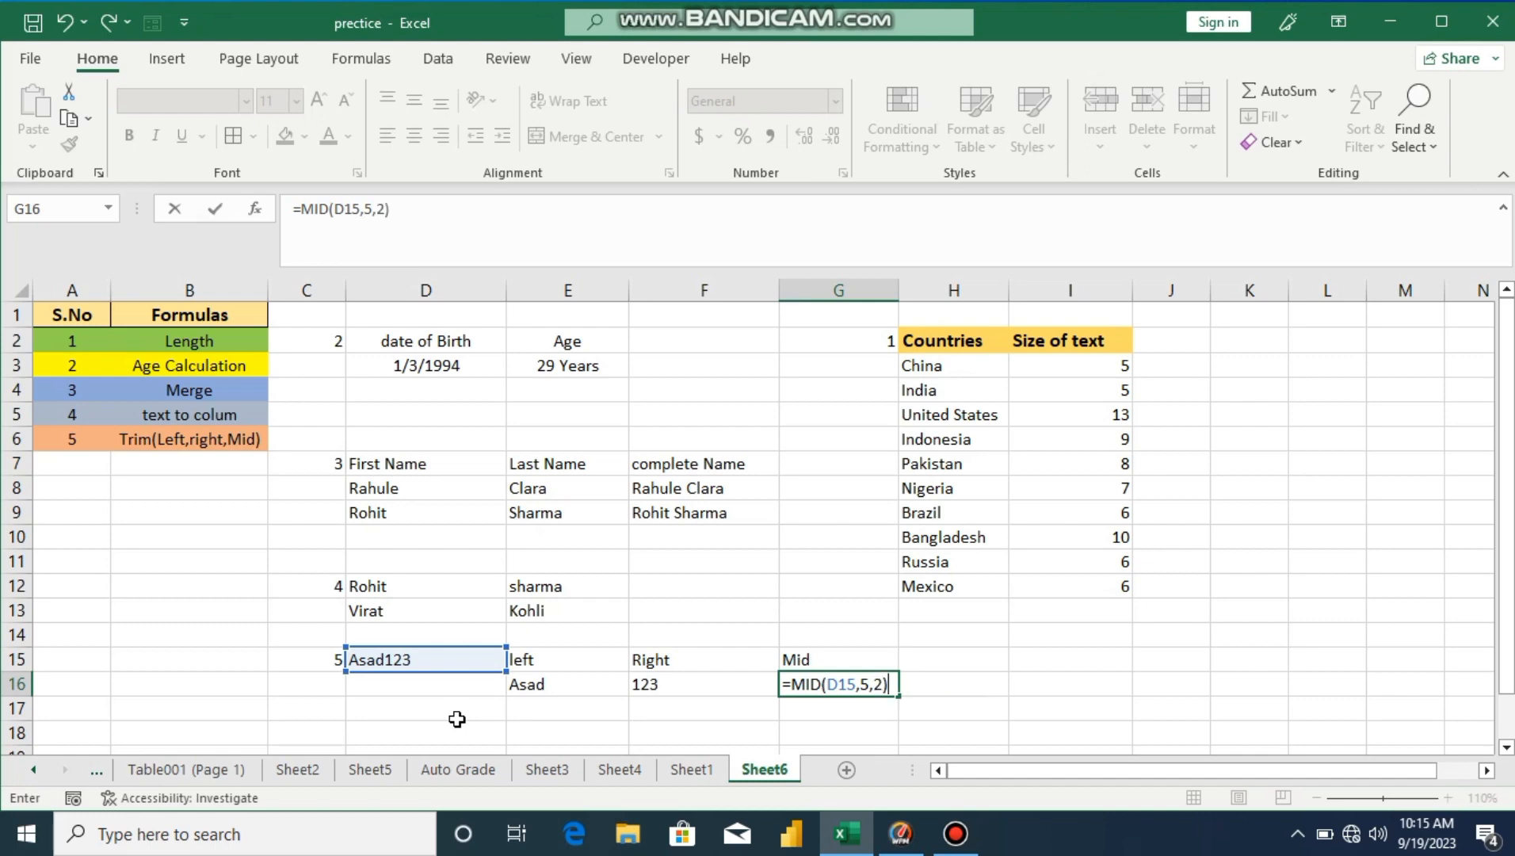
key("Return")
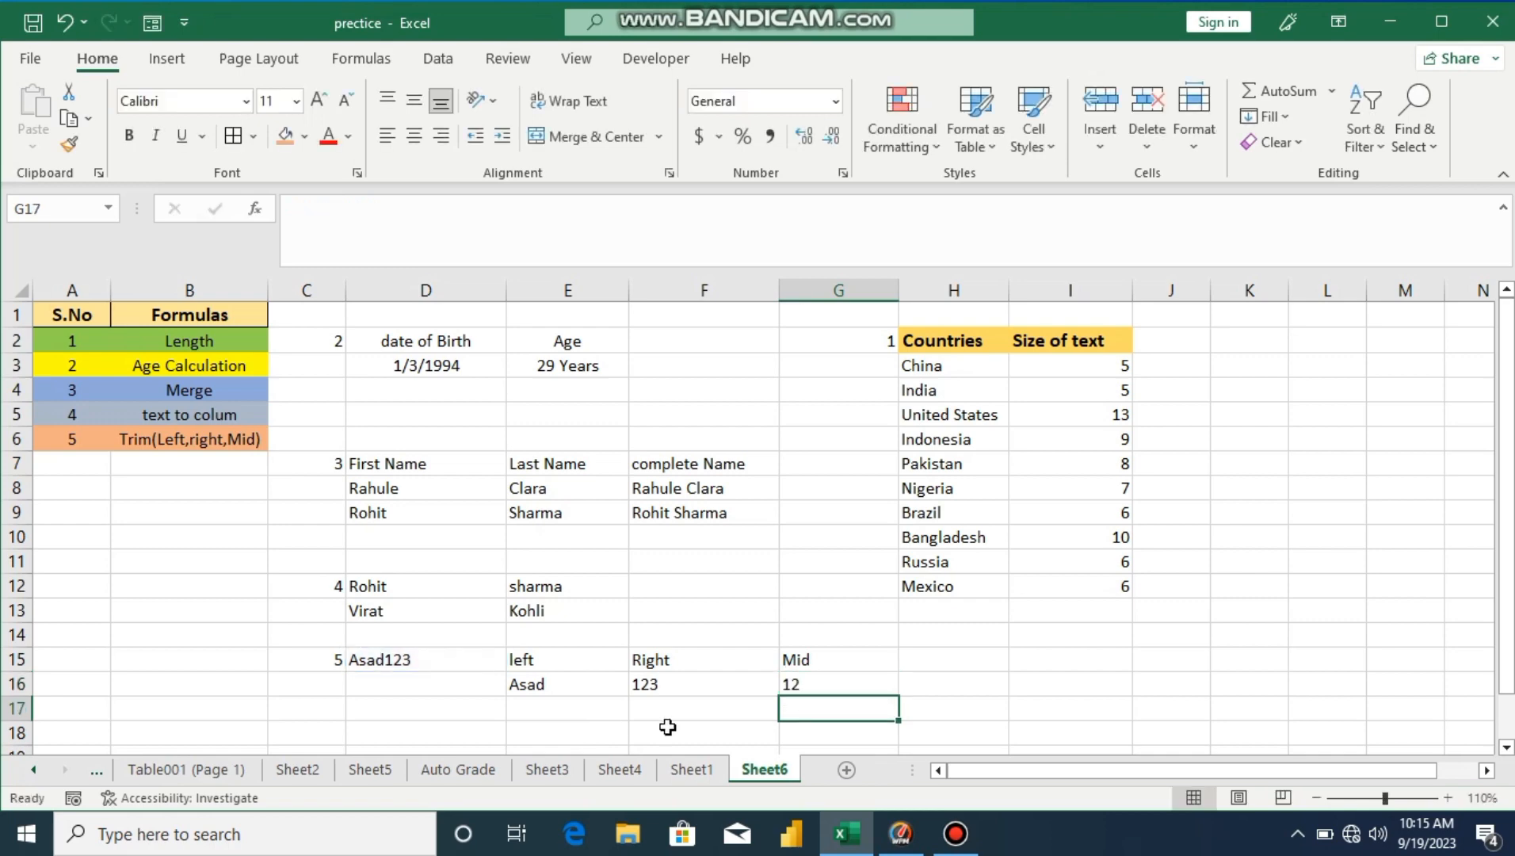
left_click(955, 832)
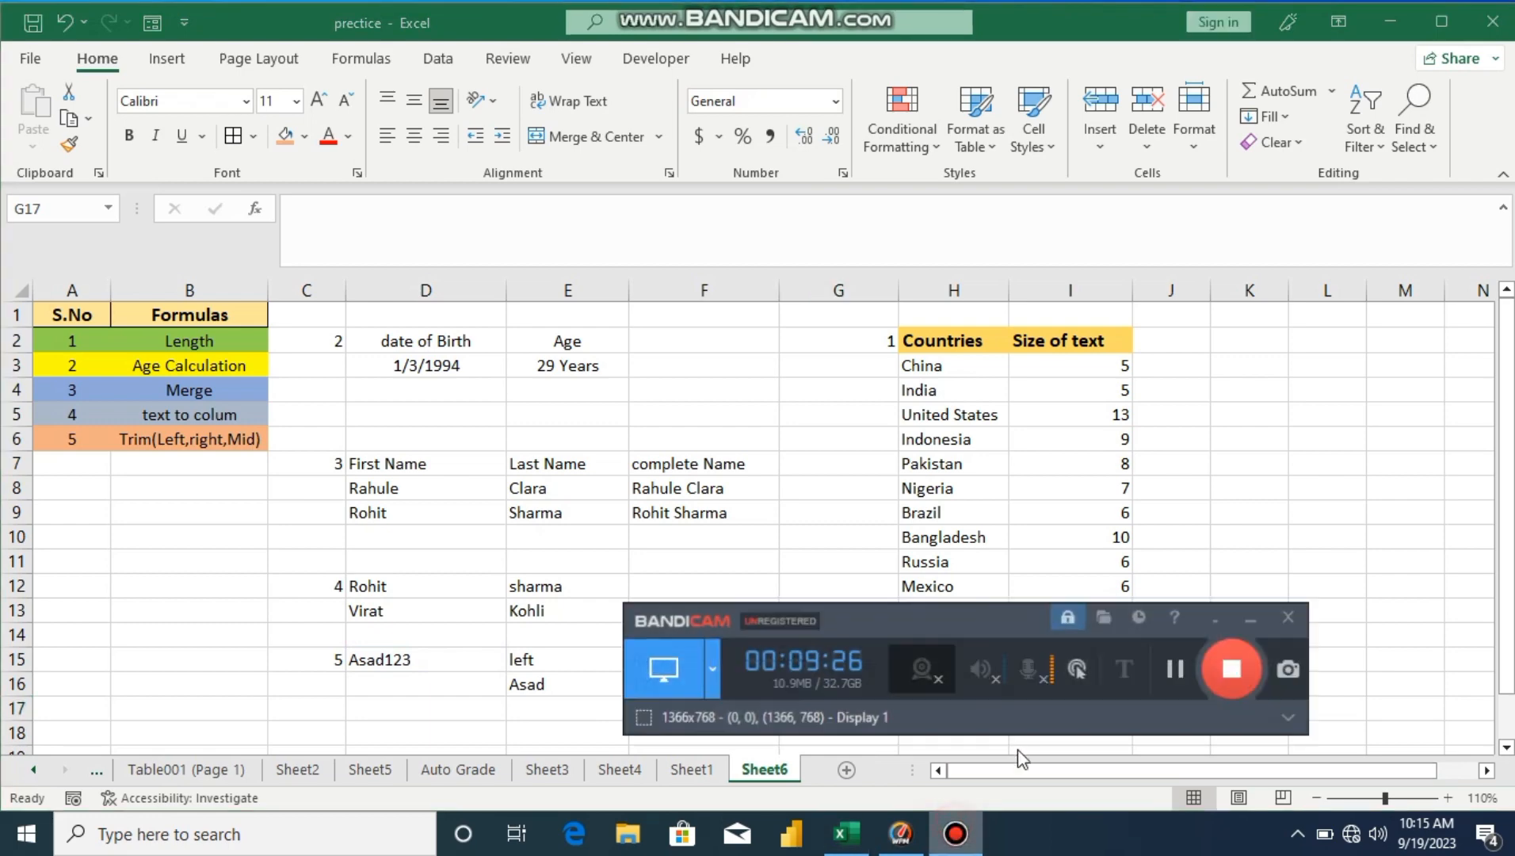